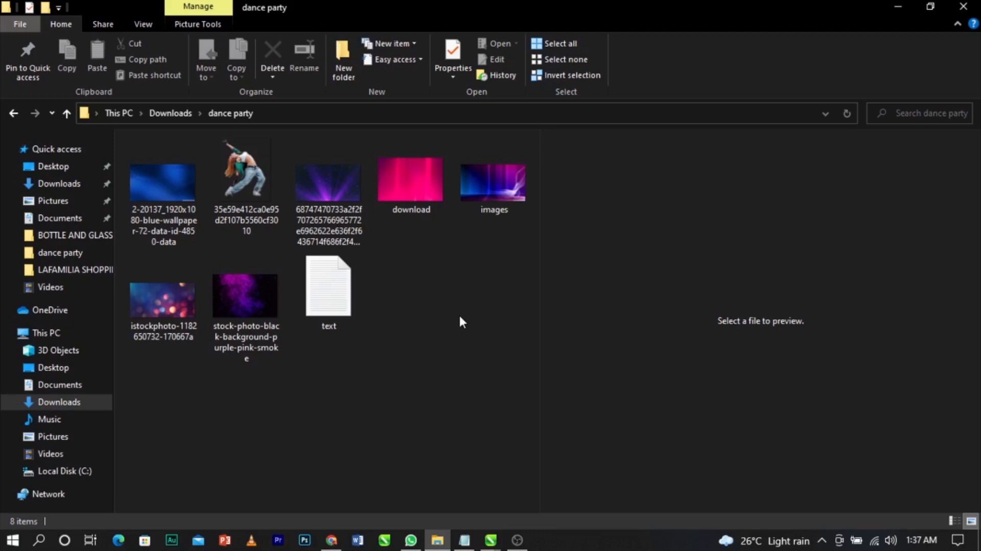
# - Switch to CorelDRAW and set the blank drawing's page size to A5 with inches as the units
pyautogui.click(491, 540)
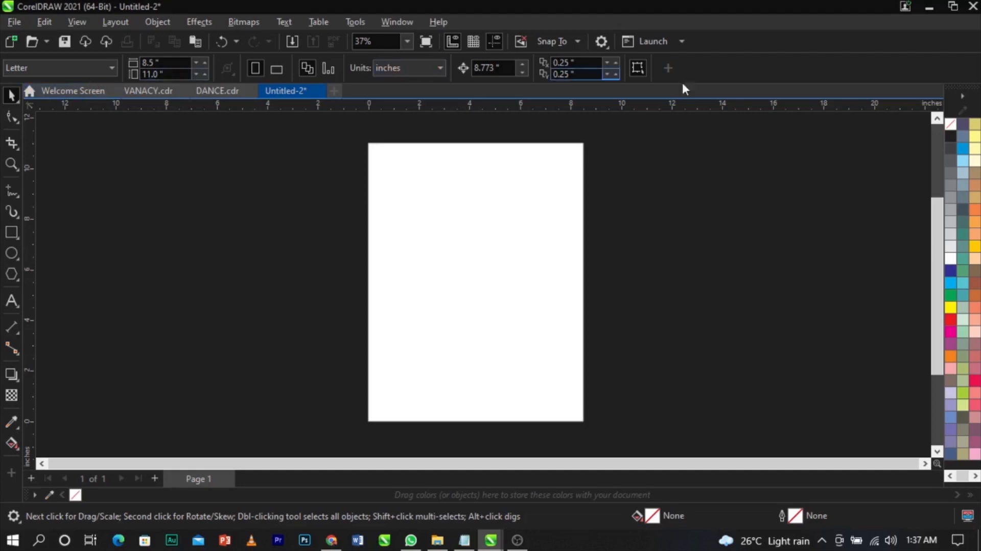
pyautogui.click(49, 71)
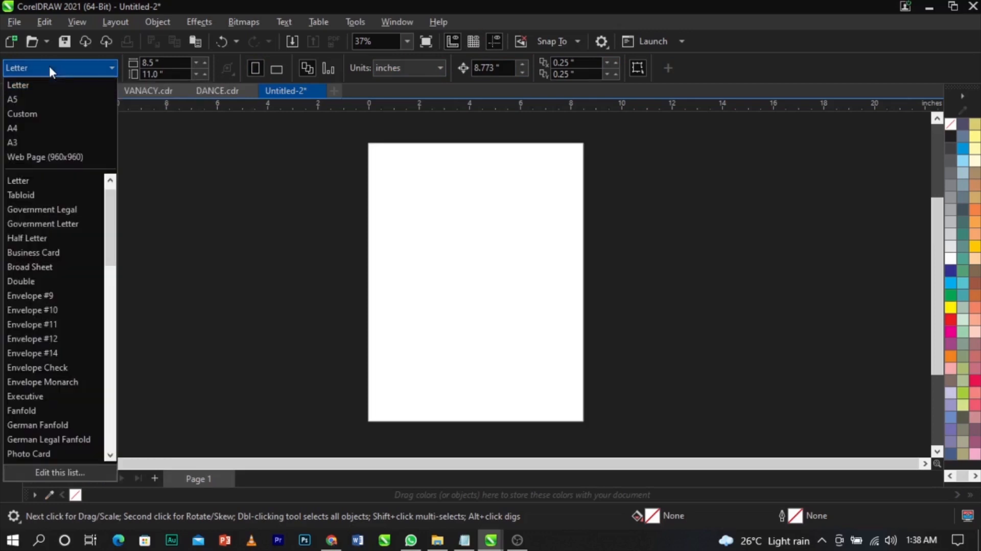
pyautogui.click(50, 99)
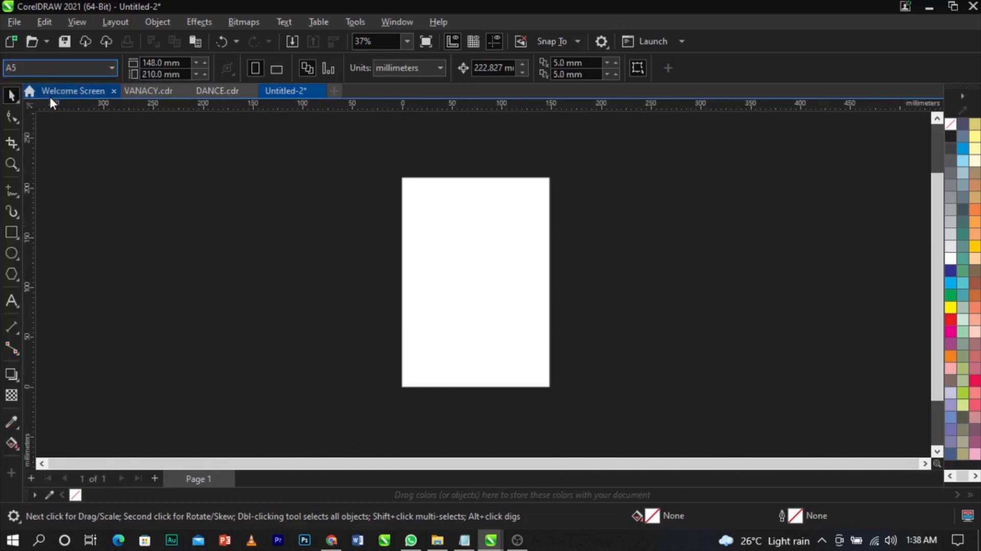
pyautogui.click(400, 66)
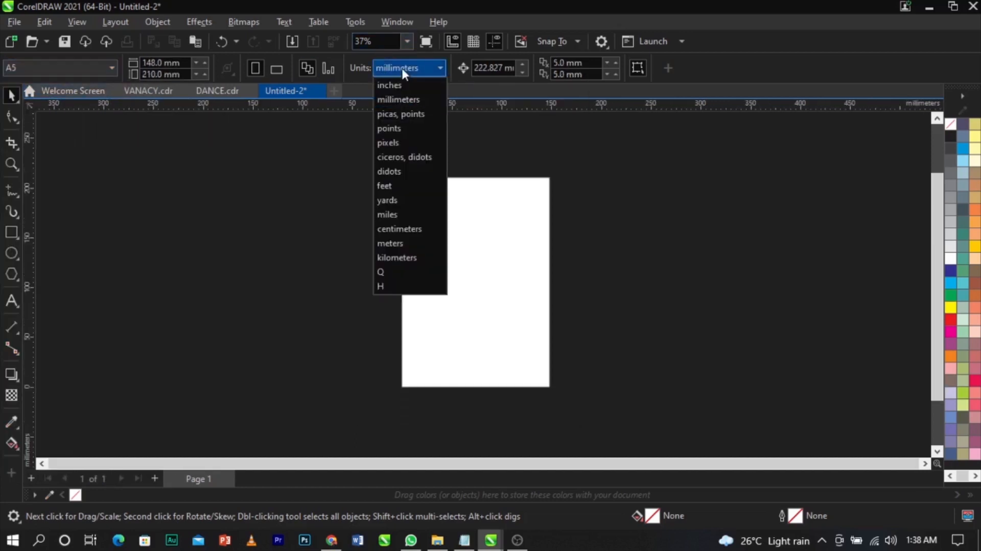
pyautogui.click(407, 82)
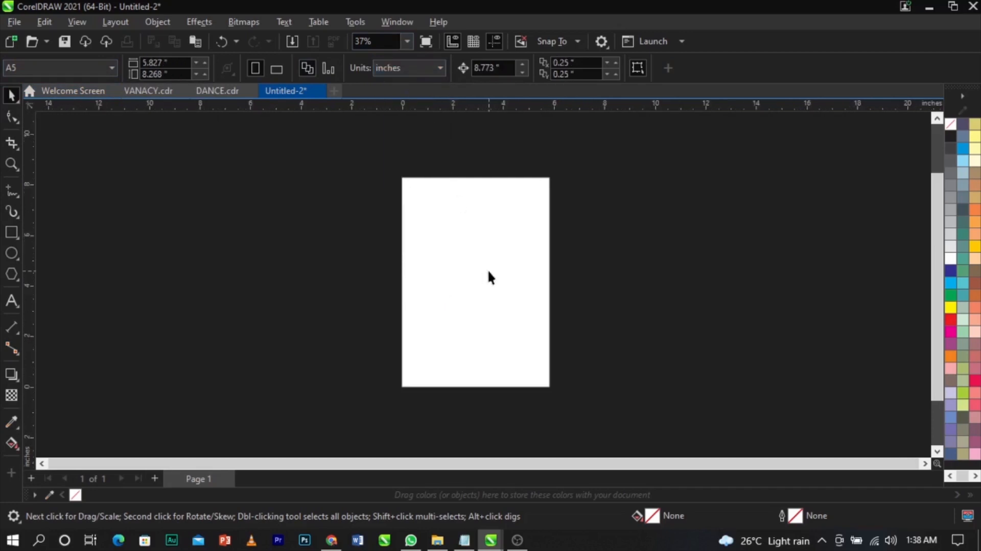
# - Draw a rectangle about 5.95 by 8.27 inches covering the whole page
pyautogui.scroll(1, 489, 277)
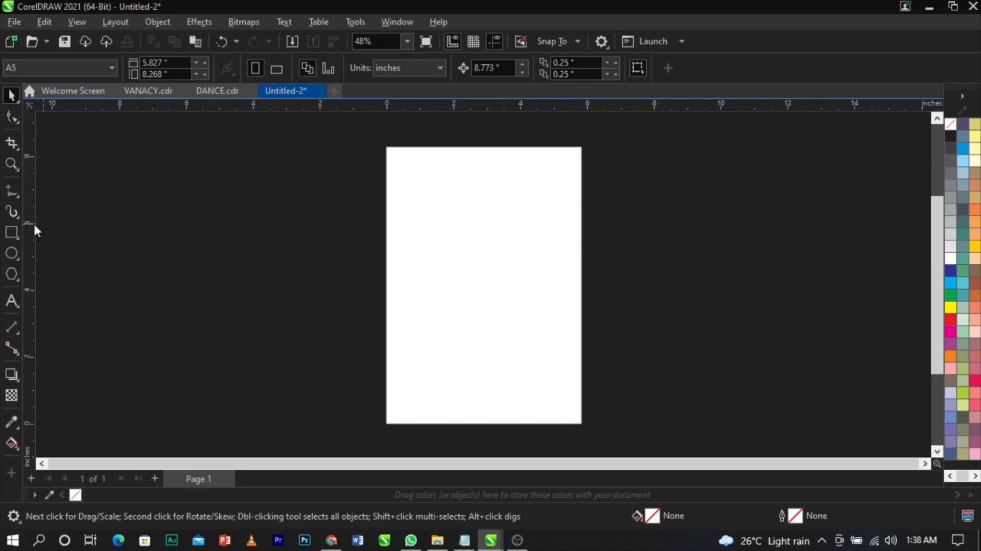
pyautogui.click(11, 233)
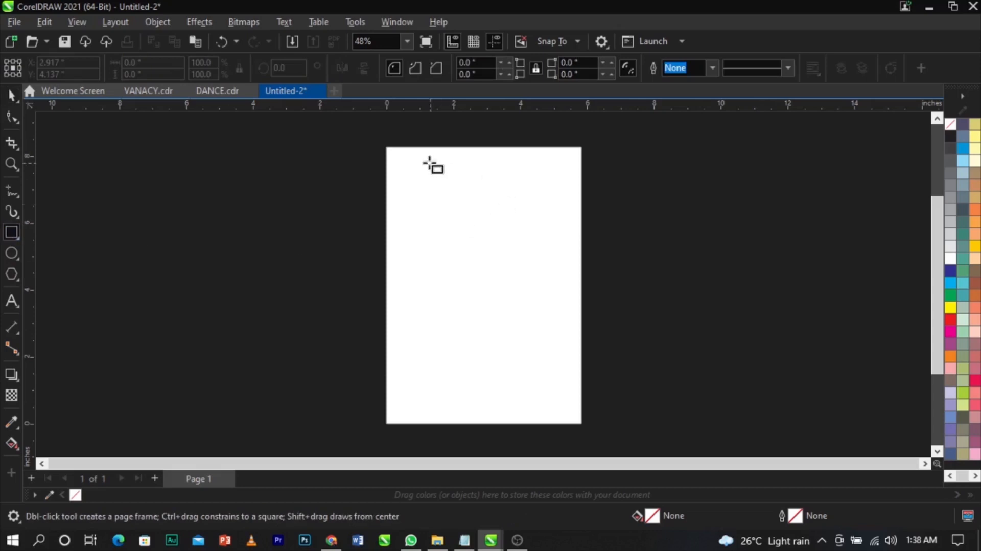
pyautogui.moveTo(386, 148); pyautogui.dragTo(586, 426)
pyautogui.click(12, 96)
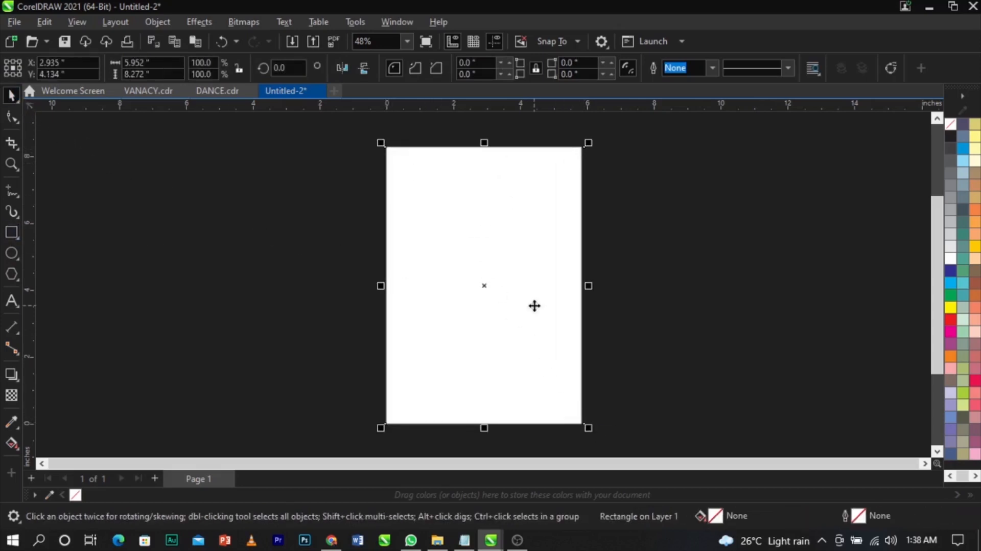
# - Shift the rectangle slightly off the page and give it a black outline
pyautogui.moveTo(537, 304)
pyautogui.mouseDown()
pyautogui.moveTo(528, 306)
pyautogui.moveTo(552, 305)
pyautogui.mouseUp()
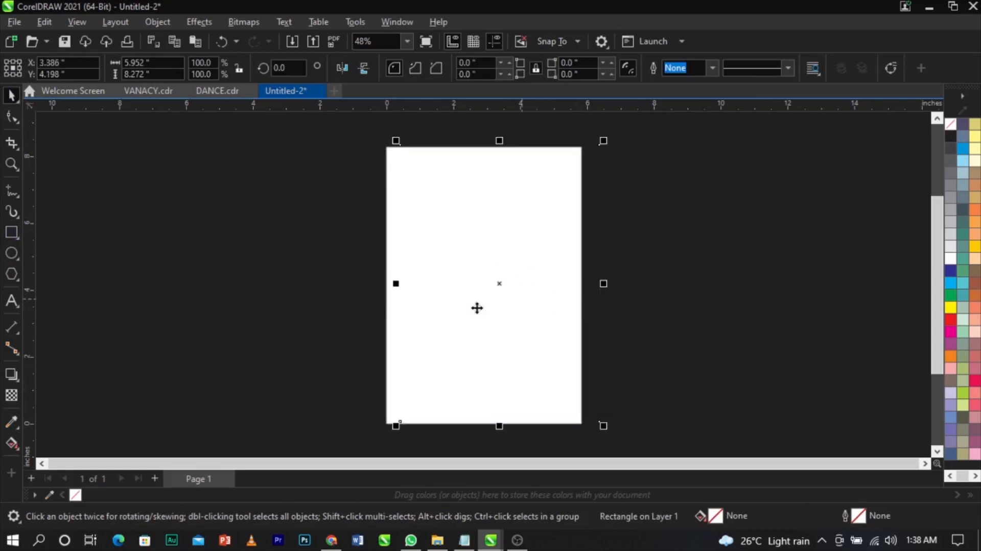
pyautogui.rightClick(951, 137)
pyautogui.click(912, 140)
pyautogui.moveTo(457, 309); pyautogui.dragTo(445, 306)
pyautogui.scroll(3, 455, 414)
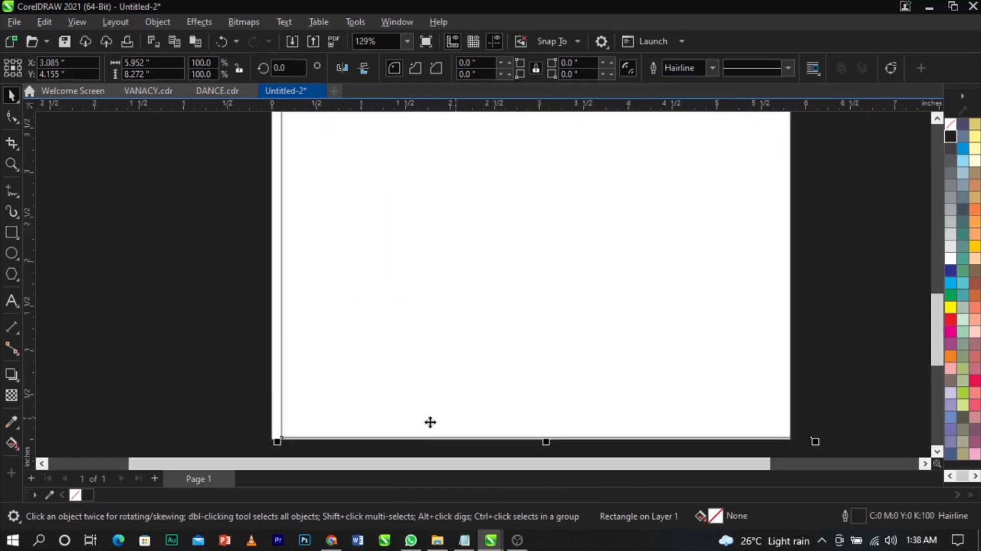
pyautogui.scroll(-4, 314, 386)
pyautogui.scroll(2, 359, 280)
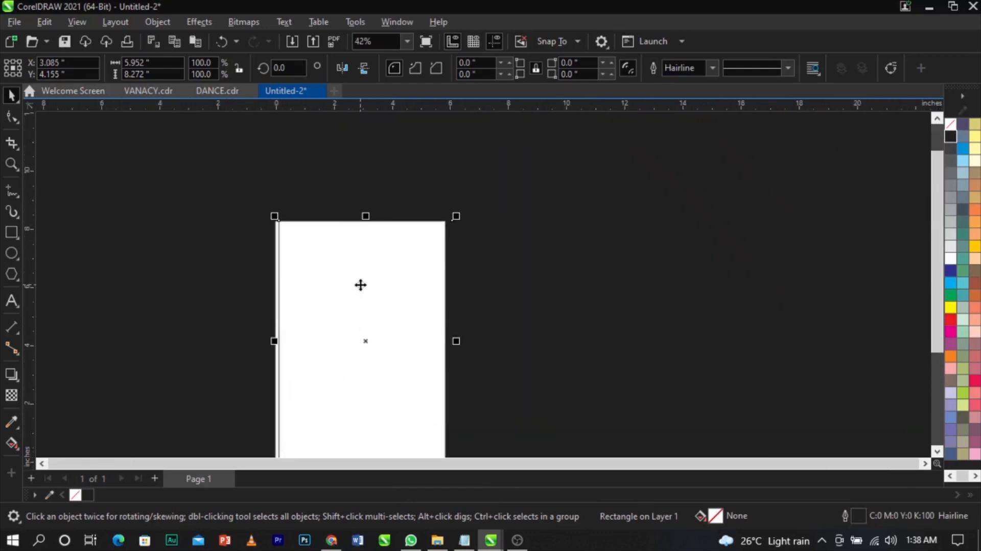
pyautogui.scroll(2, 360, 285)
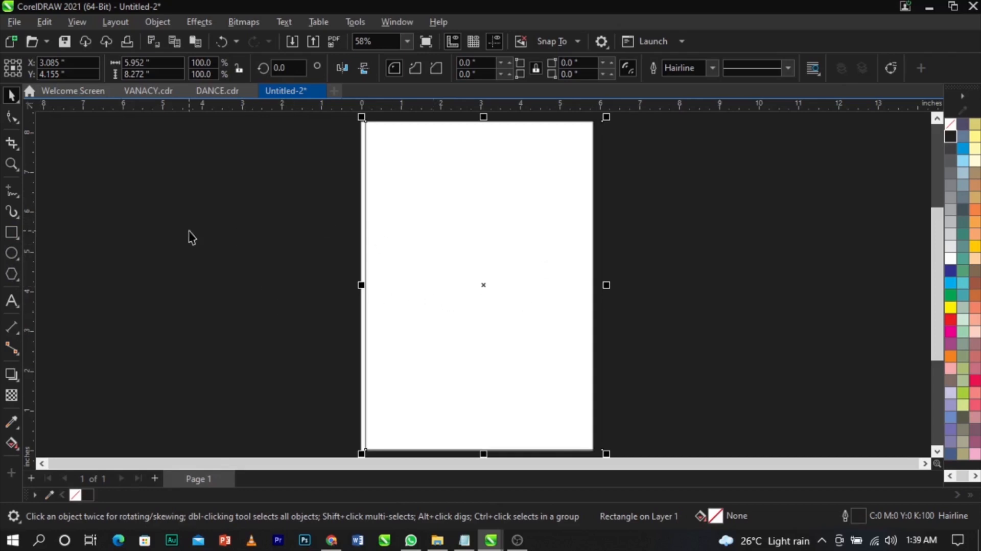
# - Copy the page width and apply it to the rectangle, setting its width to 5.827 inches
pyautogui.click(330, 259)
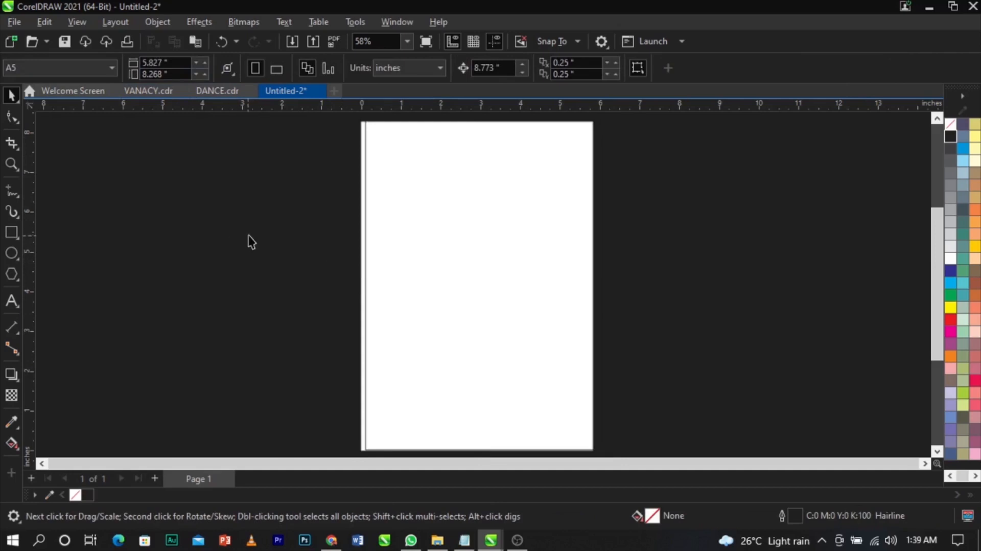
pyautogui.moveTo(176, 63); pyautogui.dragTo(118, 60)
pyautogui.hotkey('ctrl', 'c')
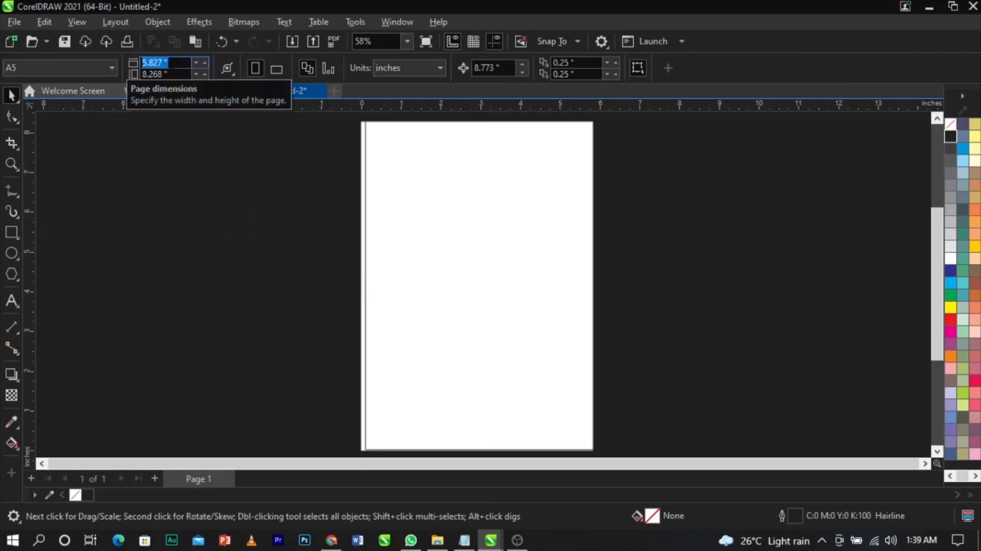
pyautogui.click(429, 149)
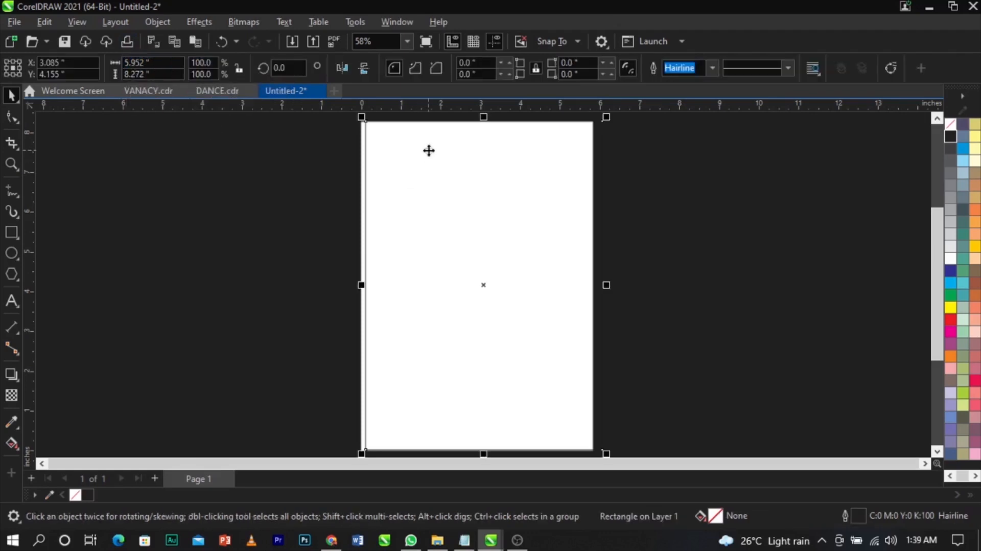
pyautogui.moveTo(171, 63); pyautogui.dragTo(107, 64)
pyautogui.hotkey('ctrl', 'v')
pyautogui.press('Return')
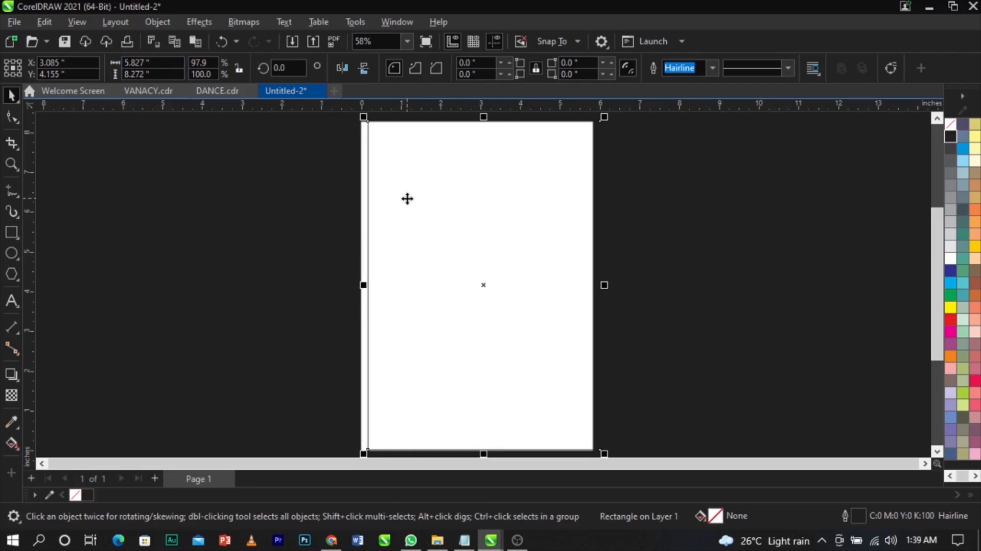
# - Set the rectangle's height to the page height of 8.268 inches and centre it on the page
pyautogui.click(309, 193)
pyautogui.moveTo(172, 75); pyautogui.dragTo(118, 76)
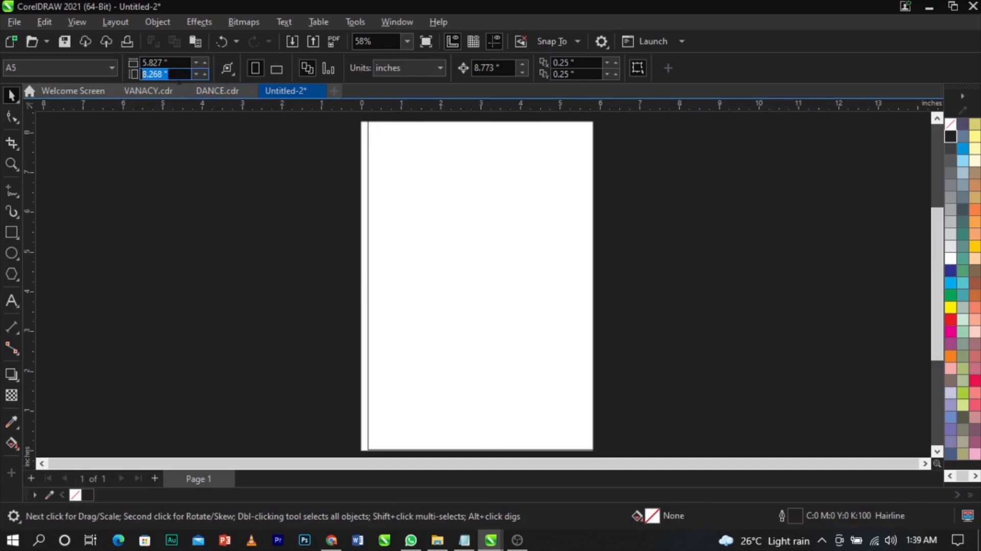
pyautogui.click(402, 214)
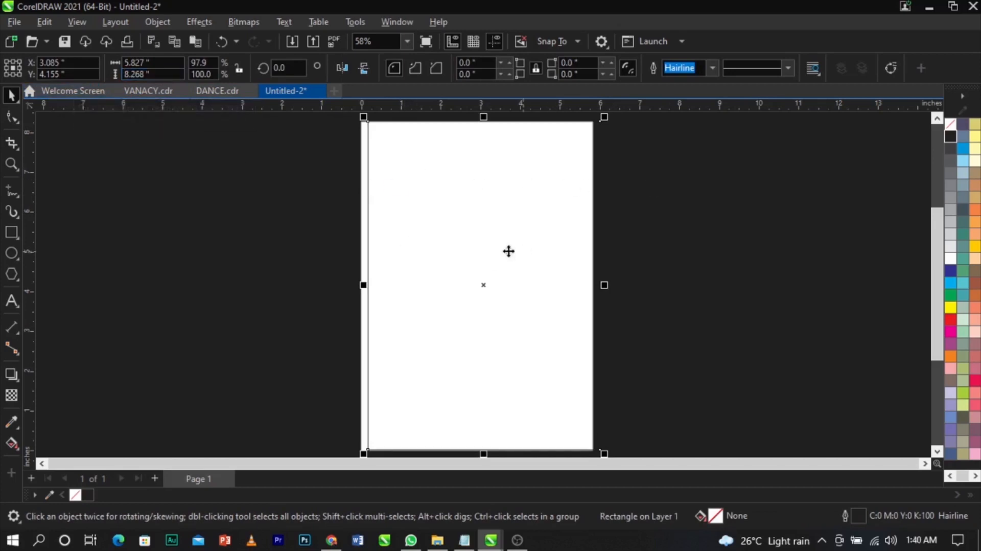
pyautogui.press('p')
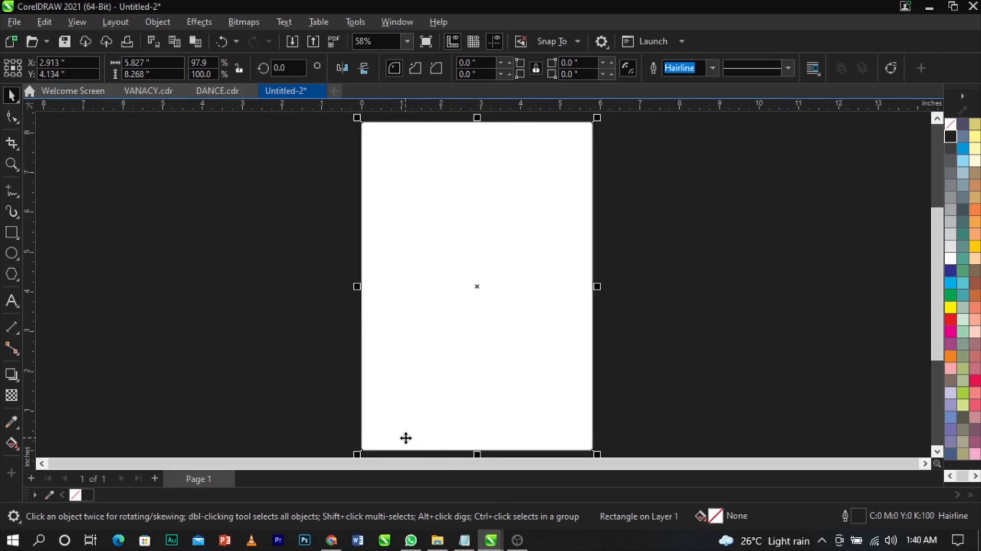
# - Move the rectangle away from the page centre and undo the move
pyautogui.moveTo(406, 438); pyautogui.dragTo(473, 407)
pyautogui.scroll(2, 448, 371)
pyautogui.scroll(-3, 413, 355)
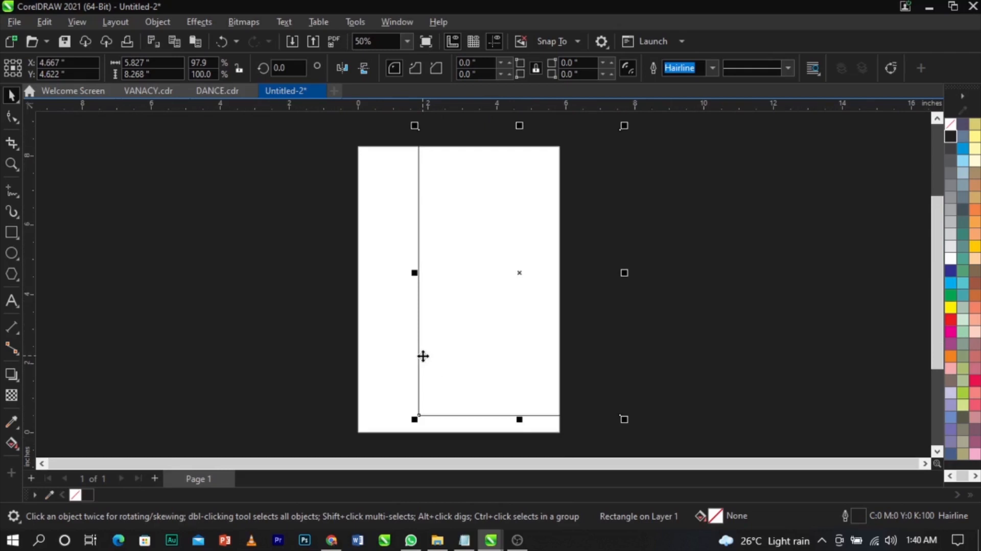
pyautogui.hotkey('ctrl', 'z')
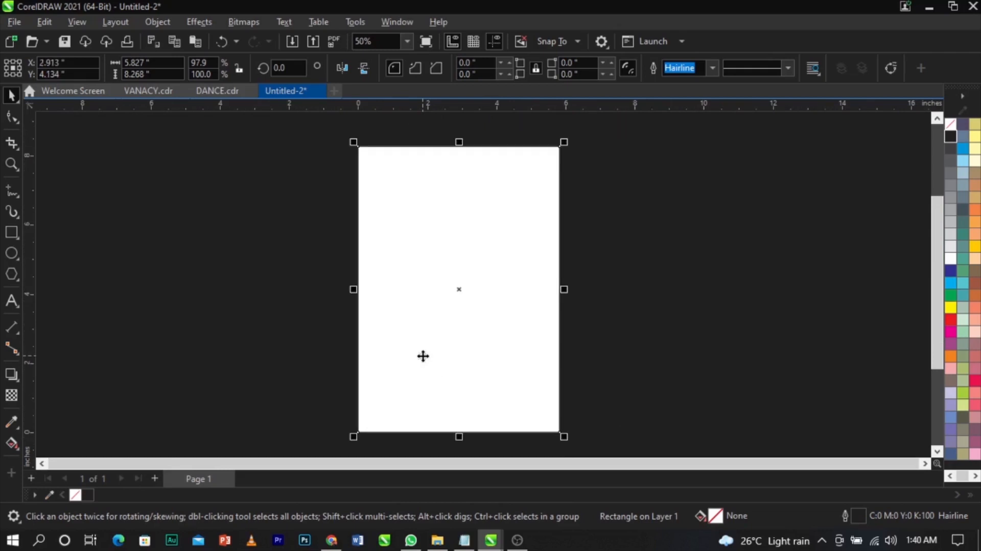
# - Remove the outline colour from the page-sized rectangle and deselect it
pyautogui.rightClick(951, 127)
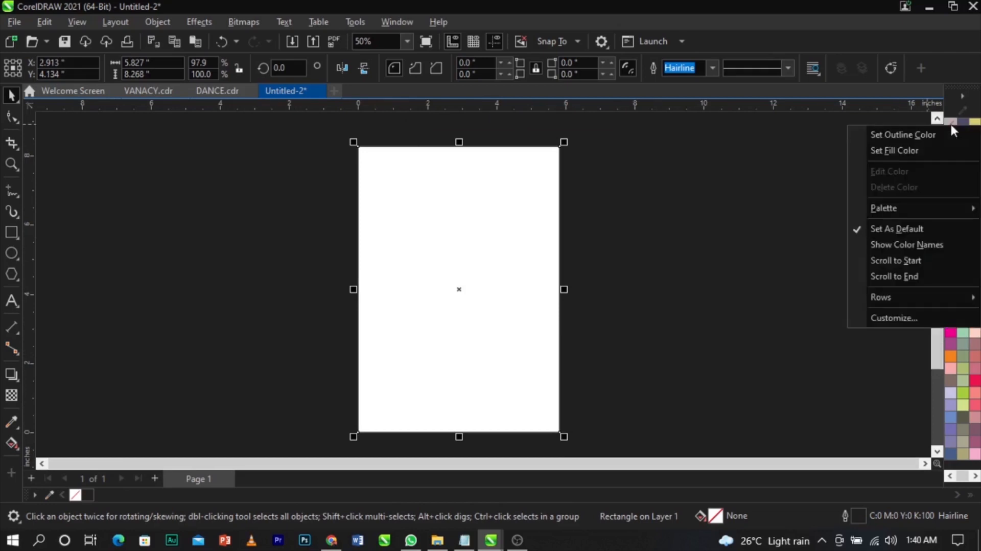
pyautogui.click(925, 135)
pyautogui.click(708, 263)
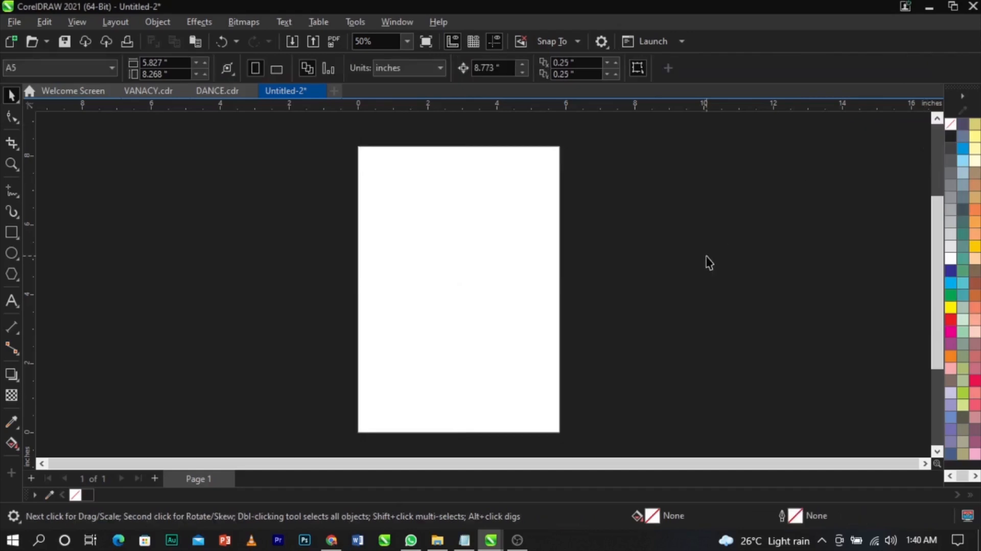
# - Save the drawing as Untitled-2 in CDR format in the dance party folder inside Downloads
pyautogui.scroll(1, 708, 263)
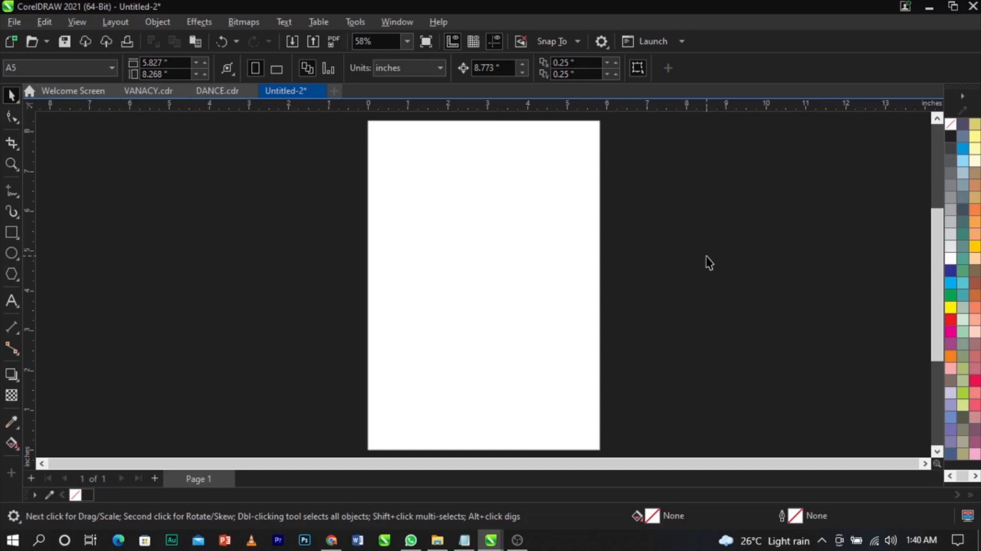
pyautogui.hotkey('ctrl', 's')
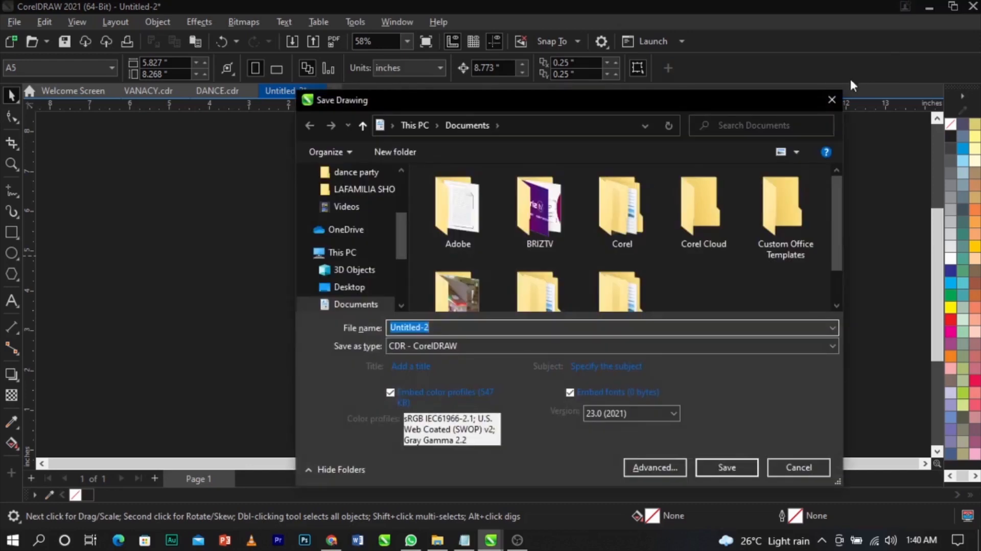
pyautogui.click(838, 97)
pyautogui.click(15, 23)
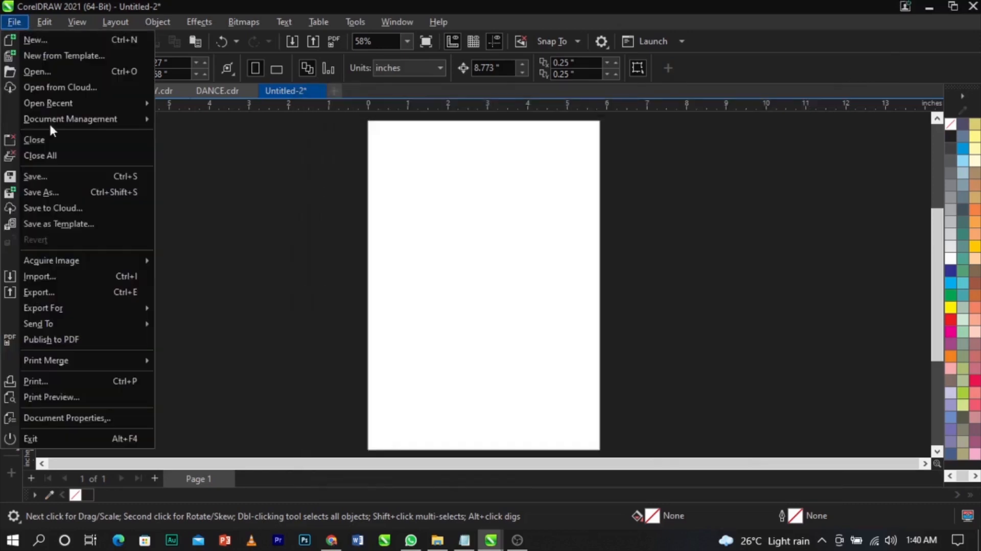
pyautogui.click(69, 187)
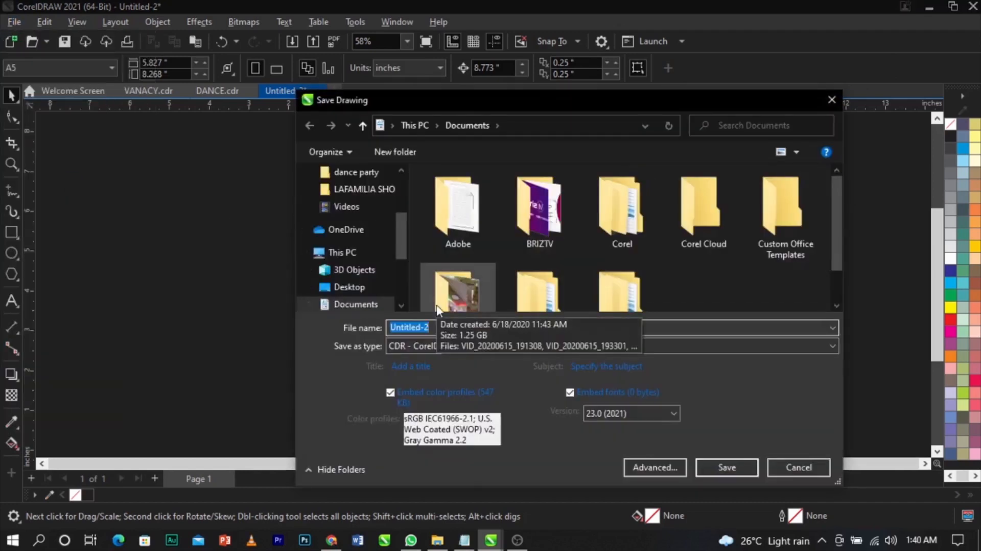
pyautogui.write('dance party')
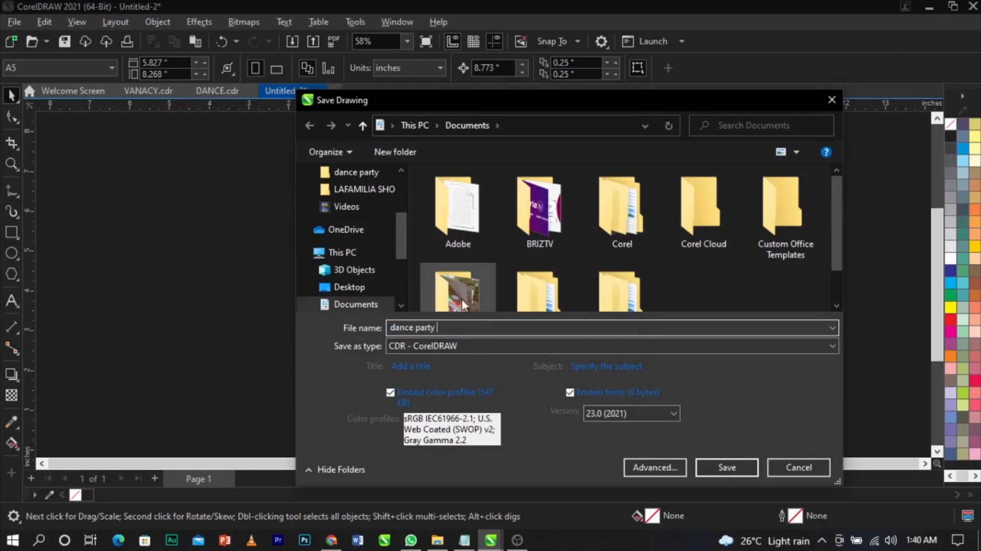
pyautogui.moveTo(401, 250)
pyautogui.mouseDown()
pyautogui.moveTo(401, 284)
pyautogui.moveTo(397, 260)
pyautogui.mouseUp()
pyautogui.click(355, 223)
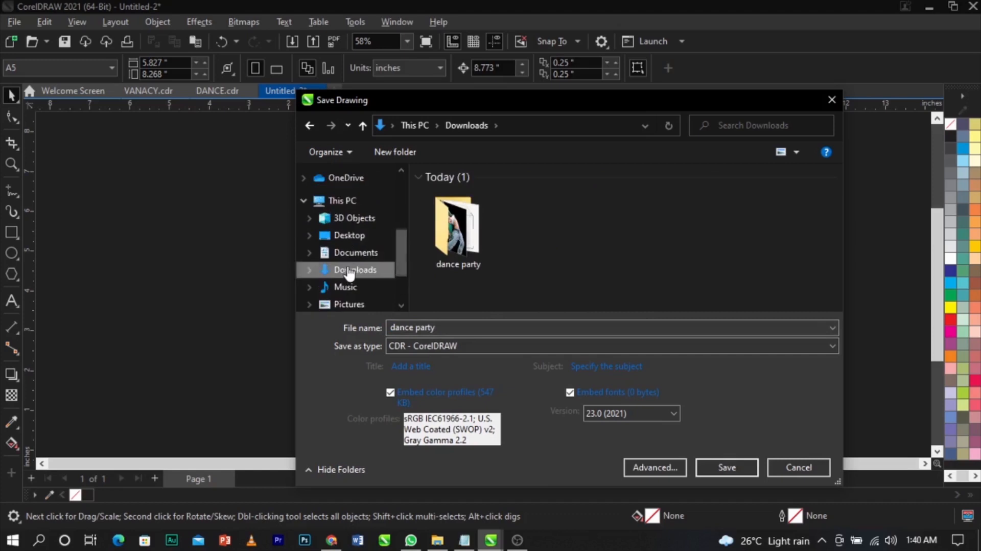
pyautogui.click(728, 467)
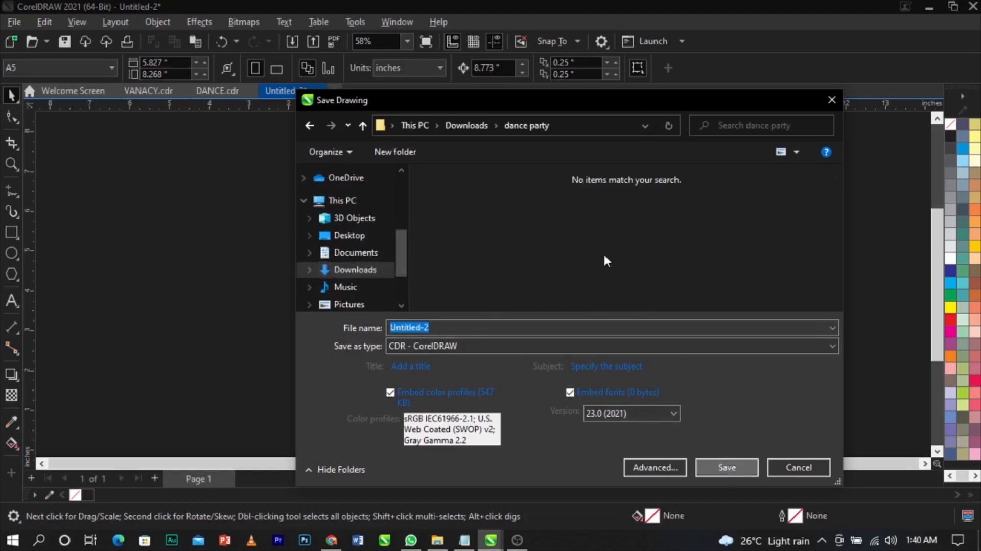
pyautogui.click(733, 467)
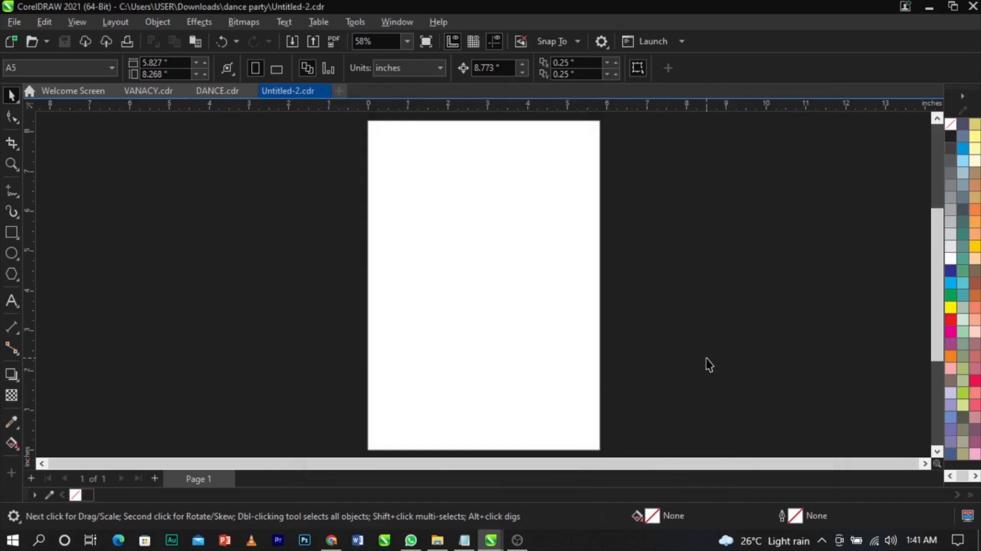
pyautogui.click(594, 286)
pyautogui.click(674, 289)
pyautogui.rightClick(341, 228)
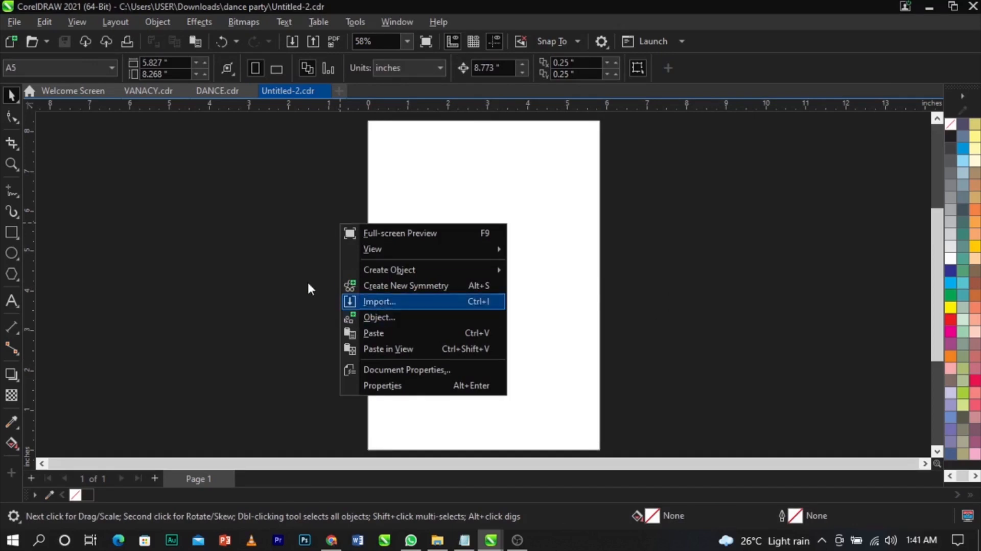
pyautogui.click(302, 265)
# - Import the seven background and dancer images from the dance party folder, leaving out the text and Untitled-2 files
pyautogui.click(14, 22)
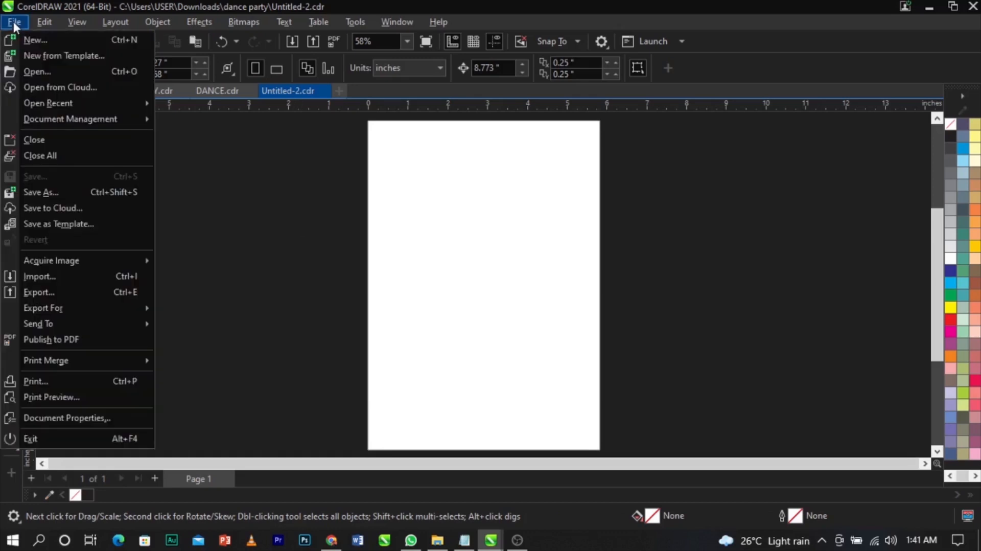
pyautogui.click(81, 276)
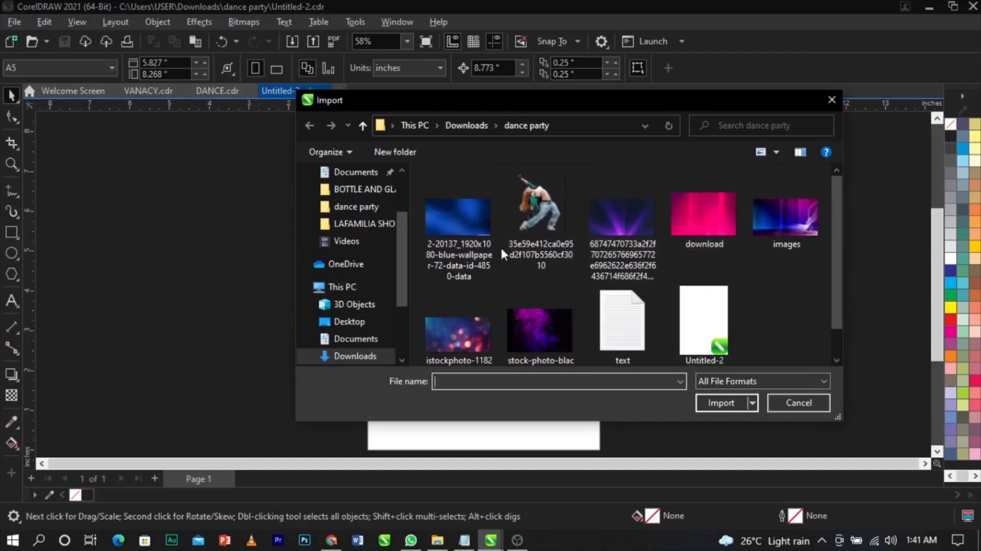
pyautogui.click(451, 217)
pyautogui.keyDown('shift'); pyautogui.click(527, 227); pyautogui.keyUp('shift')
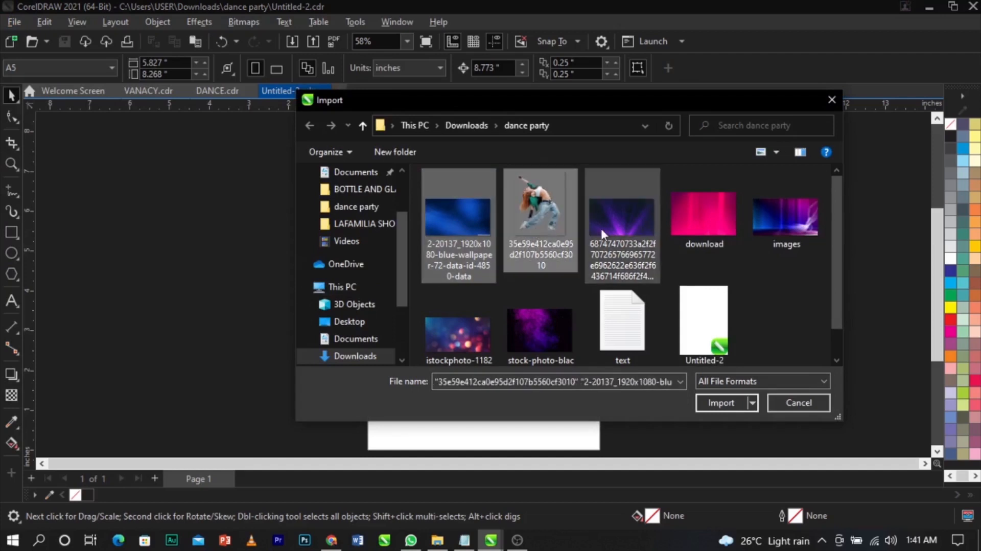
pyautogui.keyDown('shift'); pyautogui.click(689, 227); pyautogui.keyUp('shift')
pyautogui.keyDown('ctrl'); pyautogui.click(562, 329); pyautogui.keyUp('ctrl')
pyautogui.keyDown('ctrl'); pyautogui.click(457, 302); pyautogui.keyUp('ctrl')
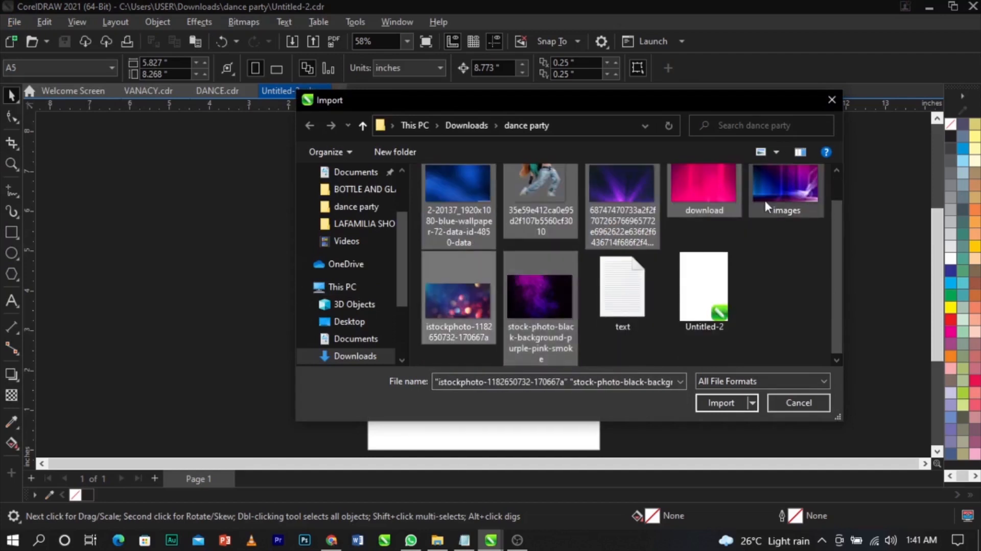
pyautogui.keyDown('ctrl'); pyautogui.click(765, 199); pyautogui.keyUp('ctrl')
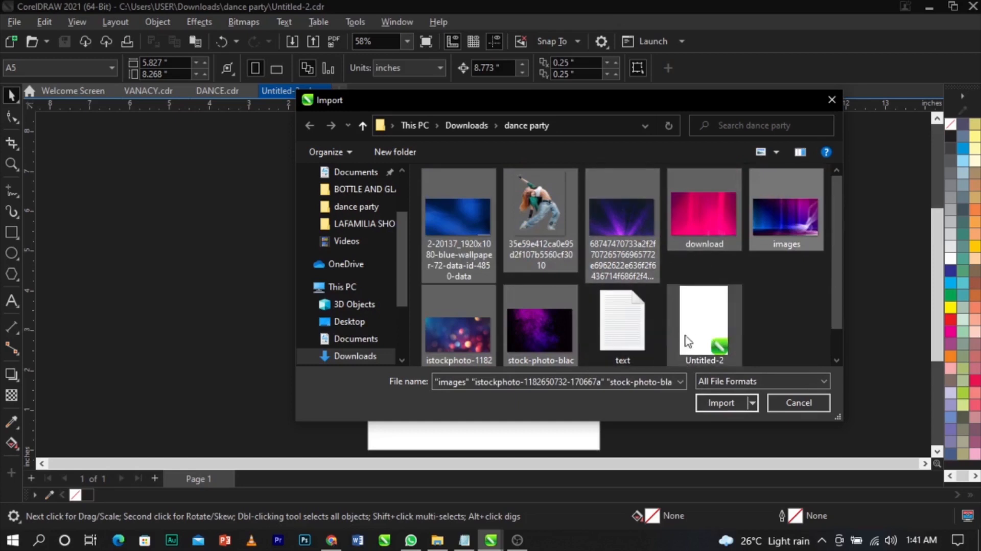
pyautogui.click(713, 399)
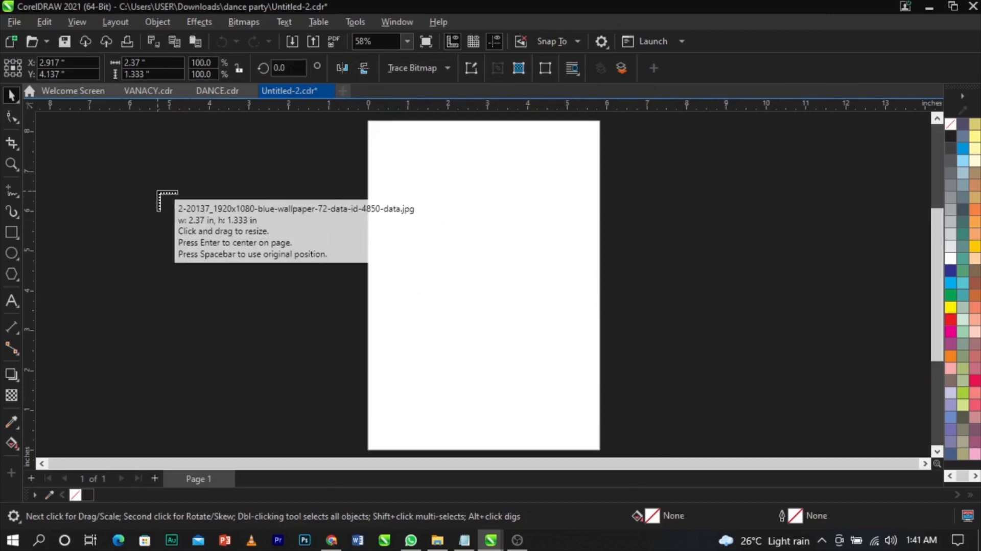
# - Place the imported images one after another at reduced sizes on the empty area beside the page
pyautogui.moveTo(135, 170); pyautogui.dragTo(248, 308)
pyautogui.moveTo(118, 213); pyautogui.dragTo(229, 324)
pyautogui.moveTo(189, 248); pyautogui.dragTo(262, 296)
pyautogui.moveTo(173, 307); pyautogui.dragTo(226, 336)
pyautogui.moveTo(106, 324); pyautogui.dragTo(287, 445)
pyautogui.click(151, 343)
# - Spread the overlapping images apart beside the page, with the blue wallpaper above the others and the dancer at the outer edge
pyautogui.moveTo(134, 287); pyautogui.dragTo(89, 293)
pyautogui.moveTo(251, 279); pyautogui.dragTo(300, 303)
pyautogui.click(312, 237)
pyautogui.moveTo(172, 269); pyautogui.dragTo(175, 285)
pyautogui.moveTo(188, 230); pyautogui.dragTo(204, 214)
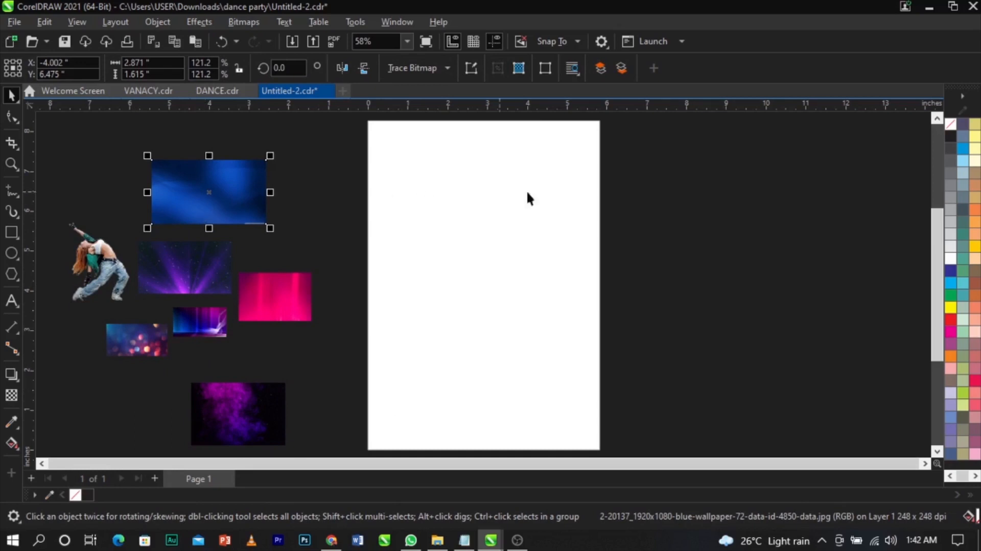
# - Move the purple smoke image onto the page and enlarge it to about 9.2 by 6.2 inches
pyautogui.click(598, 193)
pyautogui.click(633, 226)
pyautogui.moveTo(265, 415); pyautogui.dragTo(782, 404)
pyautogui.moveTo(565, 309); pyautogui.dragTo(522, 293)
pyautogui.scroll(-2, 522, 293)
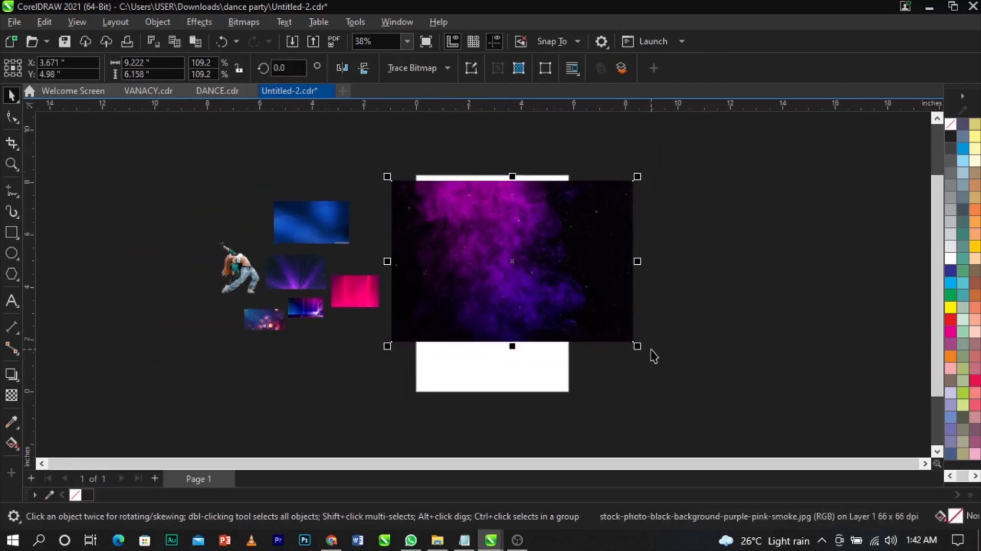
# - Enlarge the purple smoke image to about 12.4 by 8.3 inches and position it over the page
pyautogui.moveTo(636, 345); pyautogui.dragTo(721, 402)
pyautogui.moveTo(599, 345); pyautogui.dragTo(590, 338)
pyautogui.click(485, 325)
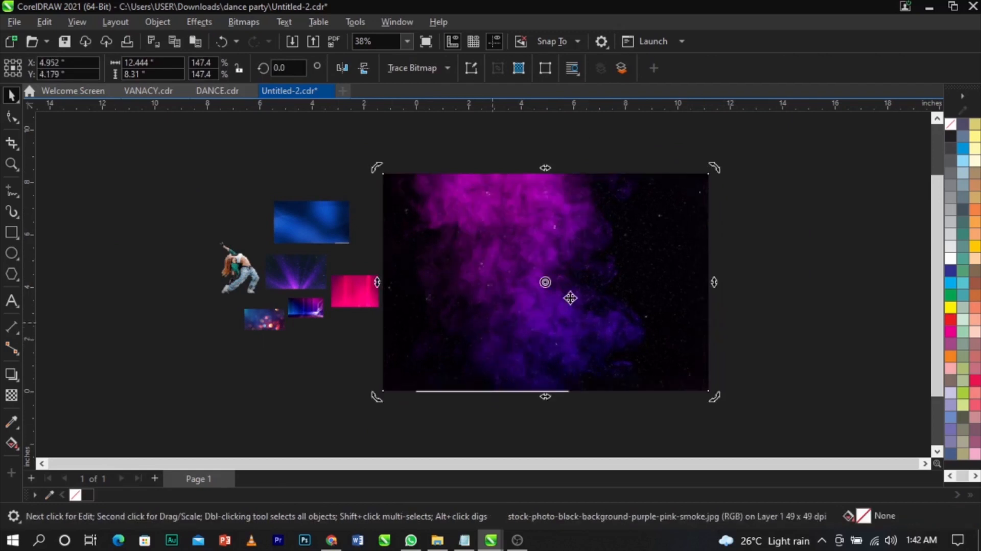
pyautogui.click(500, 257)
pyautogui.moveTo(522, 257); pyautogui.dragTo(522, 262)
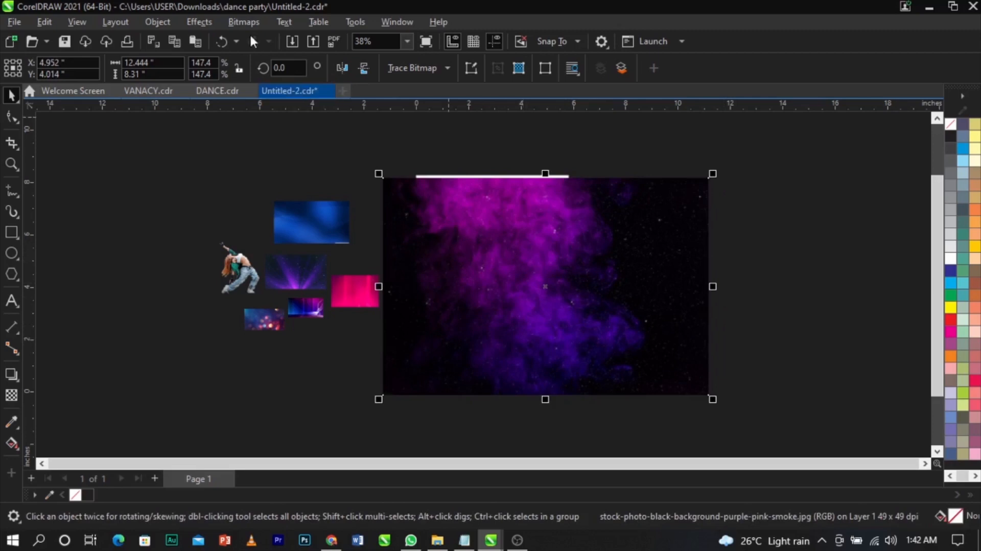
# - Apply a Gaussian Blur with a 16-pixel radius to the purple smoke image
pyautogui.click(209, 21)
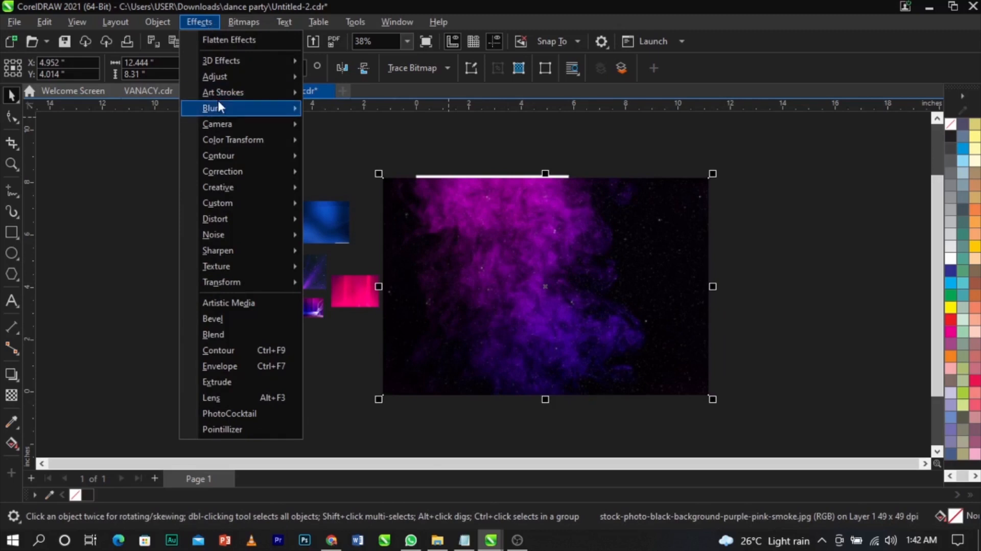
pyautogui.moveTo(219, 107)
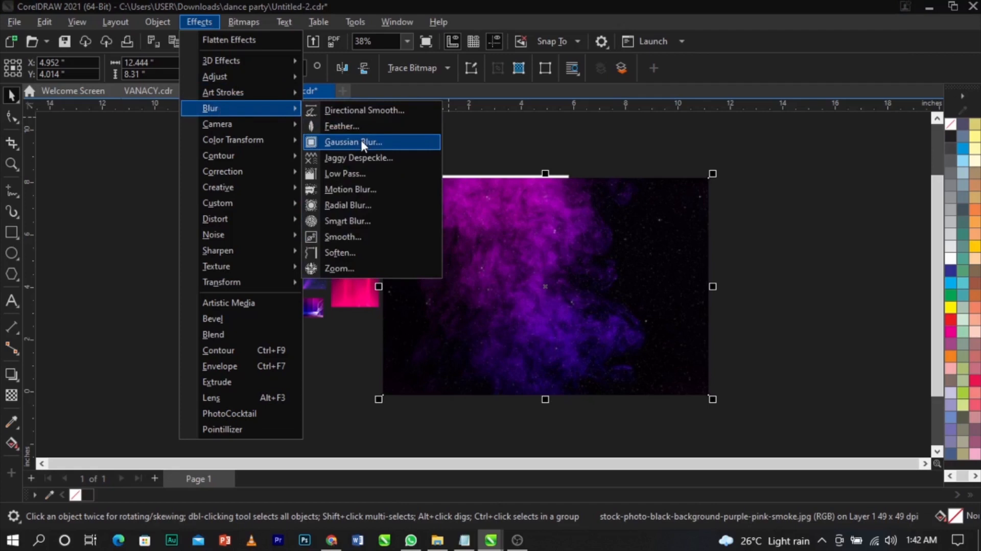
pyautogui.moveTo(257, 22)
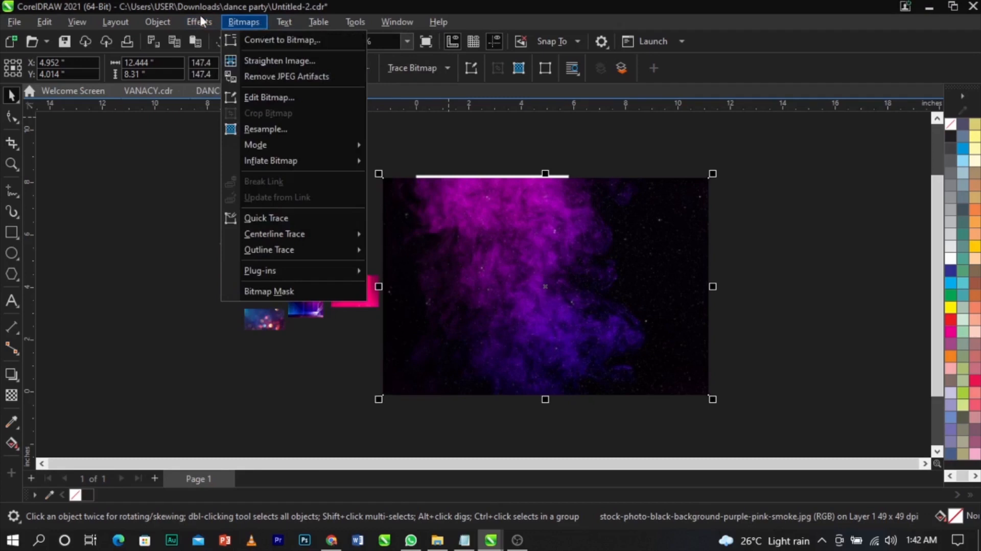
pyautogui.moveTo(197, 22)
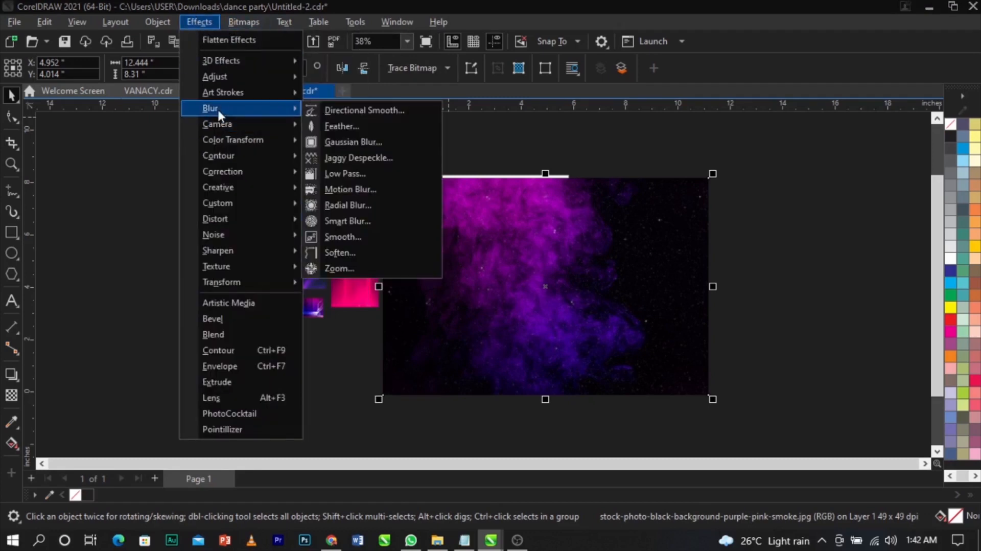
pyautogui.click(376, 140)
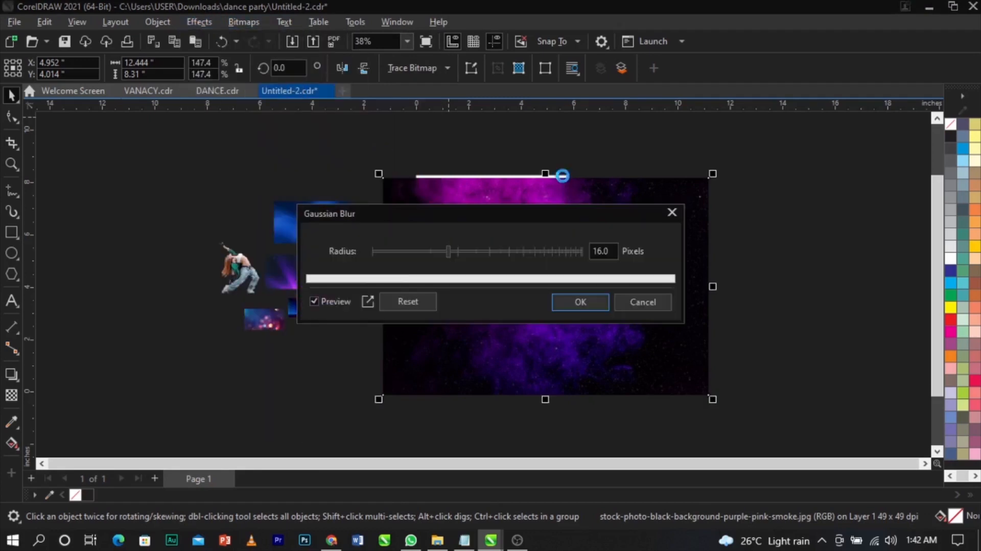
pyautogui.moveTo(526, 209); pyautogui.dragTo(353, 133)
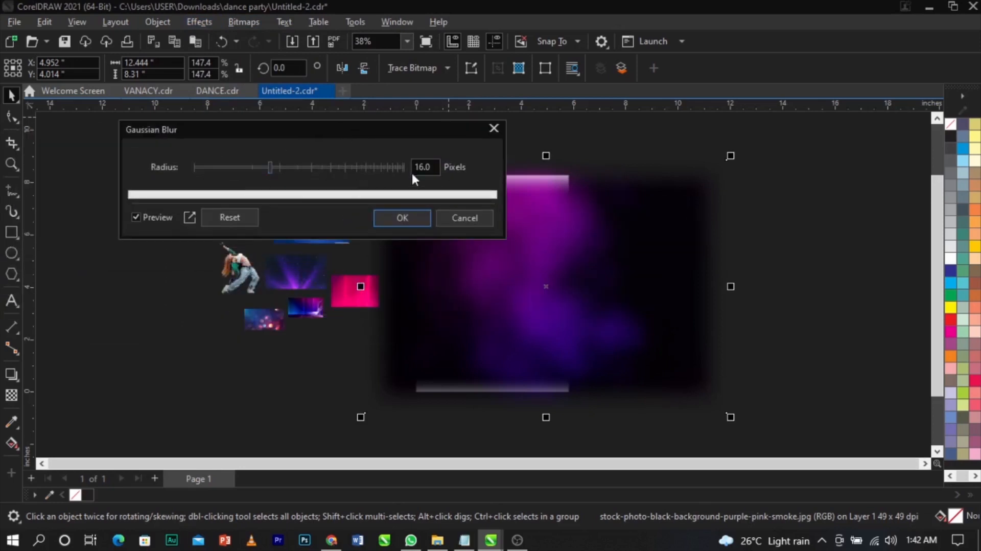
pyautogui.click(421, 219)
pyautogui.scroll(4, 551, 290)
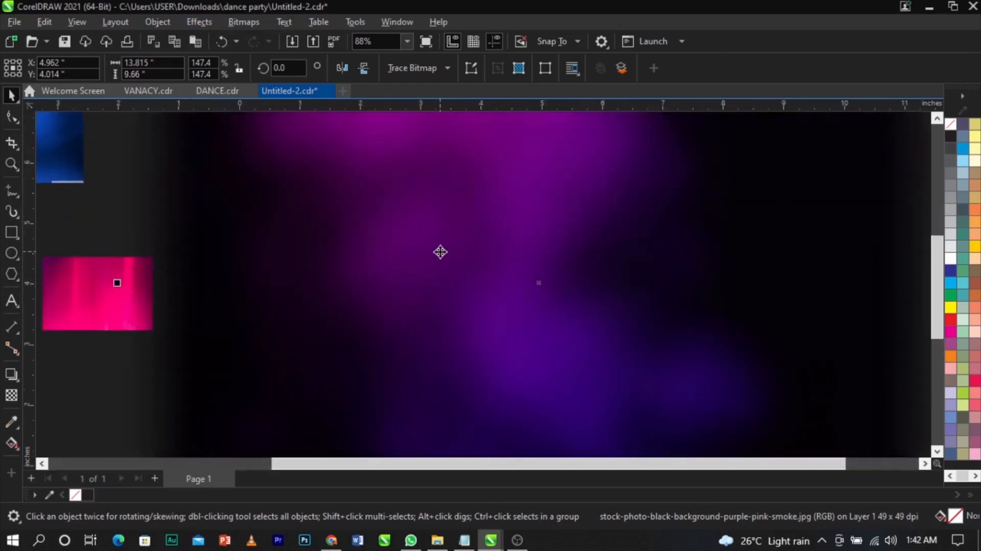
pyautogui.scroll(-4, 440, 253)
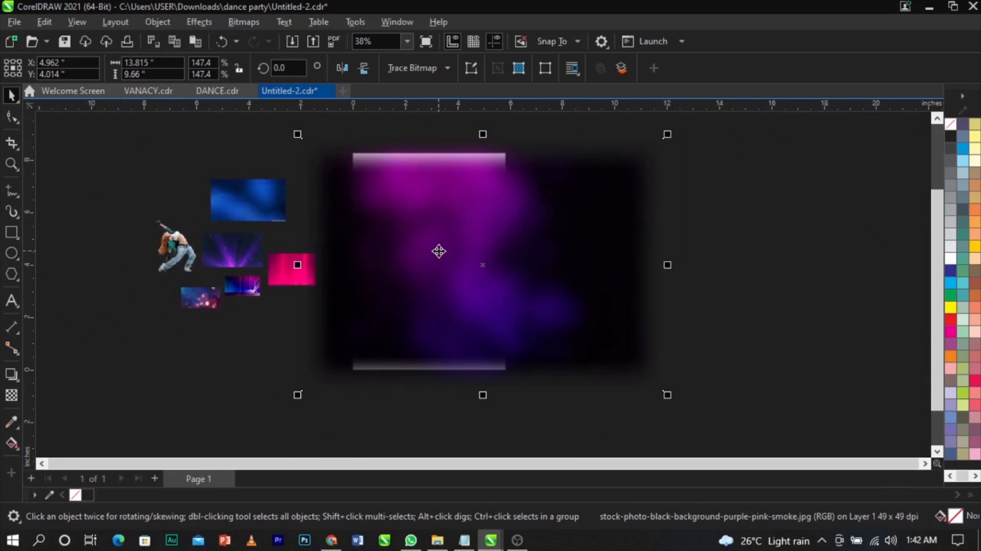
# - Undo the Gaussian blur and examine the smoke image's unblurred texture both close up and from farther out
pyautogui.hotkey('ctrl', 'z')
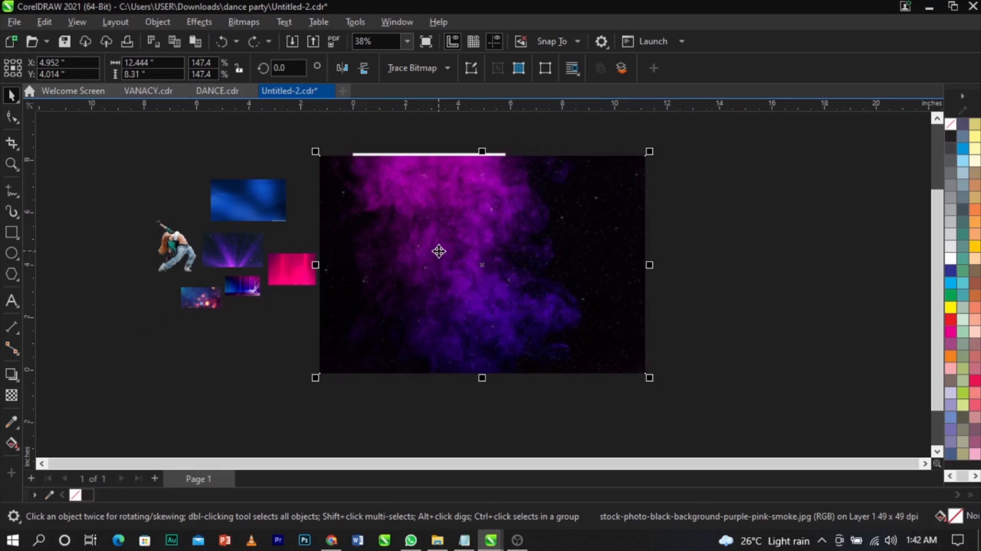
pyautogui.scroll(4, 439, 251)
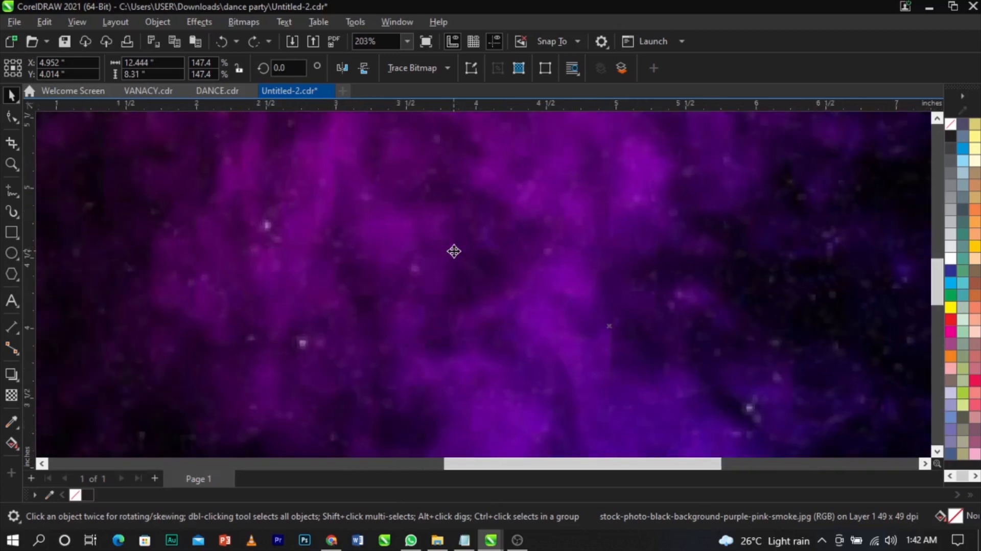
pyautogui.scroll(-3, 453, 250)
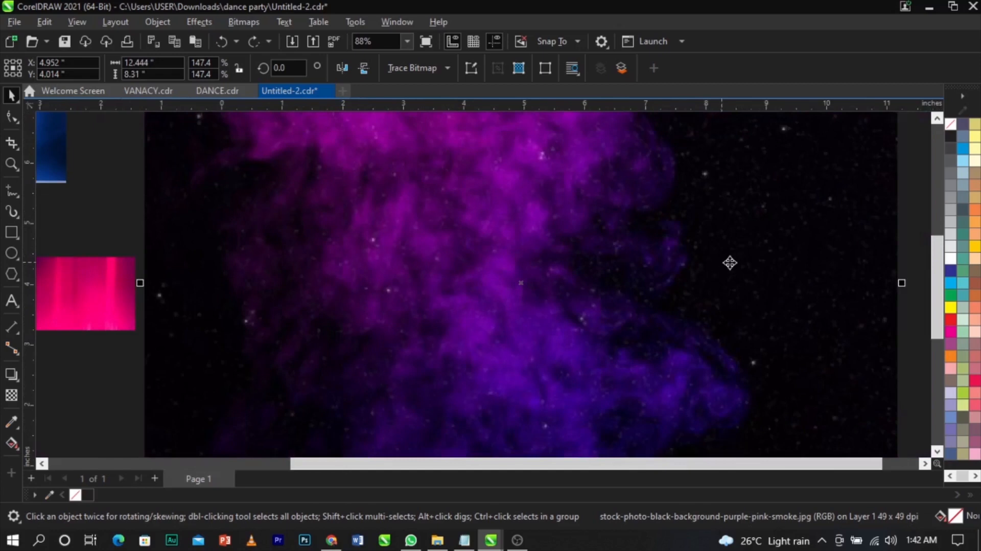
pyautogui.scroll(-3, 730, 263)
pyautogui.scroll(-2, 446, 182)
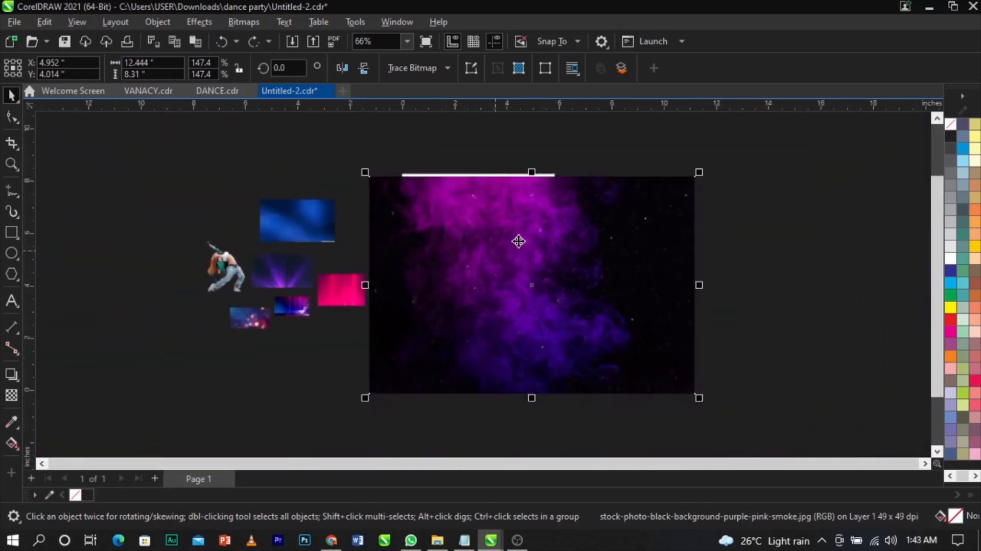
pyautogui.scroll(2, 518, 240)
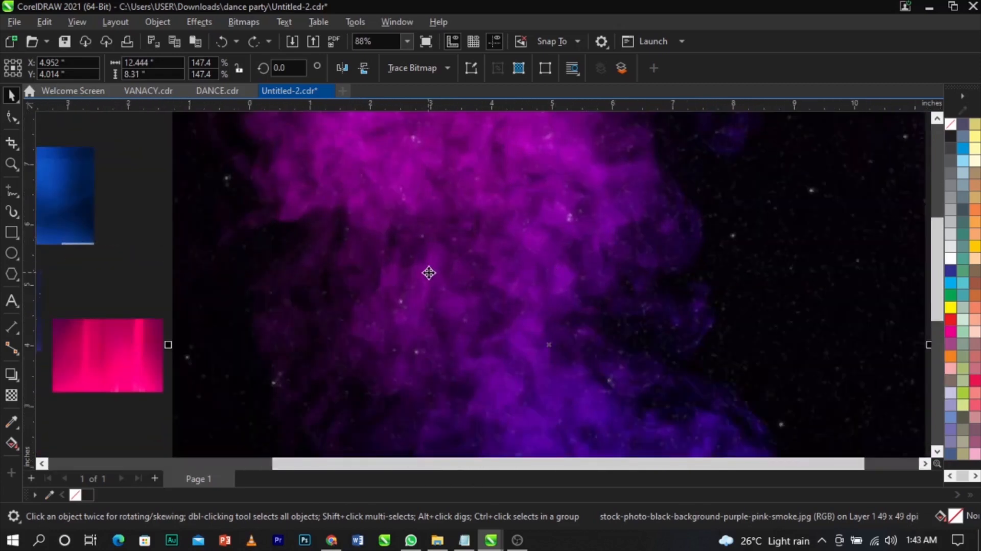
pyautogui.scroll(-2, 429, 273)
pyautogui.scroll(2, 662, 260)
pyautogui.scroll(-2, 661, 261)
pyautogui.scroll(-2, 629, 261)
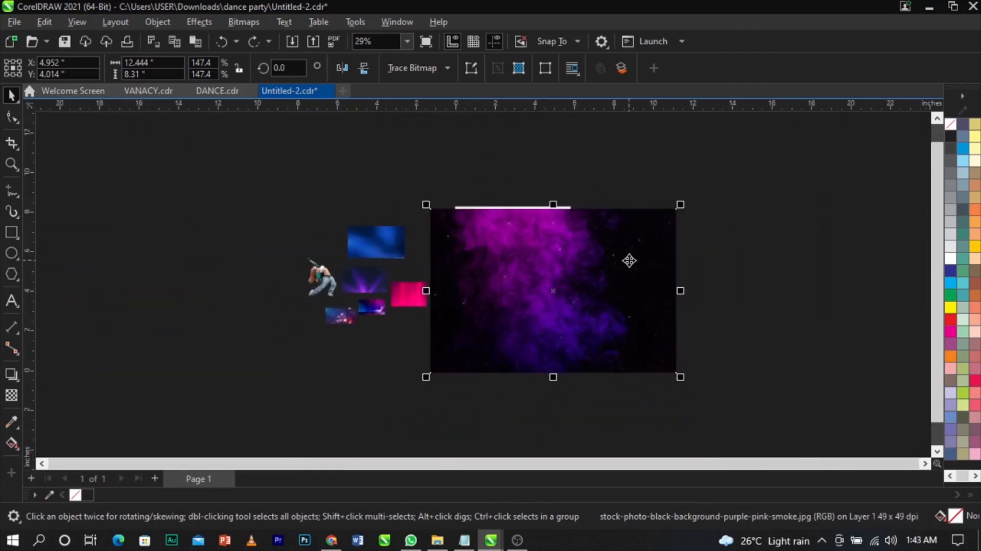
pyautogui.scroll(3, 565, 357)
pyautogui.scroll(-1, 353, 300)
pyautogui.scroll(1, 353, 299)
pyautogui.scroll(-1, 353, 298)
pyautogui.scroll(-2, 434, 188)
pyautogui.scroll(3, 417, 197)
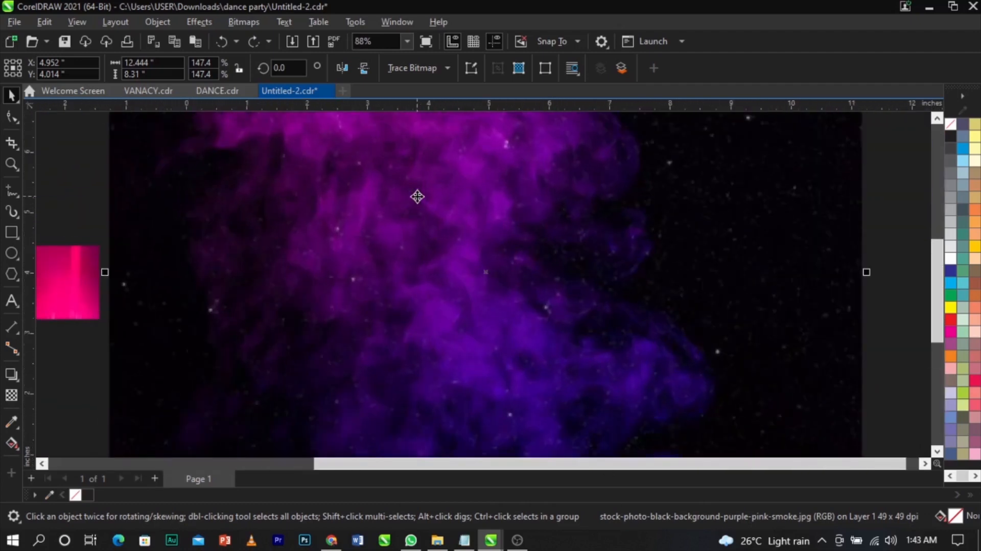
pyautogui.scroll(-2, 415, 212)
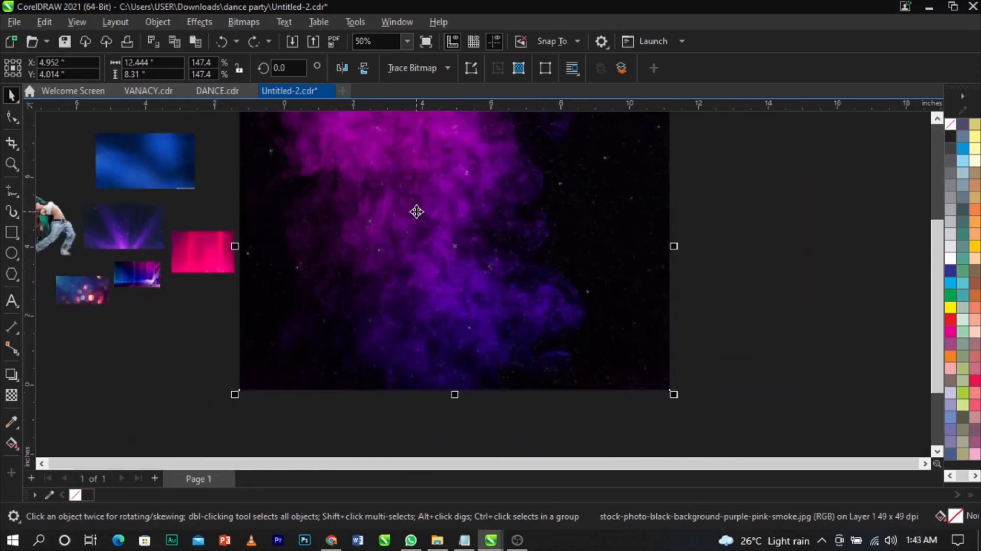
pyautogui.scroll(2, 416, 211)
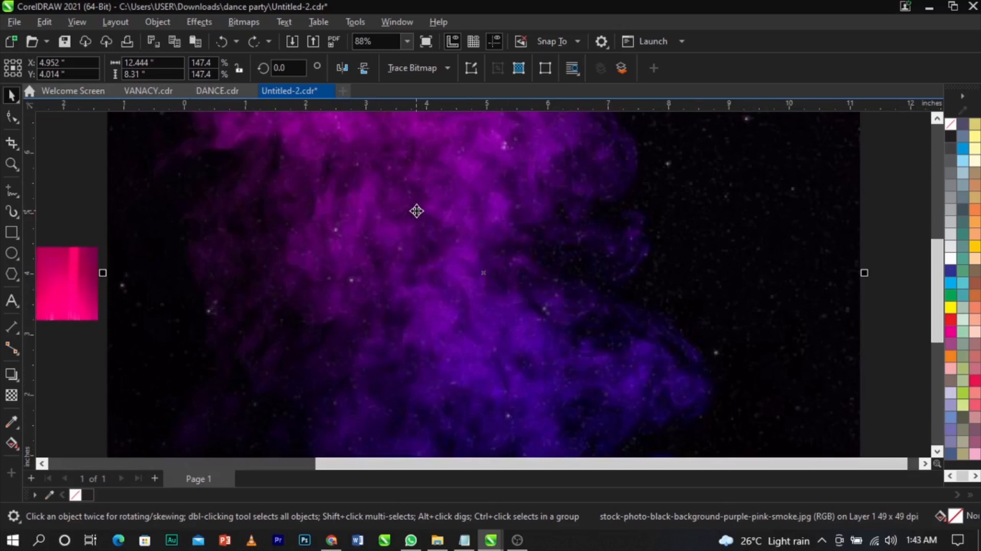
pyautogui.scroll(-2, 416, 211)
pyautogui.scroll(2, 510, 247)
pyautogui.scroll(-3, 511, 247)
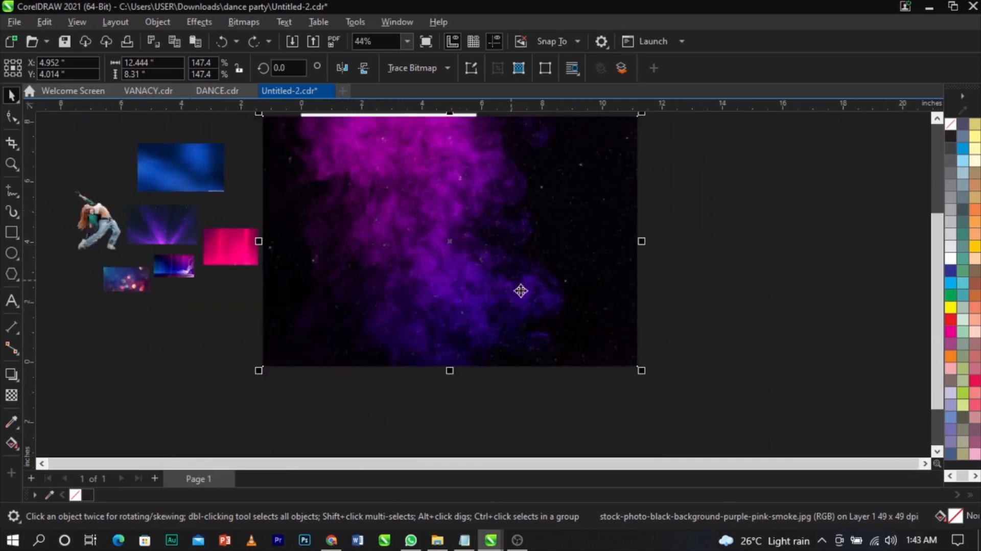
pyautogui.scroll(2, 511, 250)
pyautogui.scroll(-2, 522, 326)
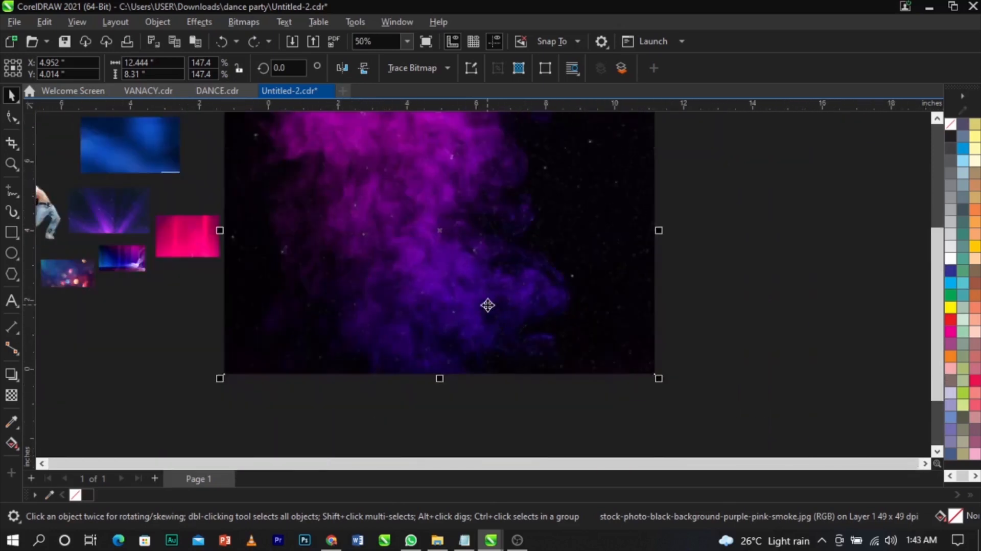
pyautogui.scroll(3, 486, 304)
pyautogui.scroll(-4, 485, 310)
pyautogui.scroll(2, 440, 211)
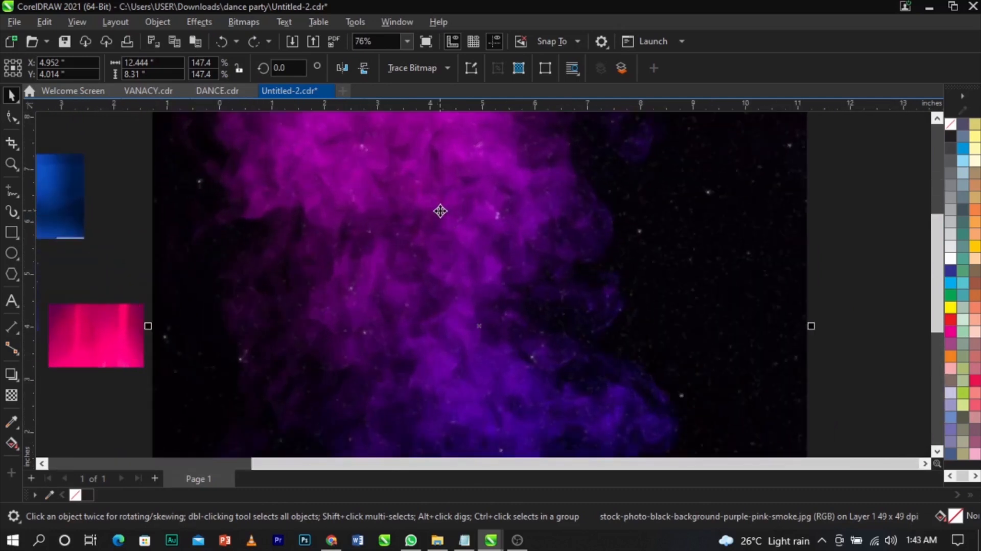
# - Toggle the Gaussian blur to compare both versions of the smoke image, ending with the blur reapplied
pyautogui.click(252, 42)
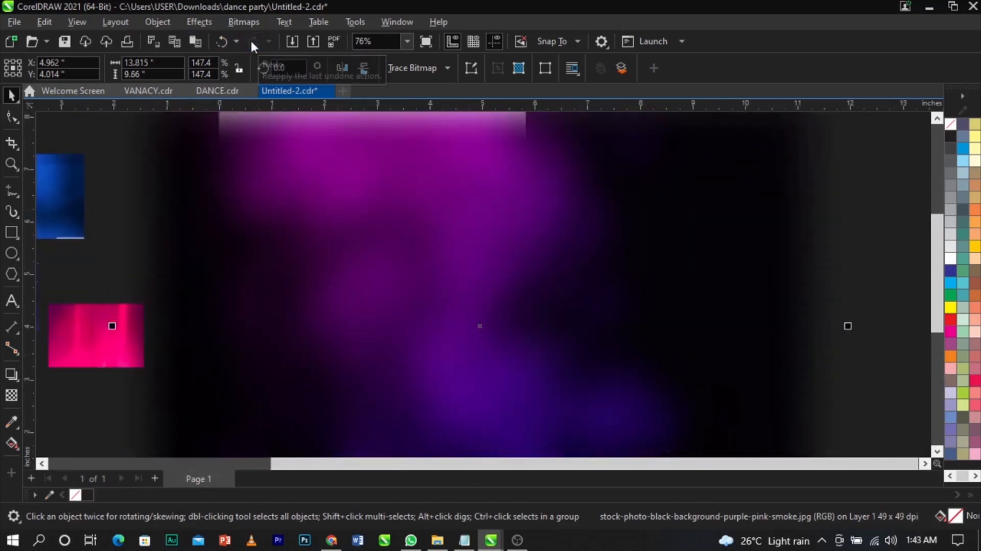
pyautogui.click(228, 43)
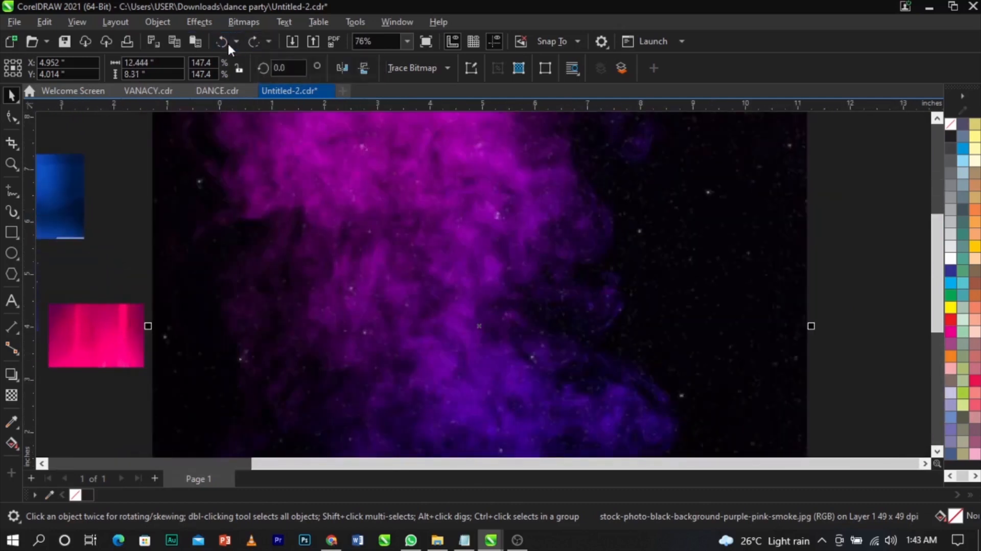
pyautogui.click(245, 42)
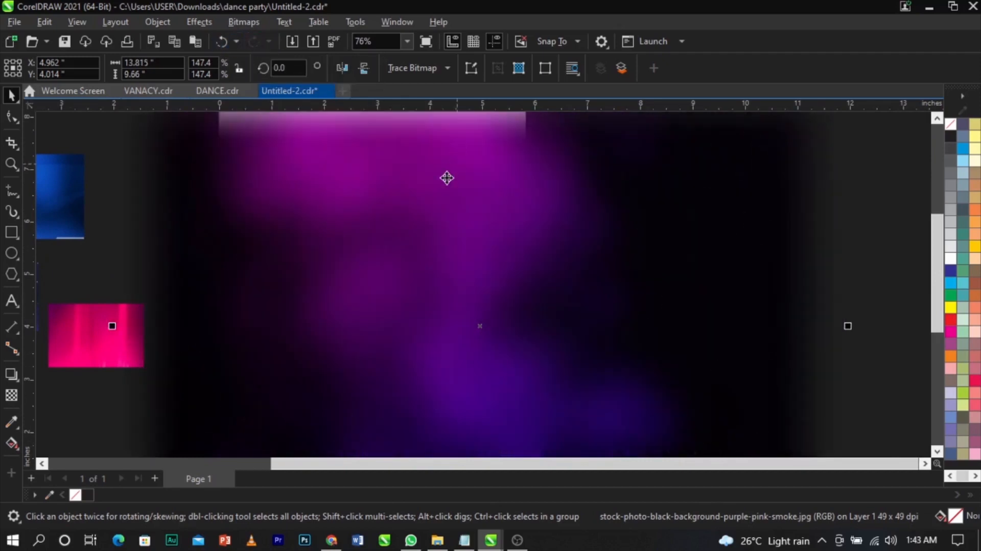
pyautogui.scroll(-2, 446, 203)
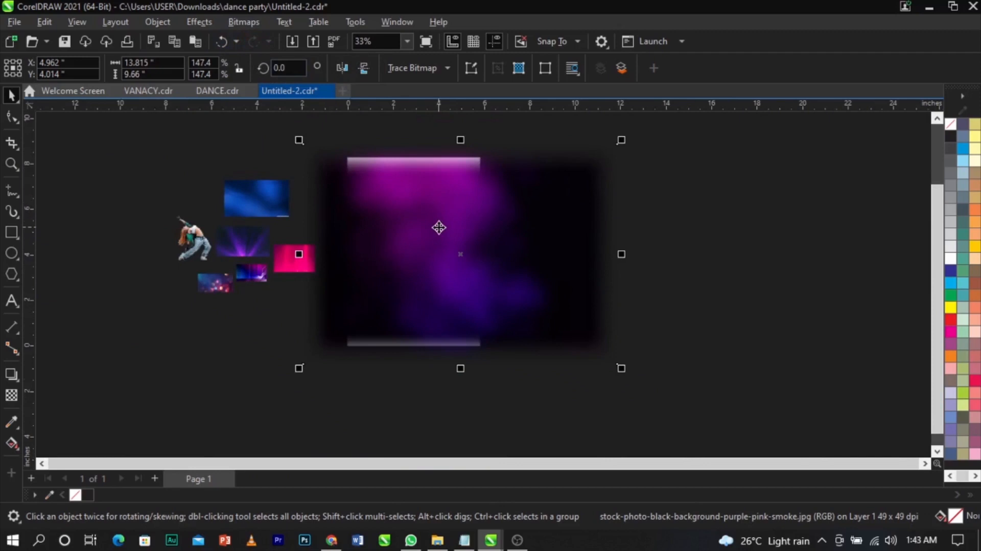
pyautogui.scroll(1, 439, 228)
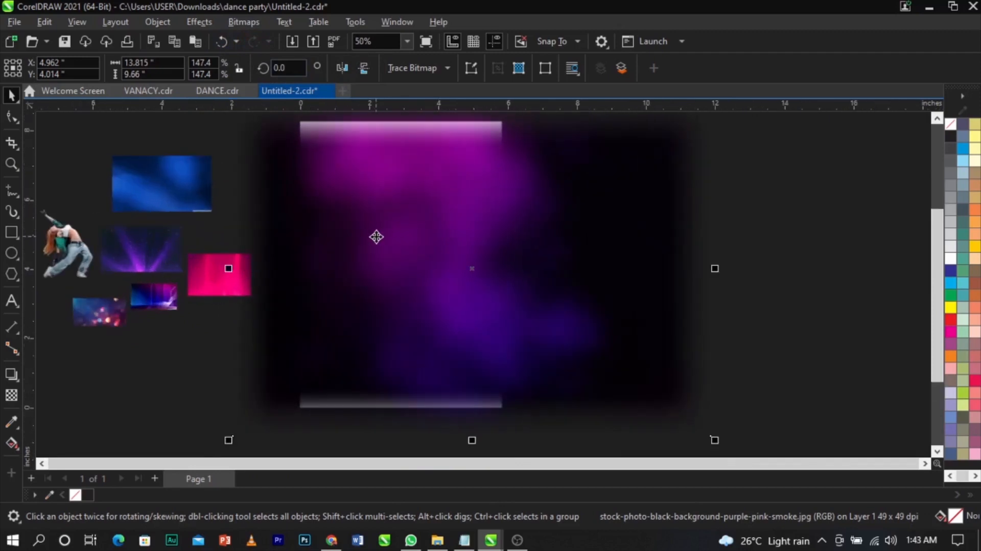
# - Shift the blurred smoke image partly off the page's right side and PowerClip it inside the page-sized rectangle
pyautogui.moveTo(376, 236); pyautogui.dragTo(559, 238)
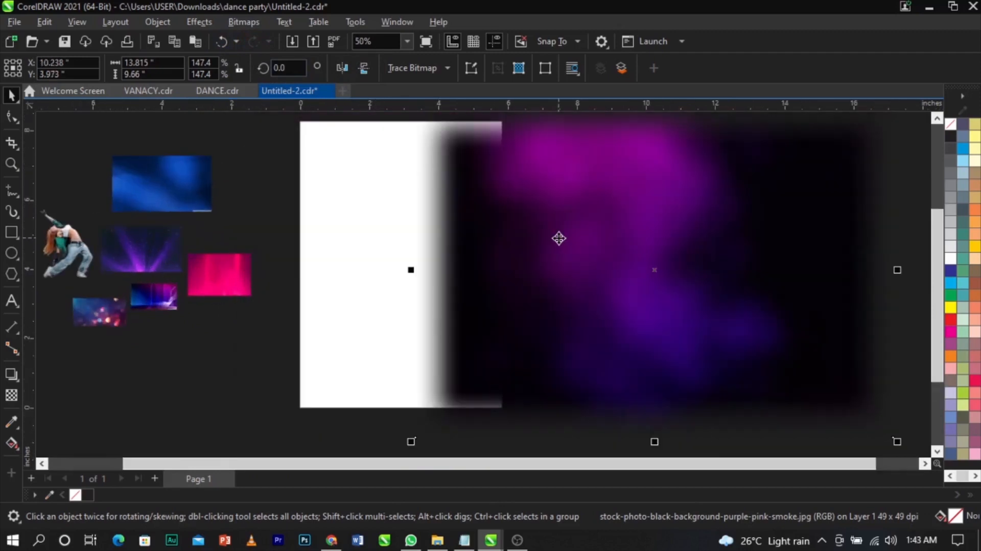
pyautogui.scroll(-2, 332, 240)
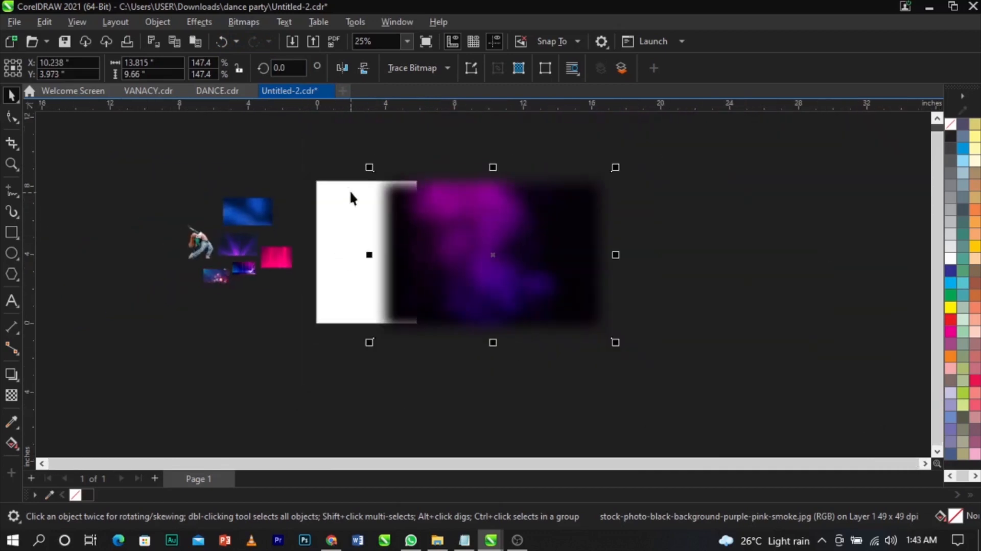
pyautogui.scroll(1, 364, 243)
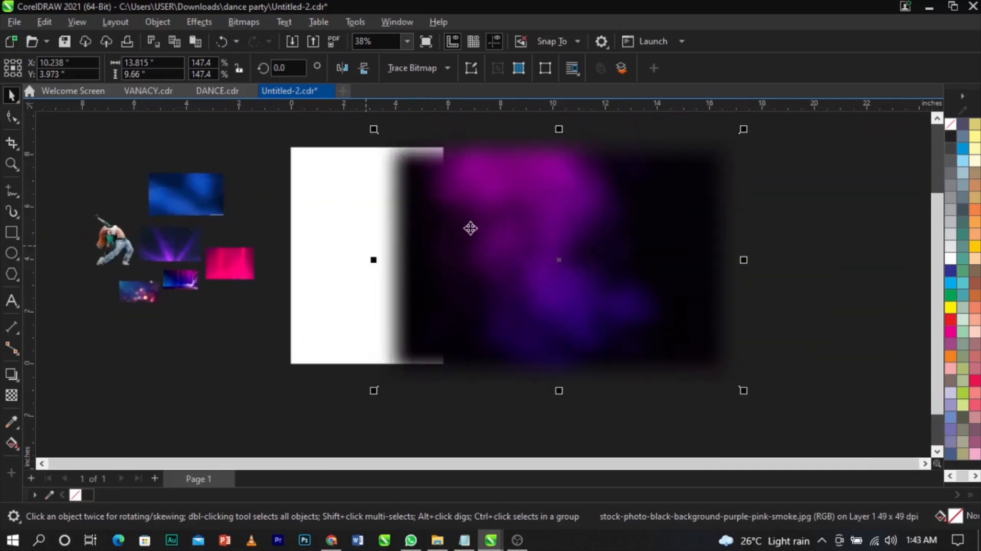
pyautogui.rightClick(509, 233)
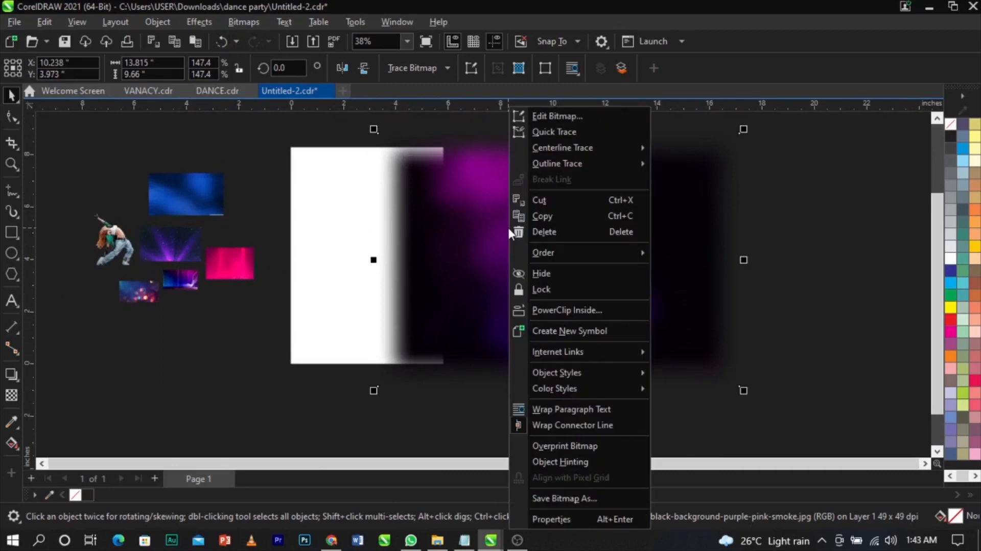
pyautogui.click(547, 310)
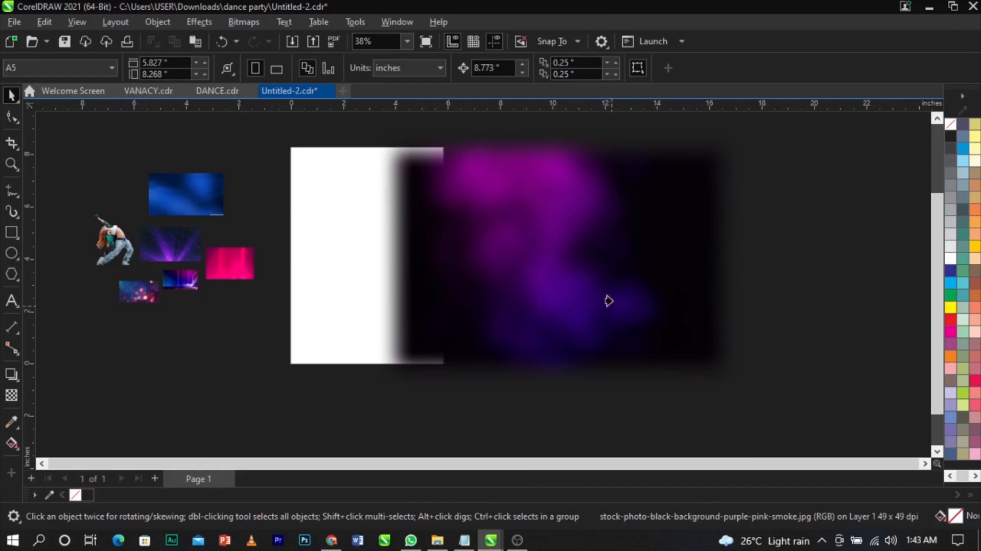
pyautogui.click(303, 233)
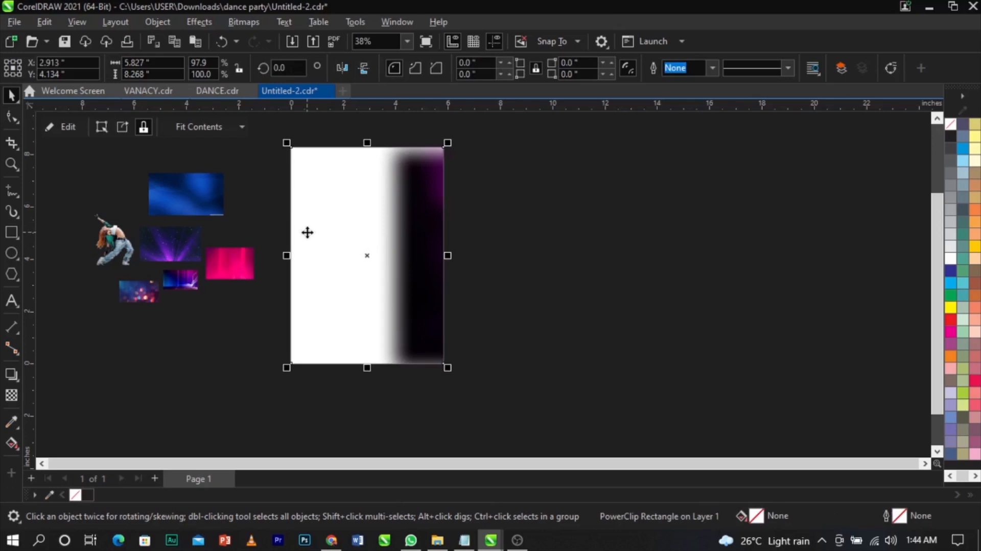
# - Edit the PowerClip contents and move the smoke image back over the page frame
pyautogui.scroll(1, 392, 234)
pyautogui.scroll(-2, 375, 215)
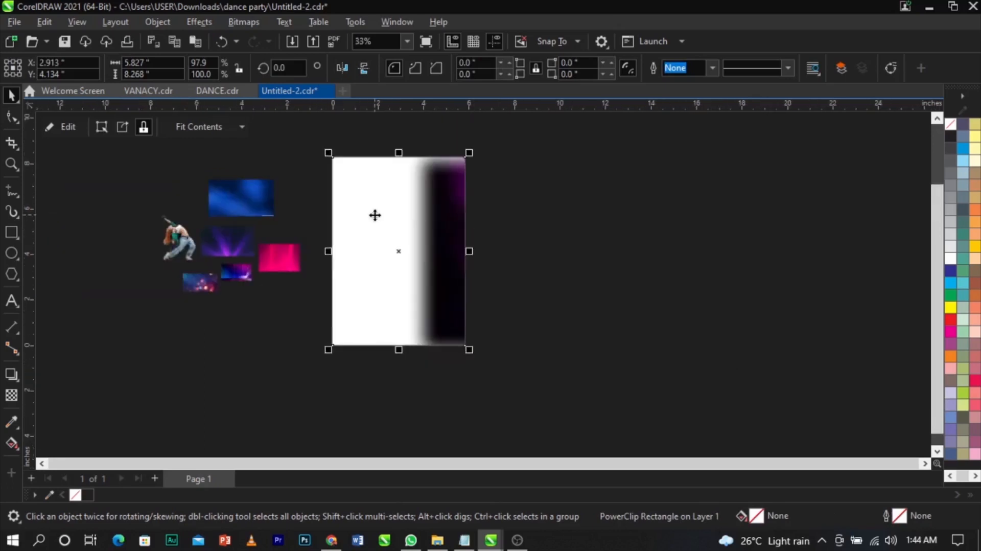
pyautogui.scroll(1, 375, 215)
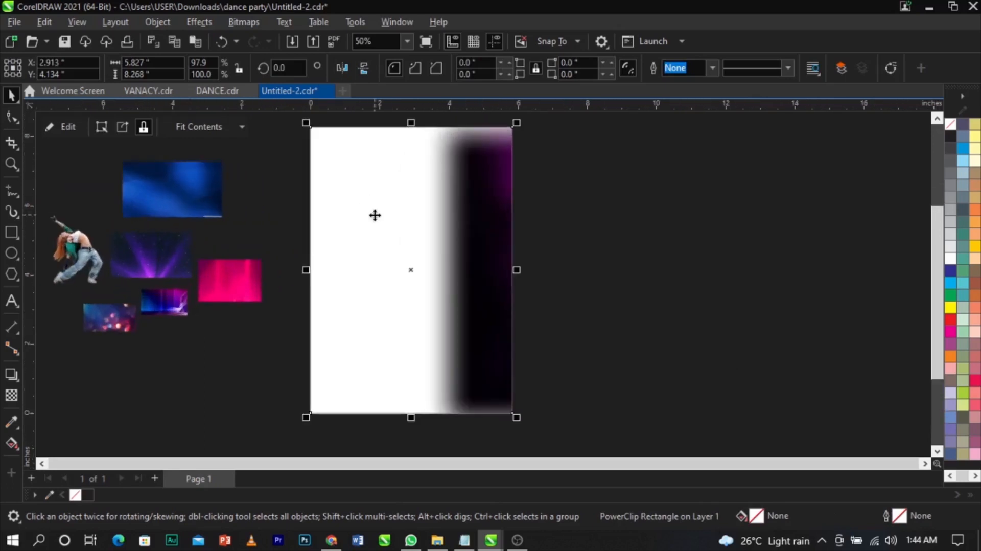
pyautogui.rightClick(478, 225)
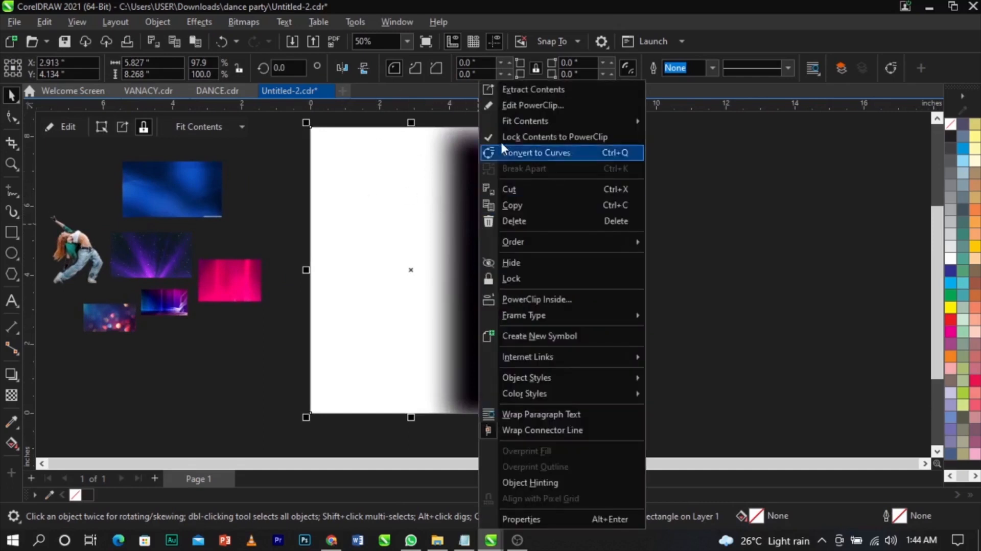
pyautogui.click(509, 112)
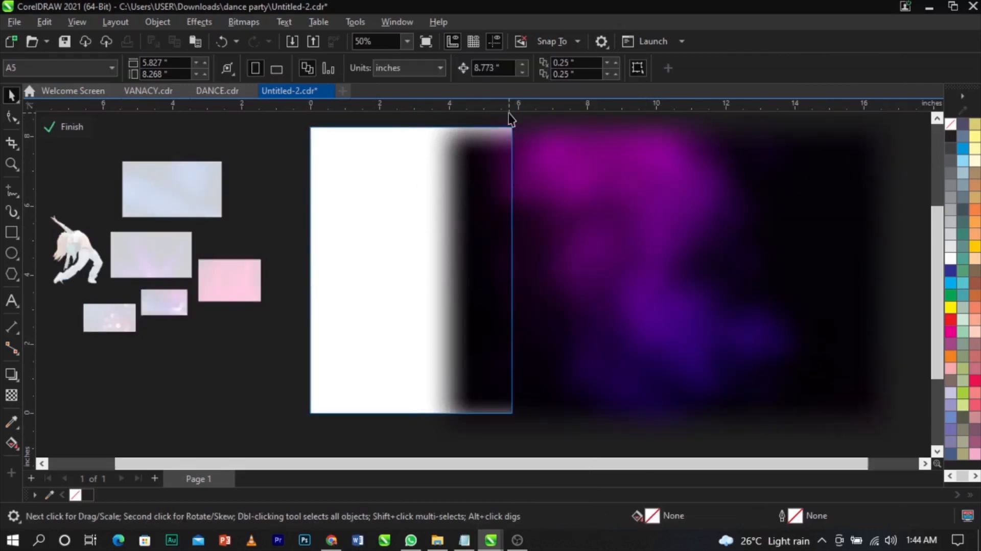
pyautogui.moveTo(487, 280); pyautogui.dragTo(483, 280)
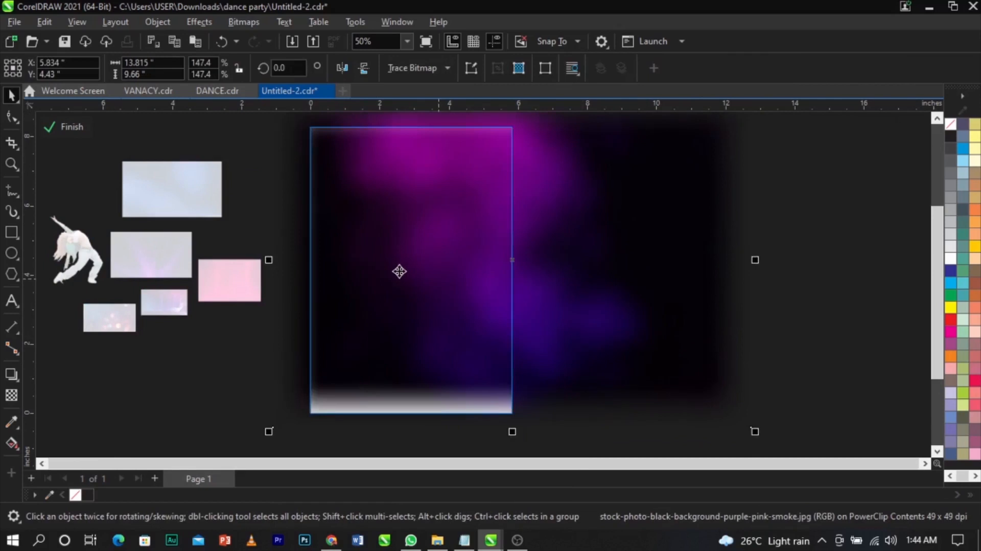
# - Enlarge the smoke image to about 15.8 by 11 inches, cover the whole frame with it, and finish editing the PowerClip
pyautogui.scroll(-2, 399, 271)
pyautogui.moveTo(539, 331); pyautogui.dragTo(515, 324)
pyautogui.moveTo(581, 364); pyautogui.dragTo(606, 398)
pyautogui.scroll(1, 441, 302)
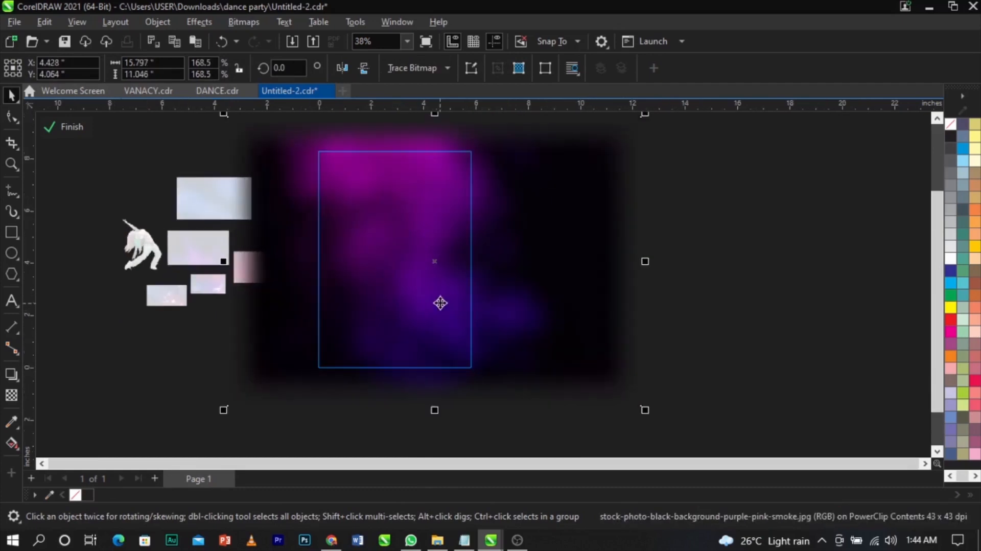
pyautogui.click(721, 336)
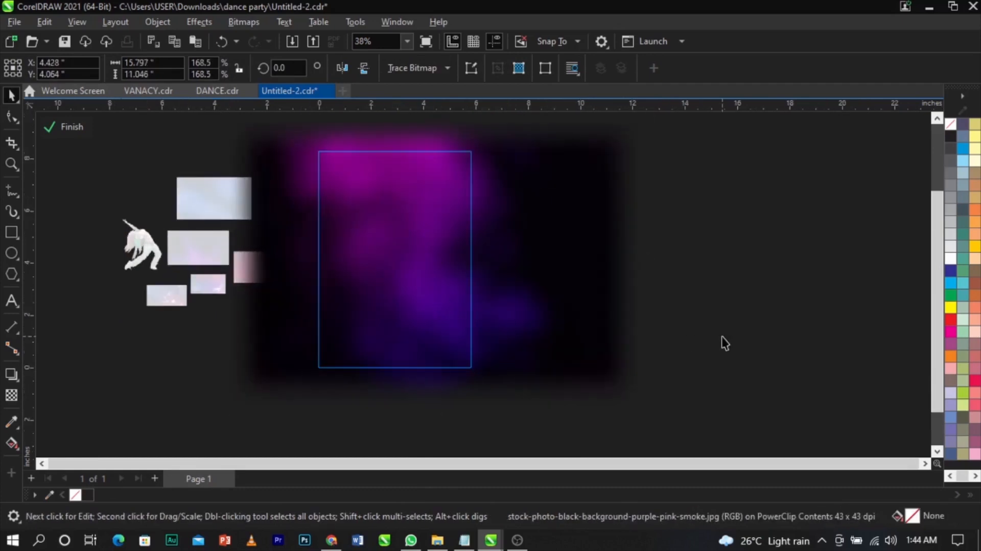
pyautogui.click(83, 128)
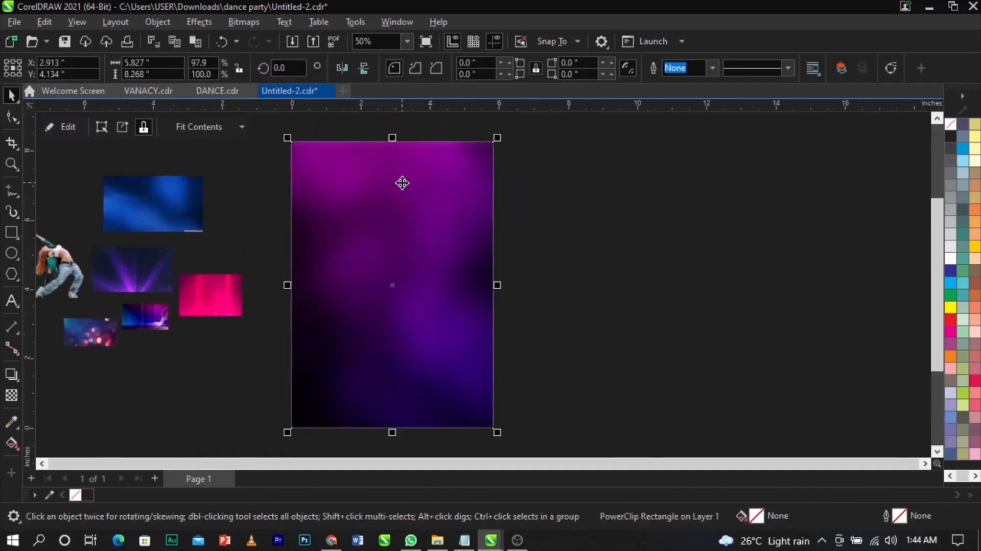
pyautogui.click(621, 297)
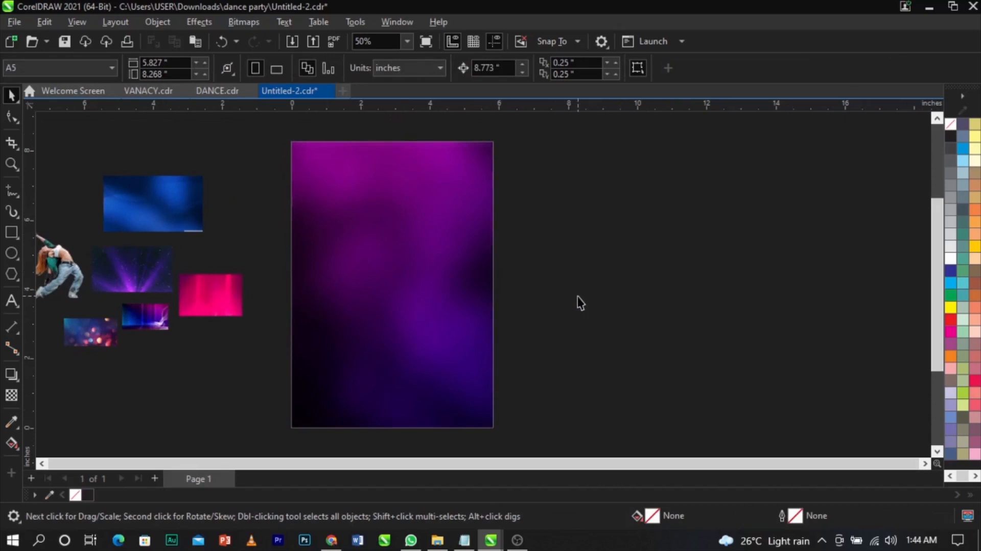
# - Move the blue and purple stage lights image onto the page's lower half and enlarge it to about 6.2 by 3.5 inches
pyautogui.moveTo(157, 327); pyautogui.dragTo(497, 368)
pyautogui.moveTo(299, 254); pyautogui.dragTo(284, 238)
pyautogui.moveTo(497, 248); pyautogui.dragTo(507, 239)
pyautogui.scroll(1, 408, 315)
pyautogui.scroll(2, 410, 220)
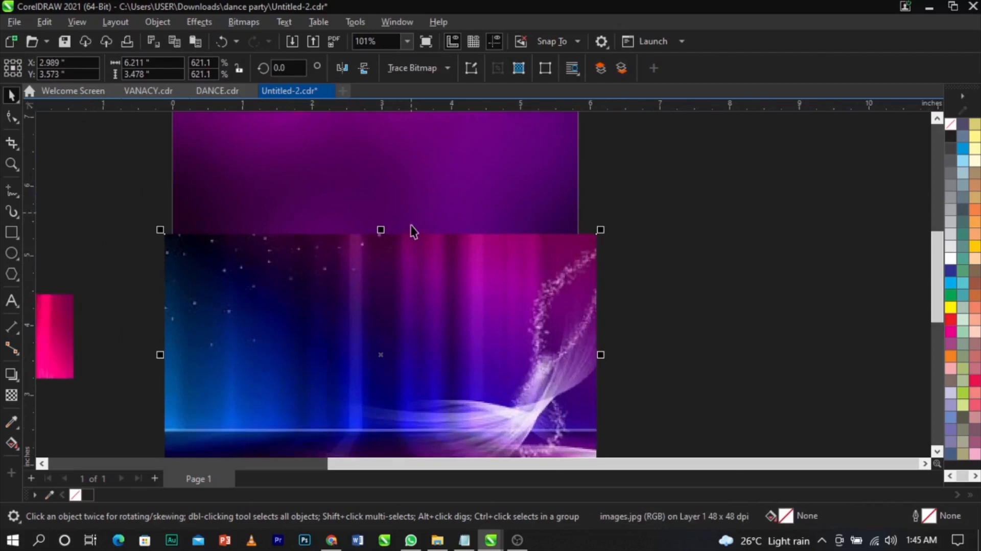
# - Apply a Gaussian Blur with a 0.1-pixel radius to the stage lights image
pyautogui.scroll(-2, 407, 252)
pyautogui.scroll(1, 408, 252)
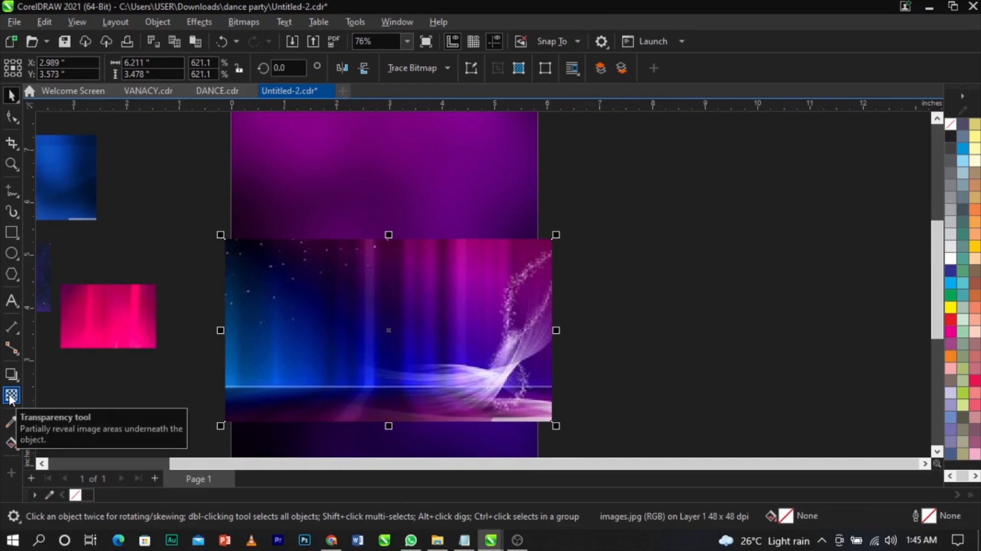
pyautogui.scroll(4, 390, 381)
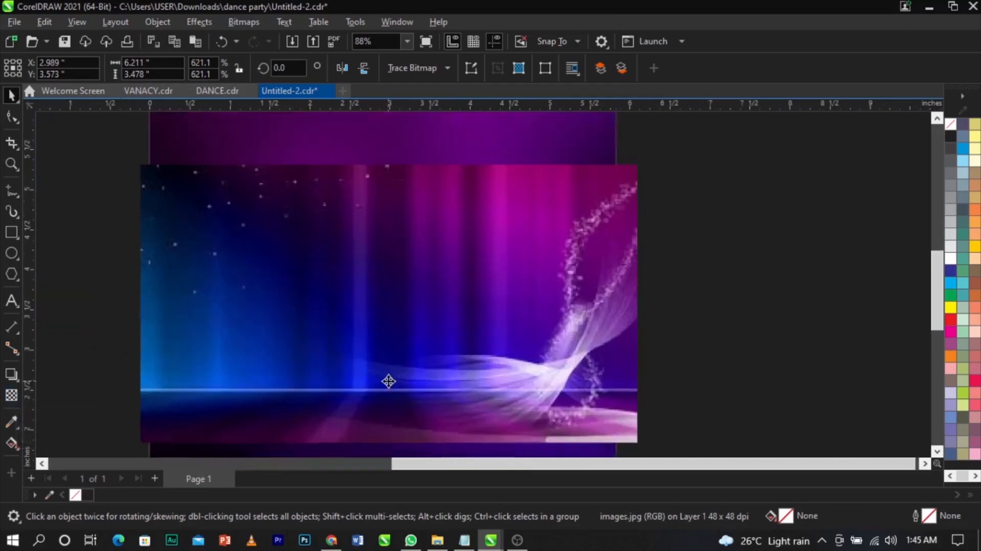
pyautogui.scroll(-5, 389, 382)
pyautogui.scroll(3, 389, 381)
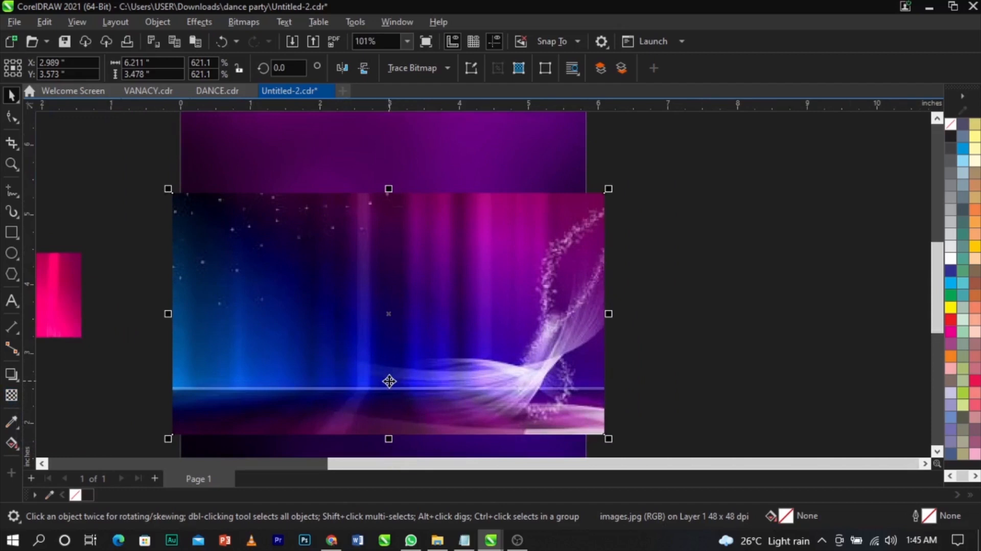
pyautogui.click(176, 19)
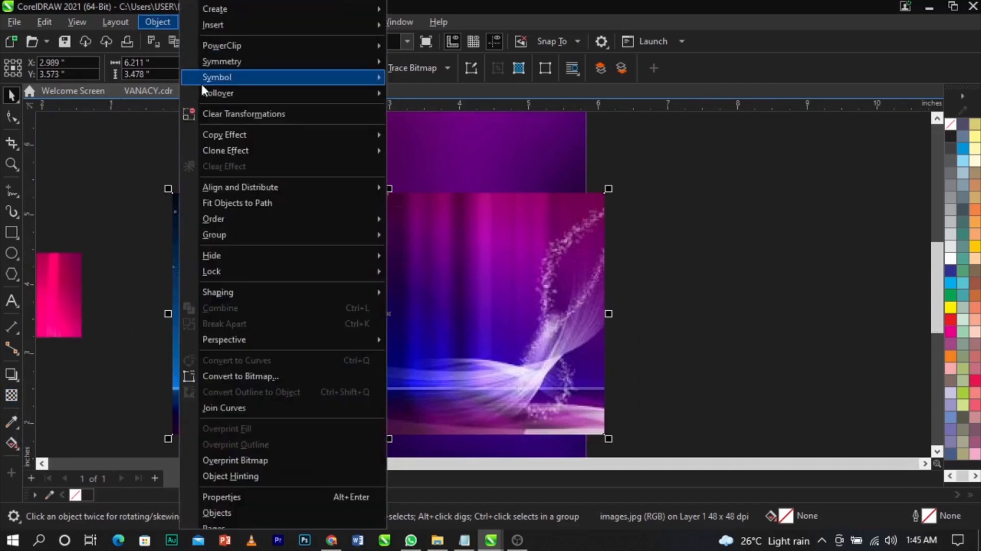
pyautogui.click(165, 20)
pyautogui.click(196, 23)
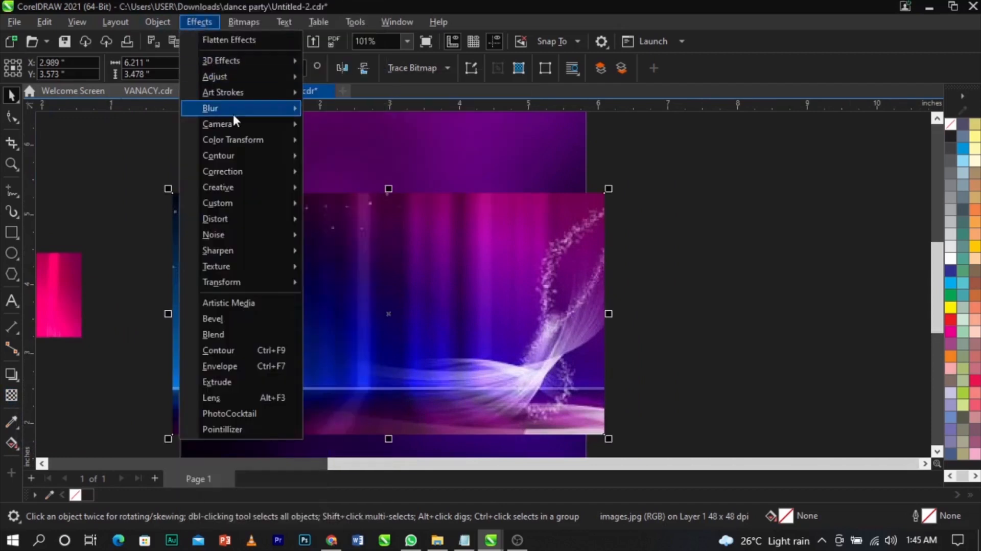
pyautogui.moveTo(232, 109)
pyautogui.click(349, 142)
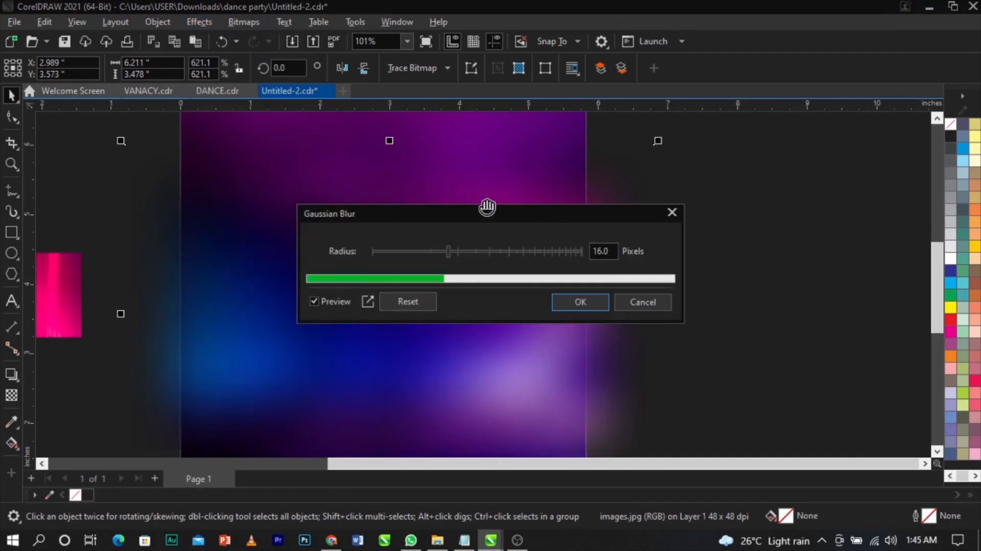
pyautogui.click(493, 156)
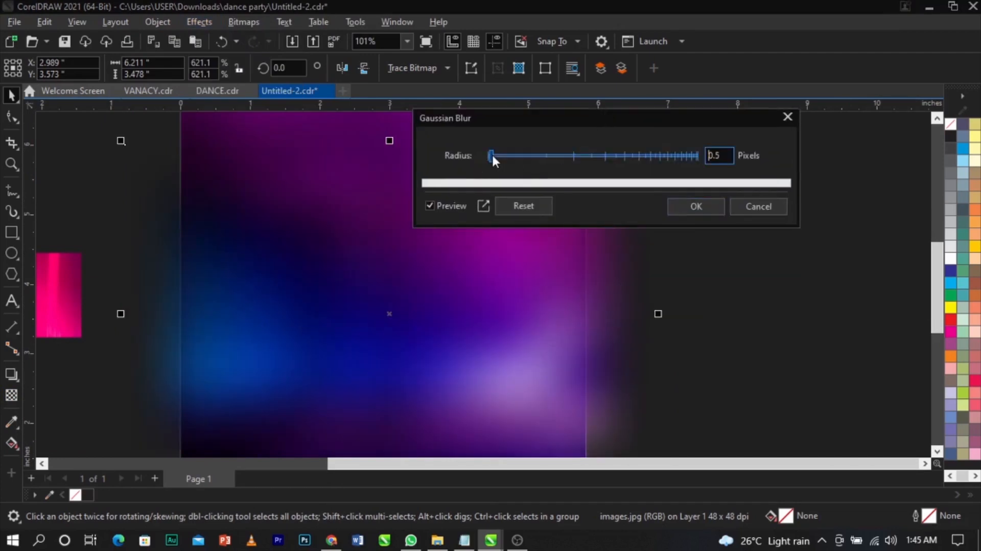
pyautogui.click(499, 155)
pyautogui.click(499, 154)
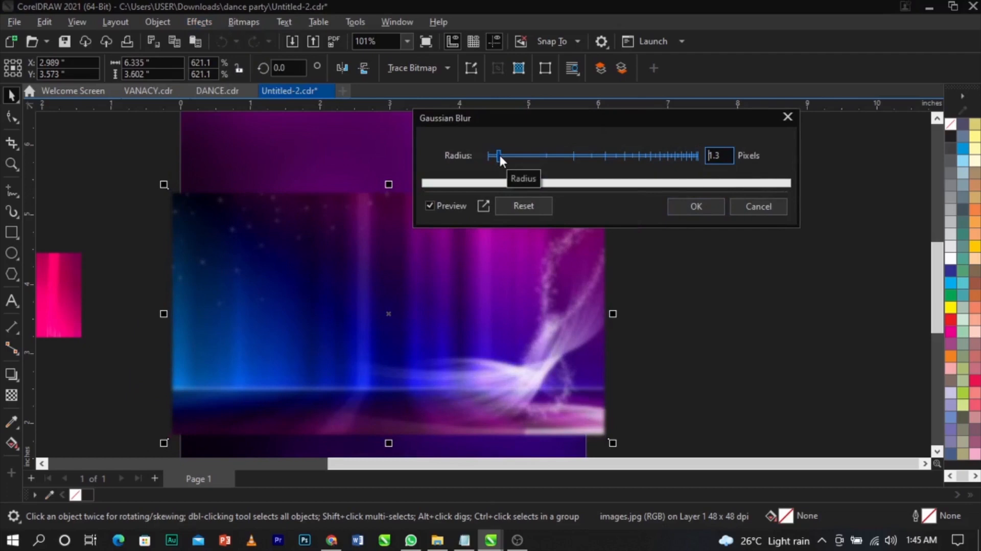
pyautogui.moveTo(499, 153); pyautogui.dragTo(171, 219)
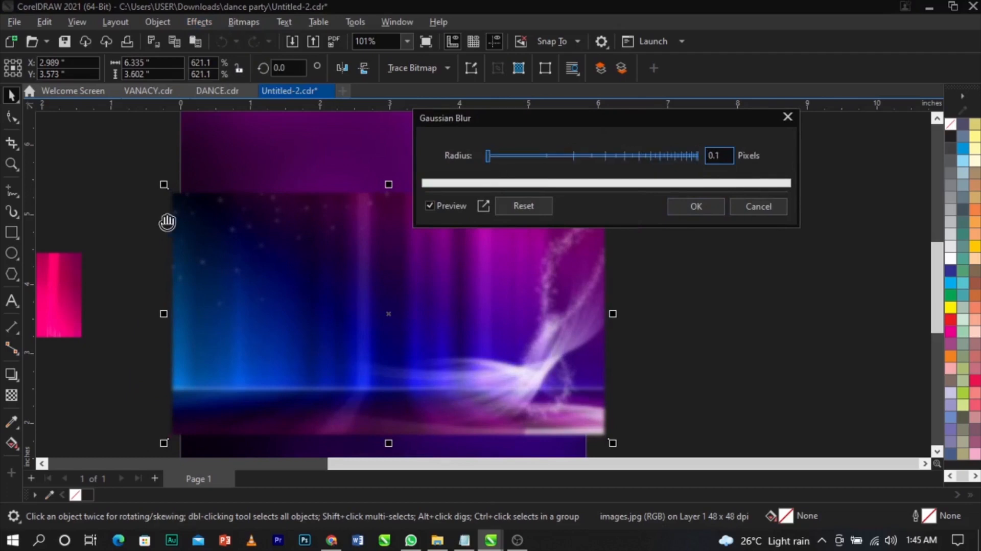
pyautogui.click(714, 210)
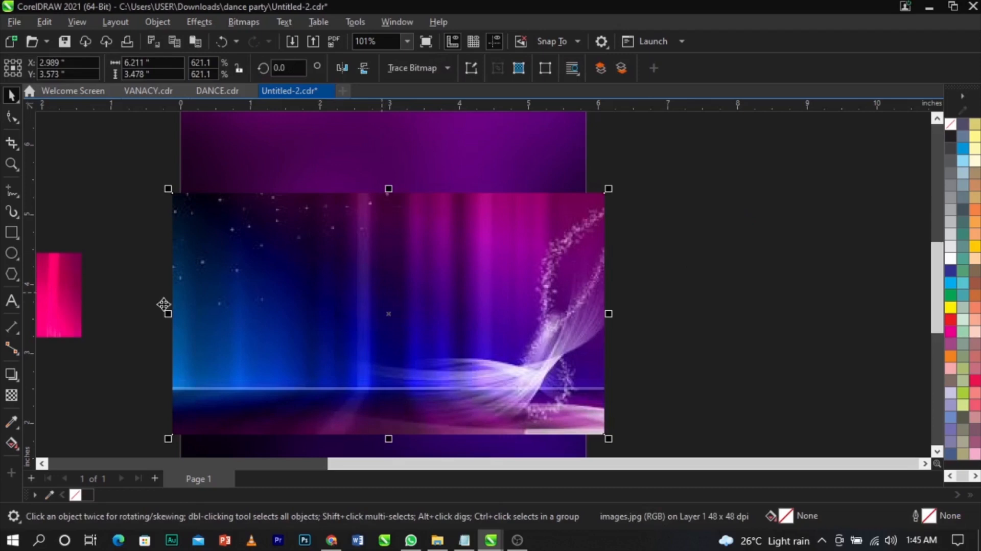
# - Apply a vertical linear fountain transparency from 0 to 100 at about 90° to fade out the stage lights image's upper part
pyautogui.click(13, 402)
pyautogui.moveTo(407, 355); pyautogui.dragTo(406, 250)
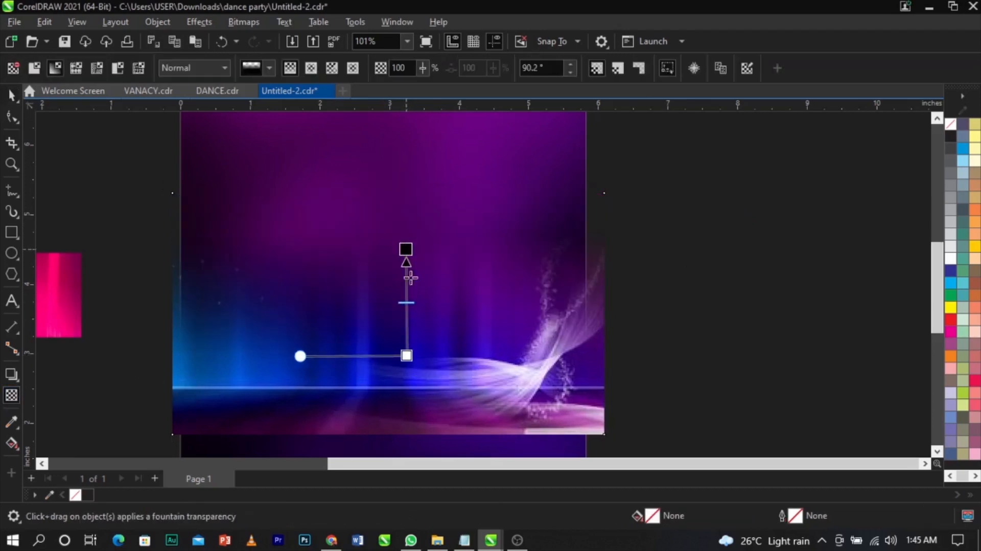
pyautogui.click(406, 356)
pyautogui.moveTo(406, 356); pyautogui.dragTo(406, 356)
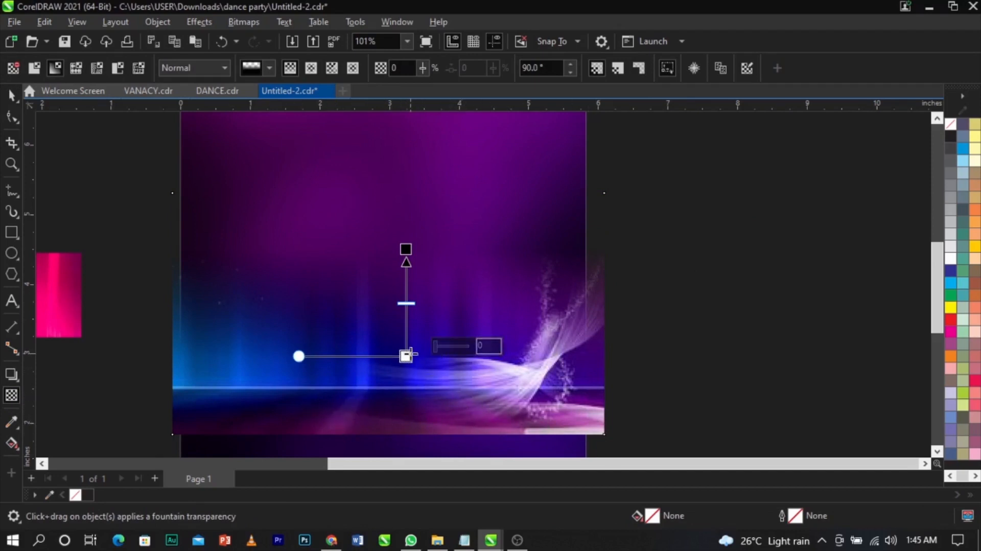
pyautogui.moveTo(406, 356); pyautogui.dragTo(405, 353)
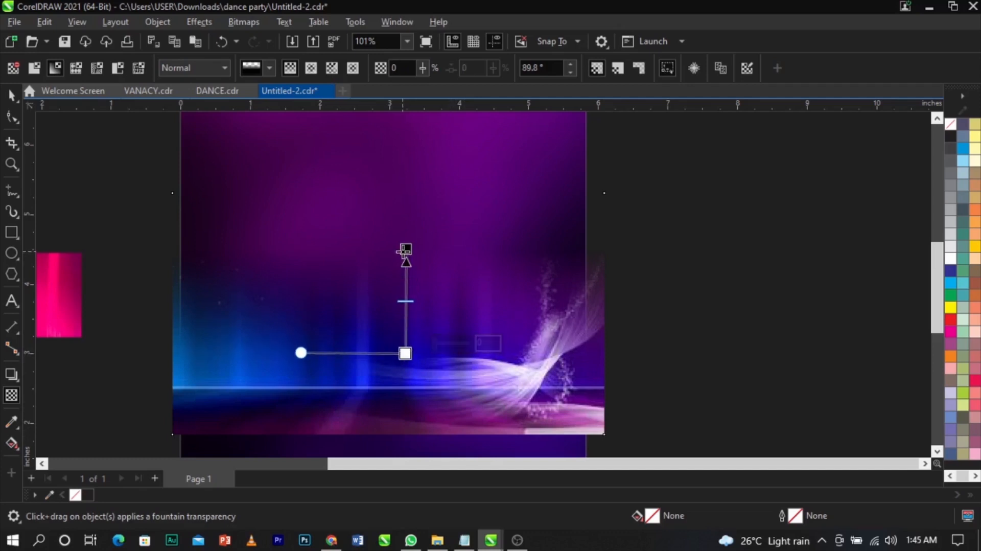
pyautogui.click(404, 249)
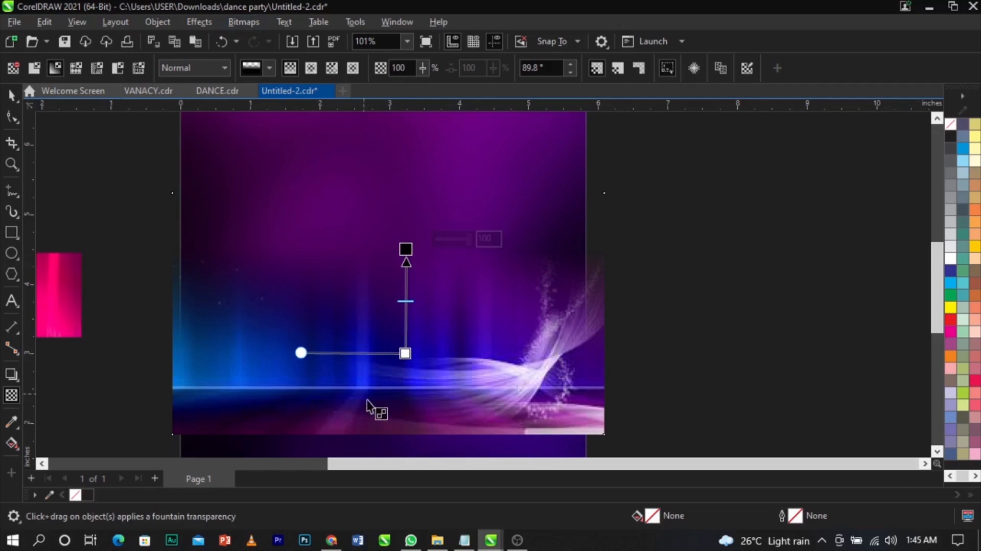
pyautogui.scroll(-3, 352, 352)
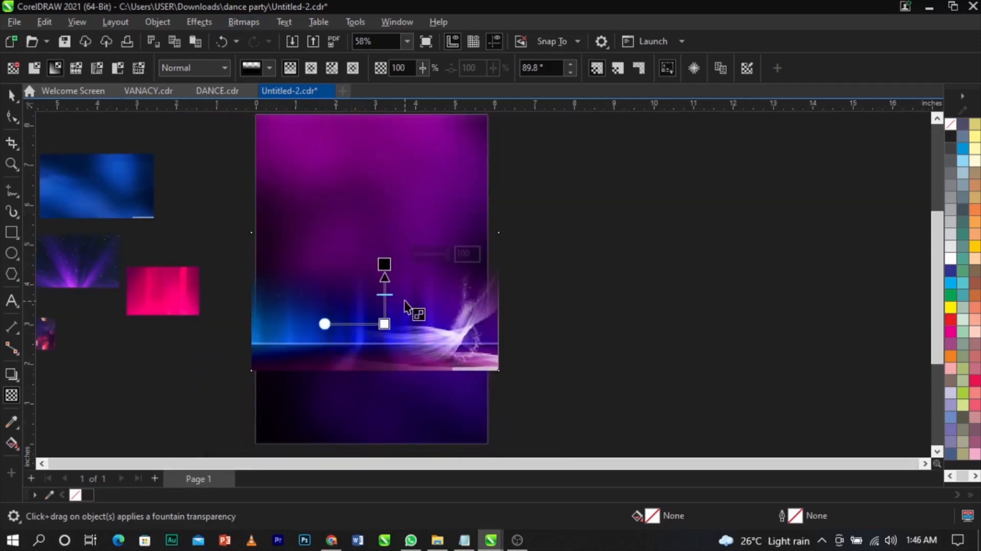
# - Convert the faded stage lights image to a 300 dpi RGB (24-bit) bitmap with anti-aliasing and a transparent background
pyautogui.click(246, 23)
pyautogui.click(438, 350)
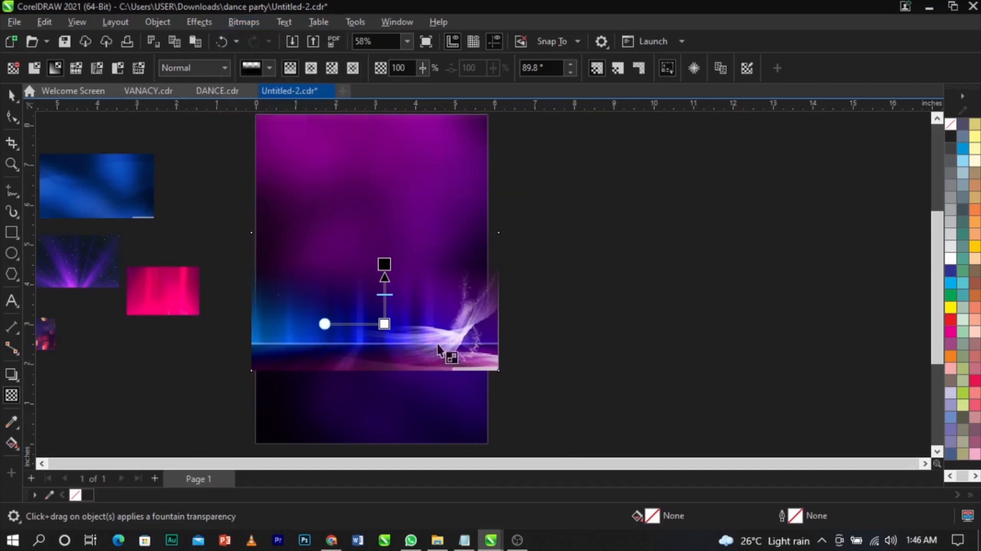
pyautogui.click(245, 21)
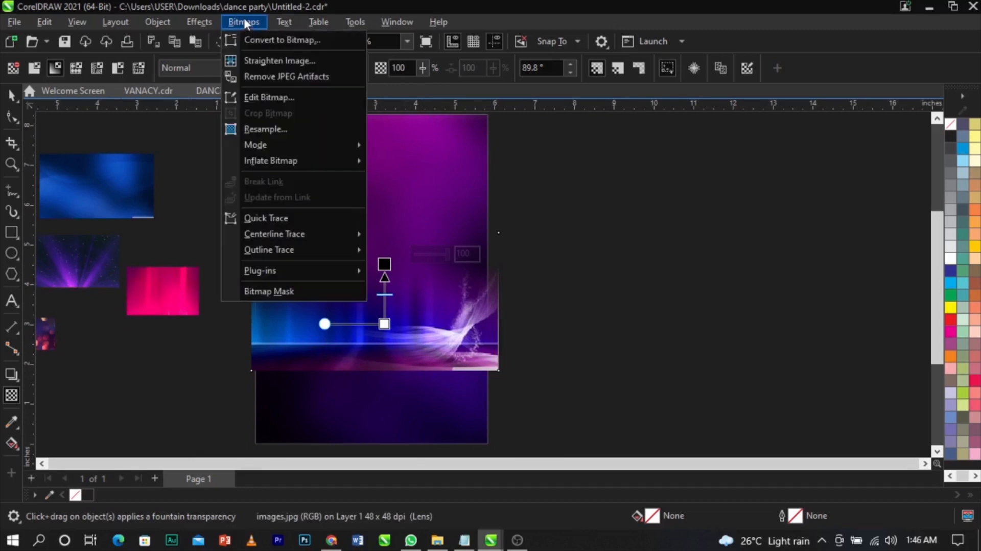
pyautogui.click(256, 41)
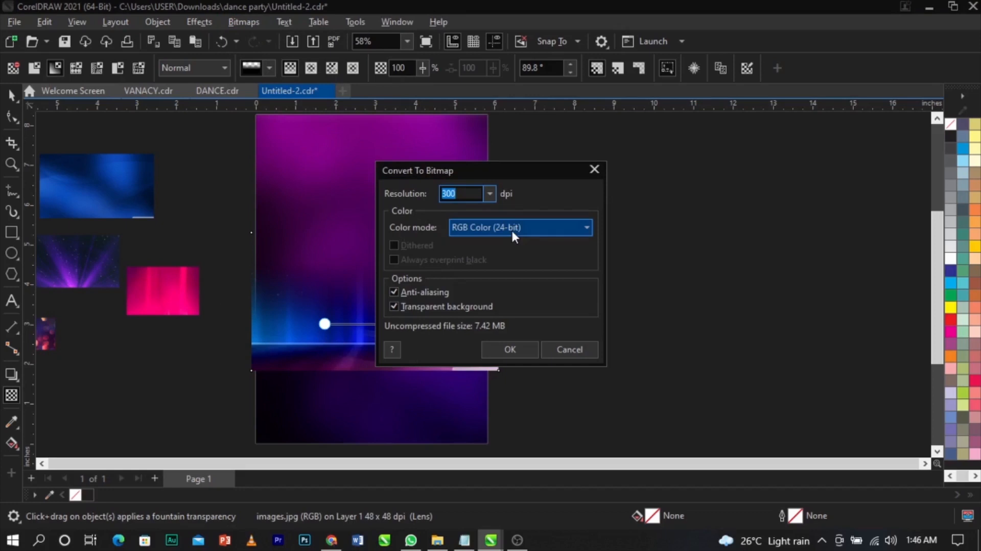
pyautogui.click(520, 351)
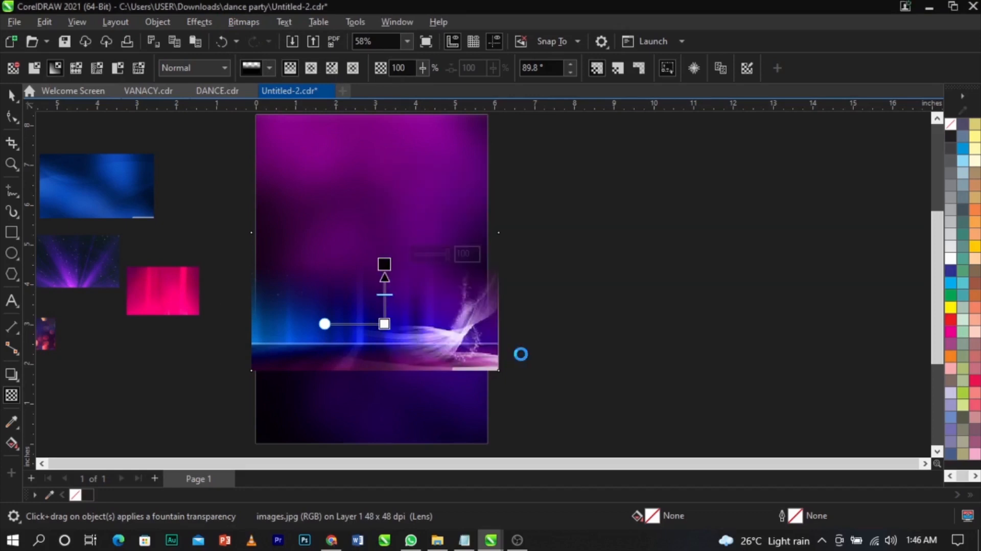
# - Fade out the stage lights image's lower edge with a vertical linear fountain transparency from 0 to 100 at about -90°
pyautogui.scroll(1, 387, 360)
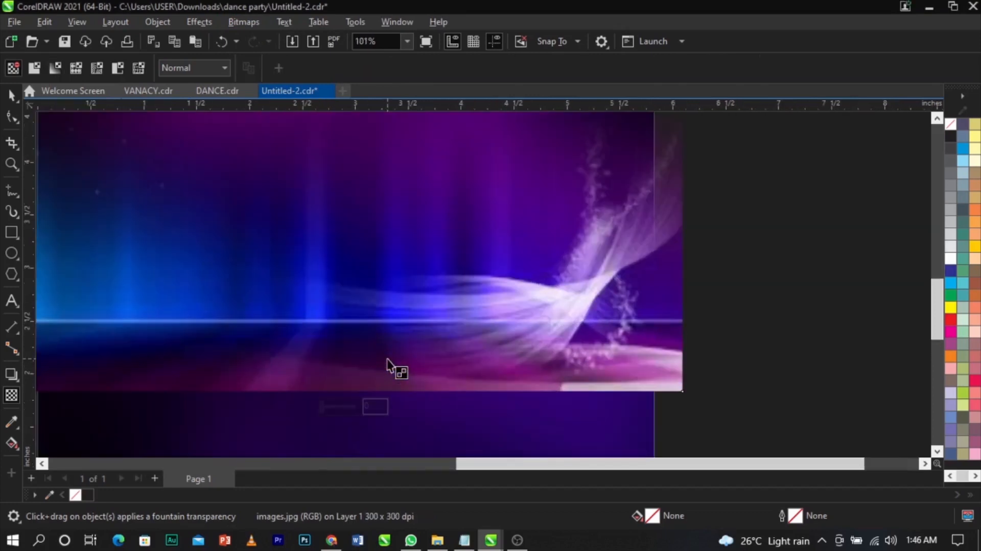
pyautogui.moveTo(309, 320); pyautogui.dragTo(310, 374)
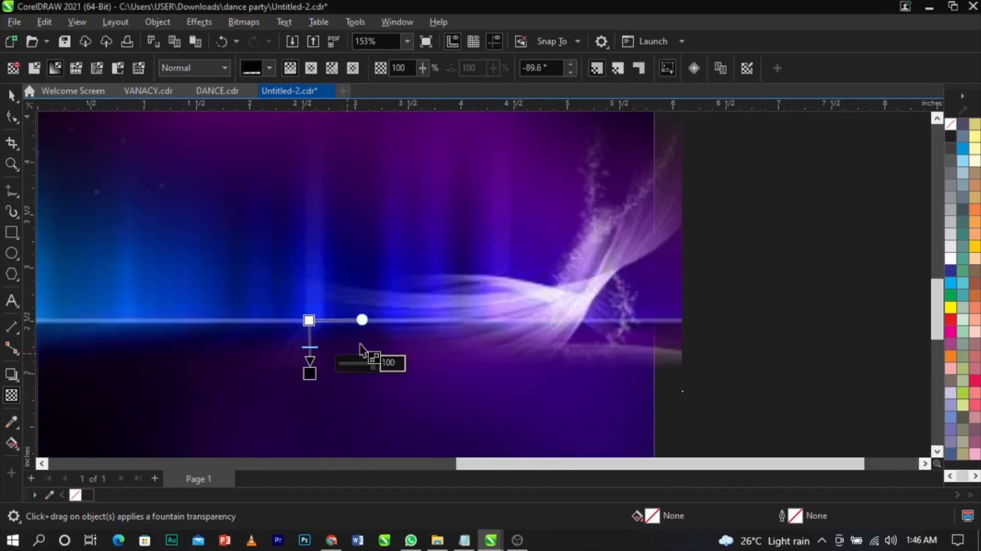
pyautogui.scroll(-3, 367, 362)
pyautogui.click(585, 346)
pyautogui.press('space')
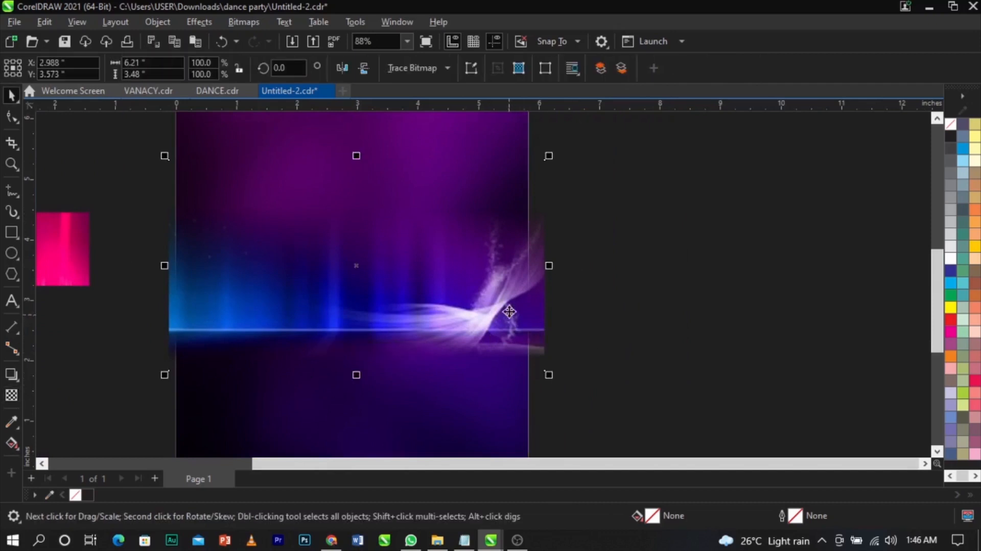
# - Move the stage lights image down about 0.3 inch and PowerClip it inside the page background
pyautogui.scroll(-2, 508, 316)
pyautogui.scroll(1, 447, 267)
pyautogui.moveTo(447, 269); pyautogui.dragTo(445, 290)
pyautogui.rightClick(445, 290)
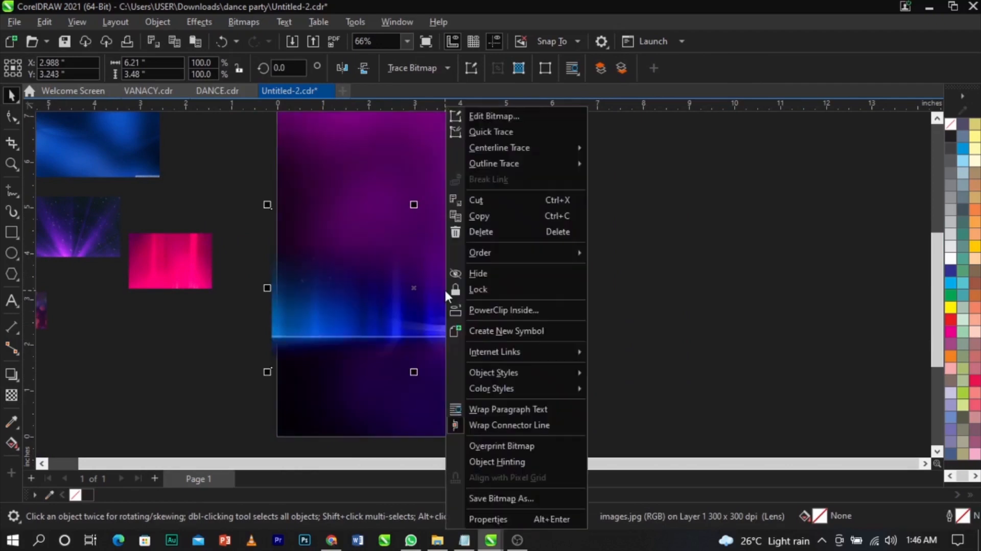
pyautogui.click(470, 311)
pyautogui.click(455, 191)
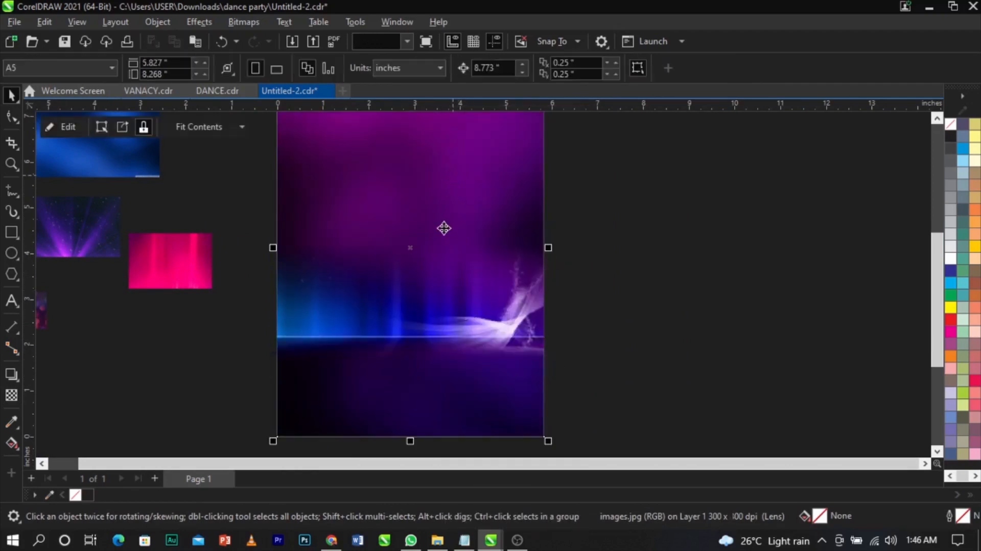
pyautogui.scroll(-1, 443, 190)
pyautogui.press('Escape')
pyautogui.scroll(-1, 408, 180)
pyautogui.scroll(1, 415, 145)
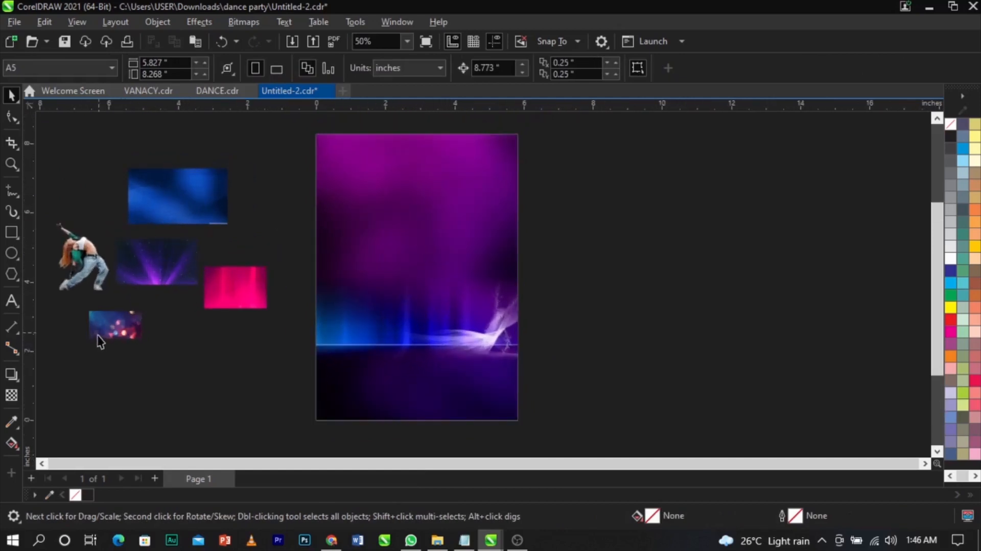
# - Place the bokeh lights image over the page's upper half at about 7.4 by 3.9 inches and fade its lower part with a linear transparency to 100
pyautogui.moveTo(106, 330); pyautogui.dragTo(552, 272)
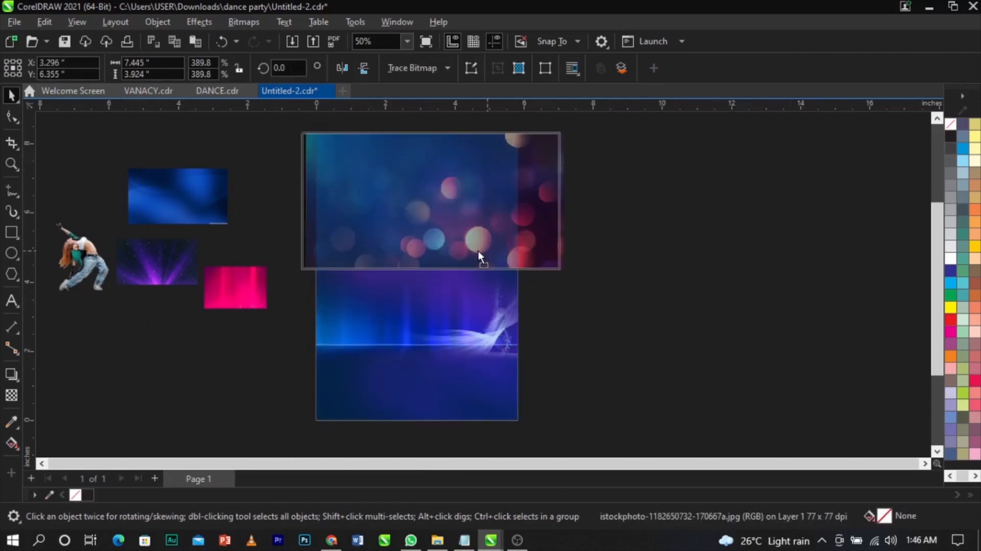
pyautogui.moveTo(477, 246); pyautogui.dragTo(481, 240)
pyautogui.click(12, 395)
pyautogui.moveTo(430, 213); pyautogui.dragTo(430, 264)
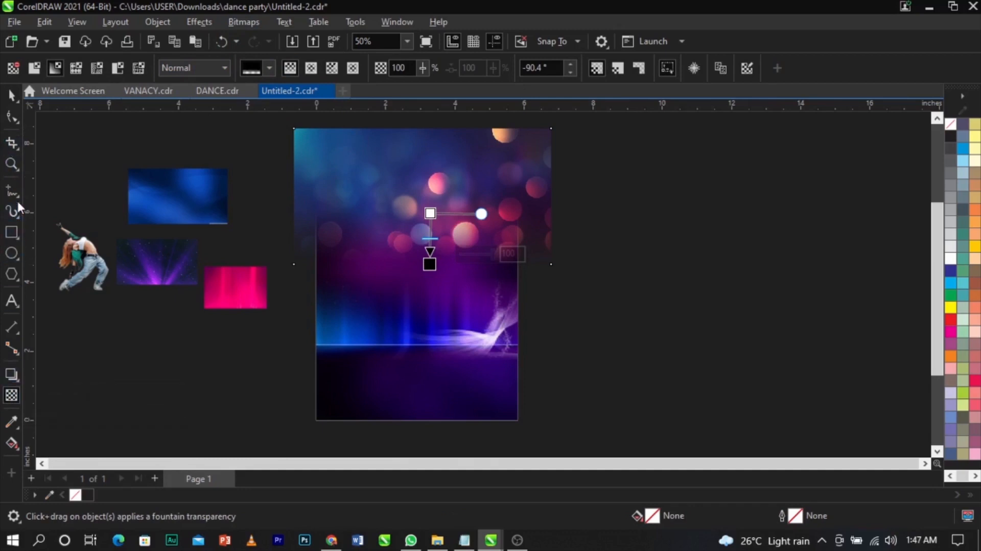
# - Set the bokeh image's transparency merge mode to Soft Light and compare the page with and without it
pyautogui.click(11, 302)
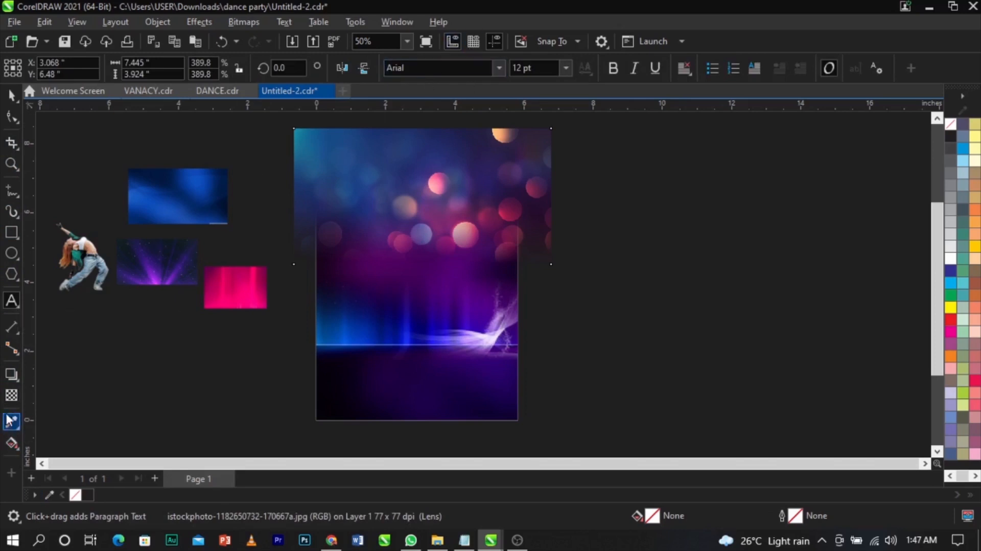
pyautogui.click(11, 395)
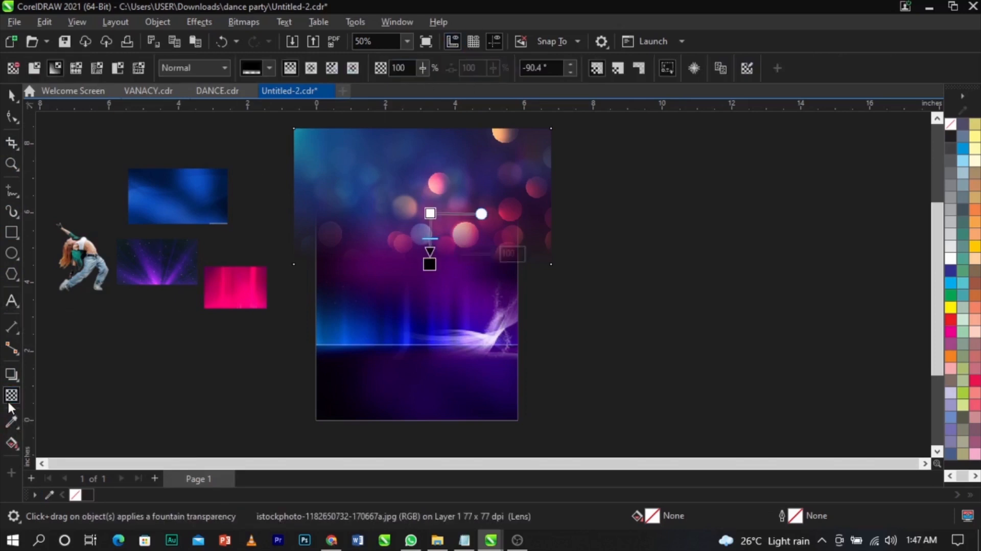
pyautogui.click(194, 71)
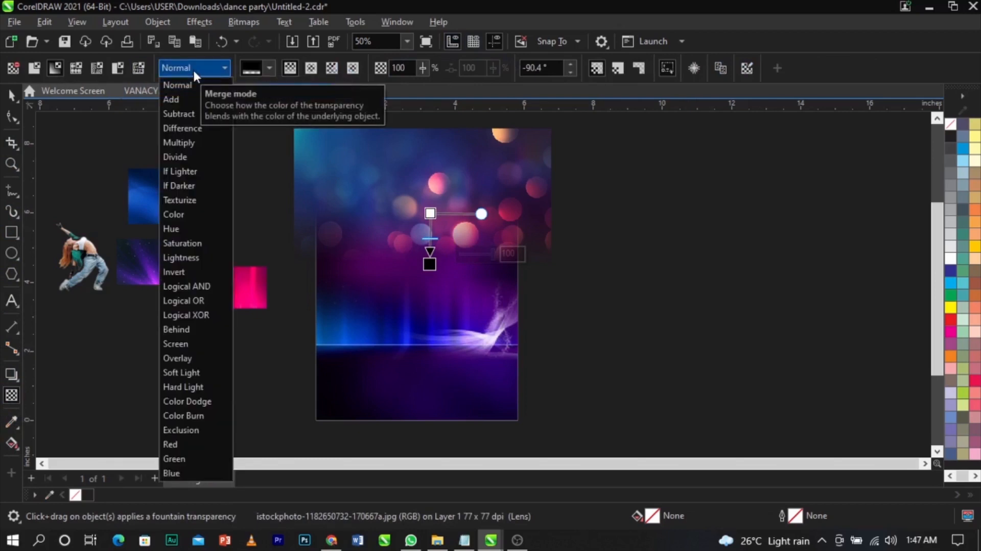
pyautogui.click(210, 366)
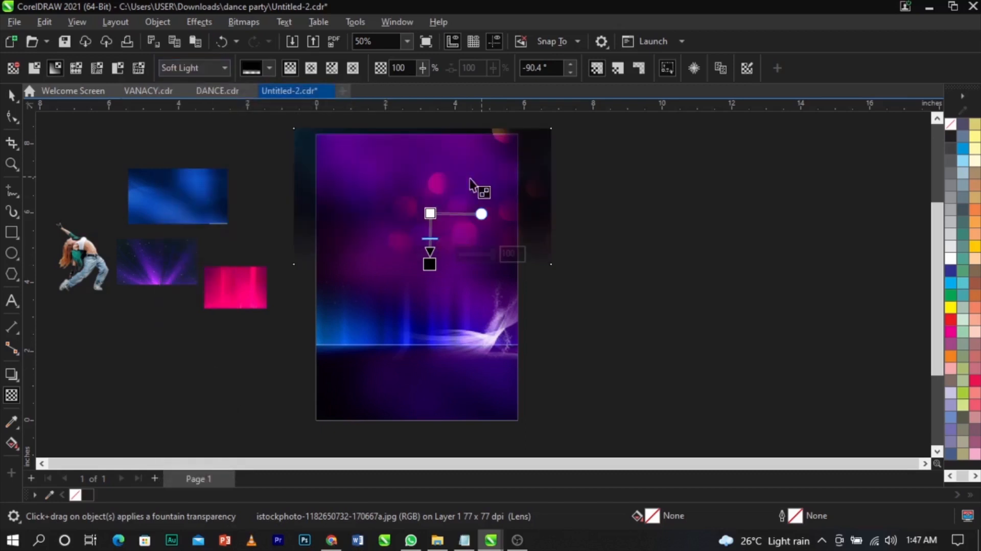
pyautogui.scroll(2, 444, 194)
pyautogui.scroll(-2, 424, 203)
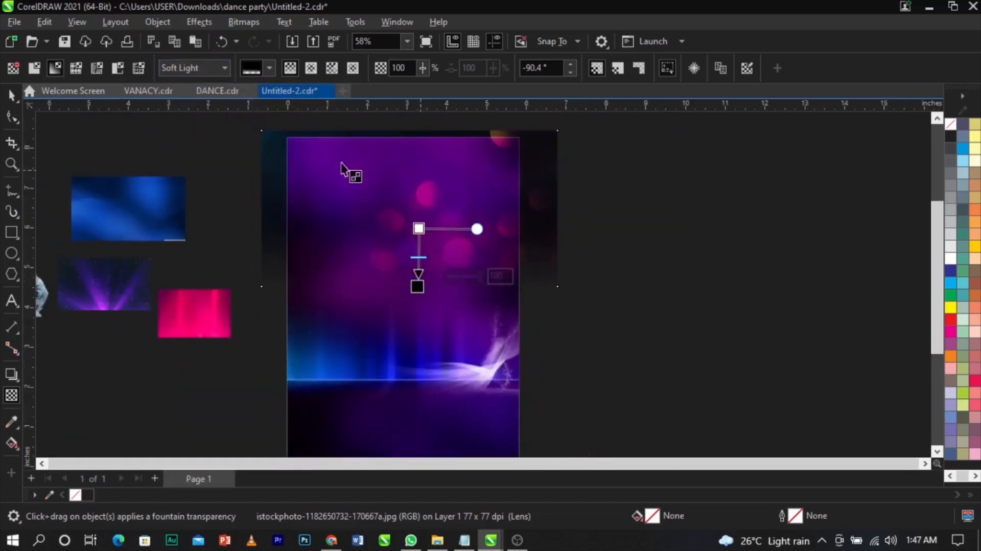
pyautogui.click(219, 42)
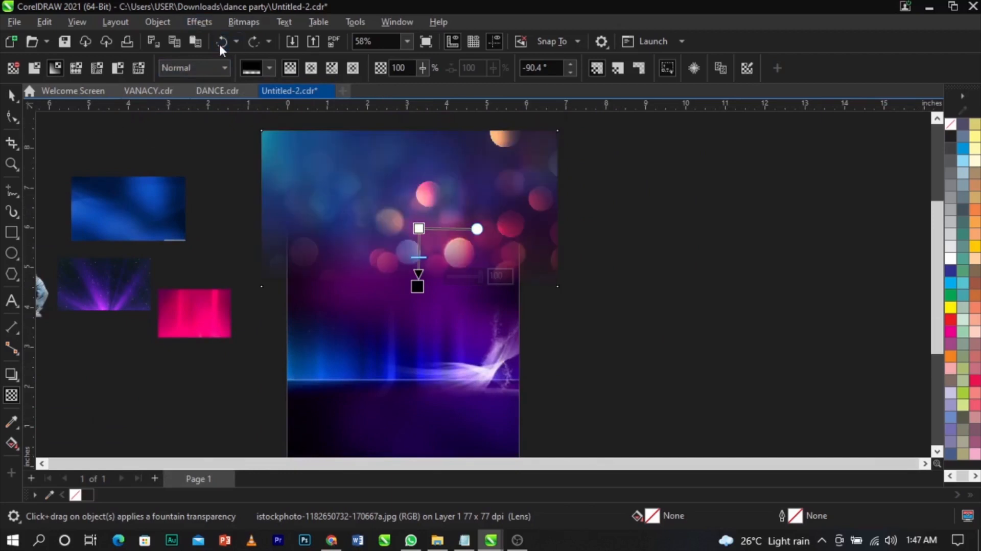
pyautogui.click(249, 41)
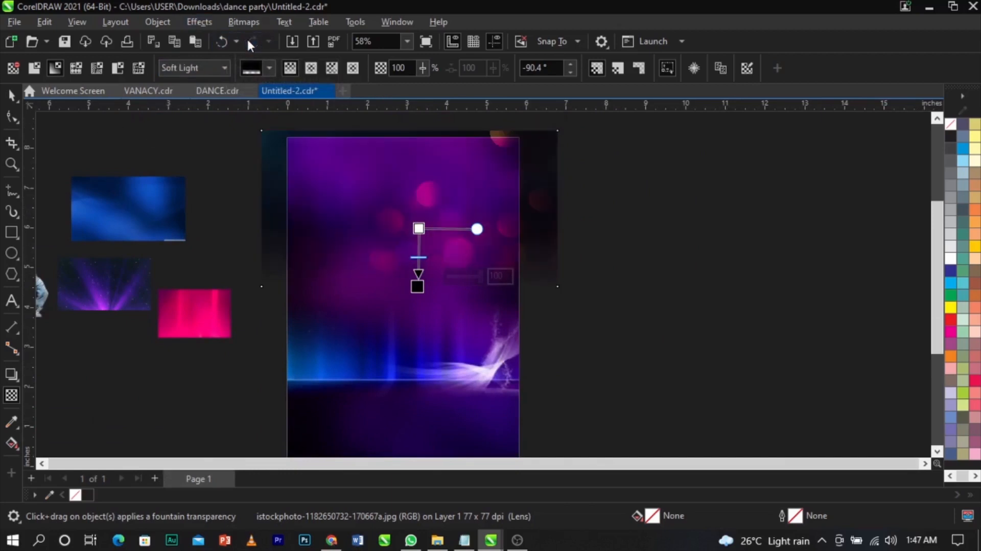
# - Enlarge the bokeh image to about 9.3 by 4.9 inches and reposition it so its lights cover the page's upper half
pyautogui.click(10, 96)
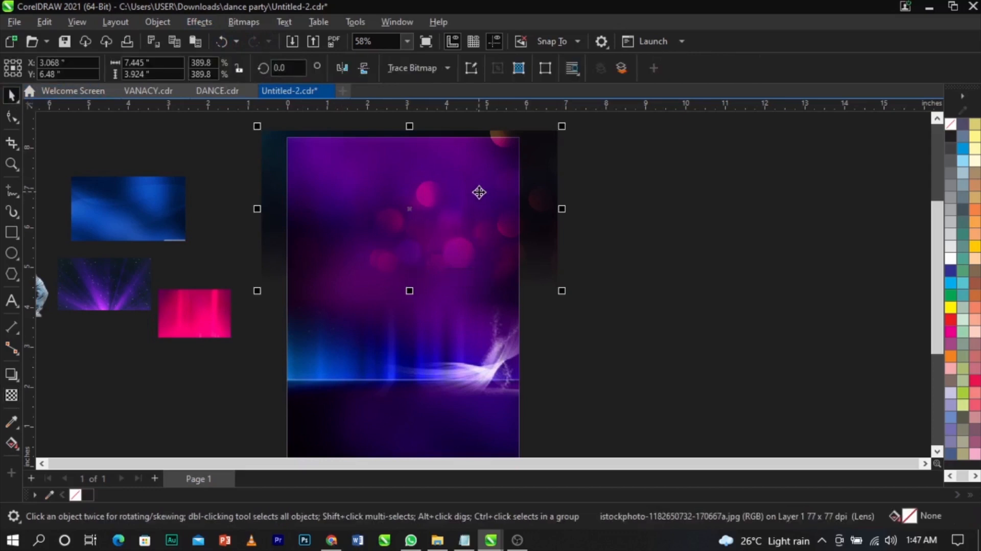
pyautogui.moveTo(480, 192); pyautogui.dragTo(478, 182)
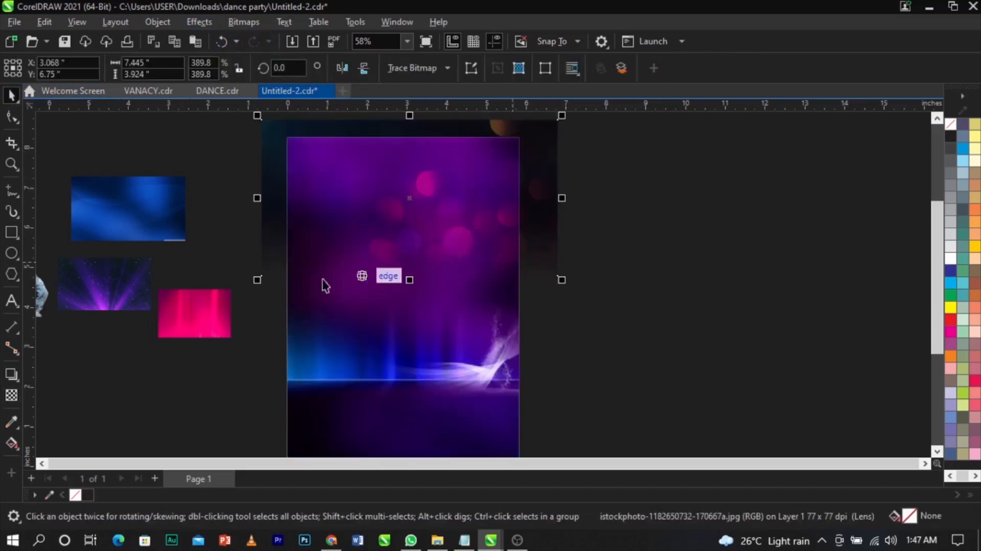
pyautogui.moveTo(259, 280)
pyautogui.mouseDown()
pyautogui.moveTo(256, 299)
pyautogui.moveTo(246, 292)
pyautogui.mouseUp()
pyautogui.moveTo(490, 212)
pyautogui.mouseDown()
pyautogui.moveTo(490, 220)
pyautogui.moveTo(490, 212)
pyautogui.mouseUp()
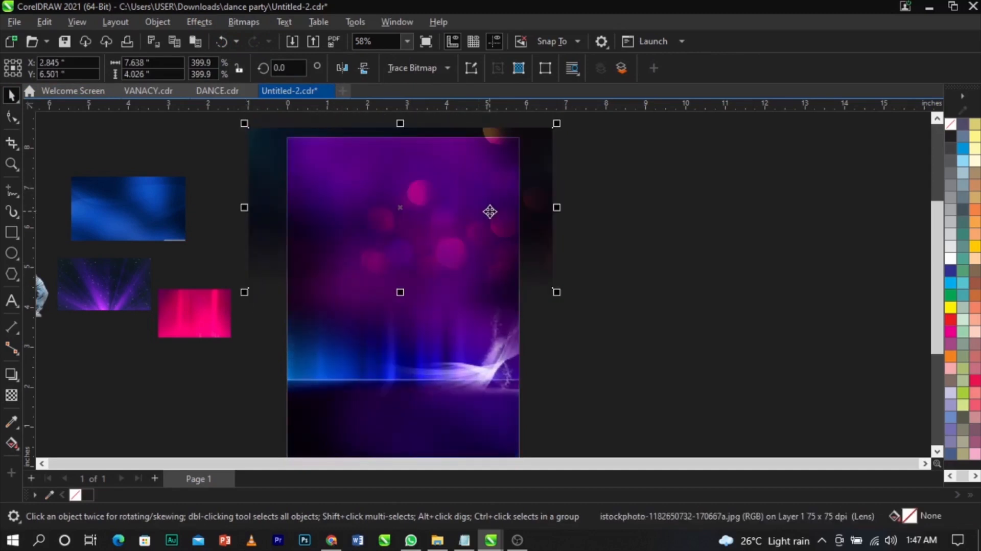
pyautogui.moveTo(556, 291); pyautogui.dragTo(585, 298)
pyautogui.moveTo(520, 258)
pyautogui.mouseDown()
pyautogui.moveTo(503, 252)
pyautogui.moveTo(508, 265)
pyautogui.mouseUp()
# - PowerClip the bokeh image inside the page background and deselect it
pyautogui.rightClick(477, 236)
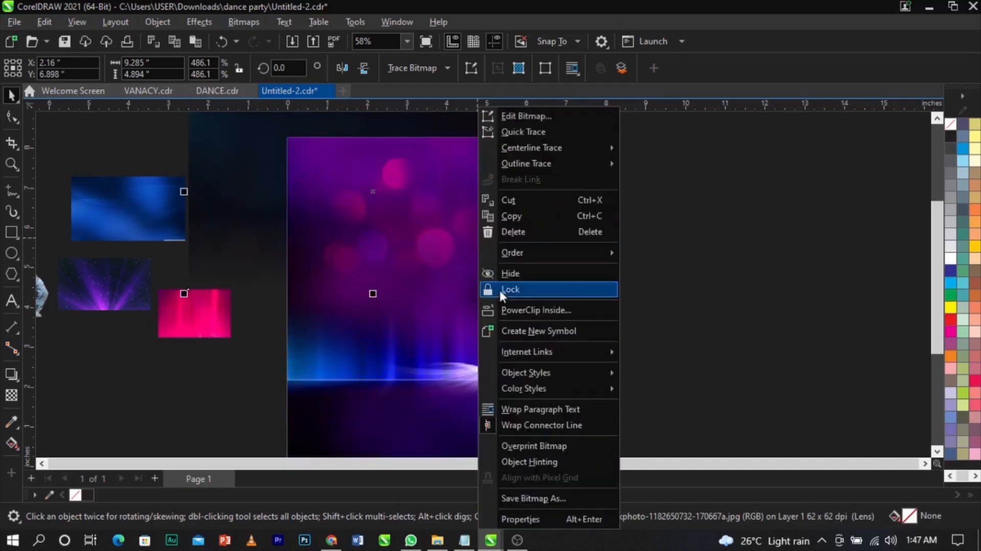
pyautogui.click(509, 308)
pyautogui.click(466, 411)
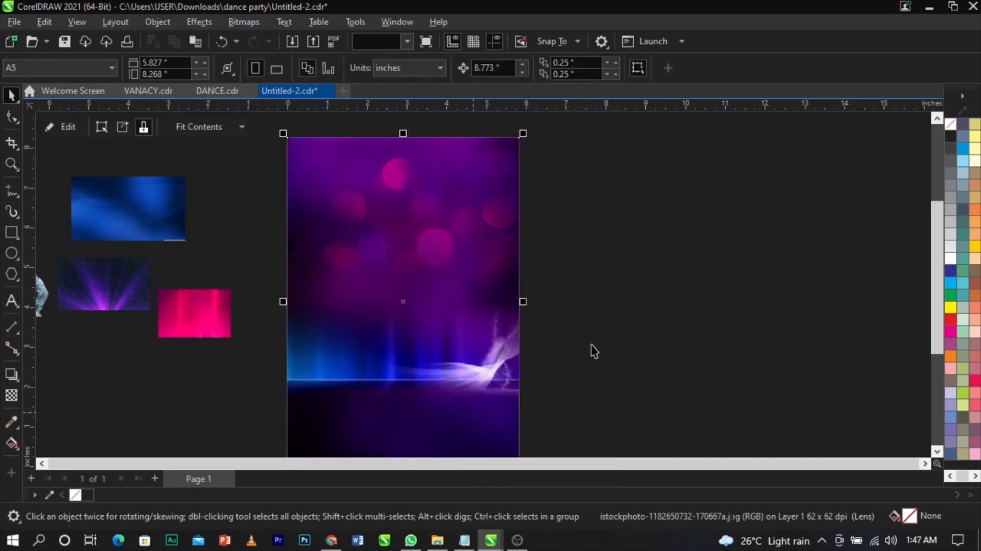
pyautogui.click(586, 354)
pyautogui.scroll(-2, 409, 204)
pyautogui.scroll(3, 409, 204)
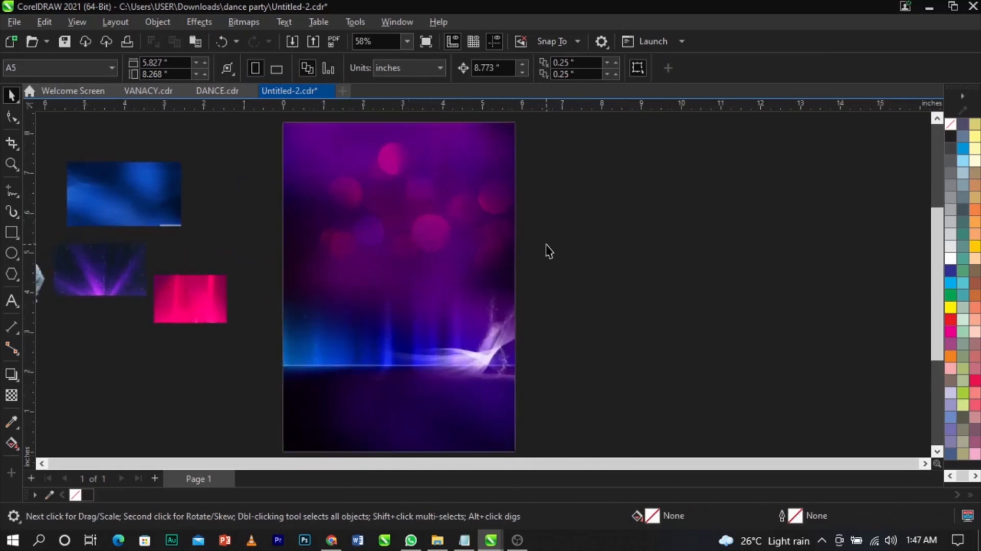
pyautogui.scroll(-1, 480, 235)
pyautogui.scroll(1, 433, 237)
pyautogui.scroll(-1, 533, 243)
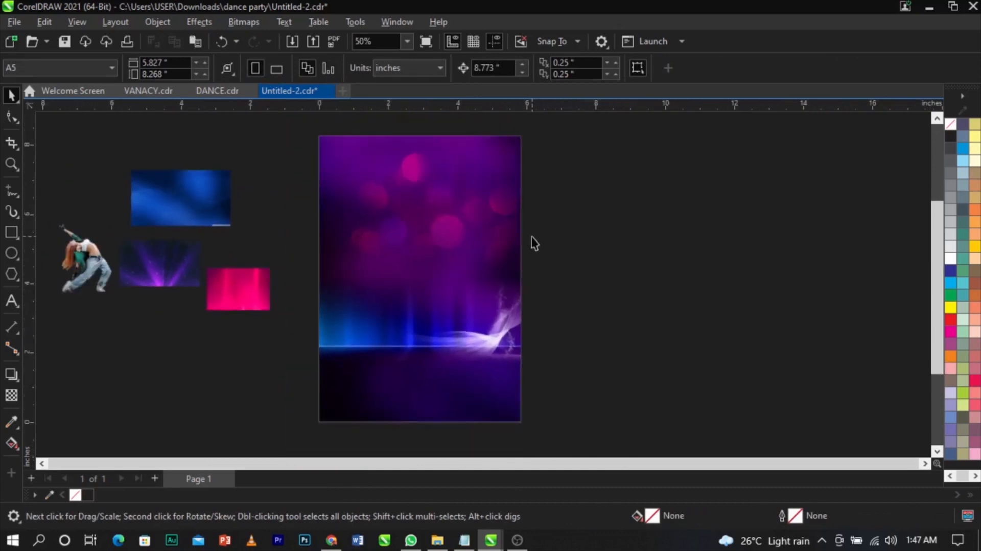
# - Move the dancer image onto the page above the stage lights and enlarge it to about 3.3 by 4.1 inches
pyautogui.click(92, 267)
pyautogui.moveTo(90, 266); pyautogui.dragTo(402, 321)
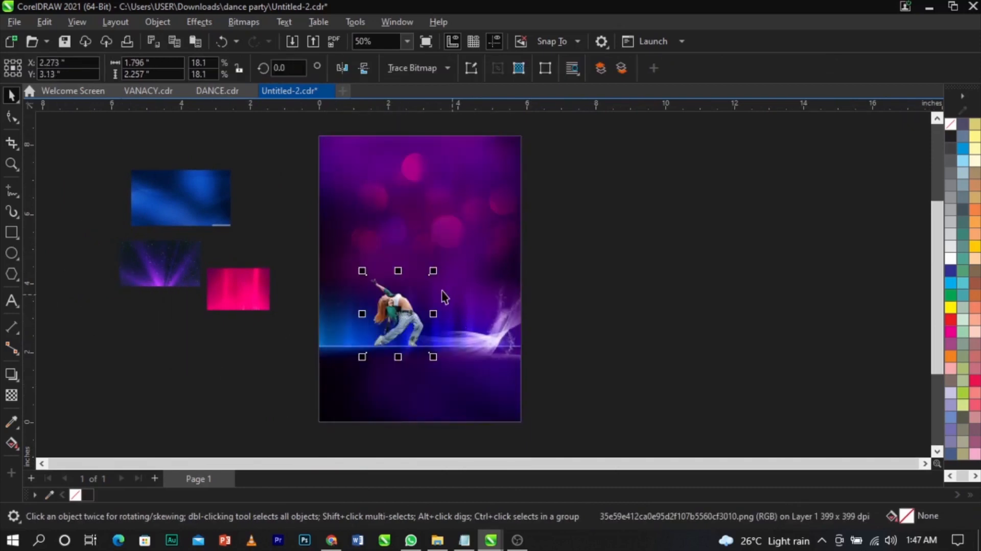
pyautogui.moveTo(433, 271); pyautogui.dragTo(492, 209)
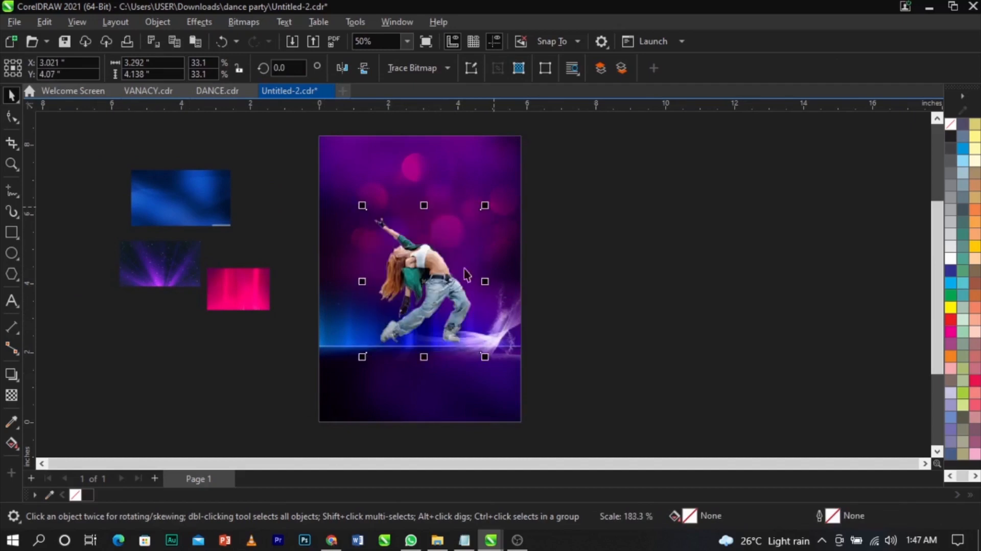
pyautogui.scroll(2, 442, 364)
pyautogui.moveTo(440, 299); pyautogui.dragTo(447, 308)
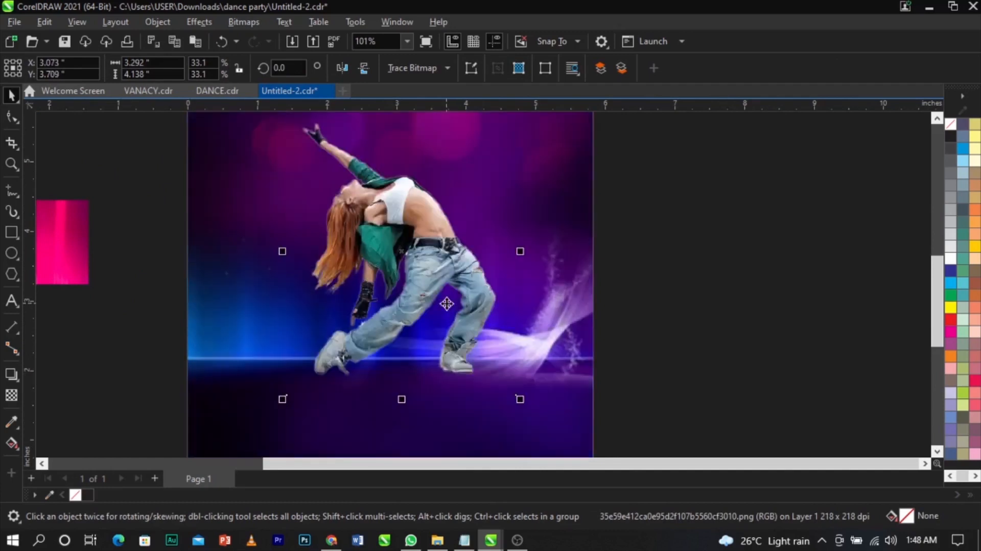
# - Enlarge the dancer image proportionally to about 3.9 by 4.9 inches
pyautogui.scroll(-2, 444, 304)
pyautogui.moveTo(493, 172); pyautogui.dragTo(515, 143)
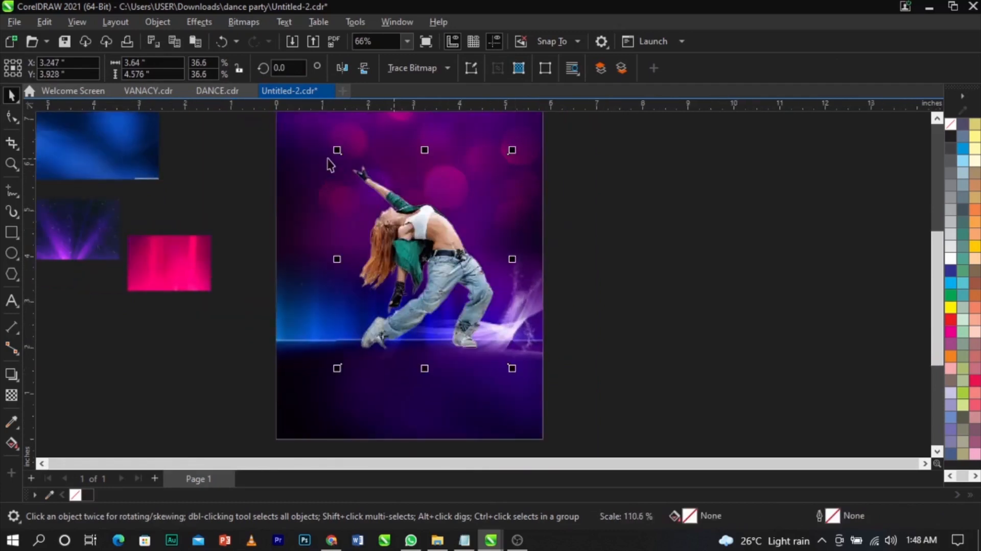
pyautogui.moveTo(336, 154); pyautogui.dragTo(329, 139)
pyautogui.scroll(-2, 391, 280)
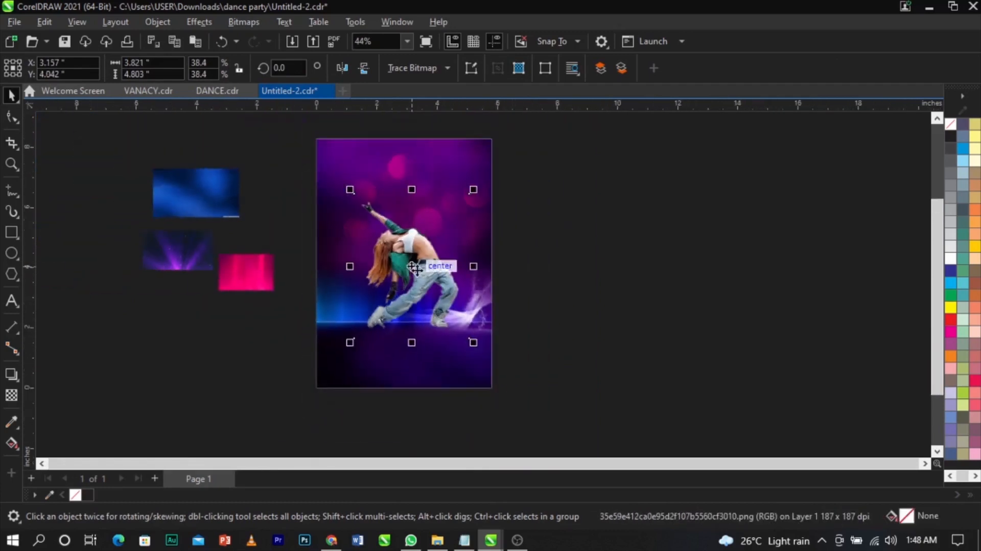
pyautogui.scroll(3, 416, 274)
pyautogui.moveTo(298, 130); pyautogui.dragTo(293, 124)
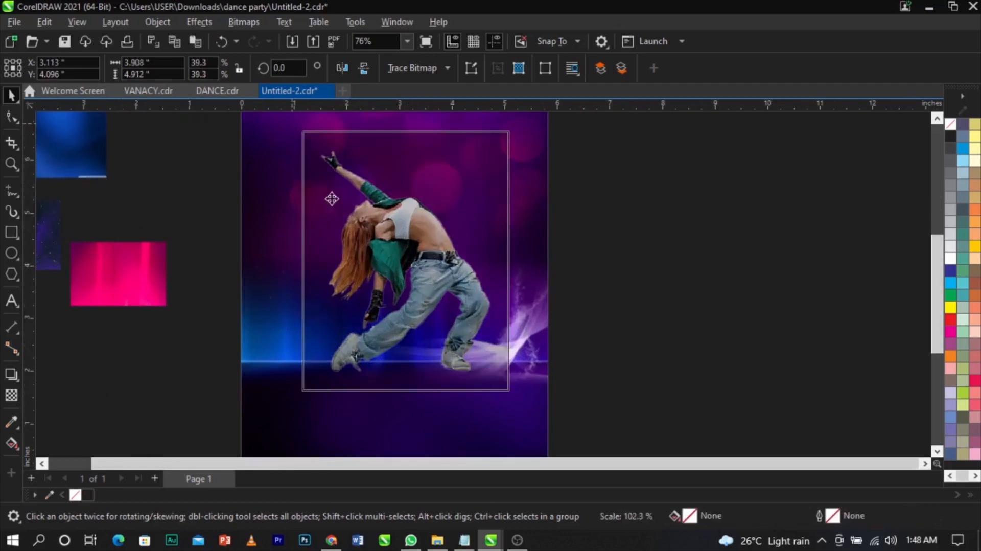
# - Shift the dancer to about X 2.96, Y 4.09 inches so her feet stand on the horizontal light line
pyautogui.scroll(1, 470, 360)
pyautogui.moveTo(463, 369); pyautogui.dragTo(455, 369)
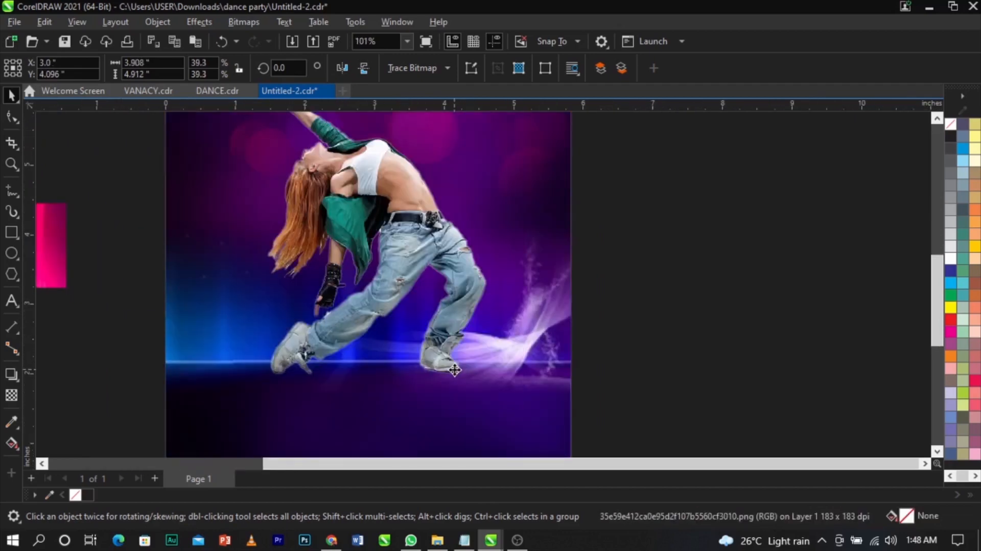
pyautogui.click(455, 369)
pyautogui.click(434, 384)
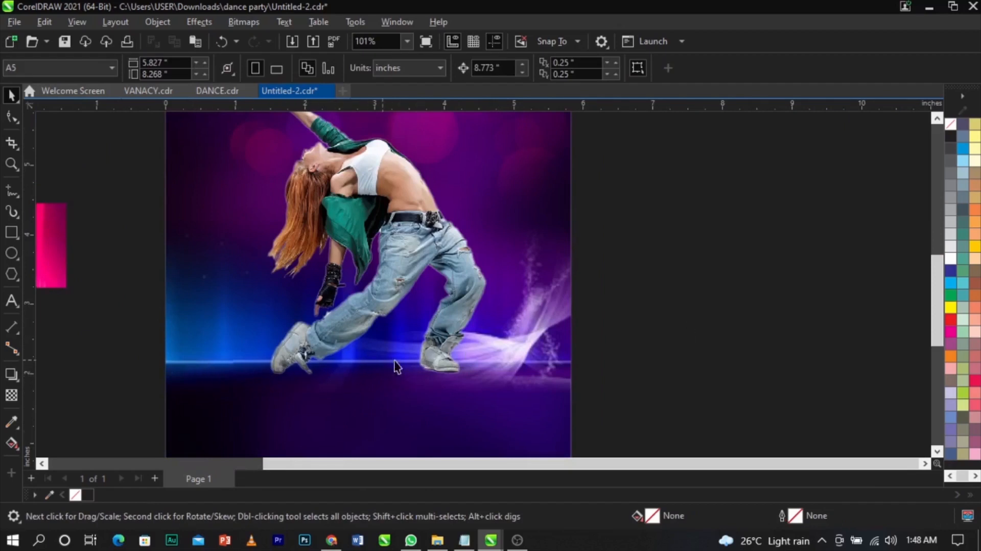
pyautogui.click(418, 365)
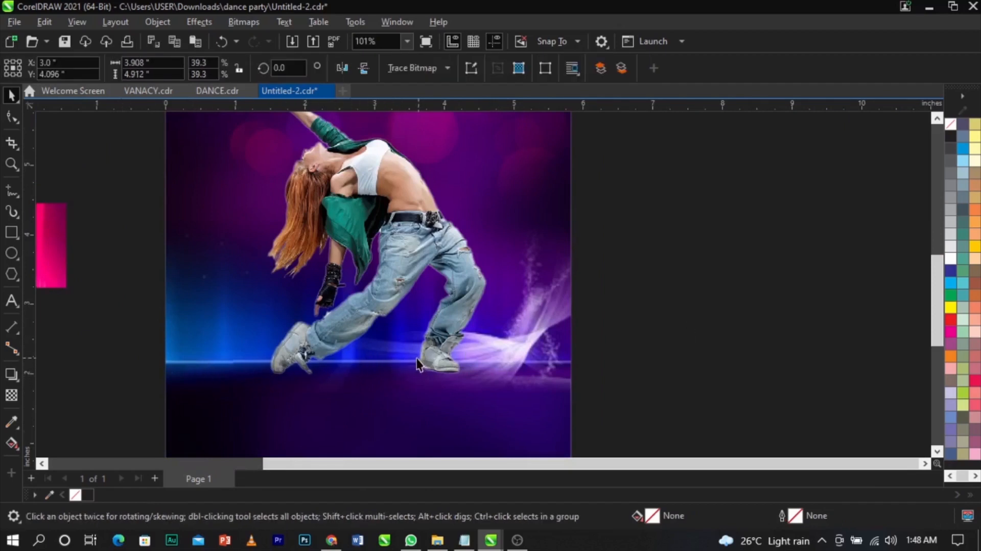
pyautogui.moveTo(419, 365); pyautogui.dragTo(423, 366)
pyautogui.scroll(-3, 423, 366)
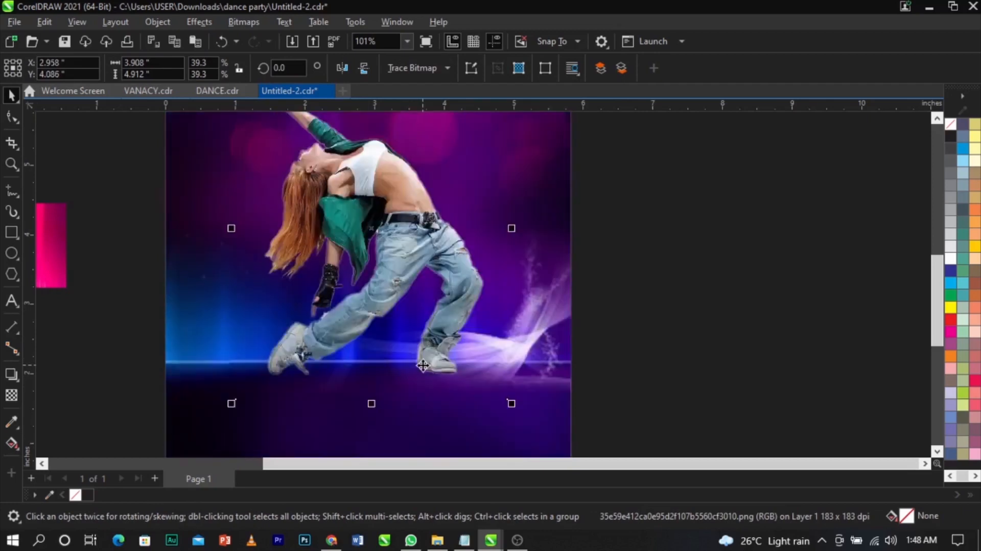
pyautogui.click(603, 291)
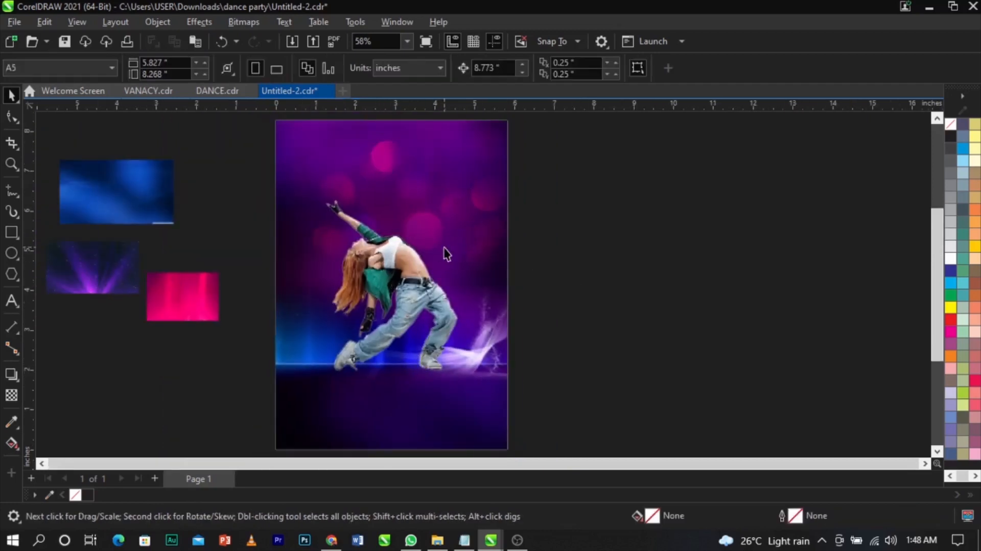
# - Enlarge the dancer image proportionally to about 4.12 by 5.18 inches, keeping her feet on the horizontal light line
pyautogui.scroll(-2, 444, 248)
pyautogui.scroll(2, 464, 291)
pyautogui.scroll(-1, 463, 291)
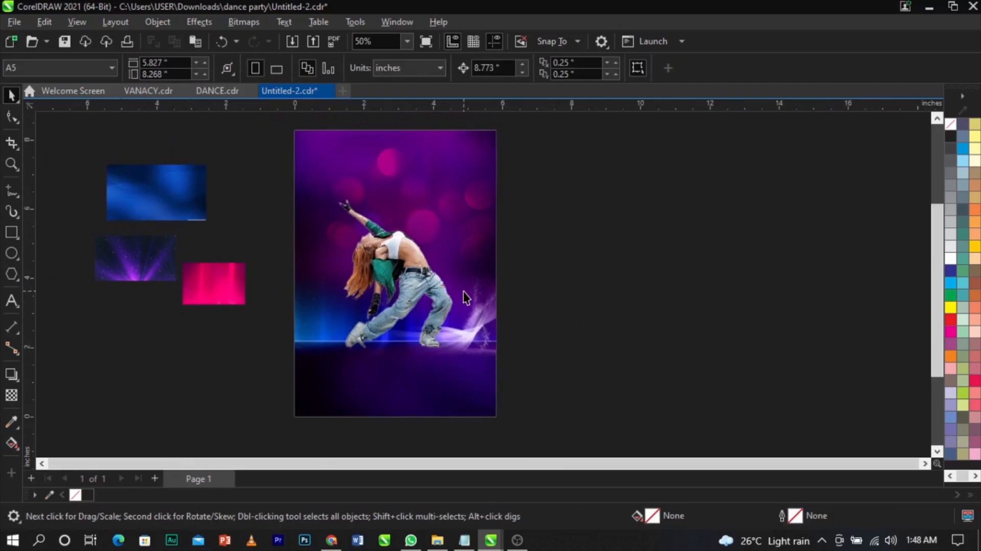
pyautogui.click(445, 306)
pyautogui.scroll(1, 461, 292)
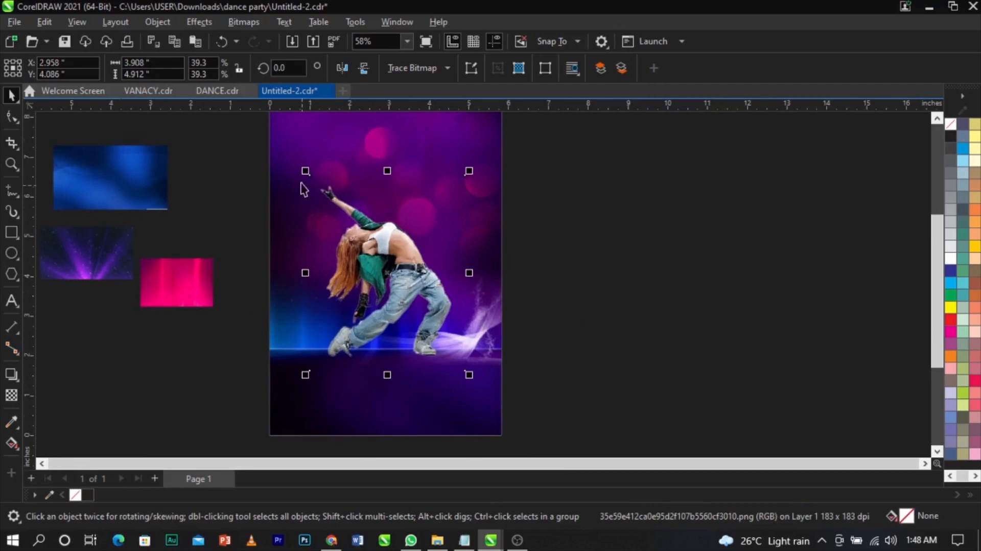
pyautogui.moveTo(306, 170); pyautogui.dragTo(300, 166)
pyautogui.moveTo(472, 167); pyautogui.dragTo(483, 165)
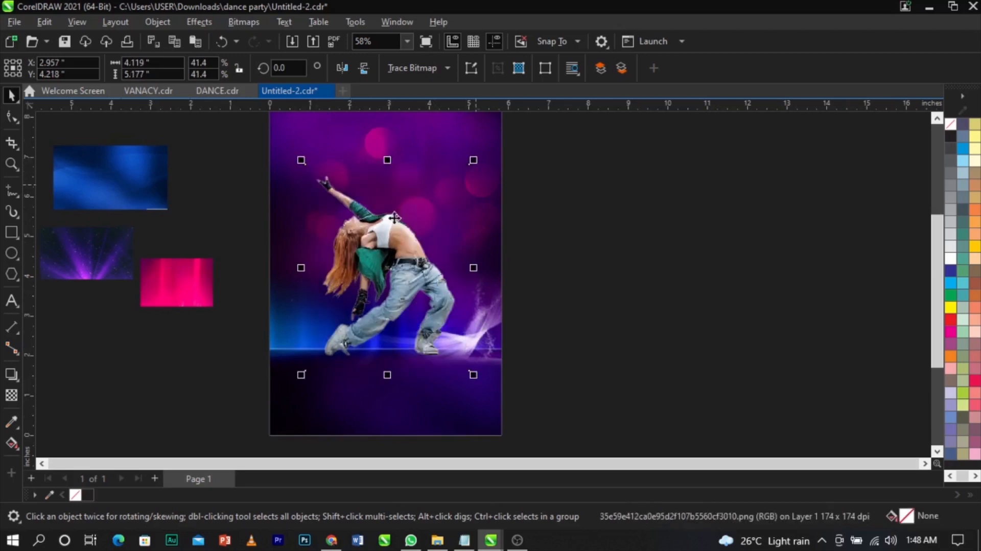
# - Convert the dancer bitmap to Grayscale color mode
pyautogui.click(240, 22)
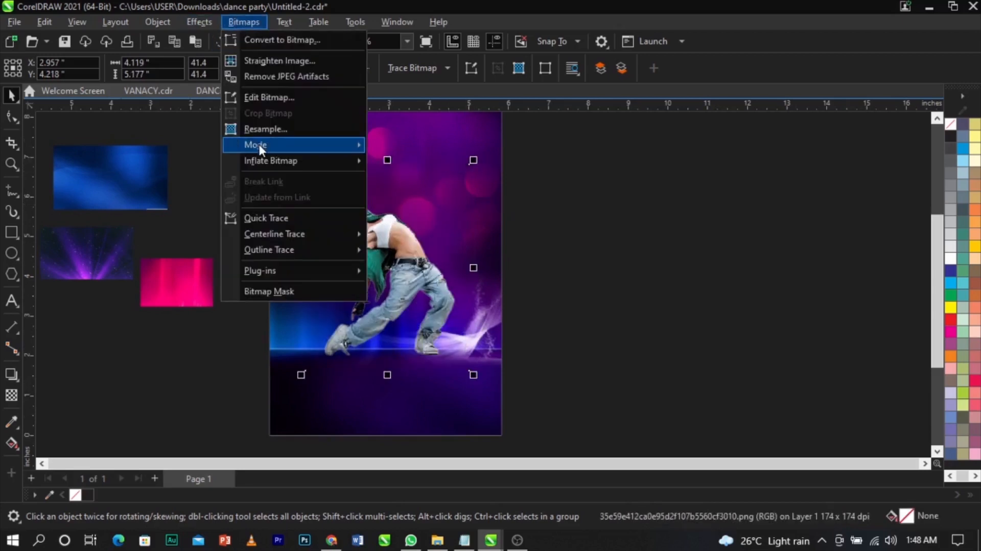
pyautogui.moveTo(259, 143)
pyautogui.click(425, 163)
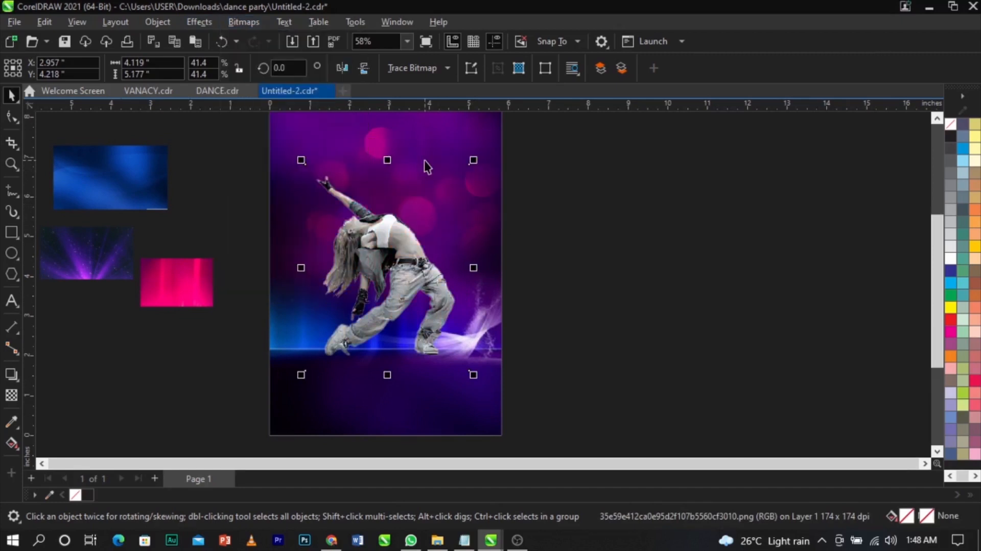
pyautogui.scroll(2, 428, 273)
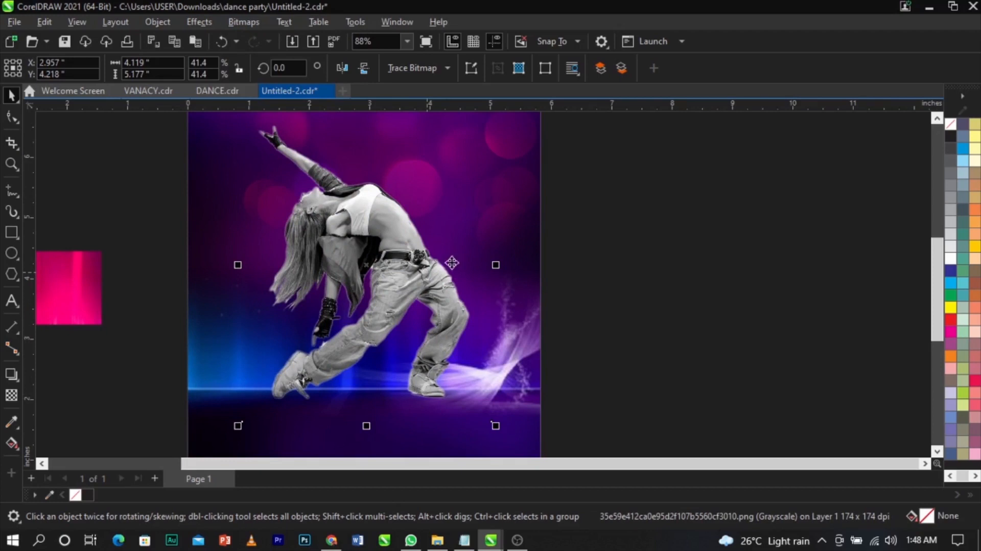
# - Adjust the dancer bitmap with Brightness/Contrast/Intensity, using brightness -5 and contrast 19, and deselect it
pyautogui.click(206, 23)
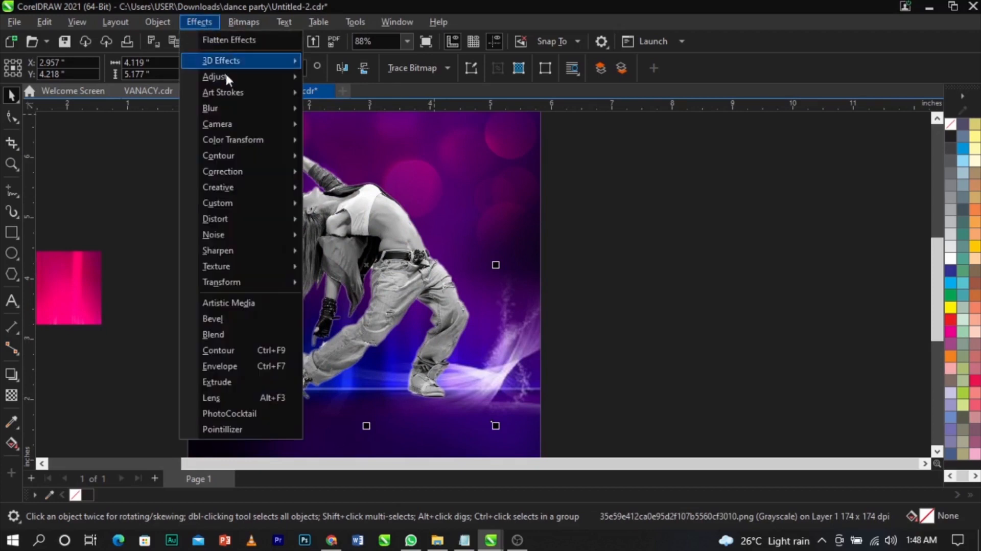
pyautogui.moveTo(225, 75)
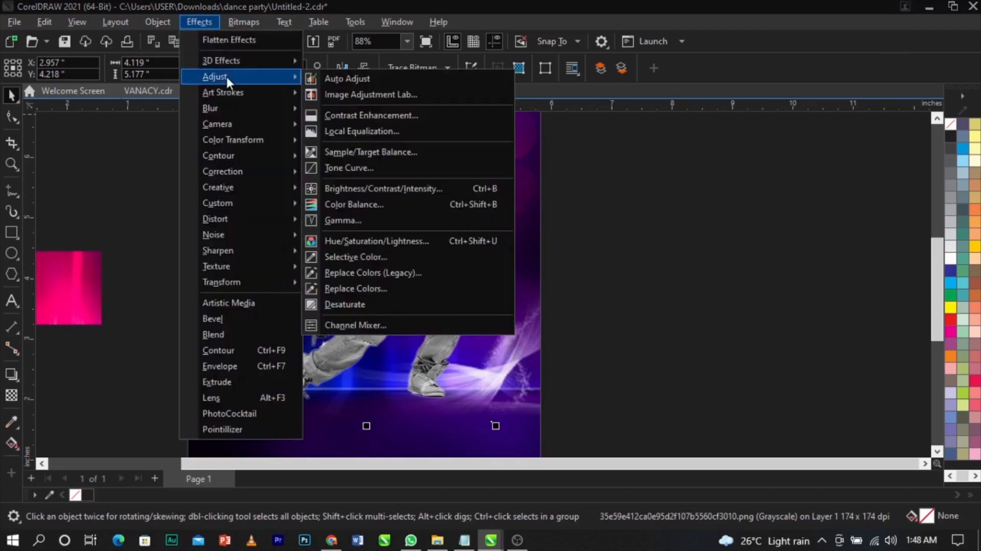
pyautogui.click(369, 188)
pyautogui.moveTo(461, 192); pyautogui.dragTo(606, 137)
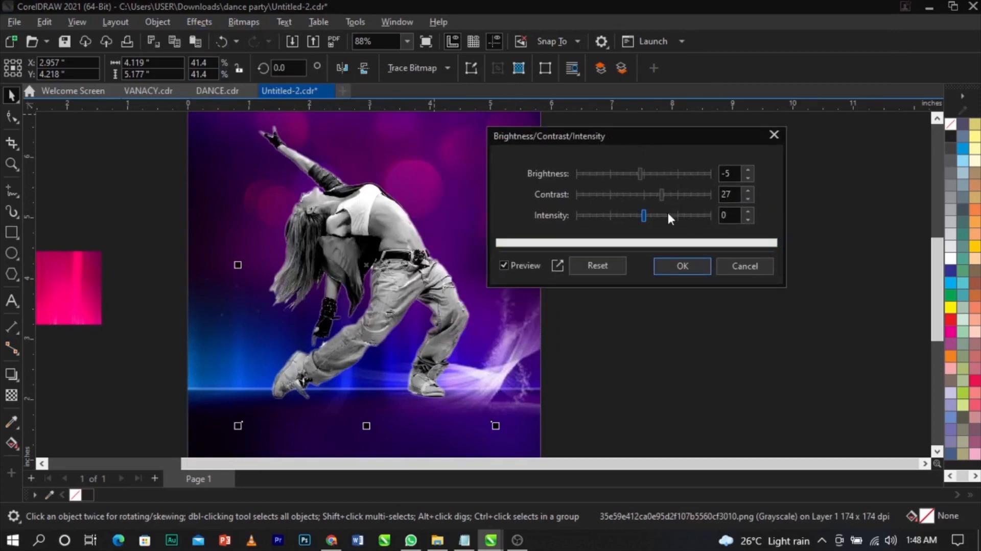
pyautogui.click(658, 194)
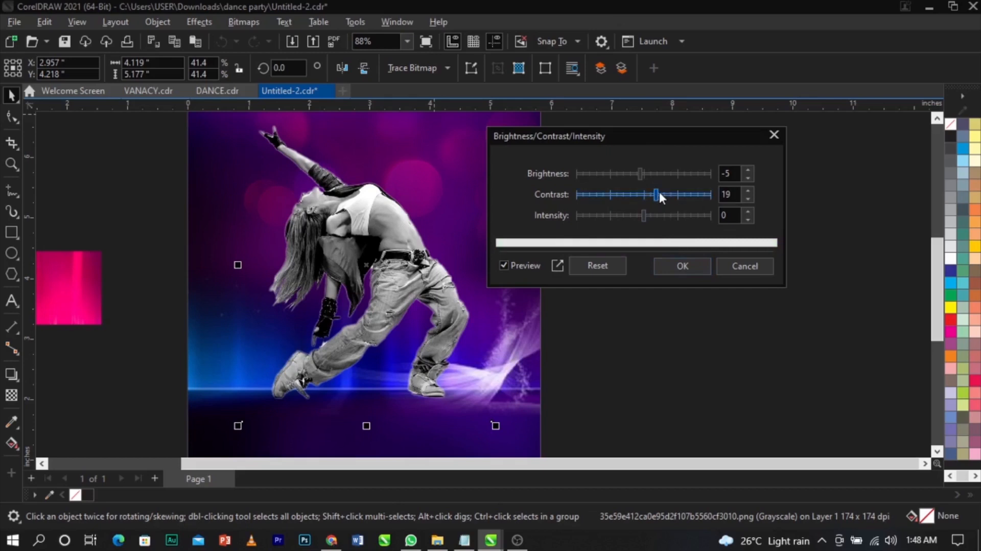
pyautogui.moveTo(735, 174); pyautogui.dragTo(721, 173)
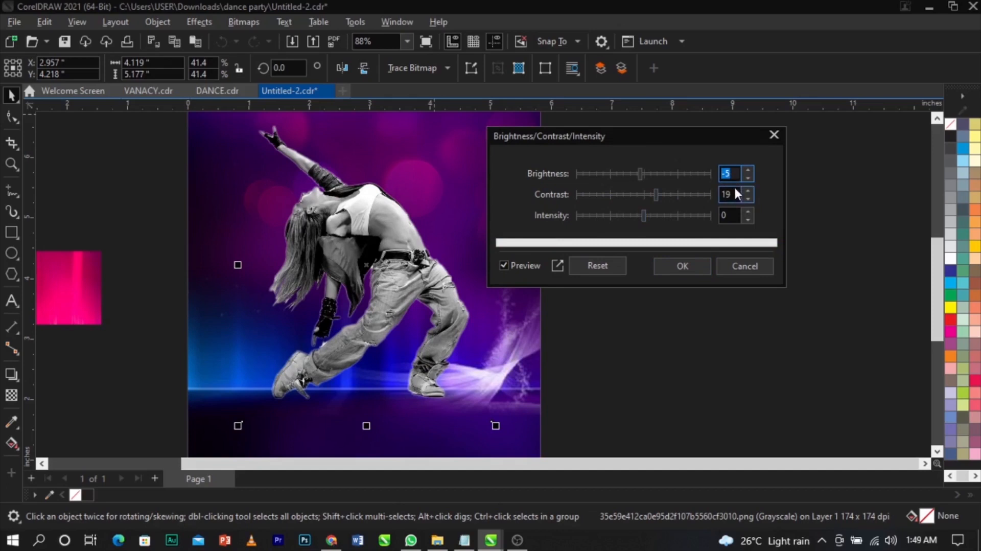
pyautogui.click(701, 265)
pyautogui.click(692, 271)
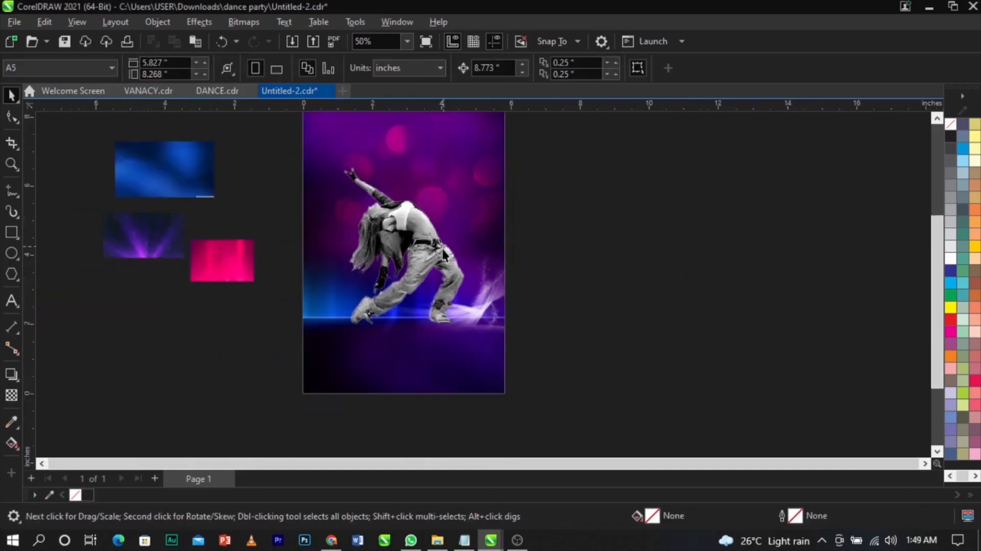
pyautogui.scroll(-1, 441, 248)
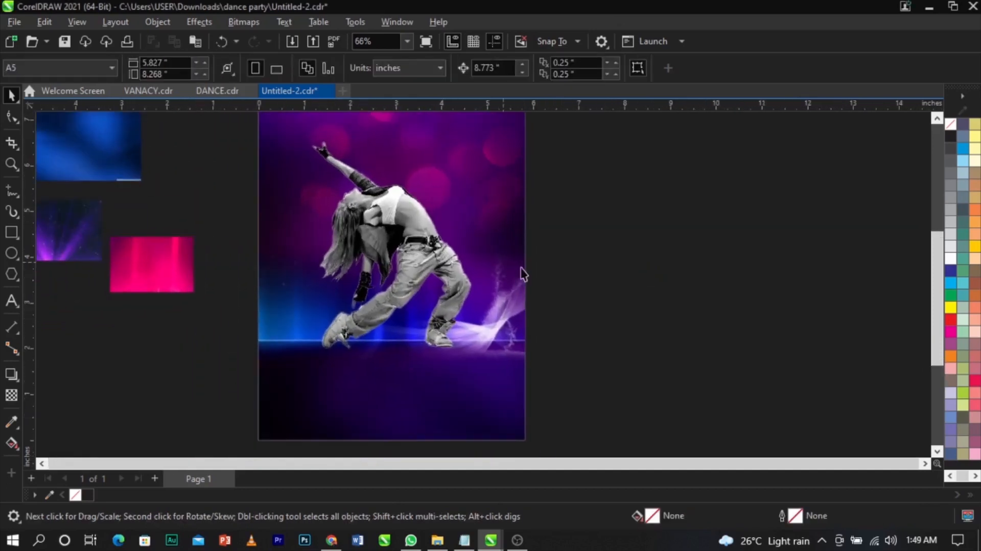
# - Place the purple light-rays image over the dancer's legs at about X 3.01, Y 3.08 inches, enlarged to about 4.17 by 2.34 inches
pyautogui.moveTo(79, 235); pyautogui.dragTo(388, 348)
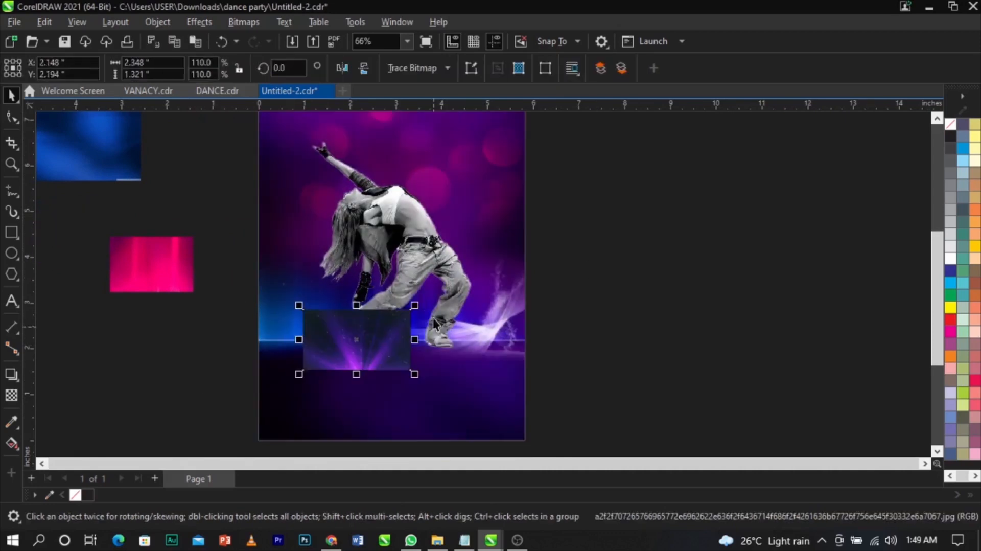
pyautogui.moveTo(416, 306); pyautogui.dragTo(499, 249)
pyautogui.scroll(1, 454, 293)
pyautogui.moveTo(449, 338)
pyautogui.mouseDown()
pyautogui.moveTo(448, 330)
pyautogui.moveTo(444, 339)
pyautogui.mouseUp()
pyautogui.click(445, 339)
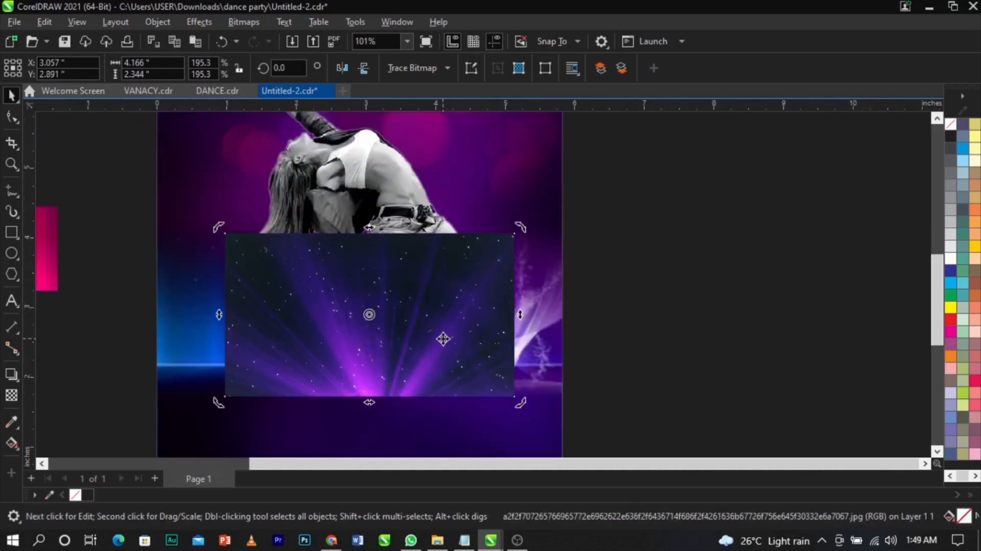
pyautogui.moveTo(372, 372)
pyautogui.mouseDown()
pyautogui.moveTo(368, 362)
pyautogui.moveTo(374, 376)
pyautogui.mouseUp()
pyautogui.scroll(1, 372, 368)
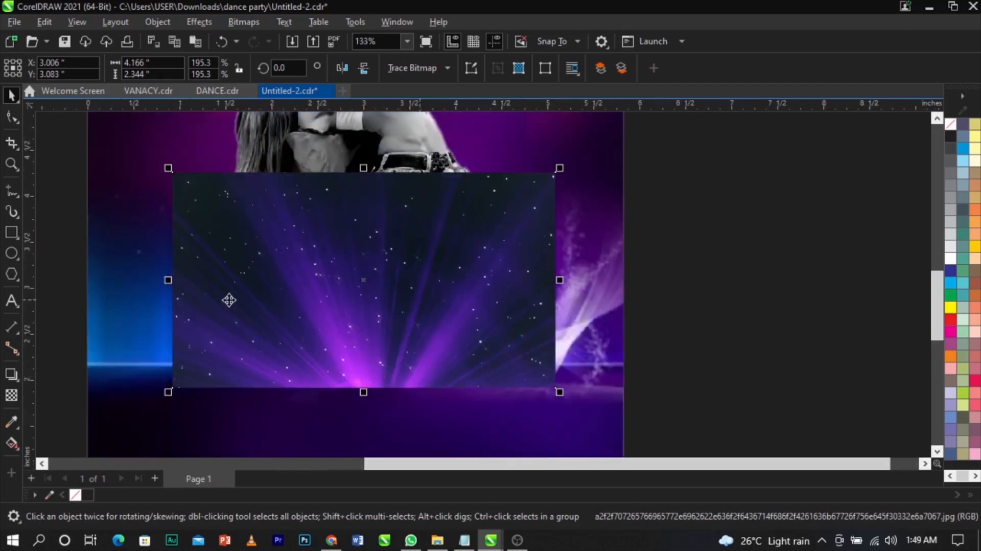
# - Fade the light-rays image's bottom edge with a linear transparency and convert it to a 300 dpi RGB bitmap with transparent background
pyautogui.click(11, 396)
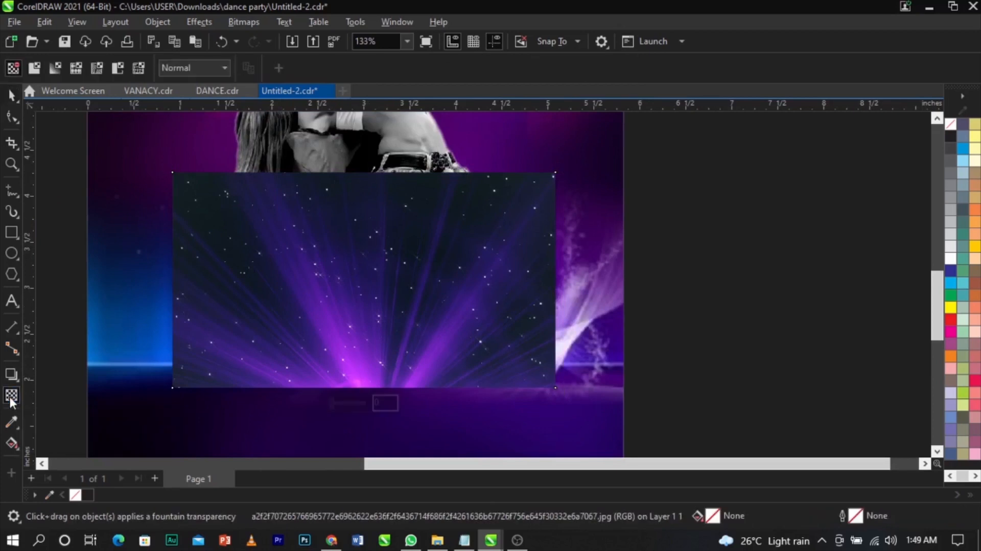
pyautogui.moveTo(377, 359); pyautogui.dragTo(378, 387)
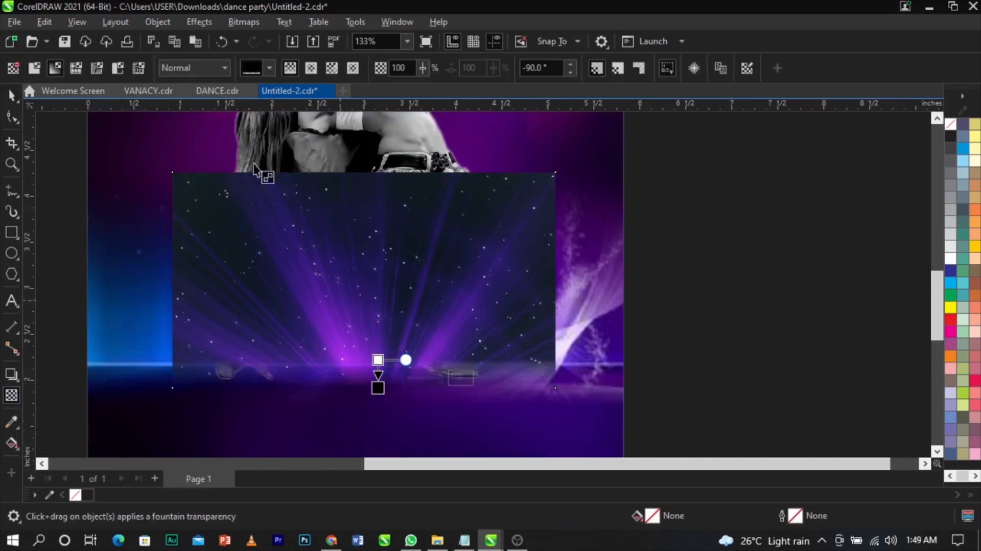
pyautogui.click(237, 23)
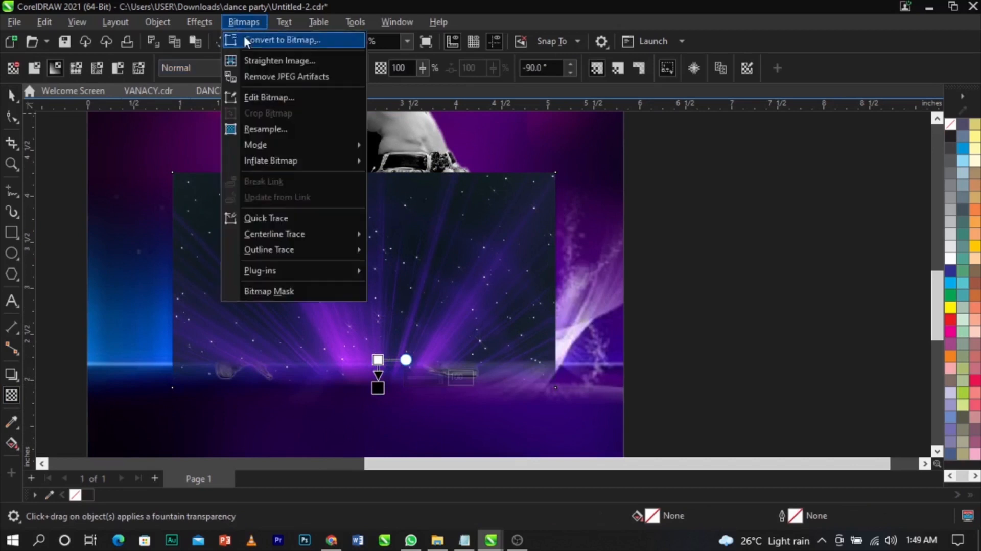
pyautogui.click(245, 35)
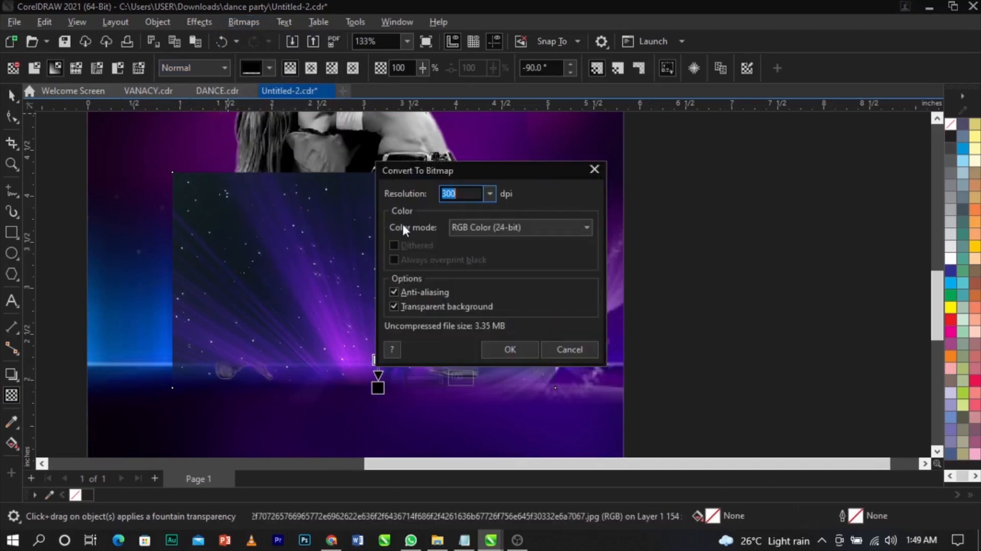
pyautogui.click(500, 352)
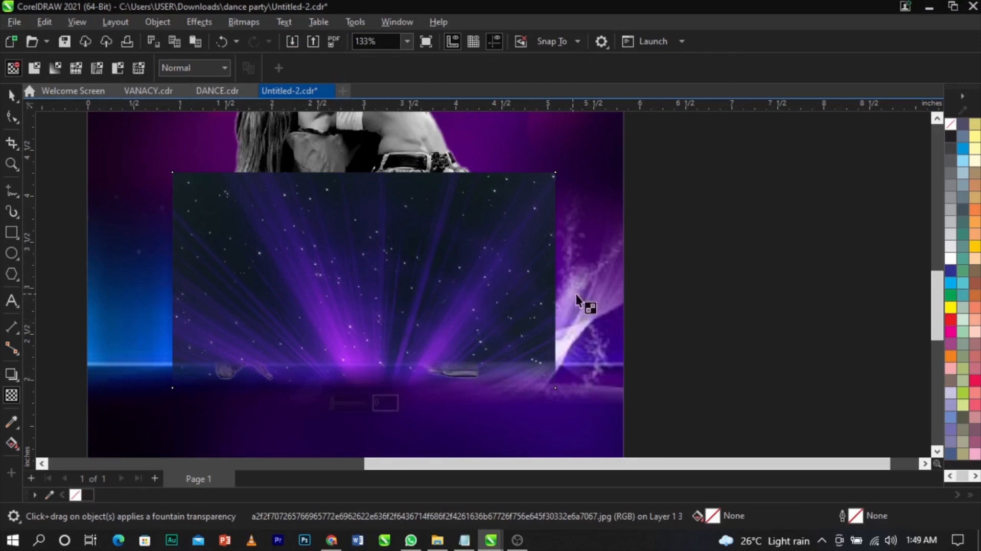
# - Fade the light-rays image's top edge with an upward linear transparency and convert the result to a bitmap
pyautogui.moveTo(388, 248); pyautogui.dragTo(385, 172)
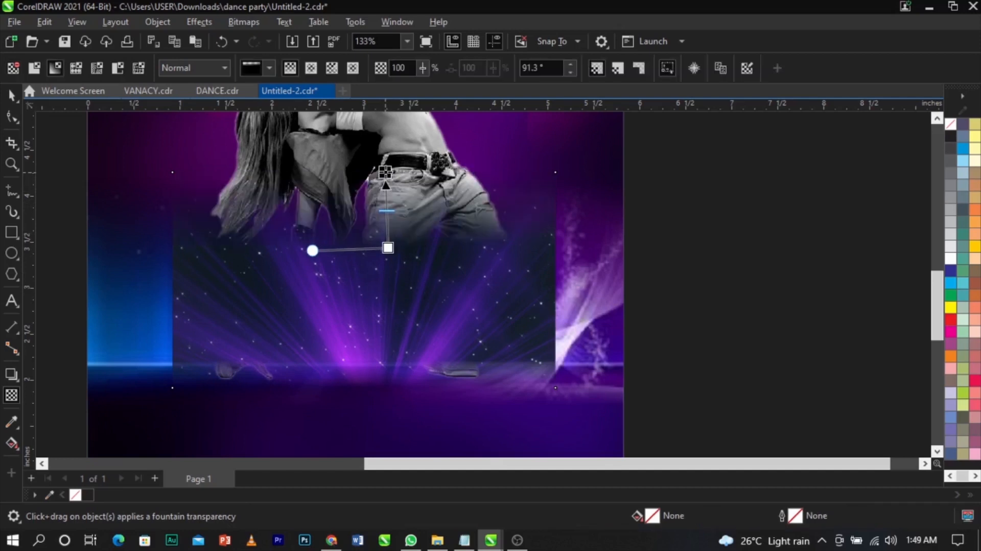
pyautogui.click(243, 21)
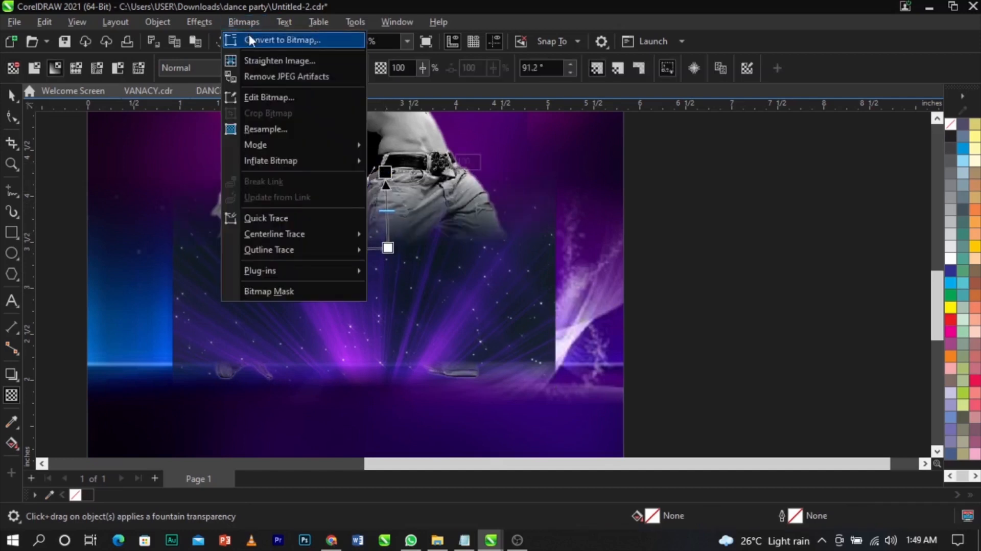
pyautogui.click(256, 37)
pyautogui.click(507, 349)
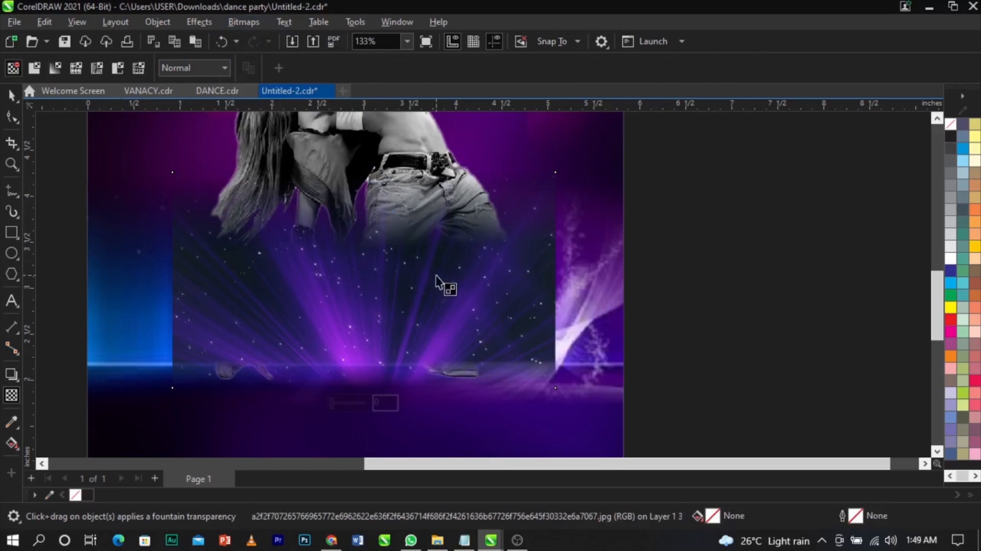
# - Fade the light-rays image's right edge with a linear transparency and convert the result to a bitmap
pyautogui.moveTo(470, 307); pyautogui.dragTo(549, 310)
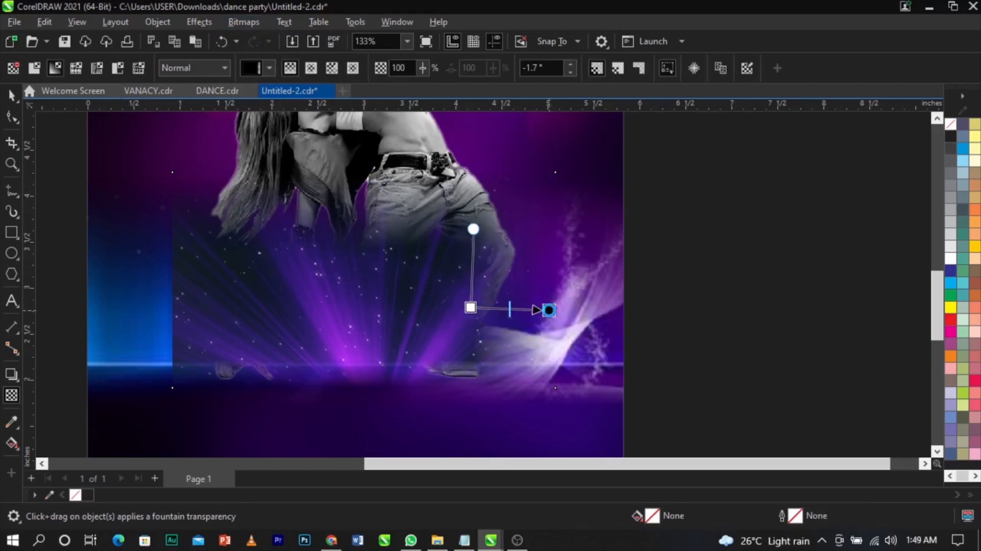
pyautogui.click(254, 21)
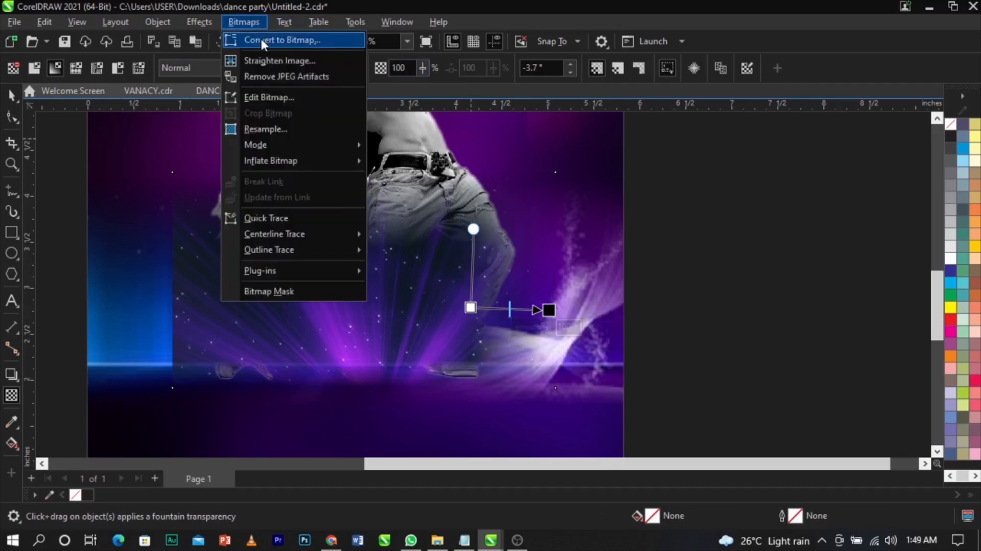
pyautogui.click(260, 37)
pyautogui.click(493, 349)
# - Fade the light-rays image's left edge with a linear transparency and set its merge mode to Screen
pyautogui.moveTo(251, 311); pyautogui.dragTo(196, 309)
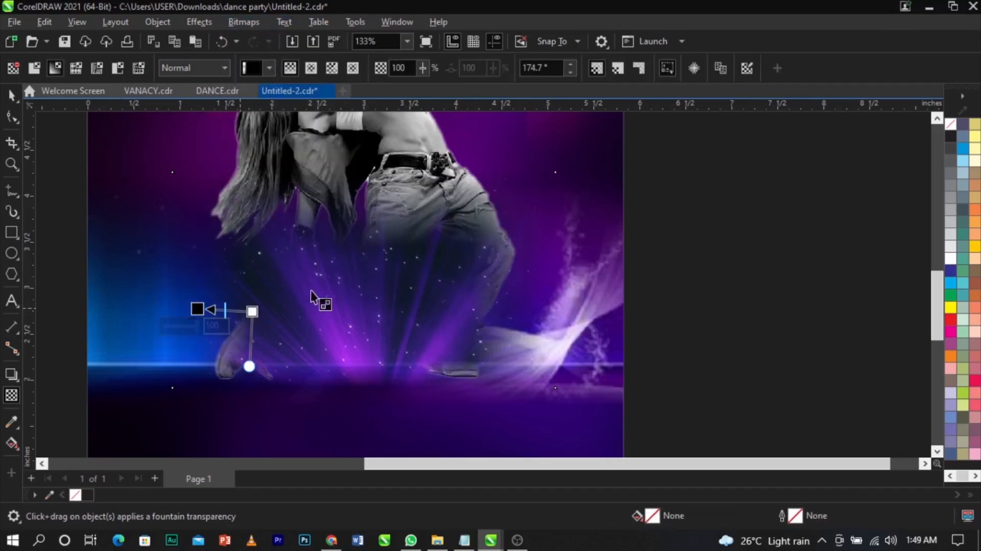
pyautogui.click(192, 69)
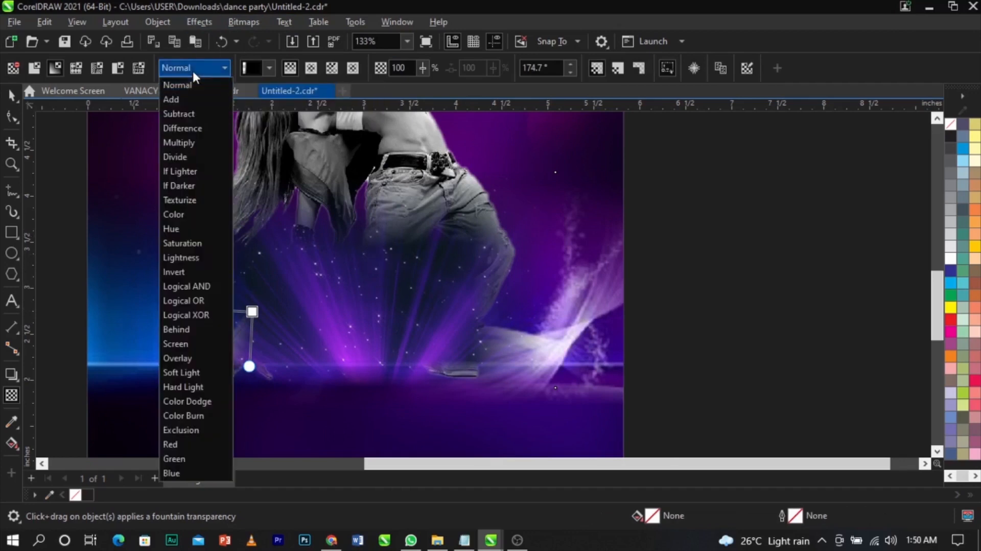
pyautogui.click(216, 340)
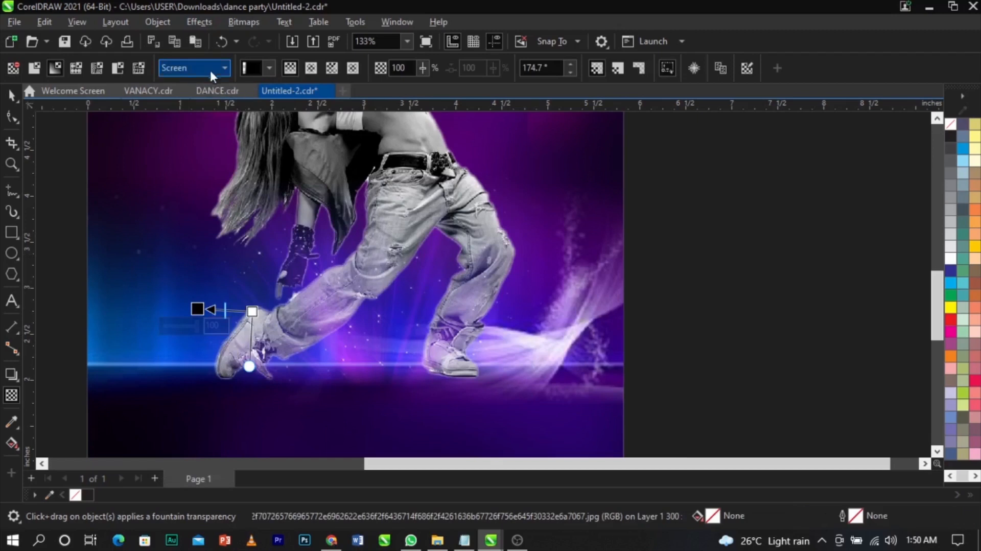
# - Compare the Overlay and Screen merge modes on the light-rays image and set it to Soft Light
pyautogui.click(212, 71)
pyautogui.click(201, 351)
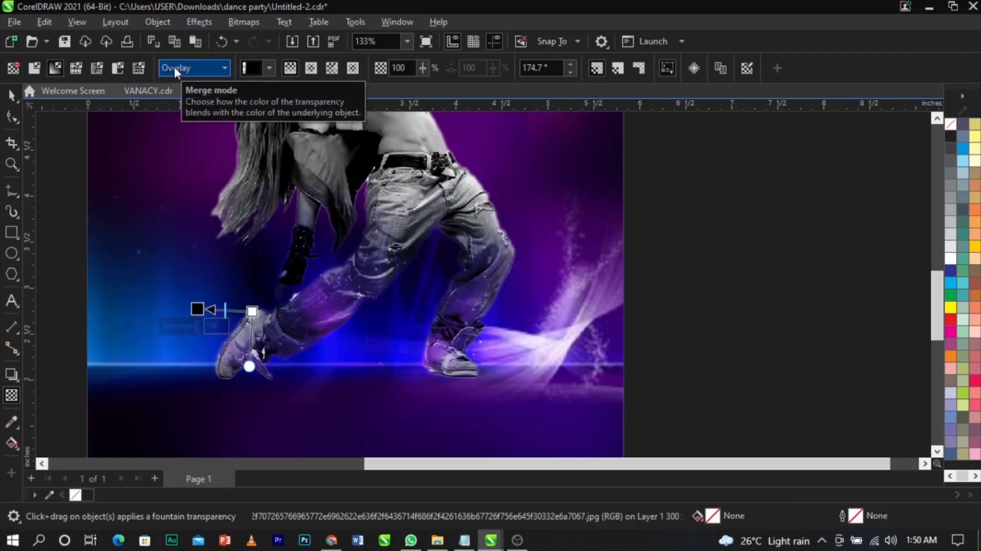
pyautogui.scroll(-3, 404, 278)
pyautogui.scroll(1, 404, 278)
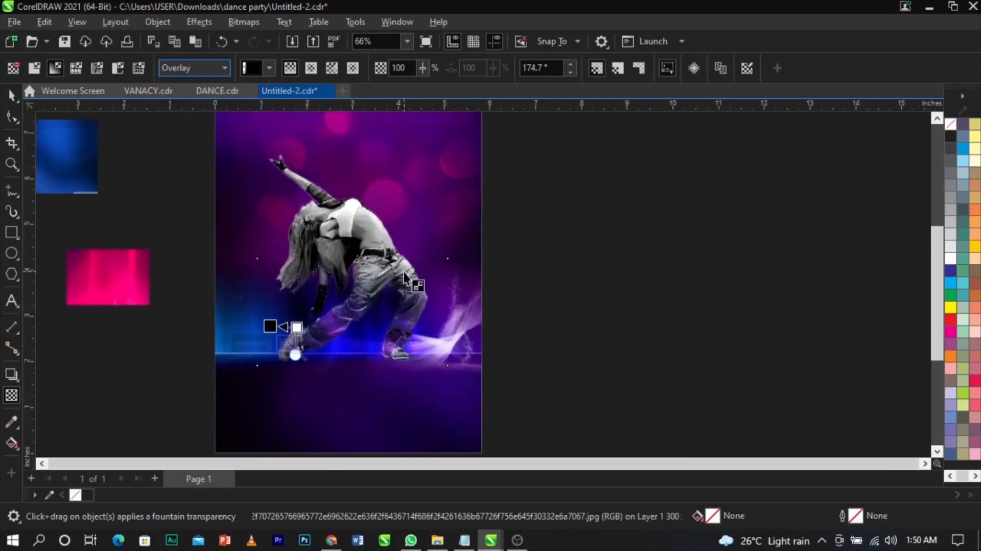
pyautogui.click(203, 69)
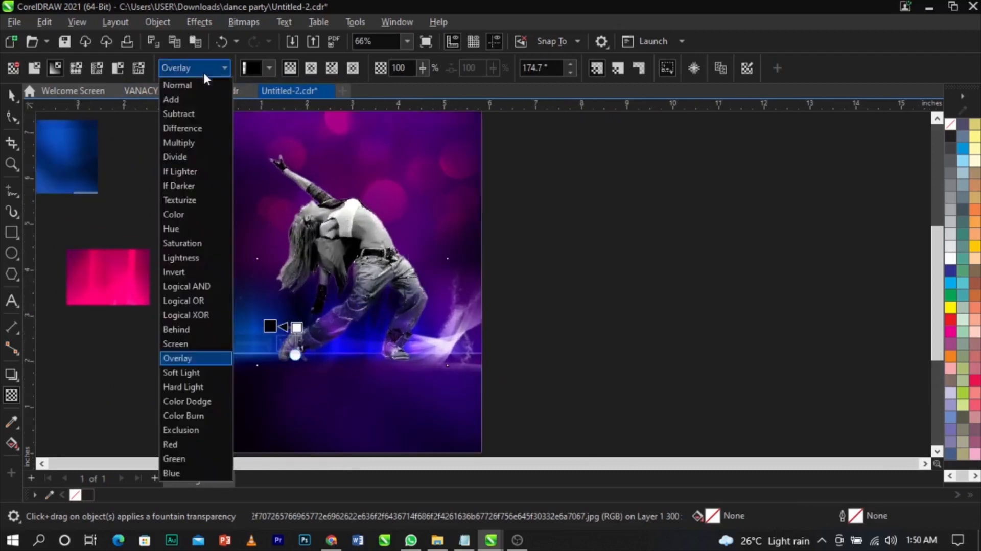
pyautogui.click(204, 344)
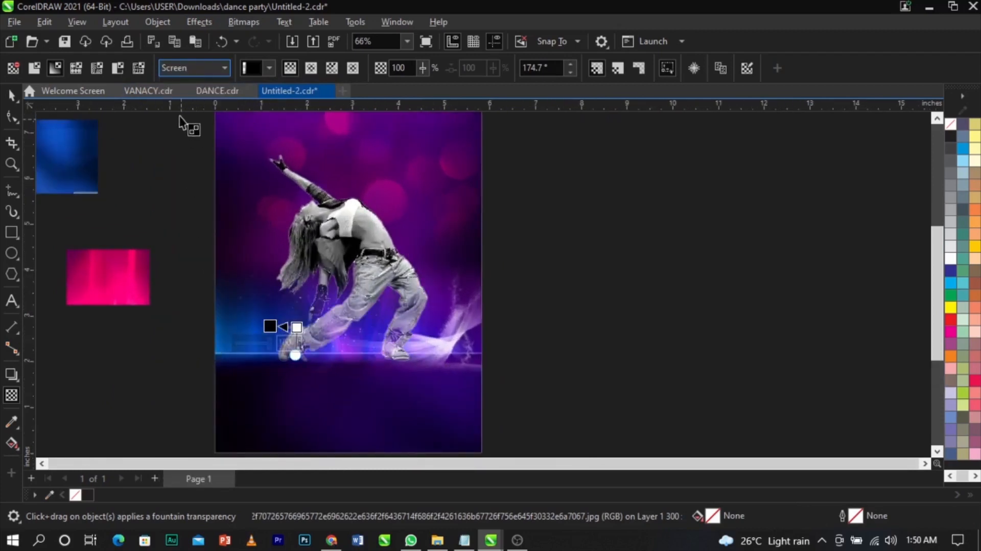
pyautogui.click(183, 63)
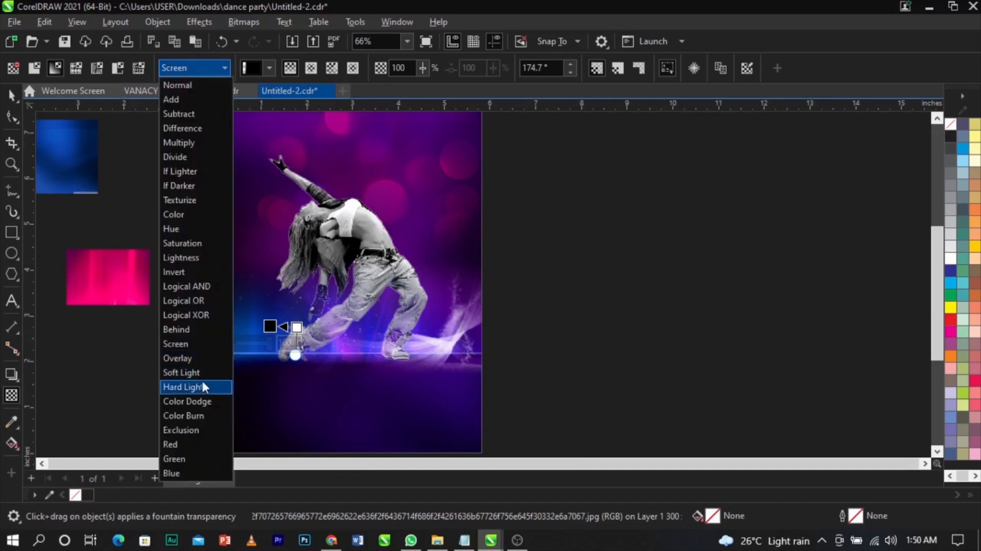
pyautogui.click(201, 374)
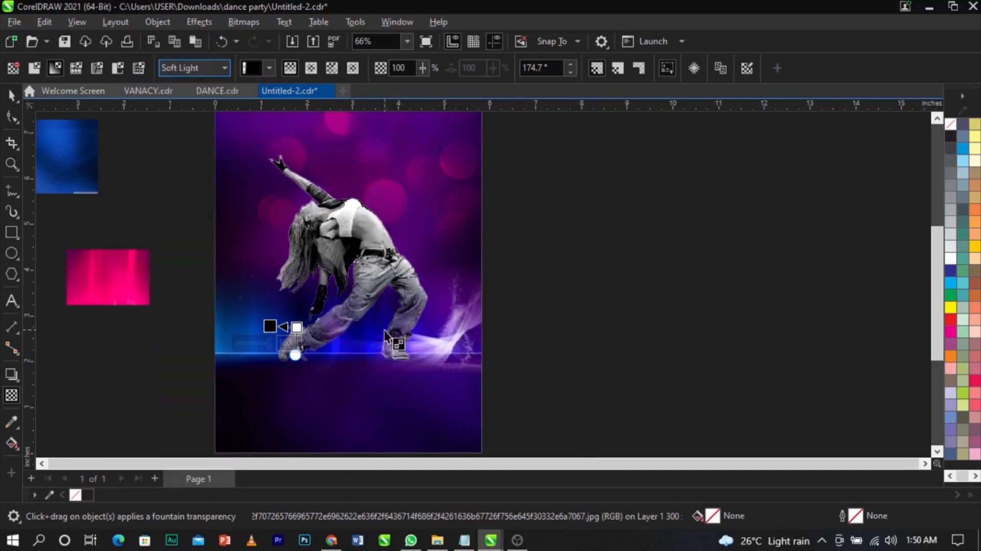
# - Change the light-rays image's merge mode to Overlay
pyautogui.click(559, 318)
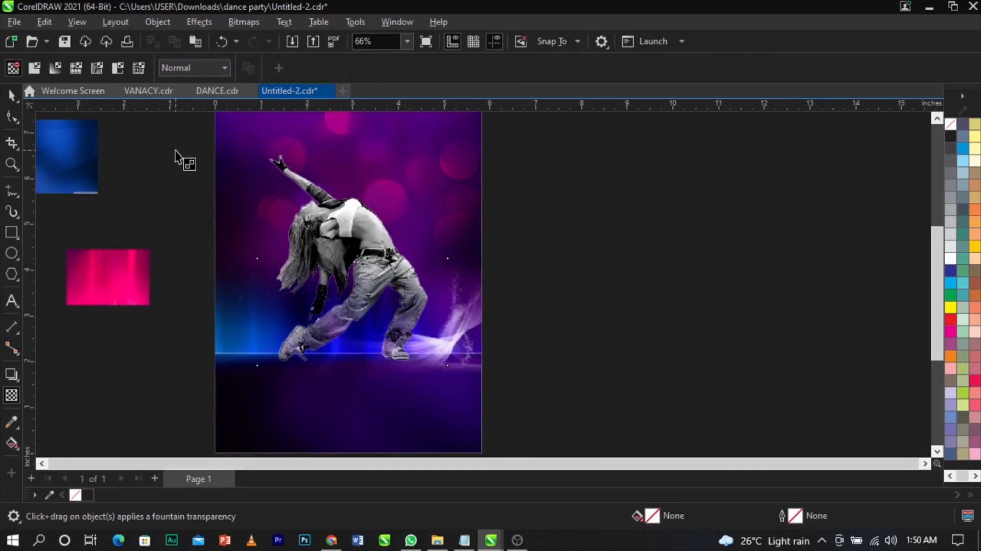
pyautogui.press('space')
pyautogui.click(341, 343)
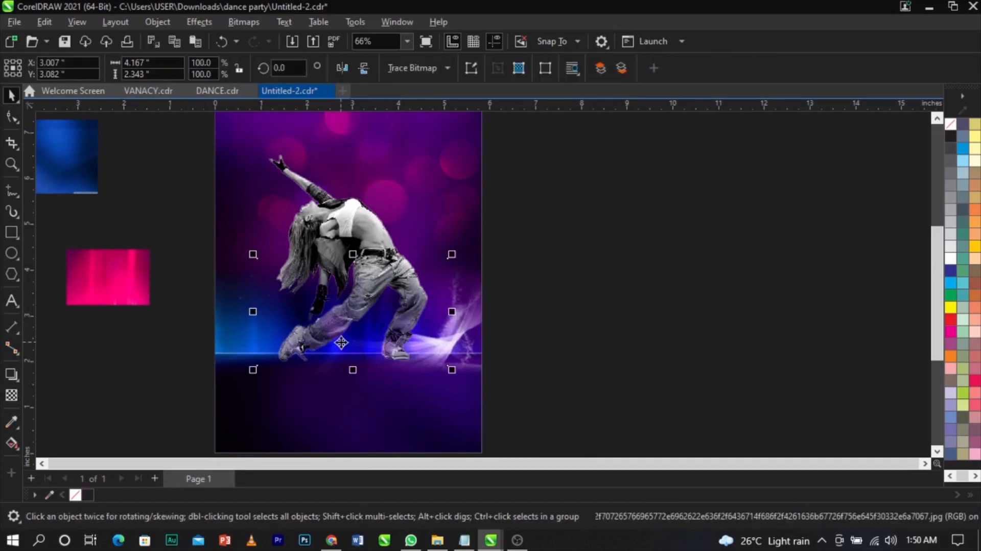
pyautogui.scroll(2, 341, 342)
pyautogui.scroll(-3, 341, 343)
pyautogui.scroll(3, 342, 350)
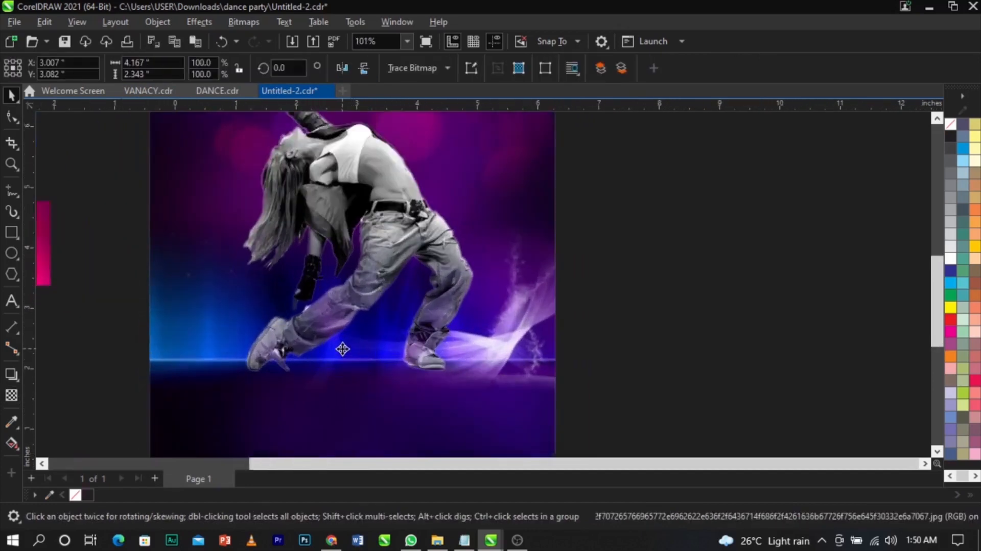
pyautogui.click(11, 400)
pyautogui.click(187, 69)
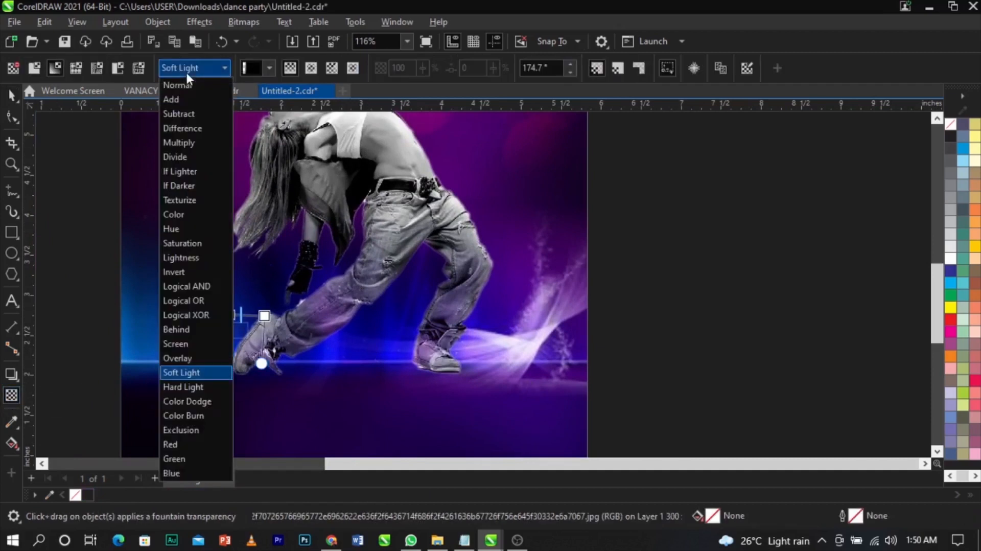
pyautogui.click(200, 353)
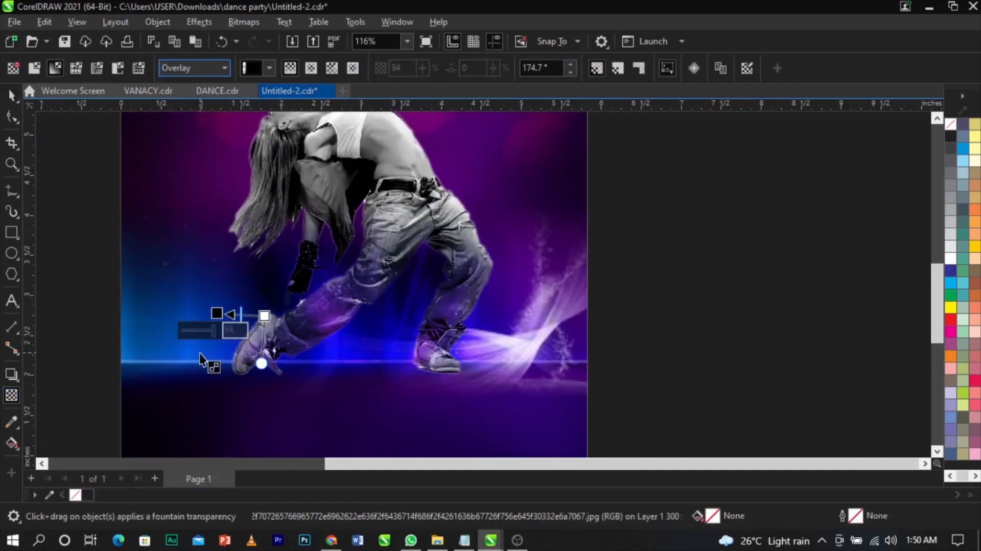
pyautogui.click(322, 354)
pyautogui.scroll(-2, 341, 358)
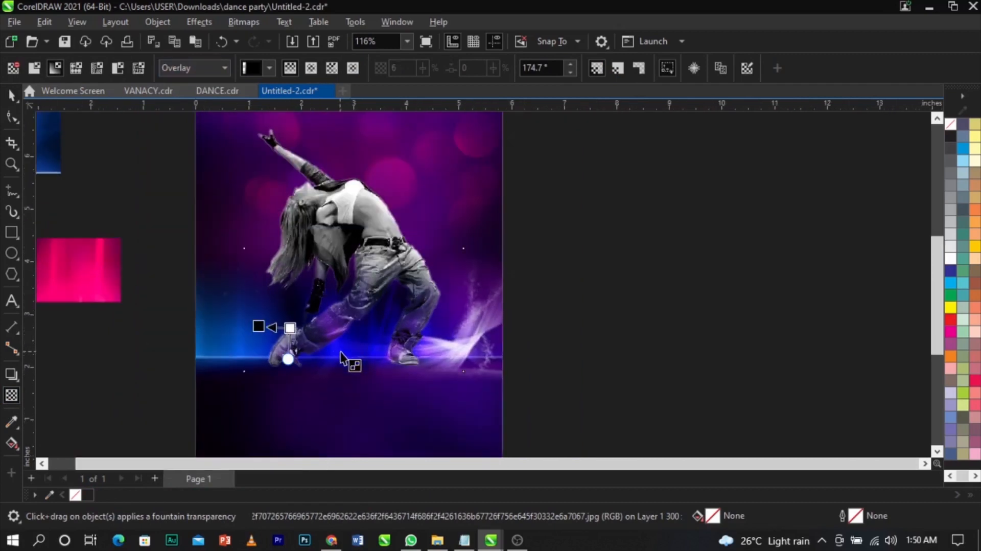
# - Enlarge the light-rays image to about 4.52 × 2.54 inches and nudge it into place around the dancer's legs
pyautogui.press('space')
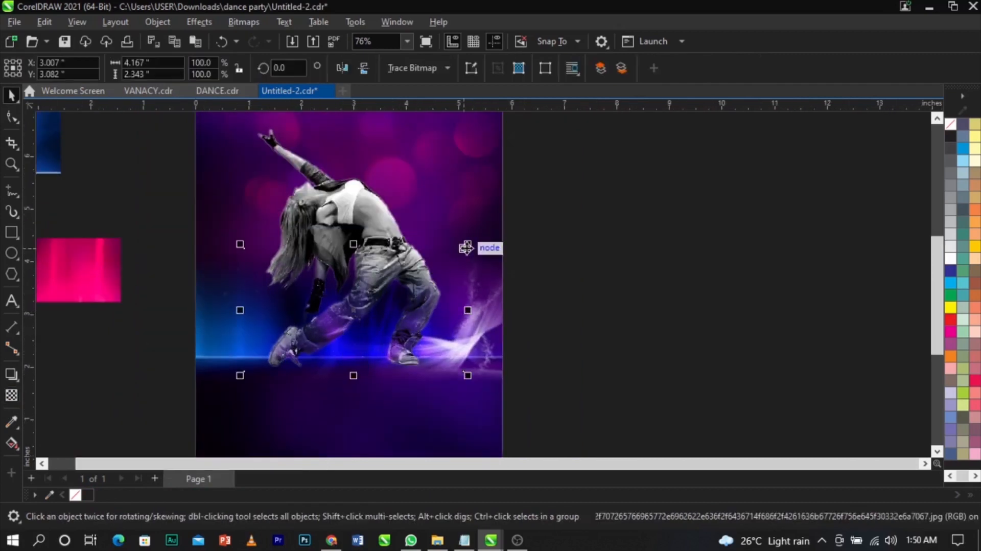
pyautogui.moveTo(470, 245); pyautogui.dragTo(480, 236)
pyautogui.scroll(1, 394, 319)
pyautogui.press('Up')
pyautogui.press('Up')
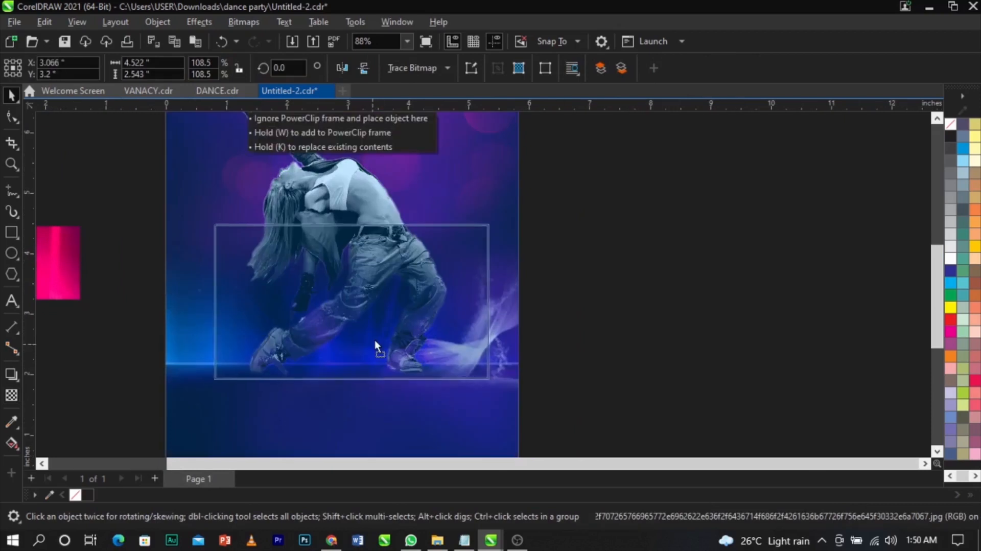
pyautogui.press('Right')
pyautogui.moveTo(375, 345)
pyautogui.mouseDown()
pyautogui.moveTo(366, 351)
pyautogui.moveTo(375, 347)
pyautogui.mouseUp()
pyautogui.click(570, 372)
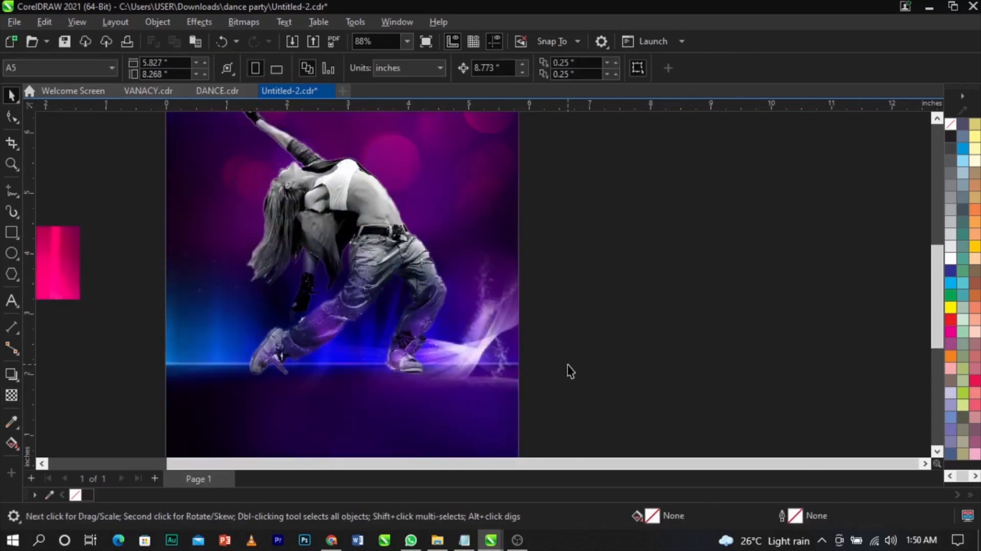
# - Move the blue wallpaper image onto the dancer and bring it to the front of the layer
pyautogui.scroll(-2, 578, 363)
pyautogui.scroll(-1, 448, 333)
pyautogui.press('F2')
pyautogui.moveTo(471, 418); pyautogui.dragTo(712, 163)
pyautogui.click(124, 180)
pyautogui.moveTo(125, 180); pyautogui.dragTo(434, 276)
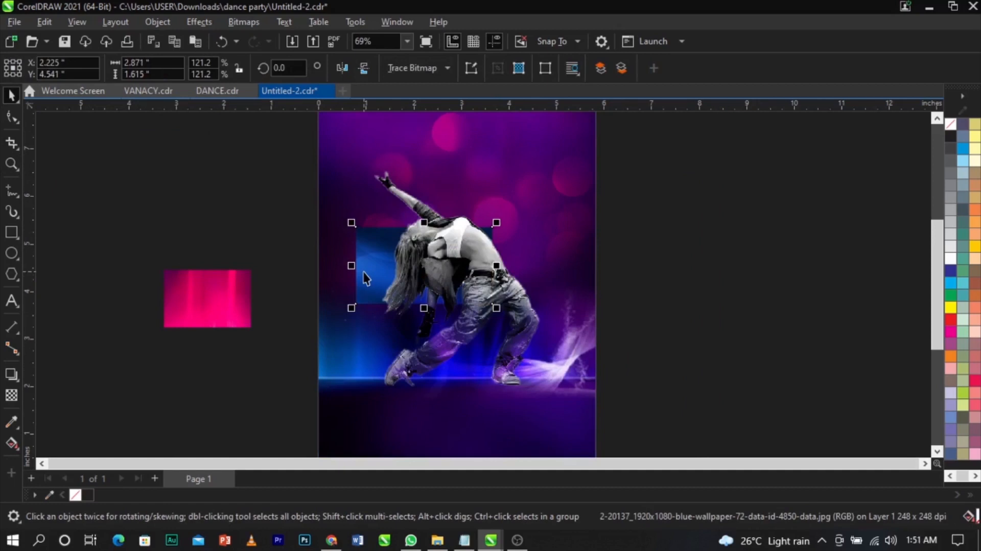
pyautogui.hotkey('shift', 'pageup')
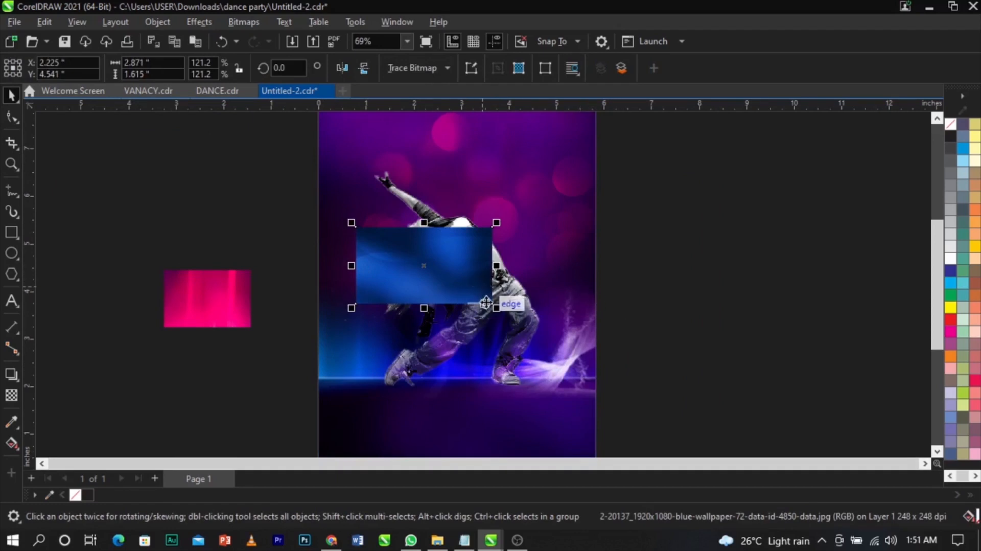
# - Enlarge the blue wallpaper image proportionally to about 9.46 × 5.32 inches and position it over the dancer
pyautogui.moveTo(498, 309); pyautogui.dragTo(593, 358)
pyautogui.moveTo(524, 310); pyautogui.dragTo(524, 308)
pyautogui.moveTo(609, 357); pyautogui.dragTo(682, 401)
pyautogui.moveTo(562, 323); pyautogui.dragTo(558, 323)
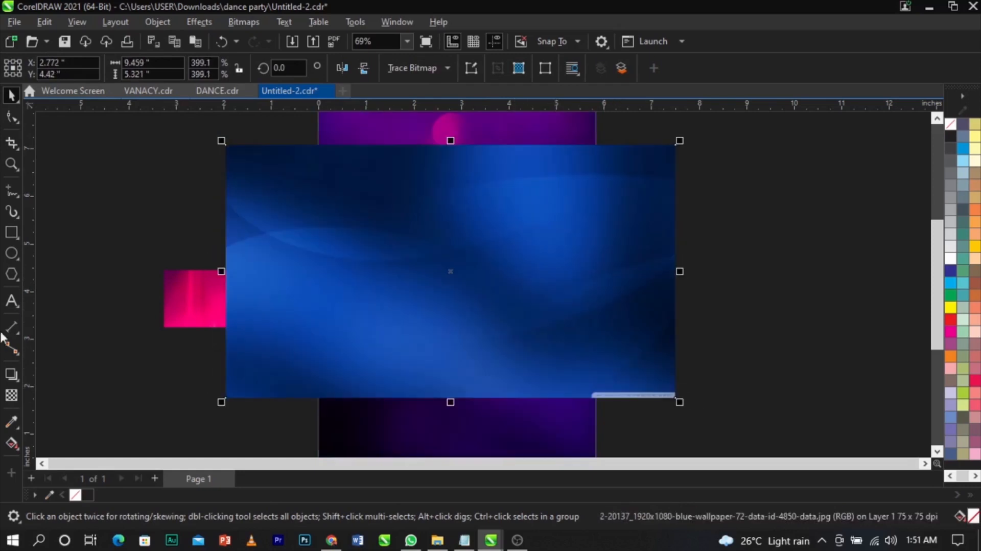
pyautogui.click(11, 395)
pyautogui.moveTo(423, 269); pyautogui.dragTo(318, 268)
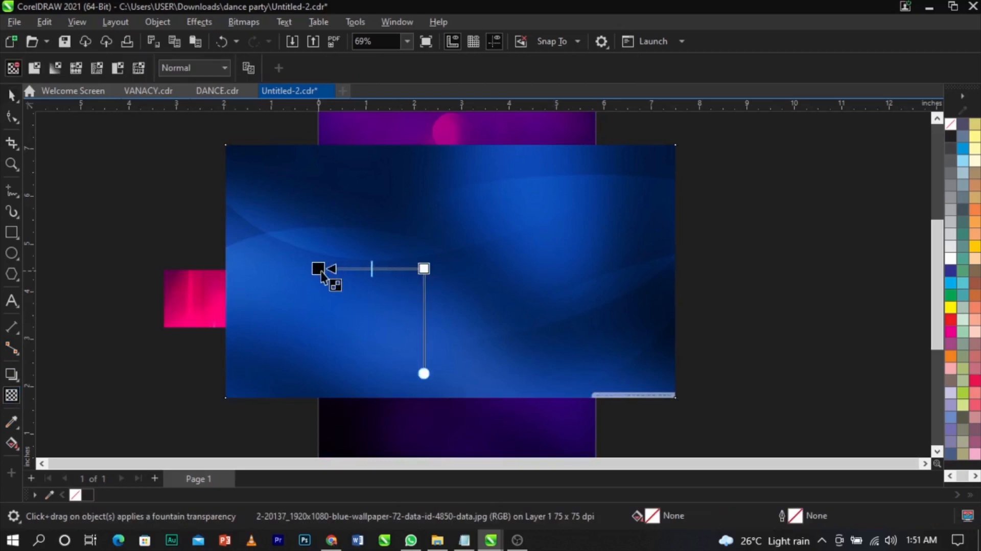
pyautogui.hotkey('ctrl', 'z')
pyautogui.click(11, 96)
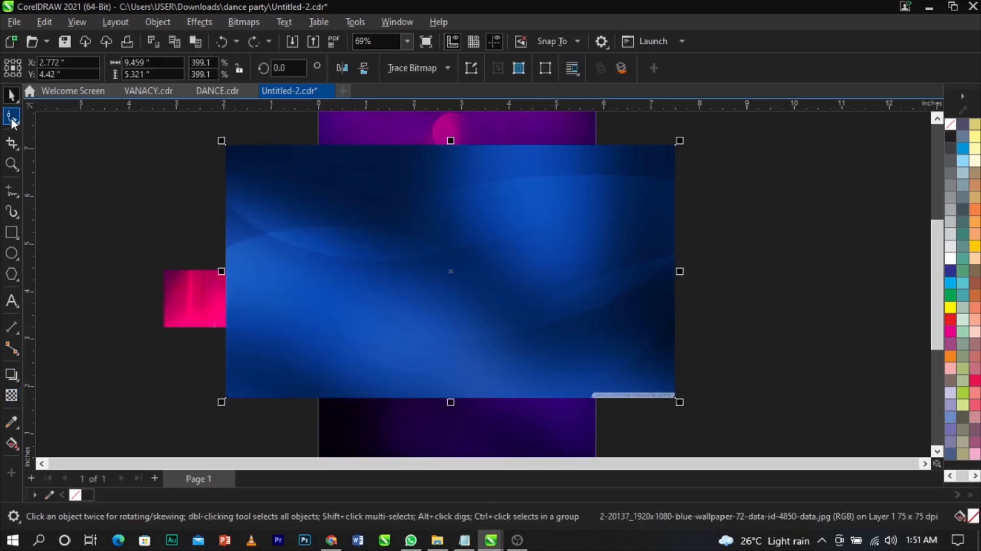
# - Trim both sides of the blue wallpaper image with the Shape tool to about 4.42 inches wide, within the page
pyautogui.click(12, 120)
pyautogui.moveTo(174, 133); pyautogui.dragTo(234, 315)
pyautogui.press('space')
pyautogui.click(11, 117)
pyautogui.moveTo(200, 130); pyautogui.dragTo(319, 398)
pyautogui.moveTo(685, 135); pyautogui.dragTo(529, 402)
pyautogui.moveTo(485, 321)
pyautogui.mouseDown()
pyautogui.moveTo(491, 329)
pyautogui.moveTo(489, 319)
pyautogui.mouseUp()
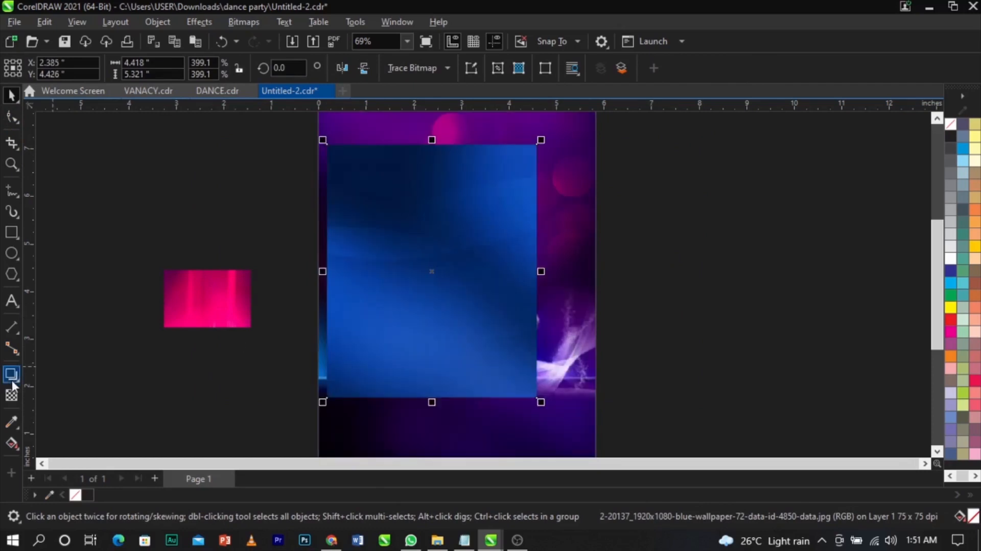
# - Fade the blue image's left edge with a 180° linear transparency and convert it to a 300 dpi RGB bitmap with transparent background
pyautogui.click(11, 394)
pyautogui.moveTo(399, 269); pyautogui.dragTo(335, 269)
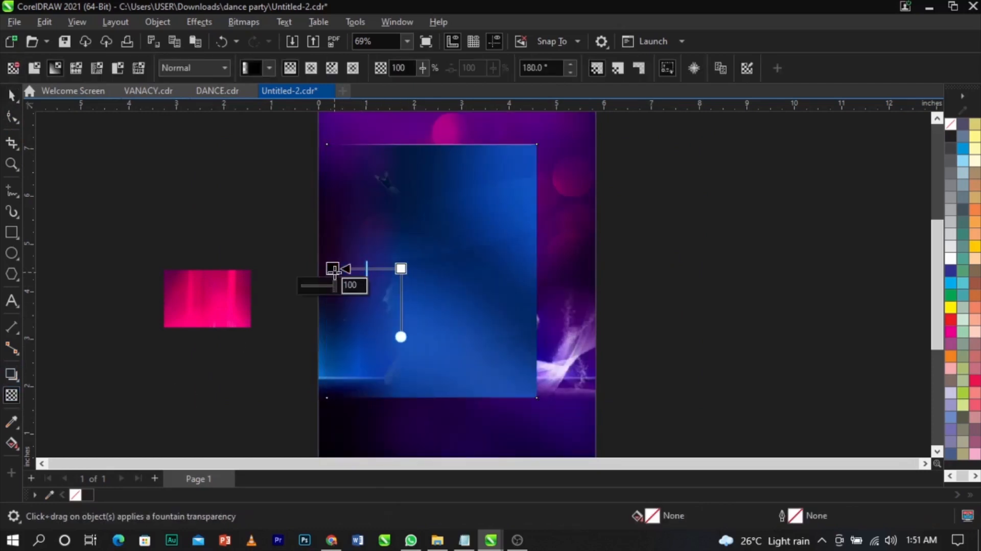
pyautogui.click(251, 28)
pyautogui.click(263, 37)
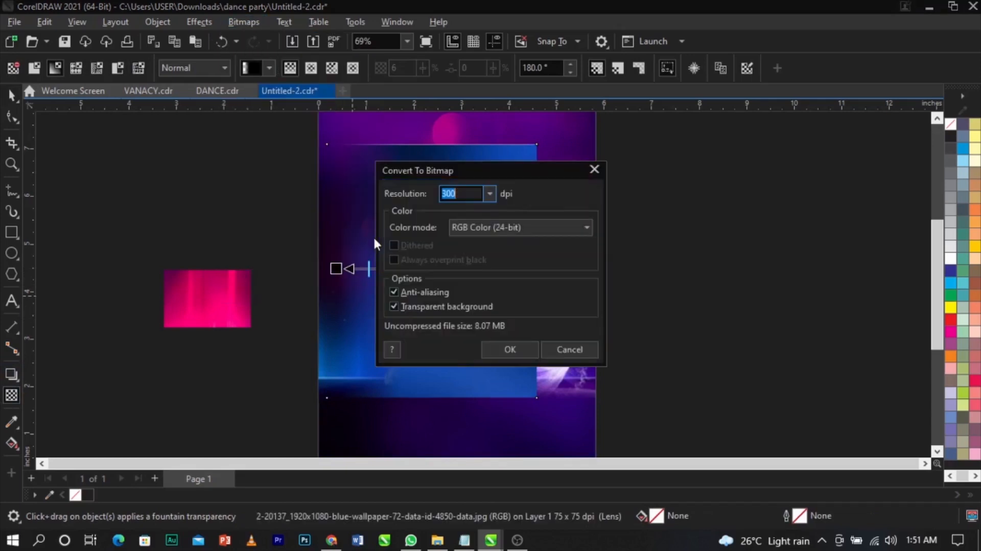
pyautogui.click(510, 350)
# - Fade the blue image's right edge with a 0° linear transparency and convert it to a 300 dpi RGB bitmap
pyautogui.moveTo(465, 269); pyautogui.dragTo(536, 268)
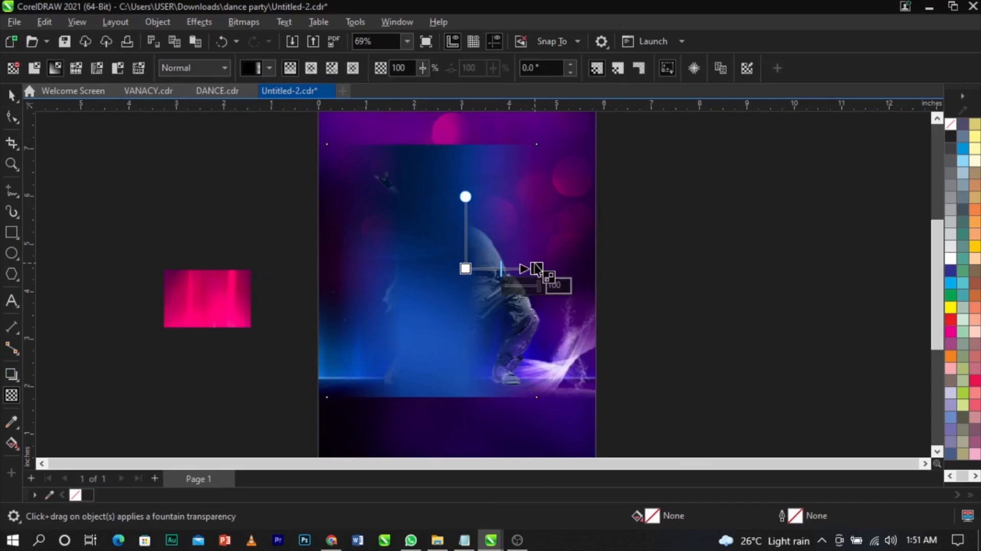
pyautogui.click(245, 21)
pyautogui.click(252, 36)
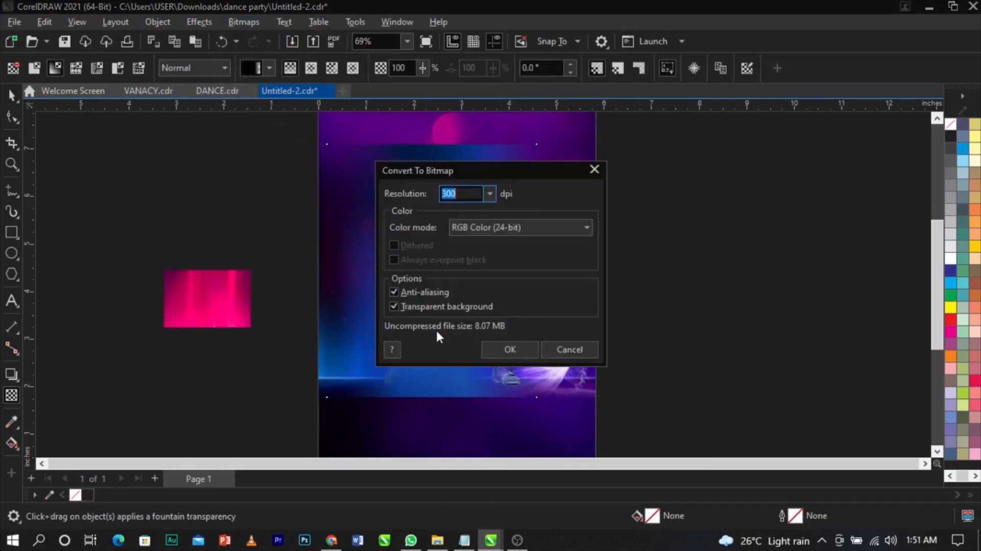
pyautogui.click(507, 349)
# - Fade the blue image's bottom edge with a downward linear transparency and convert the result to a bitmap
pyautogui.moveTo(444, 347); pyautogui.dragTo(444, 393)
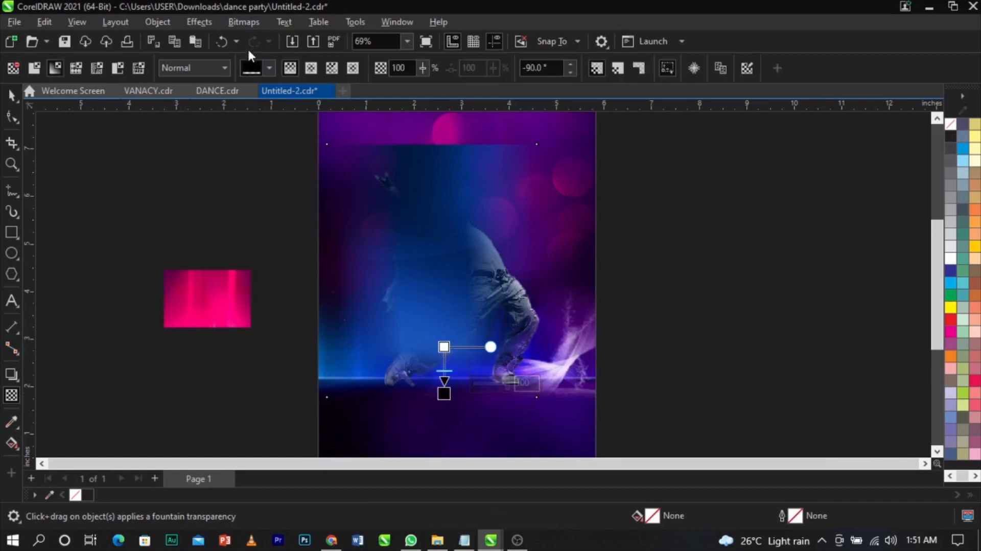
pyautogui.click(244, 22)
pyautogui.click(254, 36)
pyautogui.click(506, 348)
# - Fade the blue image's top edge with an upward linear transparency and convert the result to a bitmap
pyautogui.moveTo(443, 188); pyautogui.dragTo(443, 148)
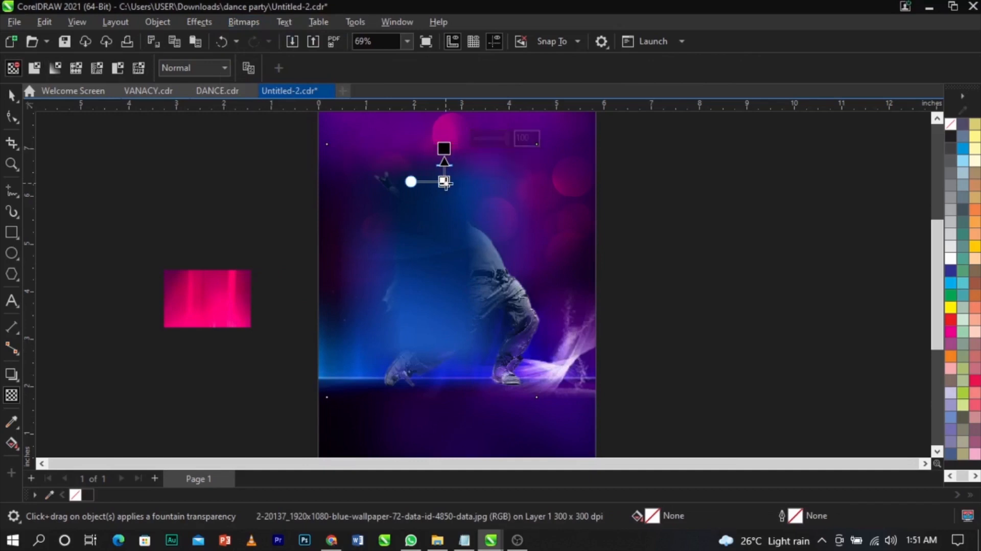
pyautogui.click(245, 22)
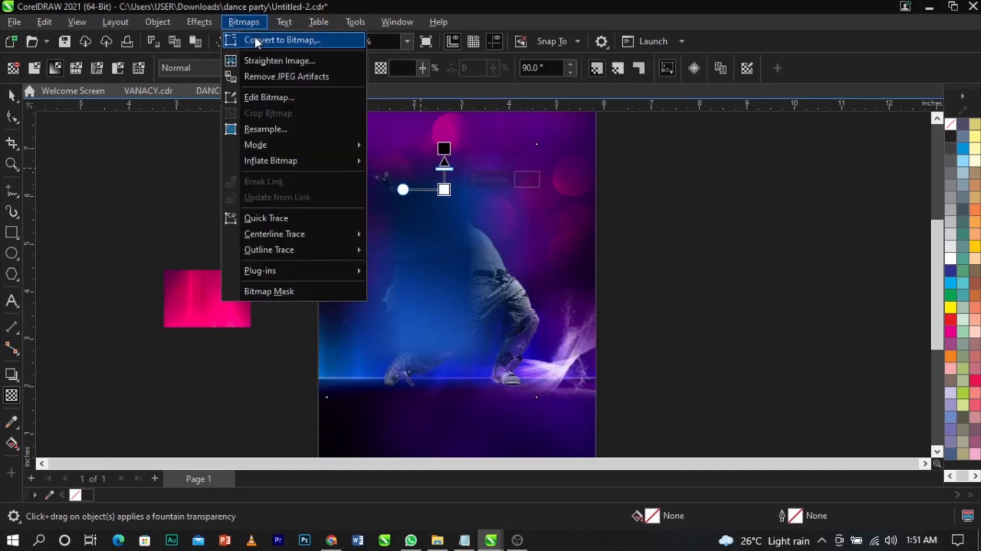
pyautogui.click(254, 36)
pyautogui.click(506, 348)
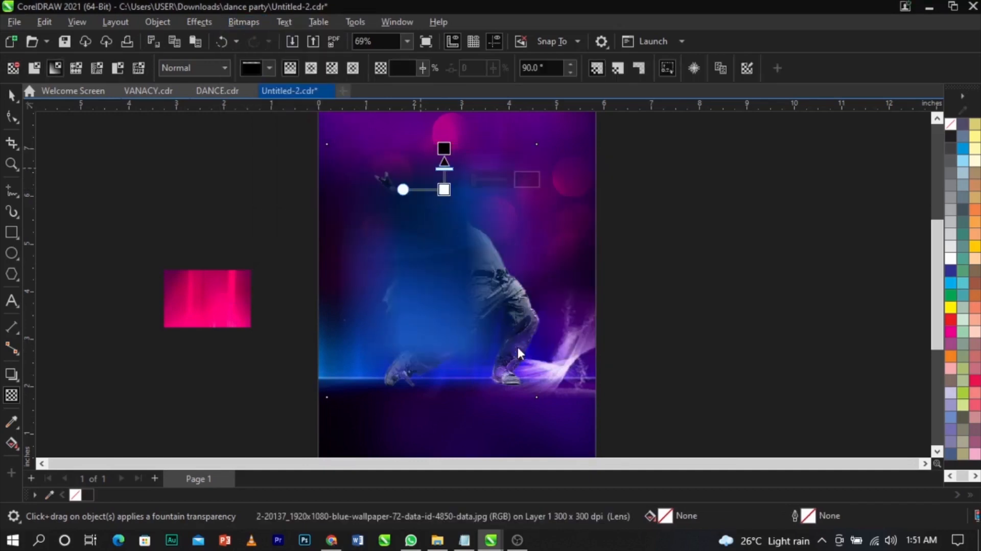
# - Set the blue image's merge mode to Screen and check the blend over the dancer
pyautogui.click(197, 67)
pyautogui.click(197, 343)
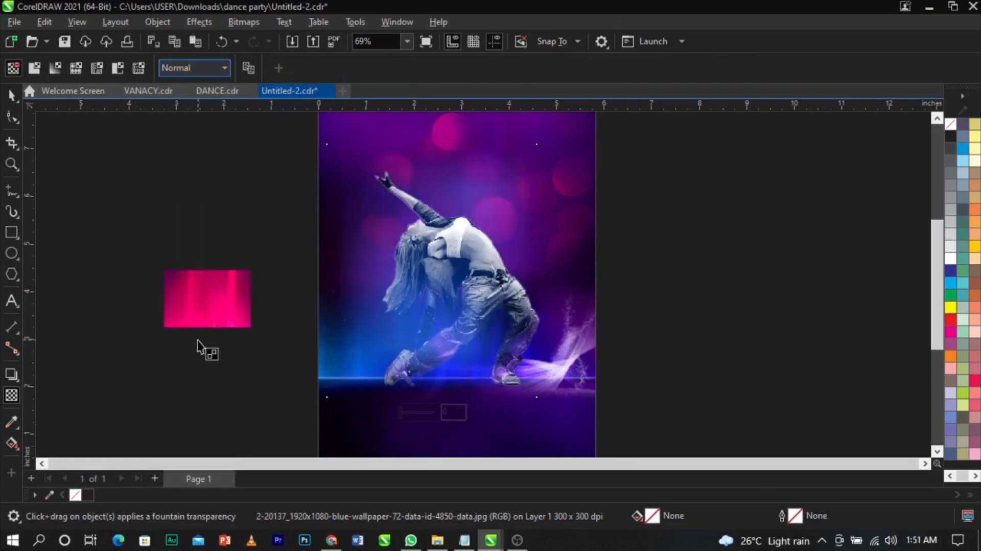
pyautogui.scroll(3, 395, 294)
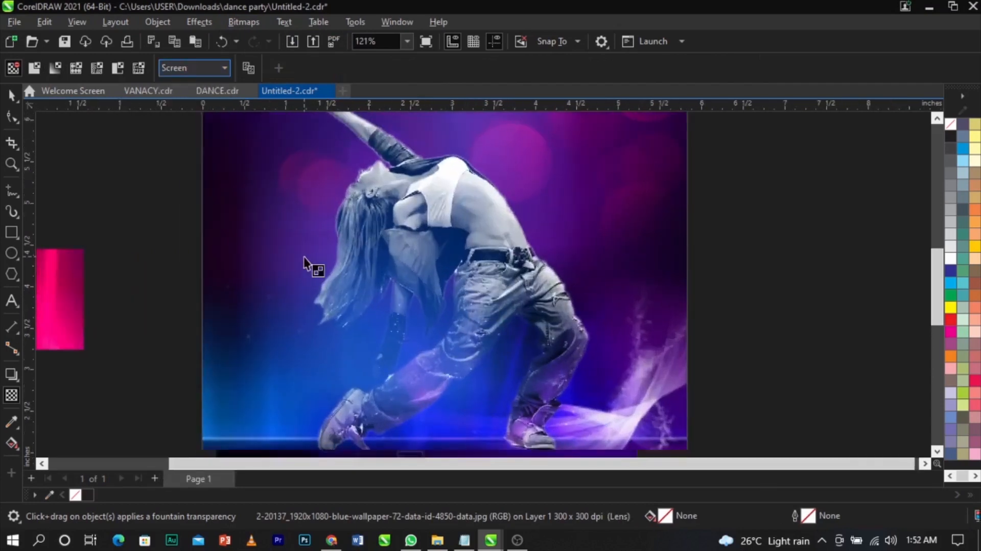
pyautogui.scroll(-2, 303, 256)
pyautogui.scroll(2, 343, 311)
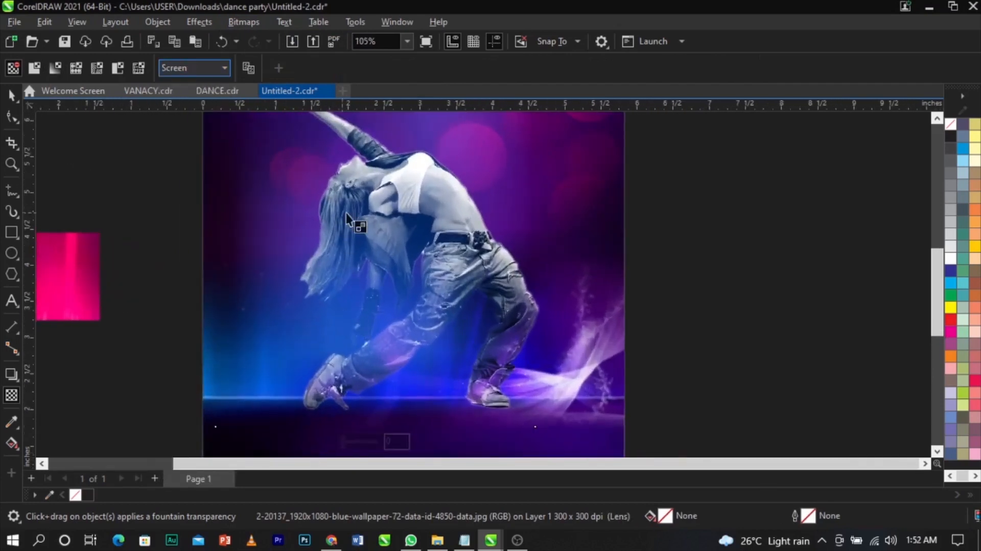
# - Resize the blue glow image to about 4.18 × 5.88 inches and shift it slightly over the dancer's hair side
pyautogui.press('space')
pyautogui.scroll(-3, 546, 195)
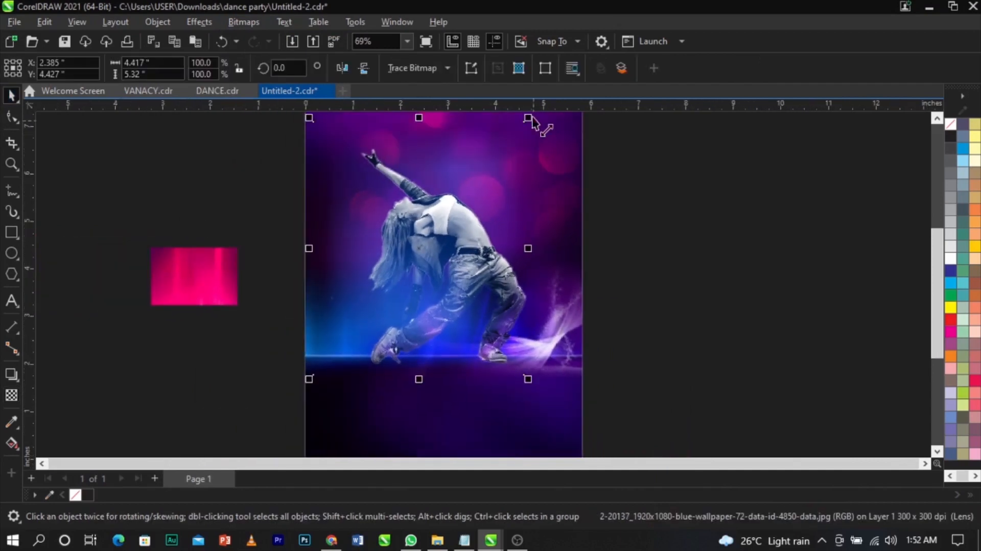
pyautogui.moveTo(528, 119); pyautogui.dragTo(516, 131)
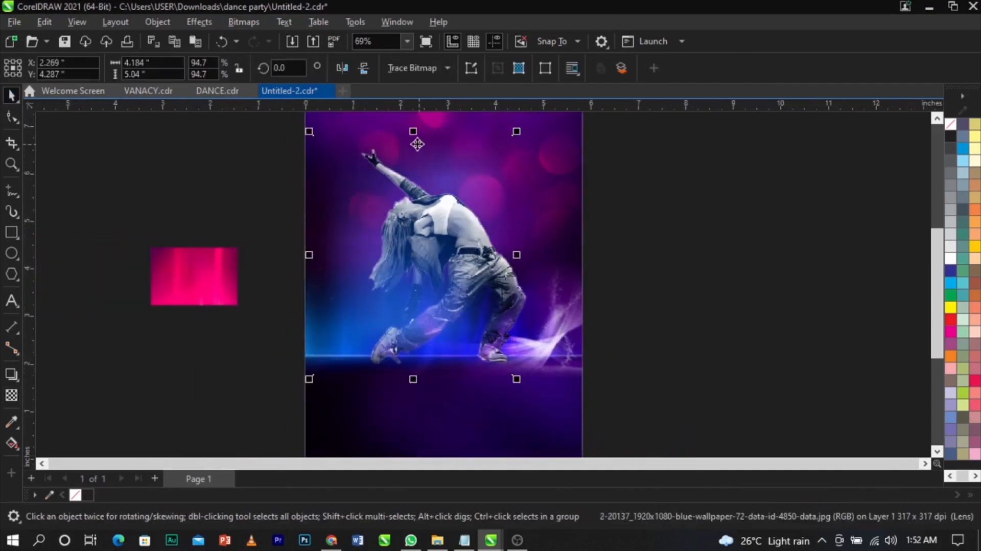
pyautogui.moveTo(412, 132); pyautogui.dragTo(413, 114)
pyautogui.moveTo(426, 224); pyautogui.dragTo(424, 231)
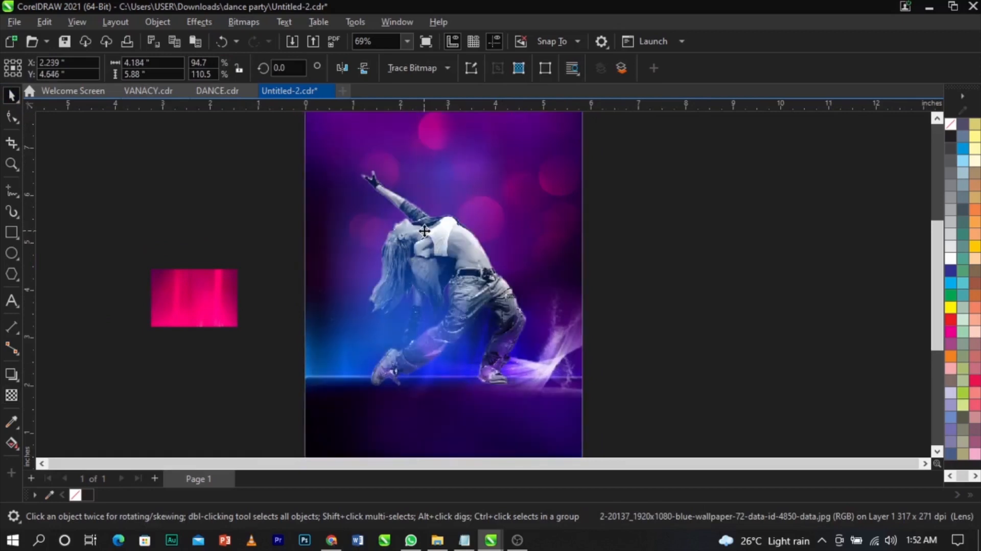
pyautogui.click(745, 294)
# - Enlarge the pink stage-light image to about 6.18 × 4.11 inches and place it over the dancer, extending past the page's right edge
pyautogui.click(181, 319)
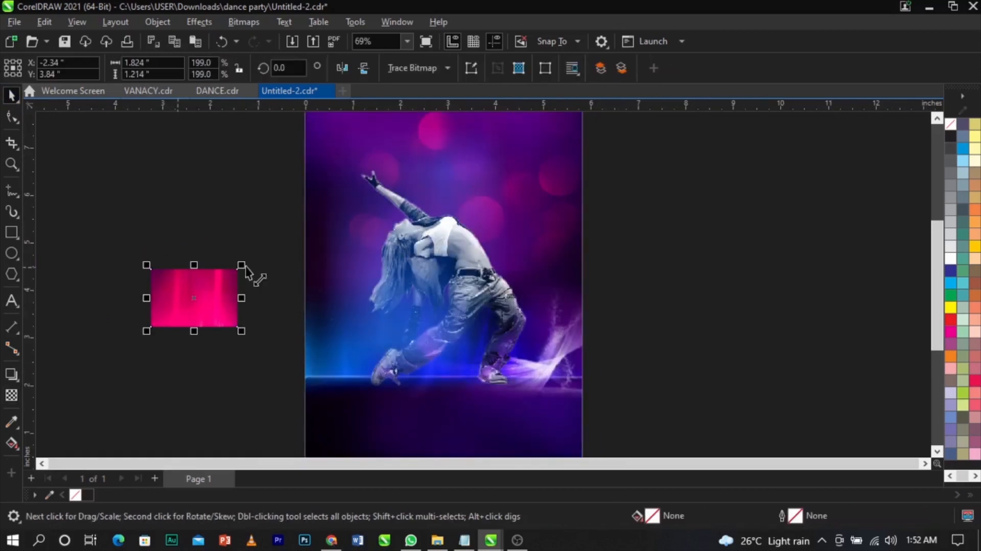
pyautogui.moveTo(241, 265); pyautogui.dragTo(307, 217)
pyautogui.moveTo(202, 284); pyautogui.dragTo(468, 261)
pyautogui.moveTo(574, 300); pyautogui.dragTo(732, 409)
pyautogui.moveTo(639, 370); pyautogui.dragTo(597, 372)
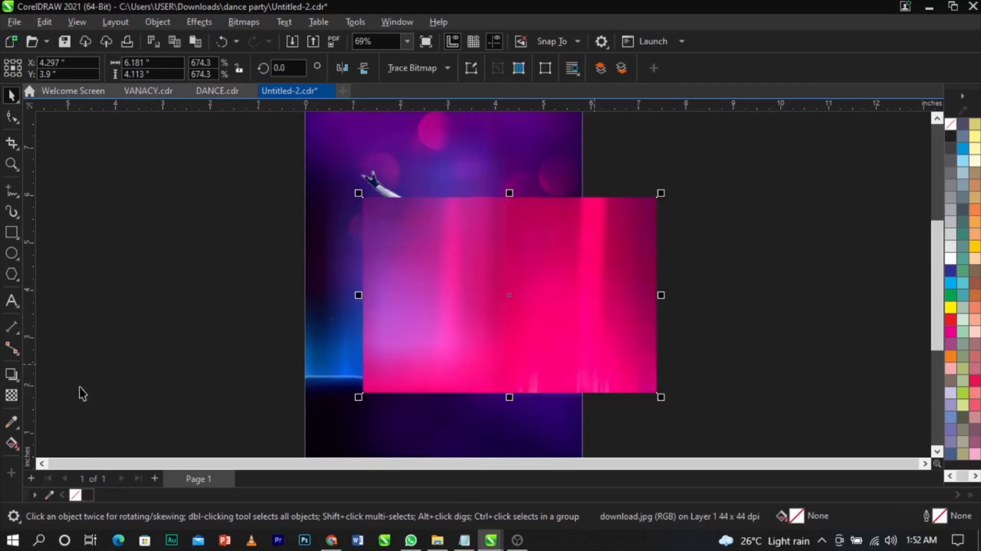
# - Trim the pink image's right side to the page edge with the Shape tool
pyautogui.click(11, 117)
pyautogui.moveTo(710, 162); pyautogui.dragTo(582, 393)
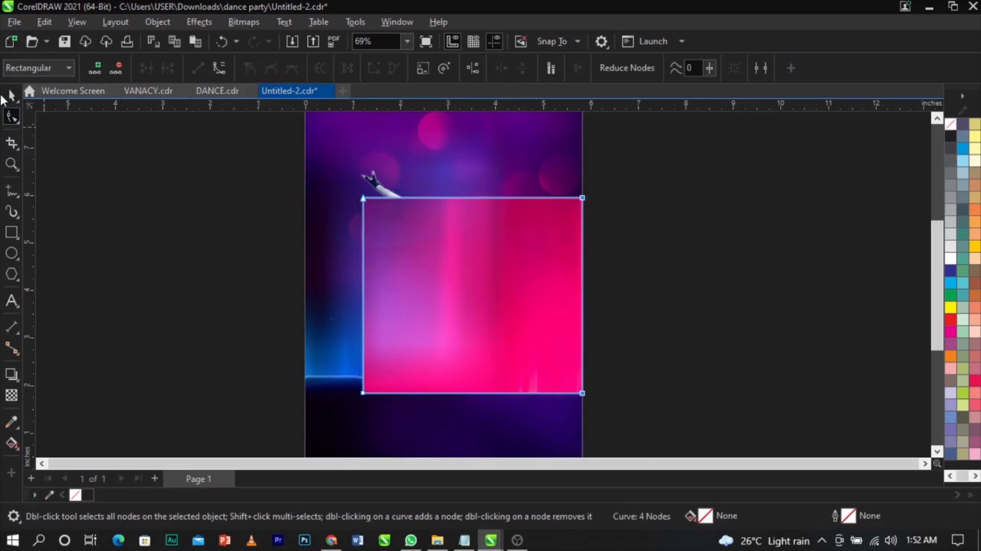
pyautogui.click(11, 95)
# - Fade the pink image's left edge with a leftward linear transparency and convert the result to a bitmap
pyautogui.click(11, 395)
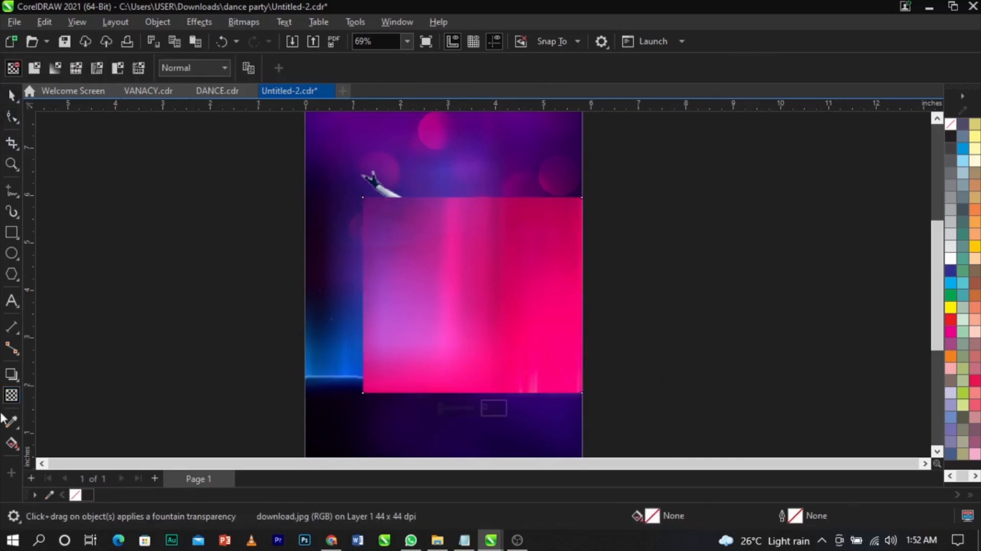
pyautogui.moveTo(492, 304); pyautogui.dragTo(432, 304)
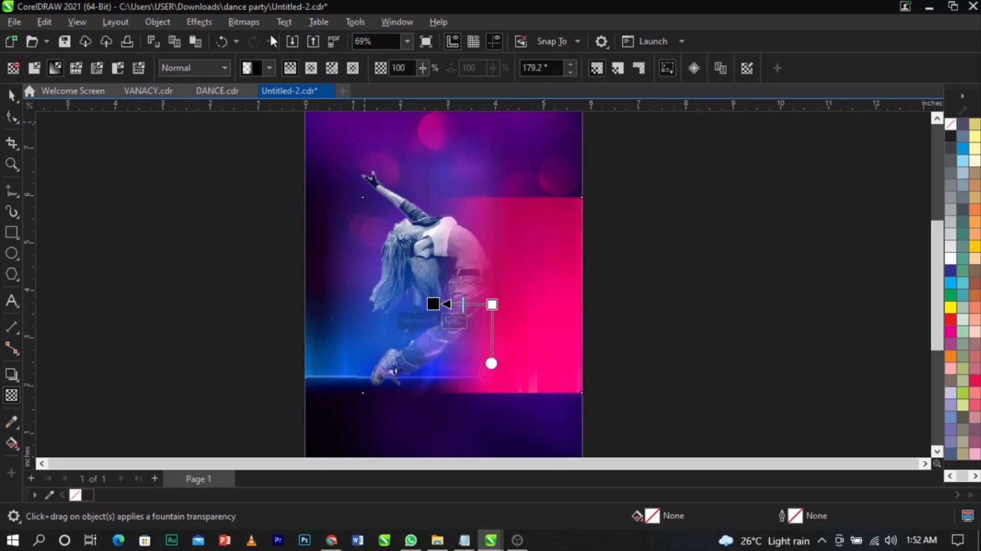
pyautogui.click(250, 23)
pyautogui.click(257, 39)
pyautogui.click(506, 347)
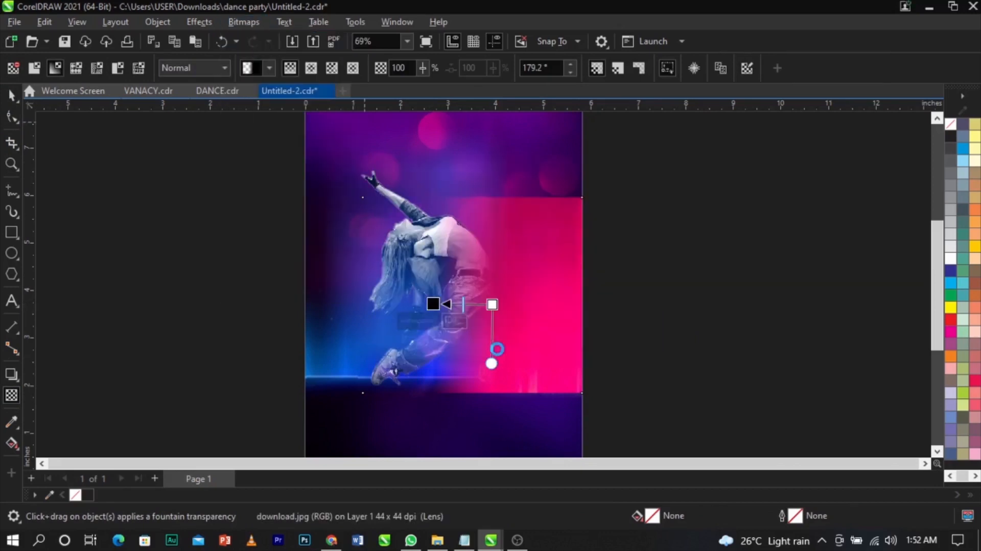
# - Fade the pink image's right edge with a short rightward linear transparency and convert the result to a bitmap
pyautogui.moveTo(528, 304)
pyautogui.mouseDown()
pyautogui.moveTo(573, 306)
pyautogui.moveTo(523, 305)
pyautogui.mouseUp()
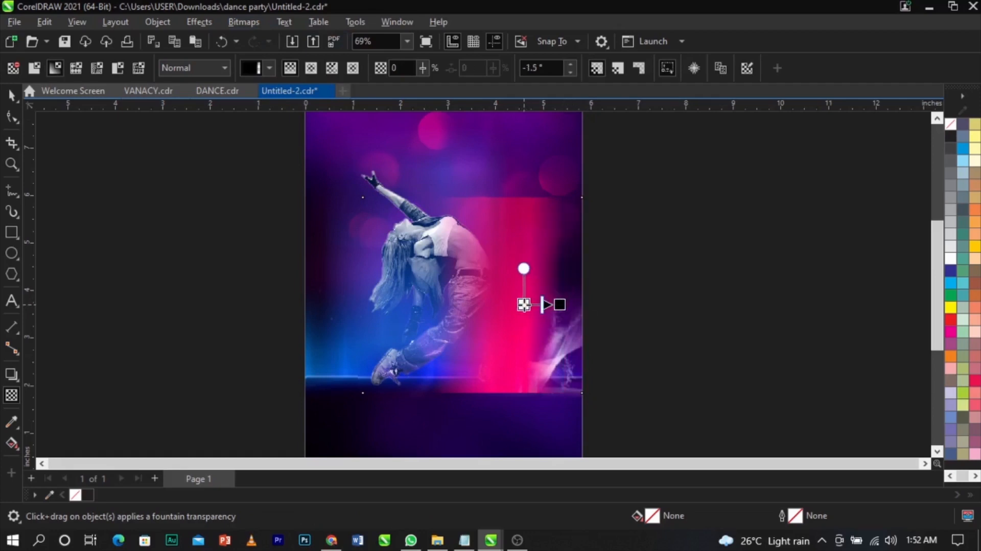
pyautogui.click(244, 22)
pyautogui.click(250, 33)
pyautogui.click(506, 348)
# - Fade the pink image's top edge with an upward linear transparency and convert the result to a 300 dpi RGB bitmap
pyautogui.moveTo(500, 251); pyautogui.dragTo(499, 207)
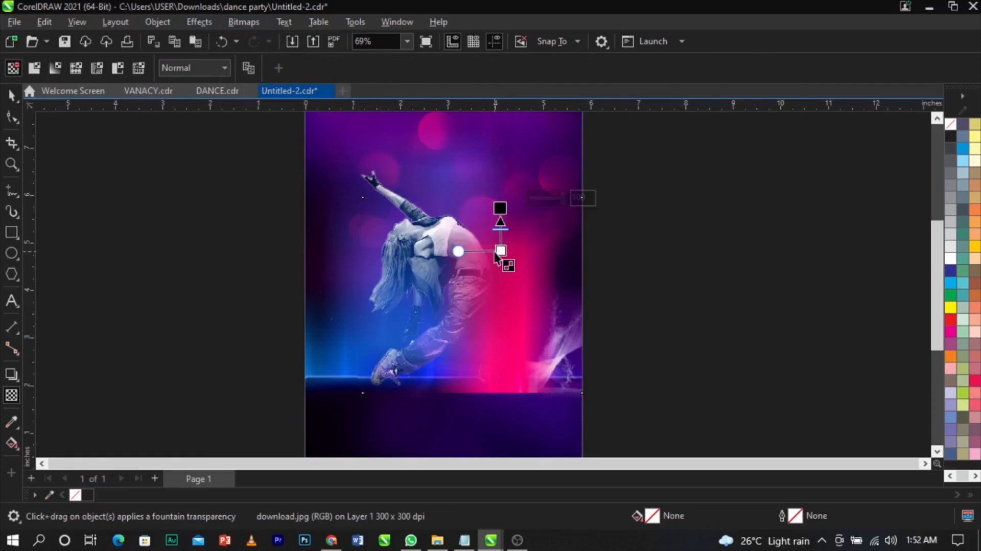
pyautogui.moveTo(499, 251)
pyautogui.mouseDown()
pyautogui.moveTo(500, 281)
pyautogui.moveTo(500, 266)
pyautogui.mouseUp()
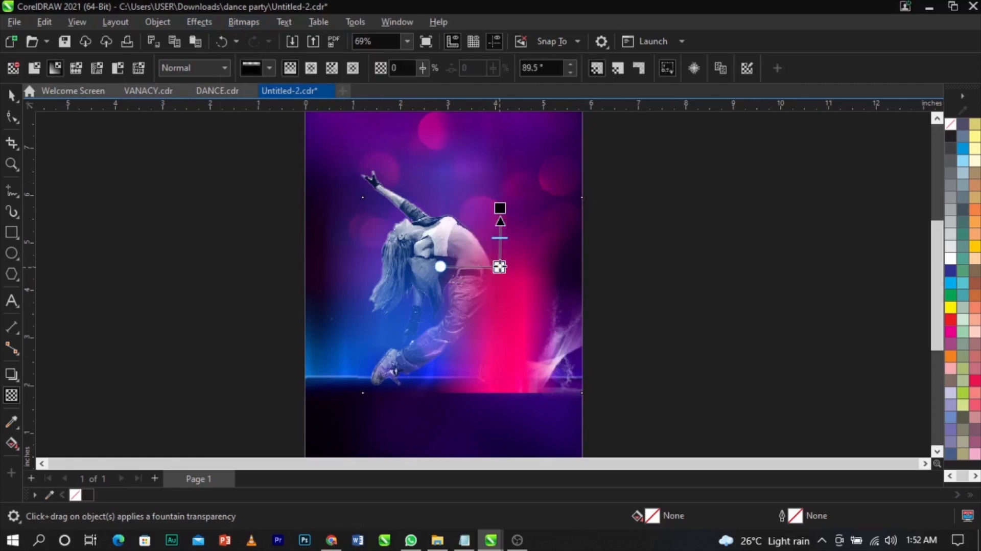
pyautogui.click(244, 23)
pyautogui.click(256, 41)
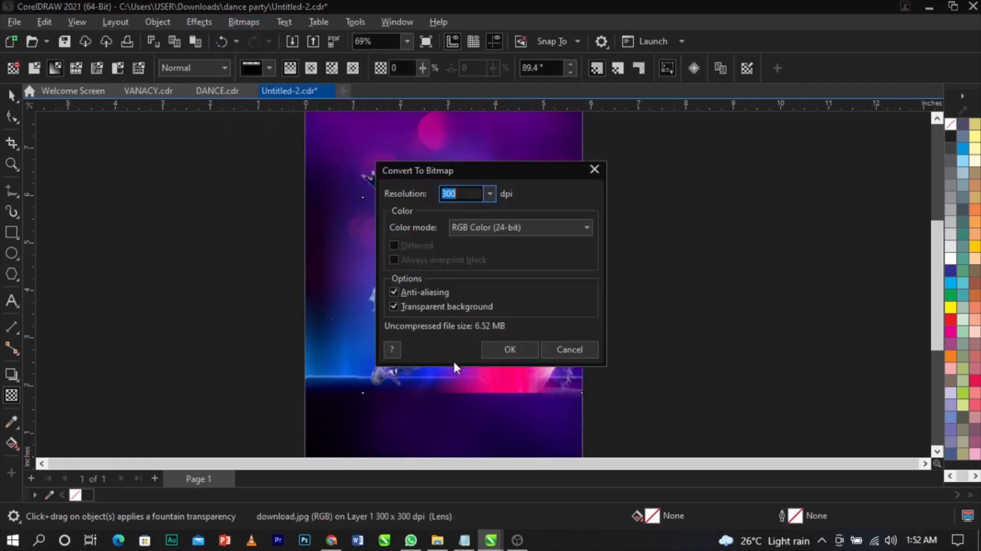
pyautogui.click(510, 350)
# - Fade the pink image's bottom edge with a downward linear transparency, try Soft Light, and set its merge mode to Screen
pyautogui.moveTo(507, 354); pyautogui.dragTo(505, 393)
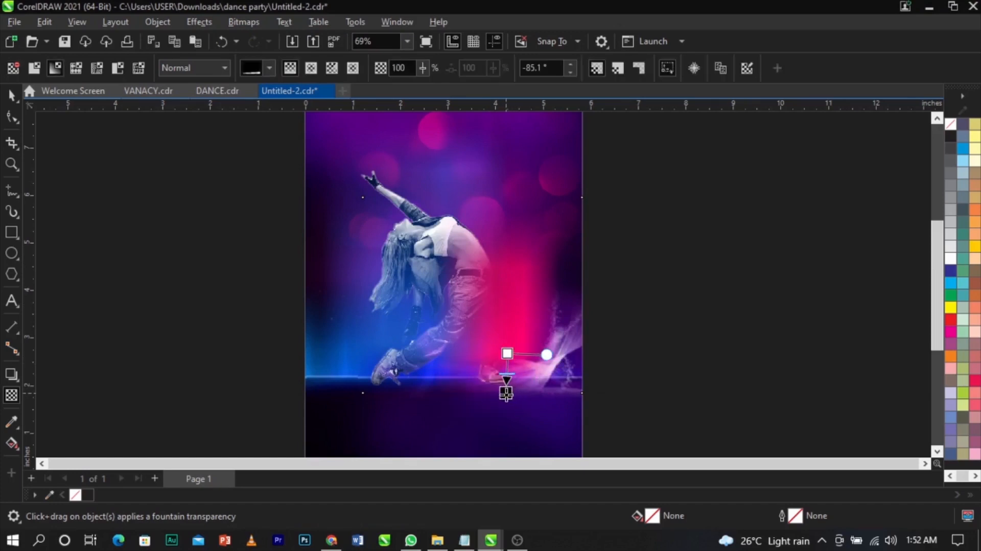
pyautogui.click(207, 69)
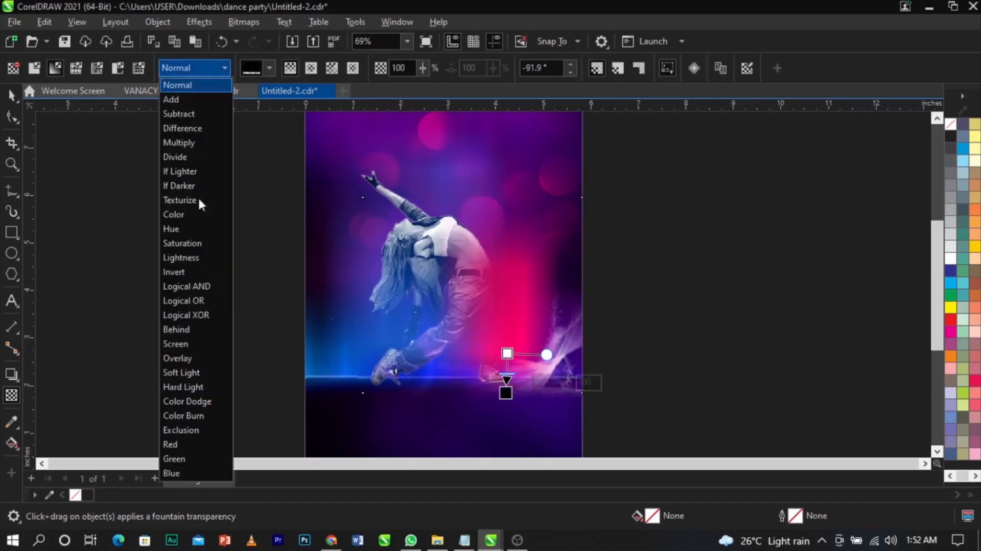
pyautogui.click(191, 343)
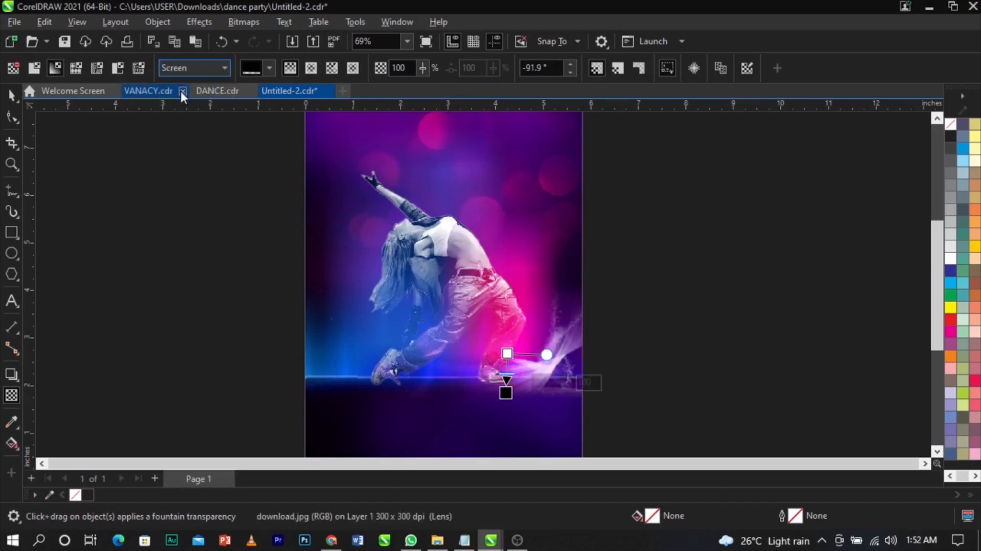
pyautogui.click(223, 68)
pyautogui.click(213, 371)
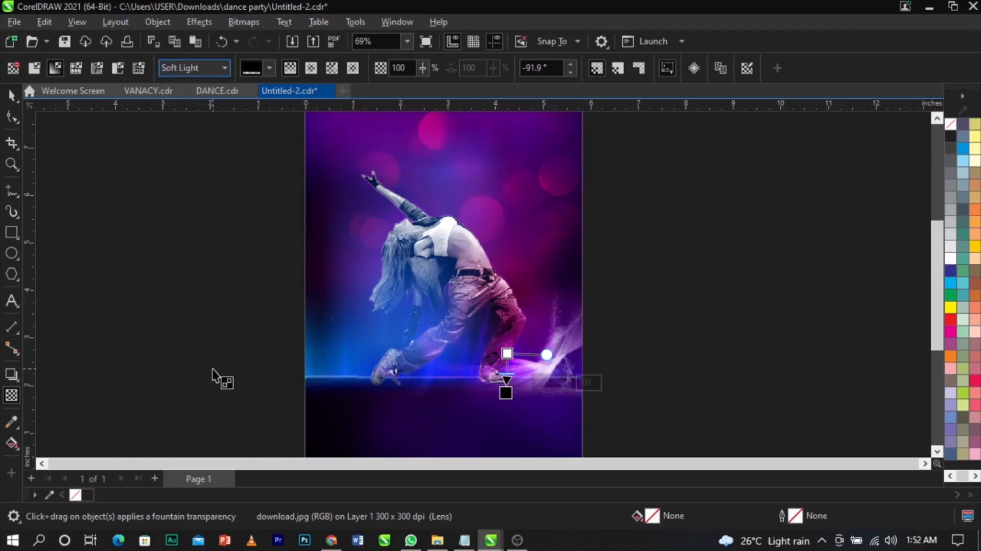
pyautogui.click(213, 65)
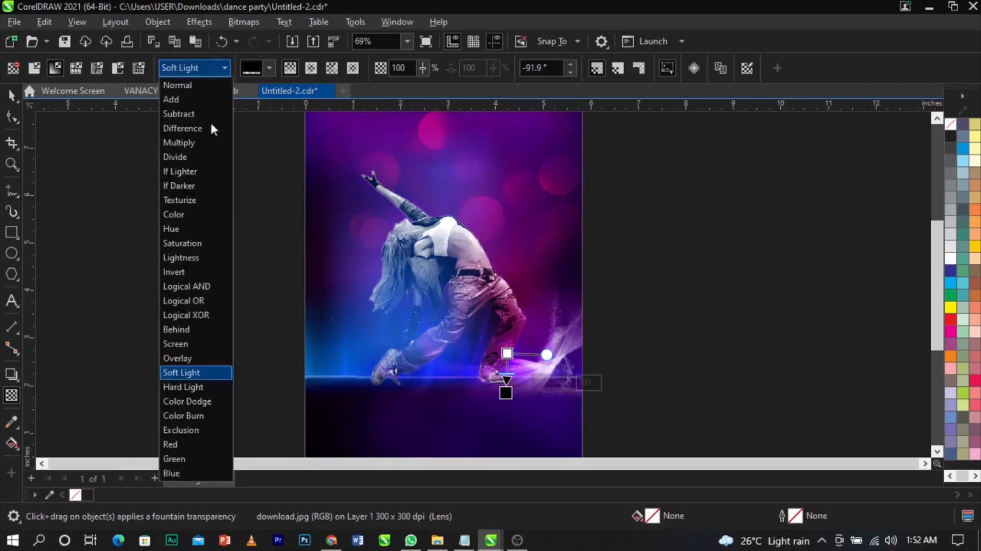
pyautogui.click(199, 345)
# - Soften the pink glow by setting its transparency start node to about 21
pyautogui.click(506, 307)
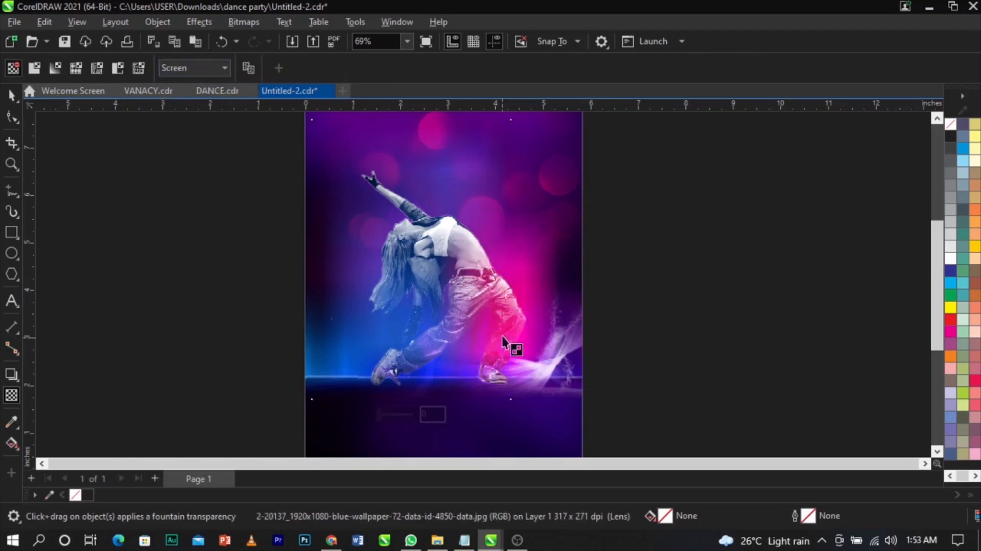
pyautogui.click(520, 285)
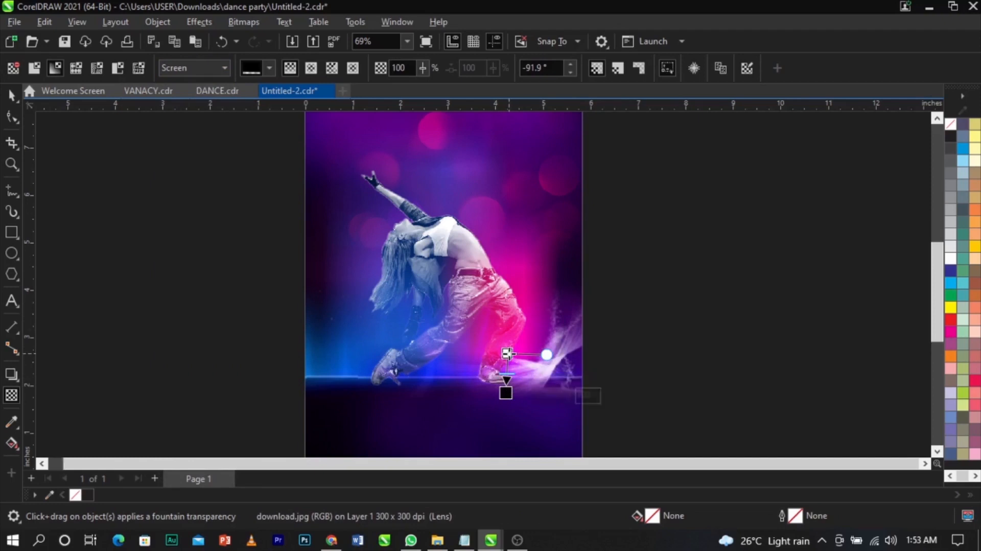
pyautogui.scroll(2, 508, 354)
pyautogui.click(505, 354)
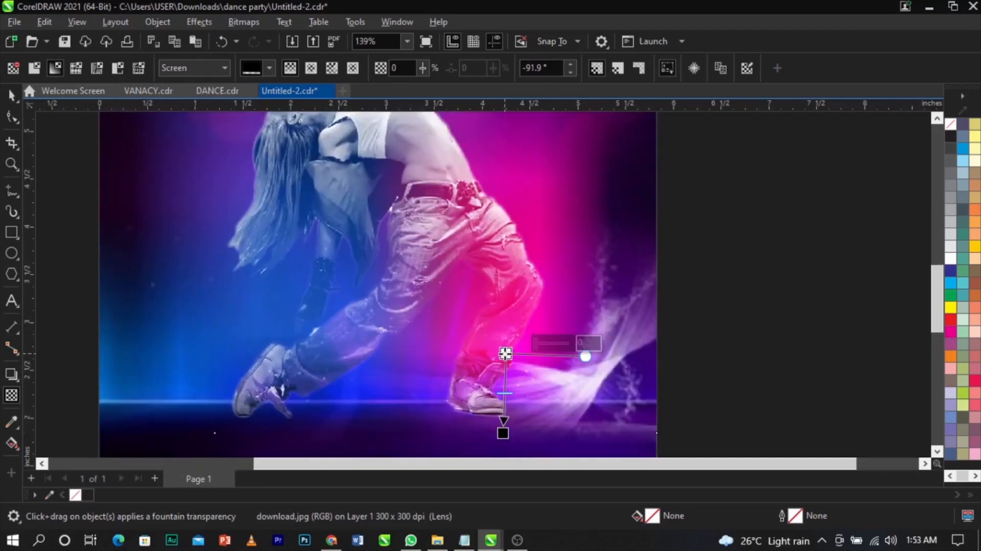
pyautogui.moveTo(531, 344); pyautogui.dragTo(542, 343)
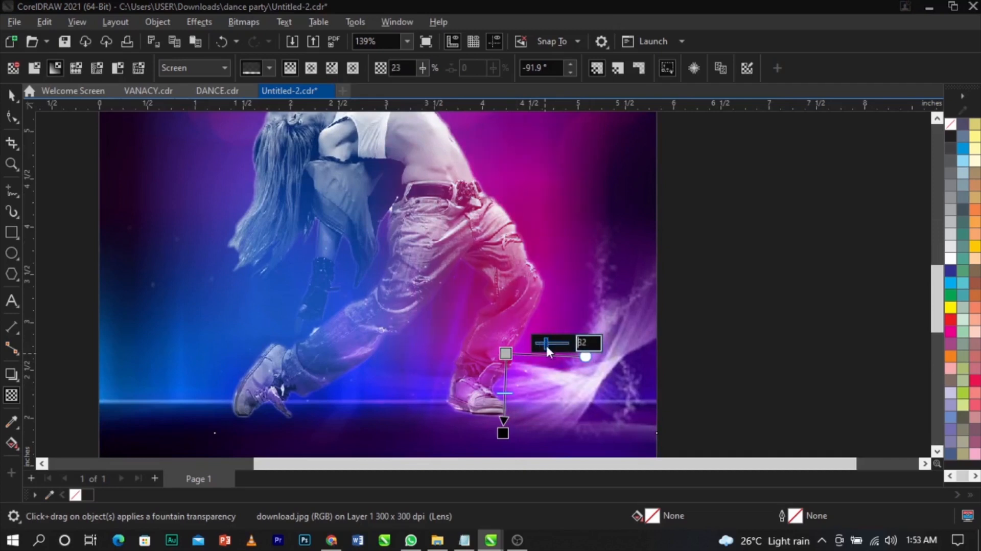
pyautogui.click(487, 321)
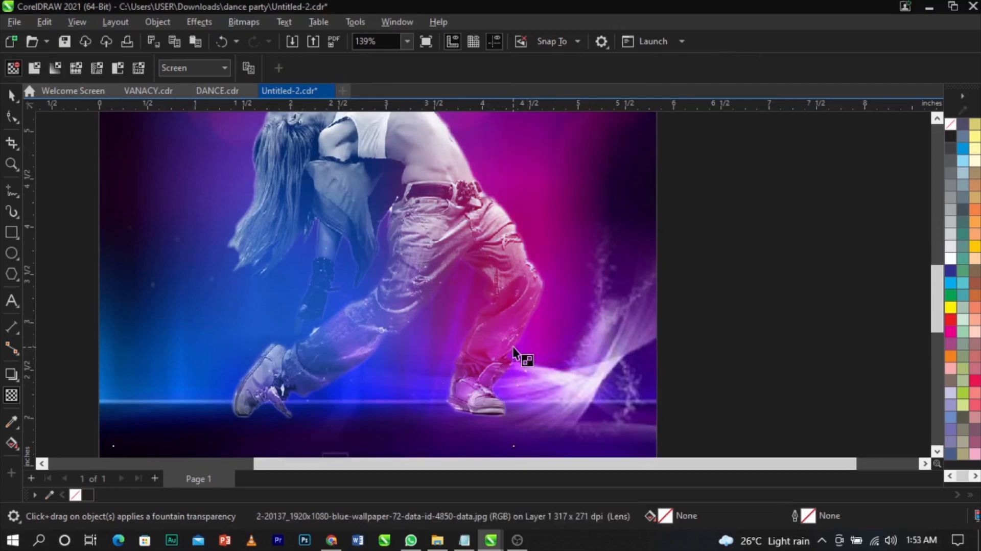
pyautogui.click(532, 328)
pyautogui.moveTo(545, 342); pyautogui.dragTo(543, 343)
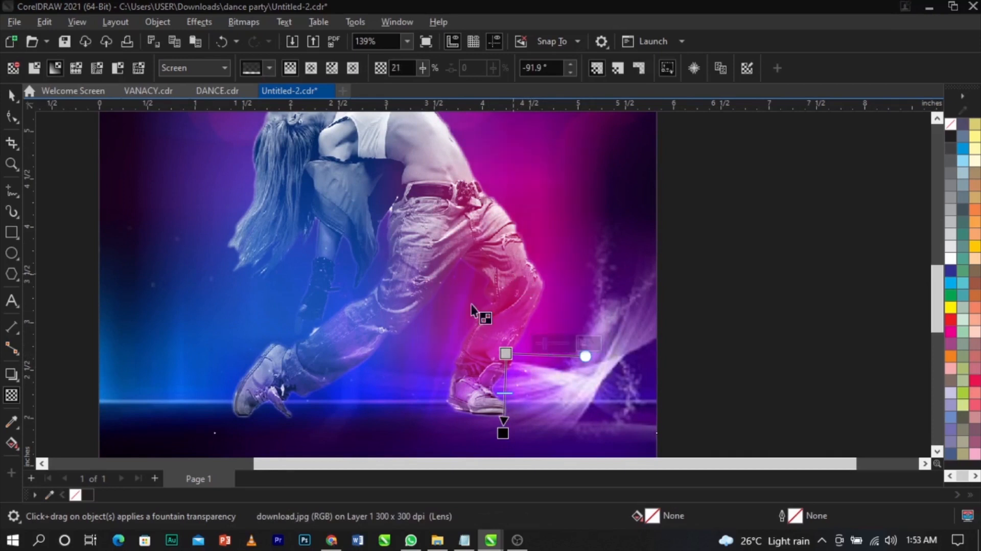
# - Reposition the pink glow over the dancer's legs so it is centred at about X 3.333, Y 3.714 inches
pyautogui.scroll(-1, 426, 328)
pyautogui.click(426, 329)
pyautogui.click(623, 321)
pyautogui.press('space')
pyautogui.moveTo(480, 285)
pyautogui.mouseDown()
pyautogui.moveTo(470, 286)
pyautogui.moveTo(492, 295)
pyautogui.mouseUp()
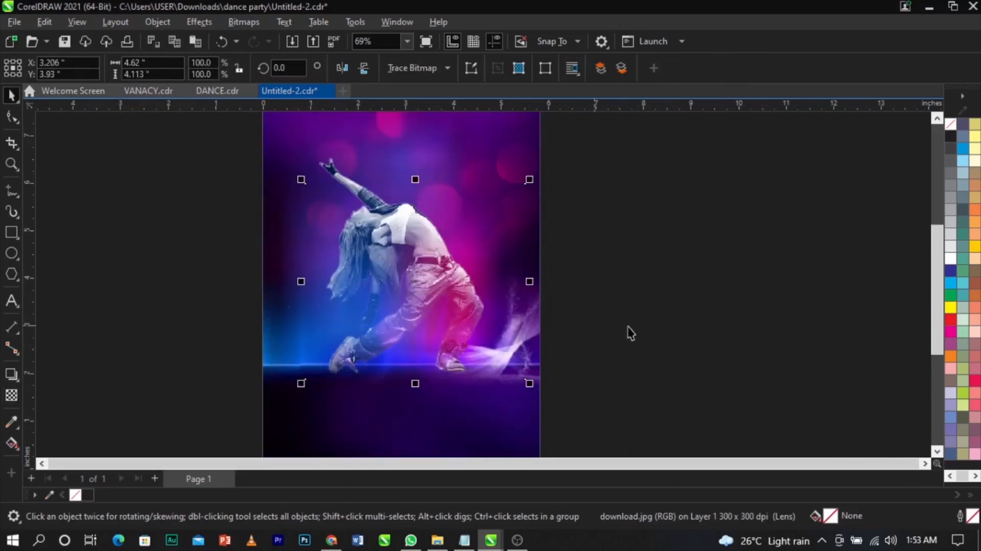
pyautogui.click(621, 311)
pyautogui.press('F4')
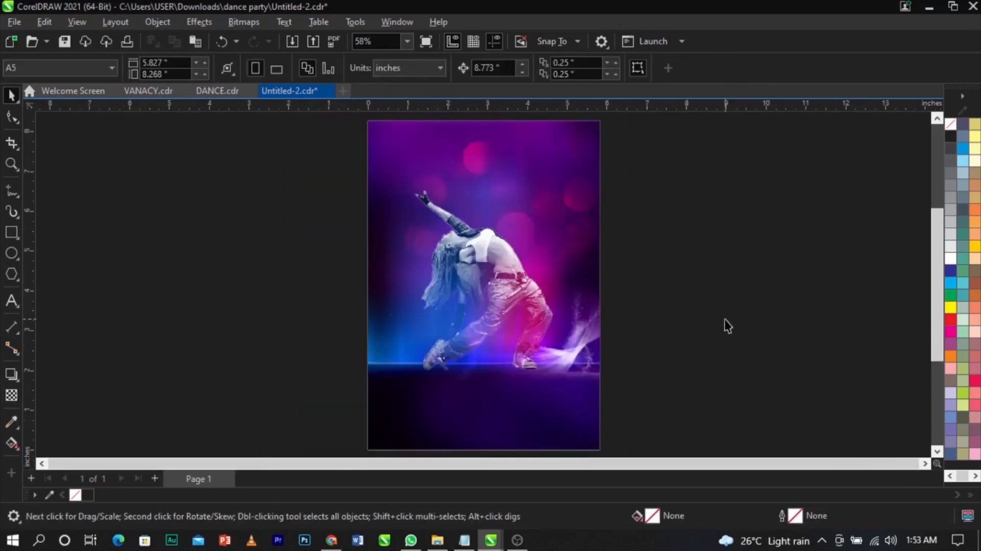
pyautogui.click(575, 316)
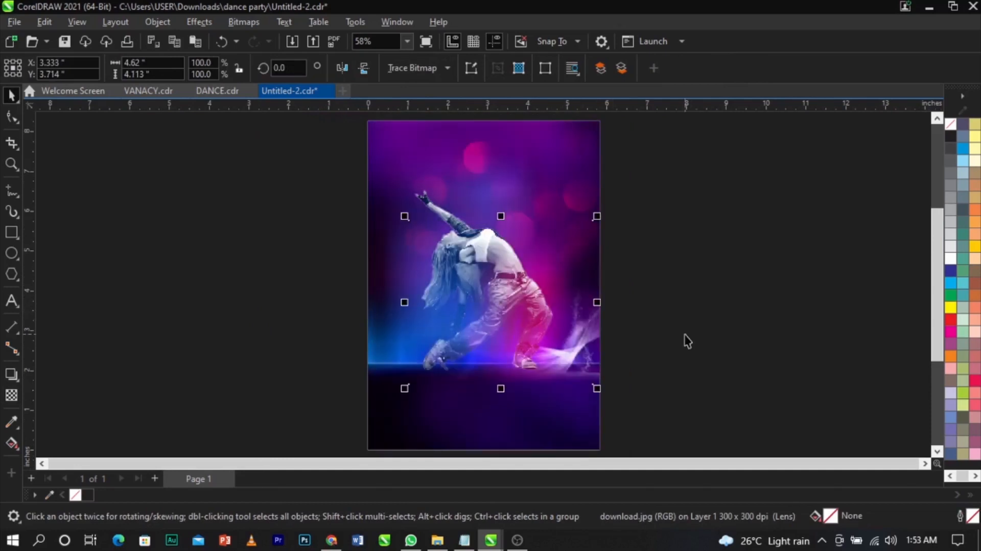
# - Draw a circle about 0.768 inches wide between the dancer's feet and fill it with black
pyautogui.press('z')
pyautogui.moveTo(394, 343); pyautogui.dragTo(650, 383)
pyautogui.press('space')
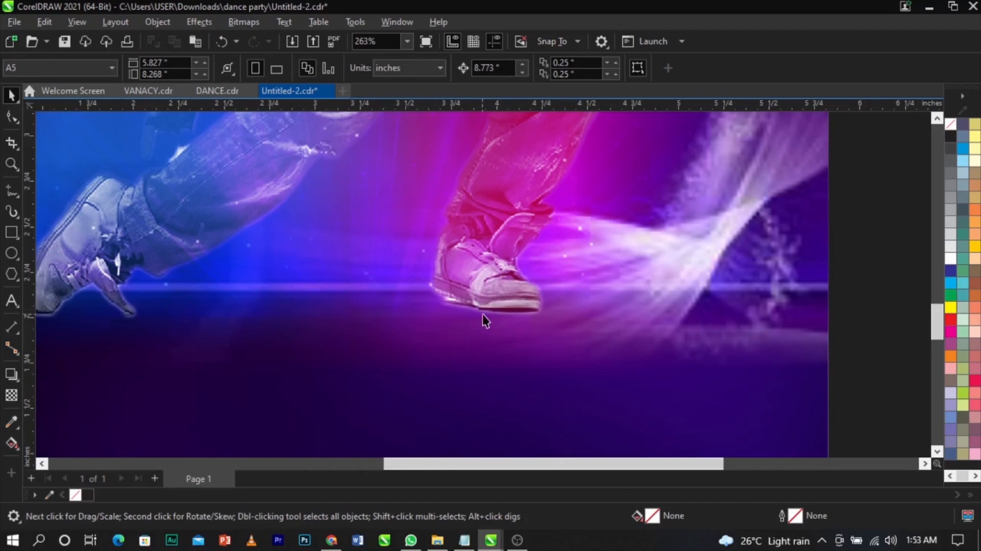
pyautogui.click(8, 255)
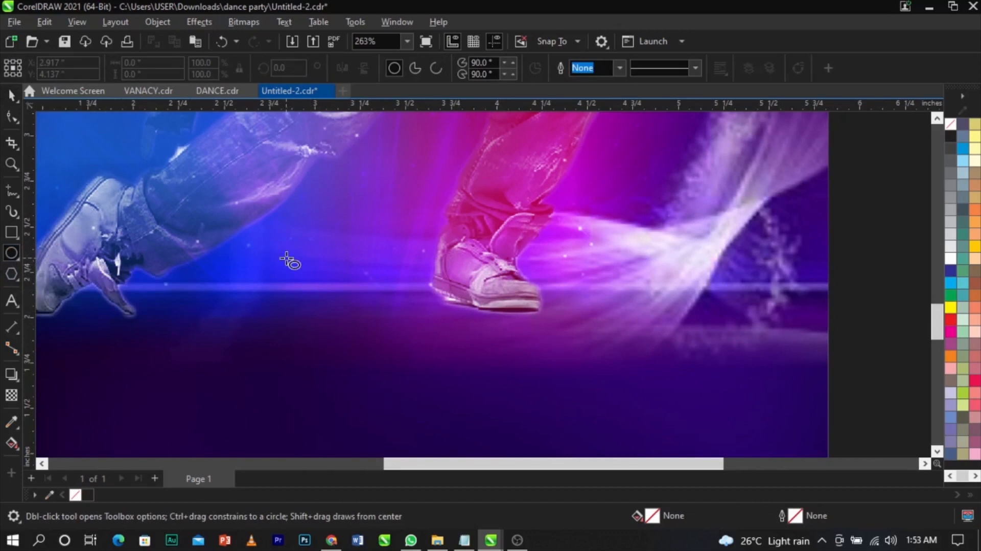
pyautogui.moveTo(266, 223); pyautogui.dragTo(409, 366)
pyautogui.press('space')
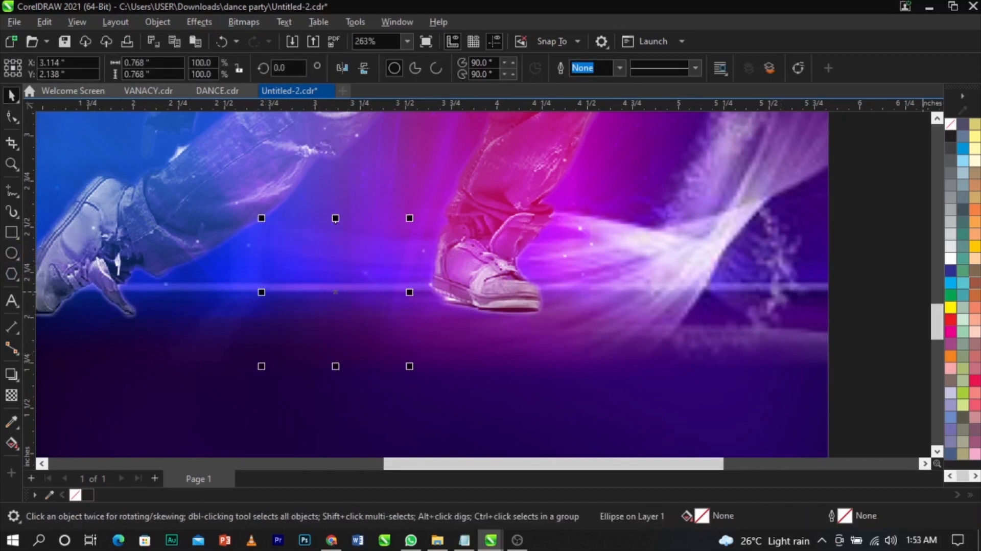
pyautogui.scroll(-1, 978, 323)
pyautogui.click(975, 321)
pyautogui.moveTo(360, 304); pyautogui.dragTo(369, 305)
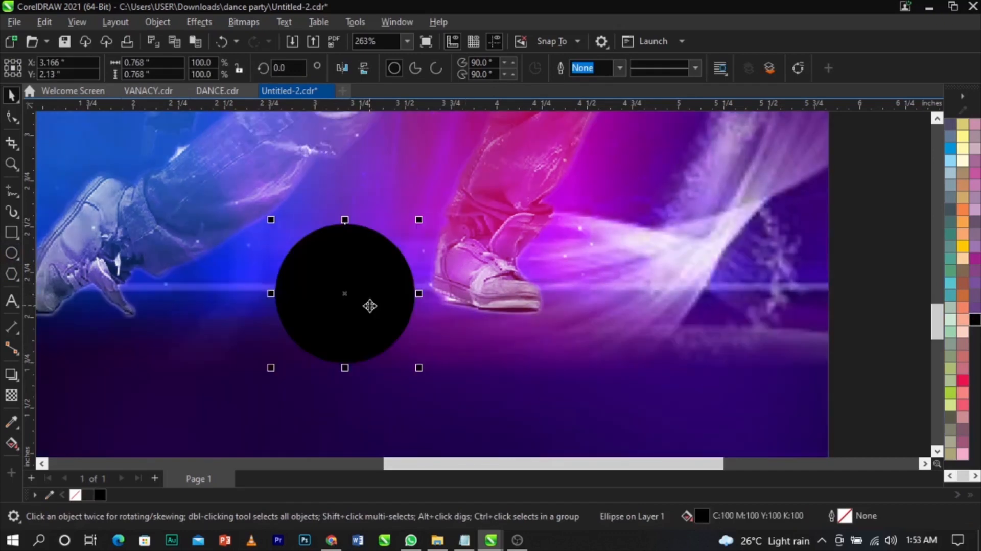
# - Remove any outline from the black circle and shift it slightly upward between the feet
pyautogui.click(245, 21)
pyautogui.click(391, 335)
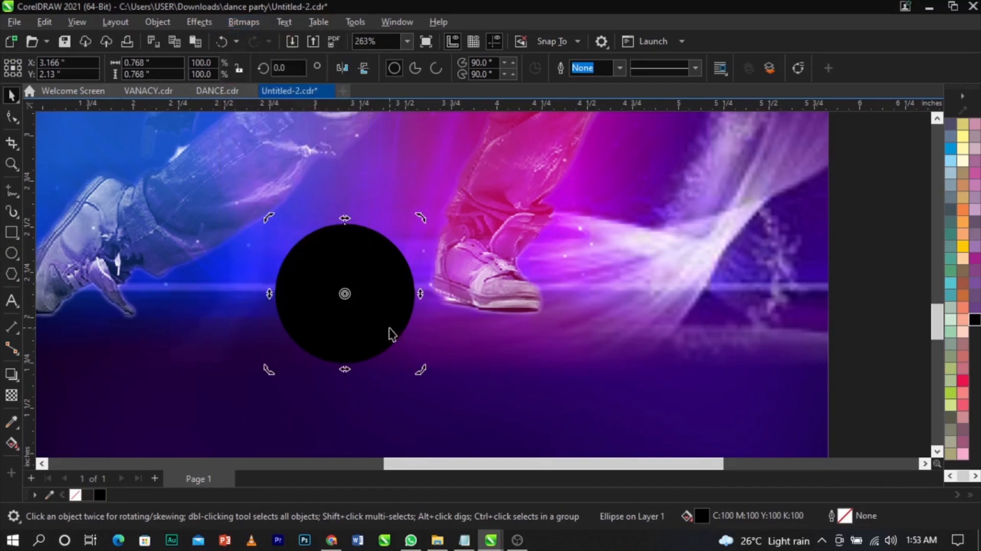
pyautogui.scroll(2, 320, 269)
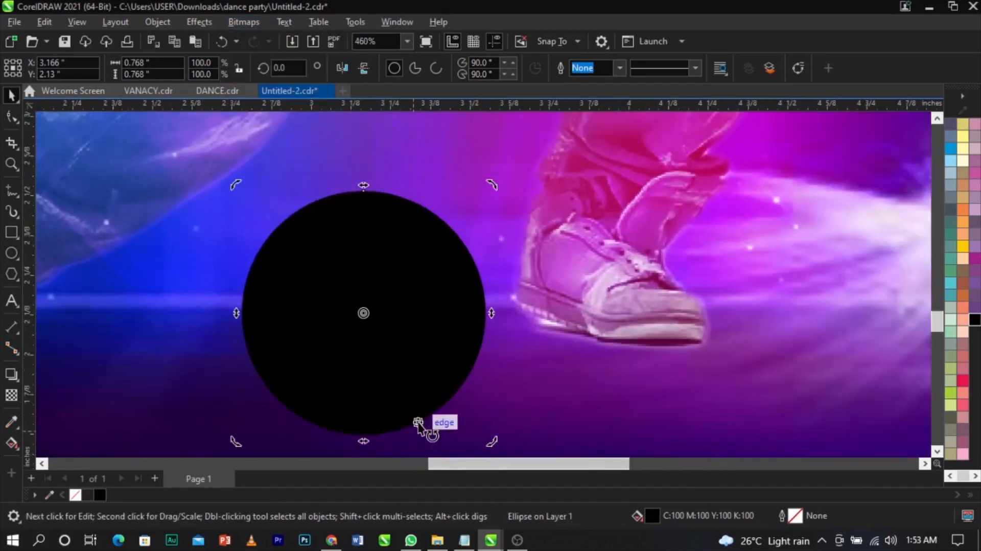
pyautogui.rightClick(950, 128)
pyautogui.click(894, 259)
pyautogui.scroll(-1, 412, 238)
pyautogui.click(439, 313)
pyautogui.moveTo(430, 298); pyautogui.dragTo(430, 284)
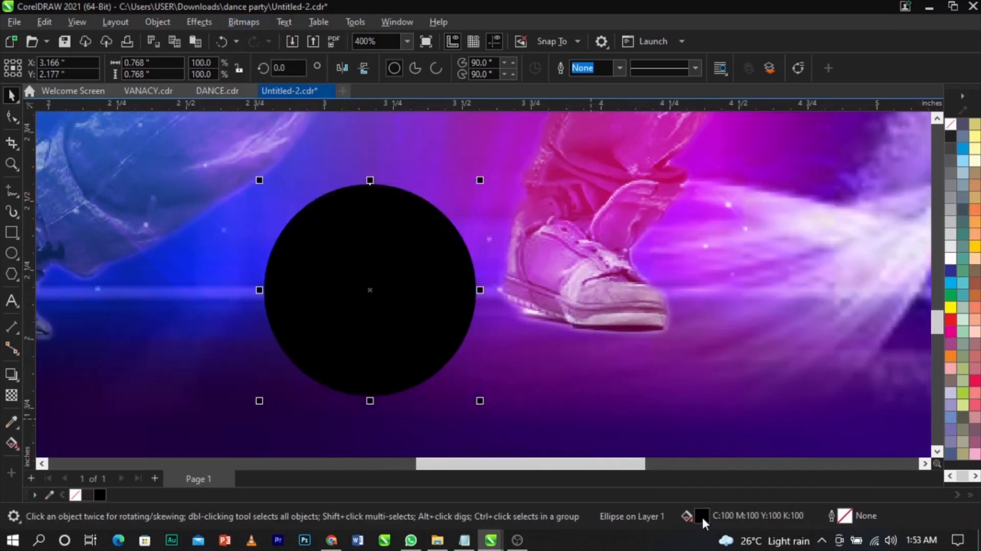
# - Change the circle's uniform fill to the RGB color model with pure black, #000000
pyautogui.doubleClick(702, 516)
pyautogui.moveTo(354, 65); pyautogui.dragTo(588, 45)
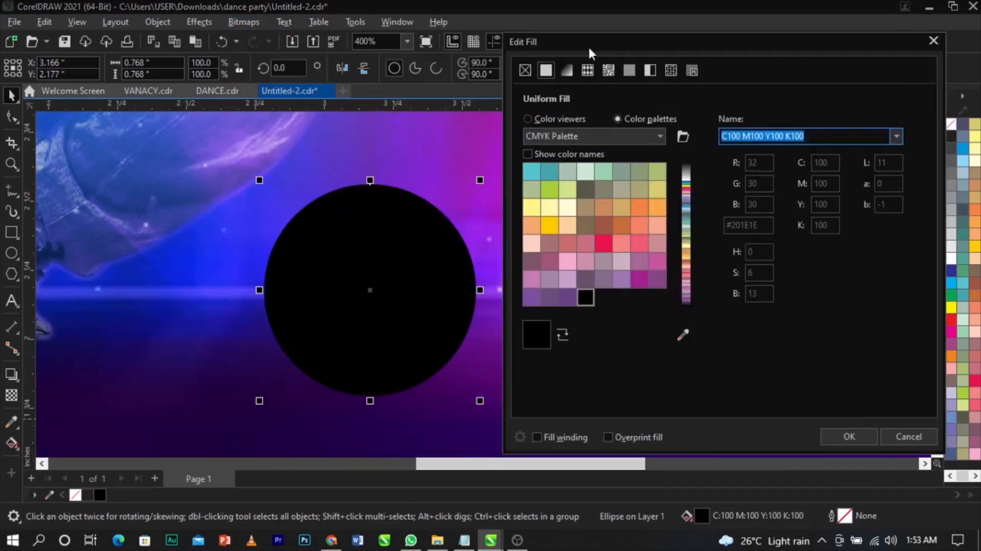
pyautogui.click(561, 118)
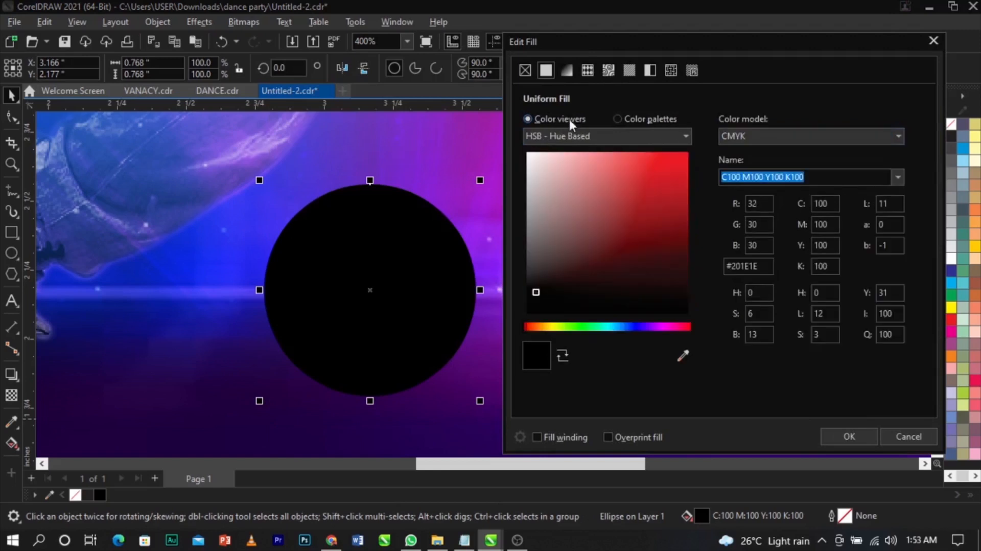
pyautogui.click(742, 137)
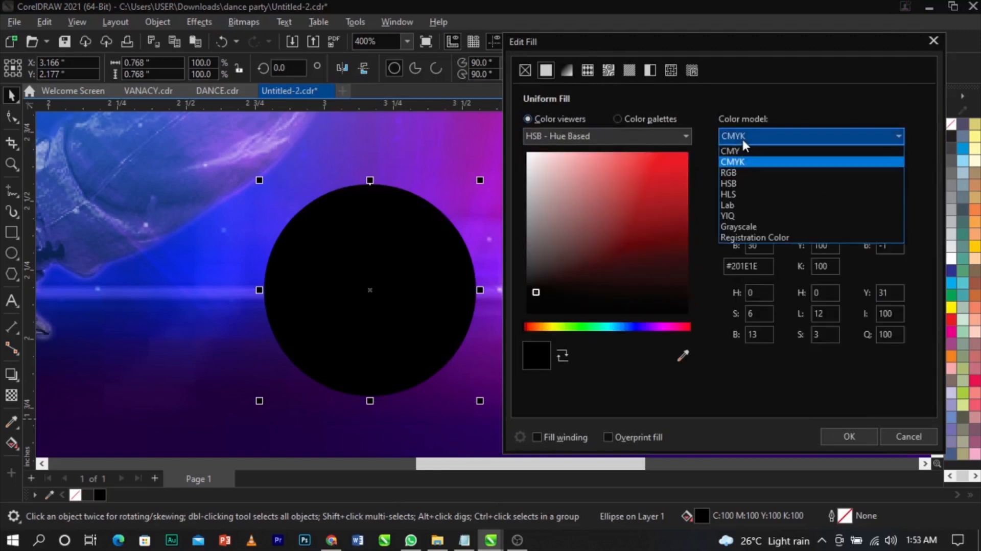
pyautogui.click(737, 172)
pyautogui.click(526, 313)
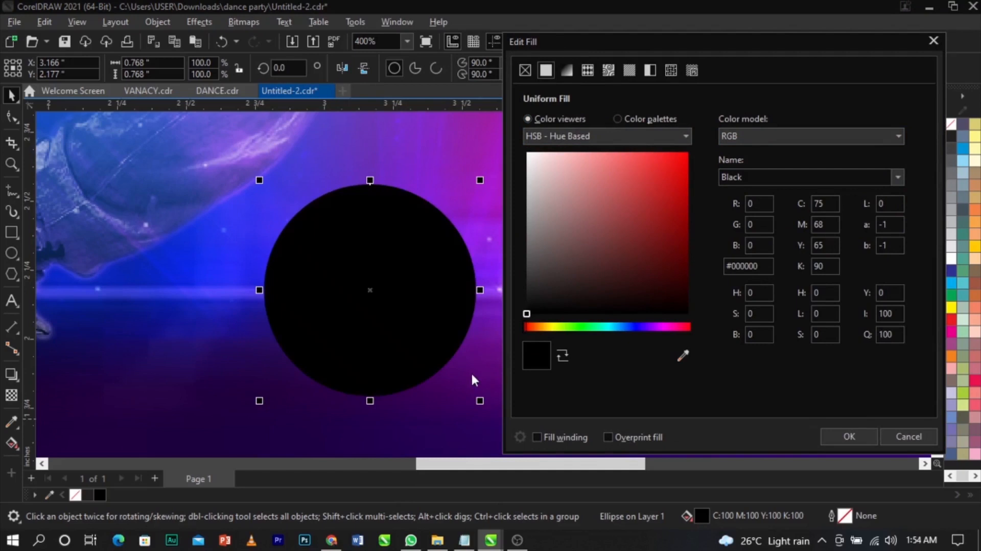
pyautogui.click(849, 436)
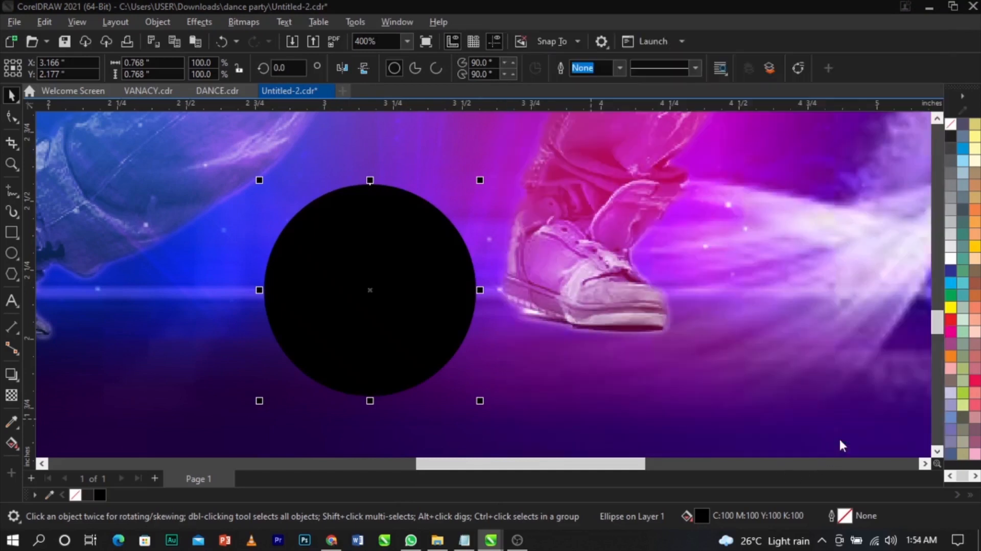
# - Apply a Gaussian Blur with an increased radius to the black circle and convert it to a bitmap
pyautogui.click(204, 21)
pyautogui.moveTo(226, 107)
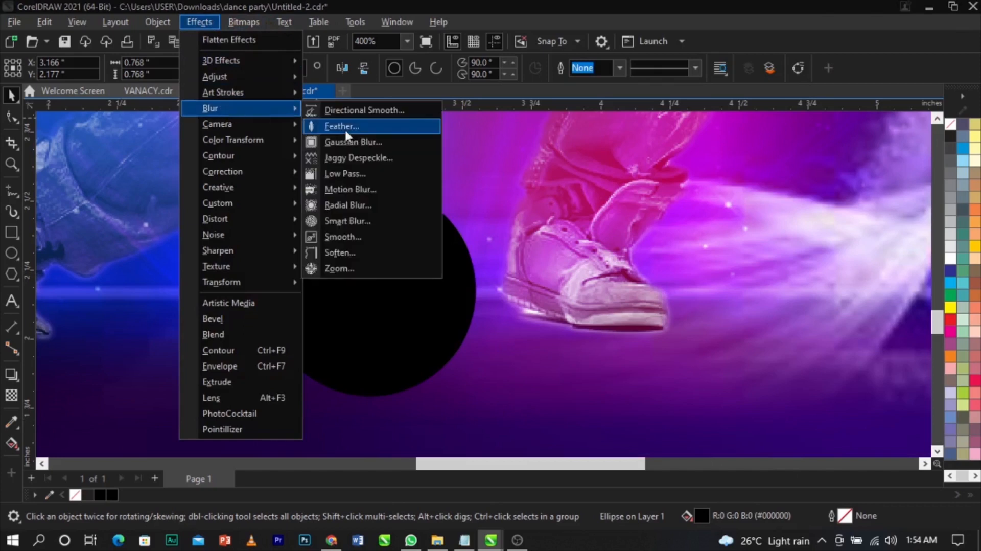
pyautogui.click(352, 142)
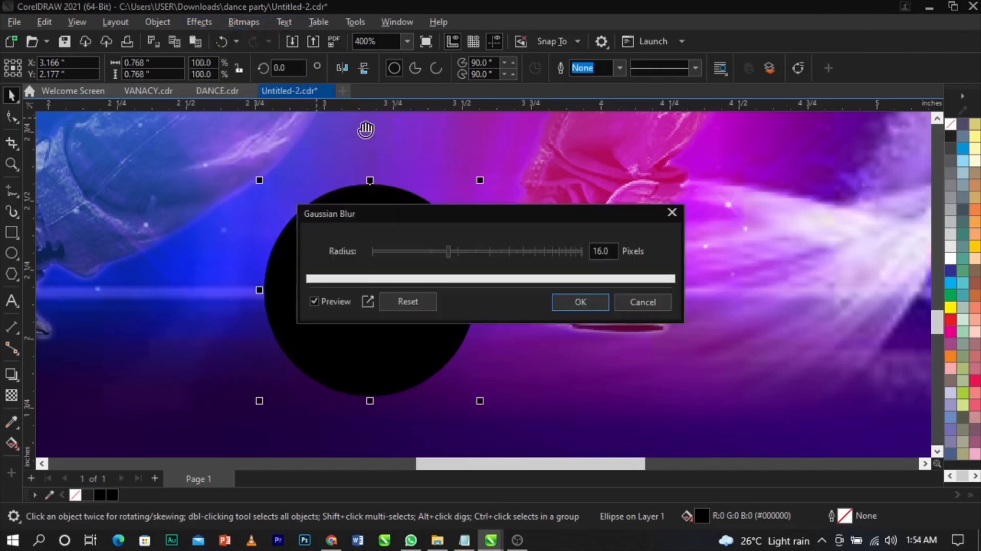
pyautogui.click(501, 251)
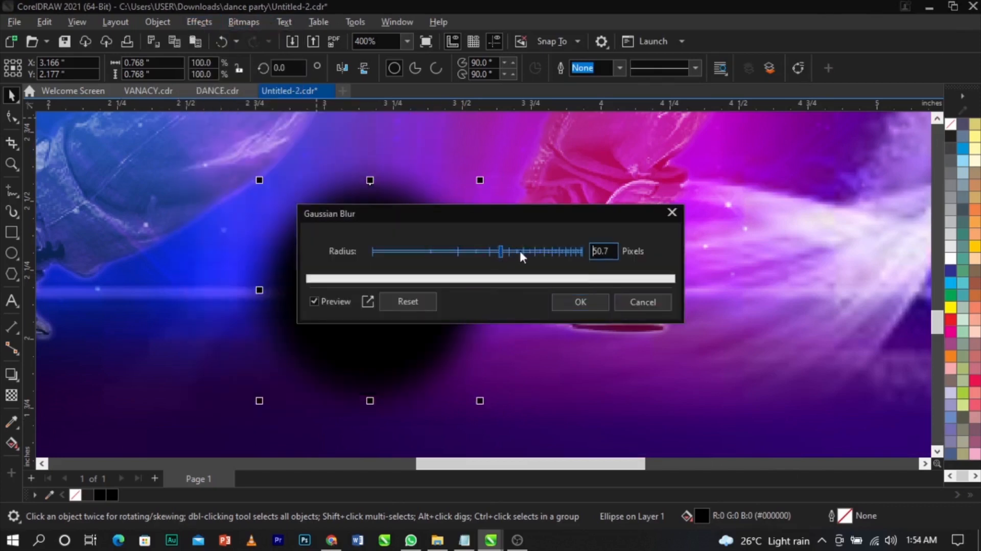
pyautogui.click(577, 302)
pyautogui.click(250, 22)
pyautogui.click(263, 38)
pyautogui.click(510, 349)
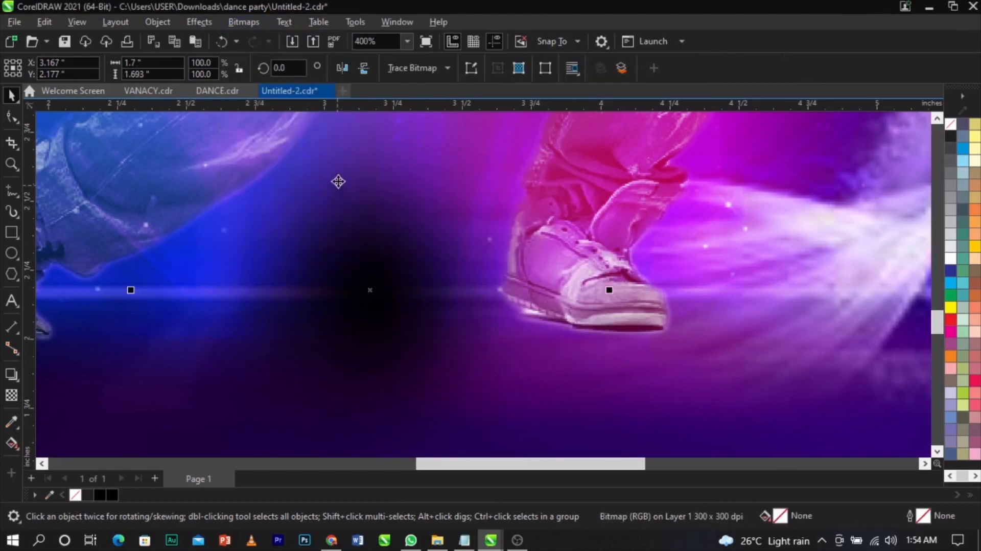
# - Flatten the blurred circle to about 1.7 × 0.184 inches and place it under the dancer's front shoe as a shadow
pyautogui.scroll(-4, 390, 221)
pyautogui.moveTo(383, 161); pyautogui.dragTo(496, 264)
pyautogui.scroll(1, 416, 250)
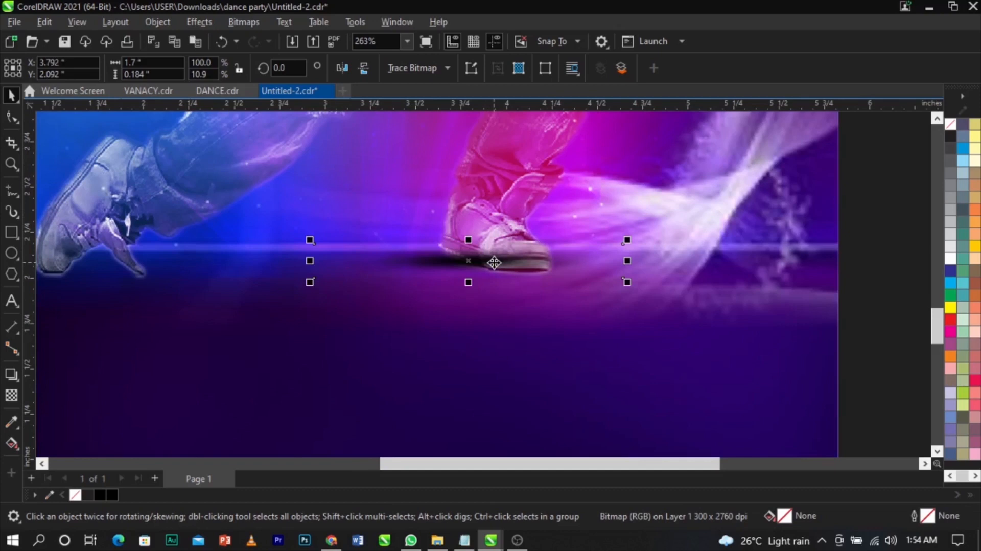
# - Reorder the shadow behind the dancer's shoe and stretch it toward the rear foot to about 2.073 inches wide
pyautogui.hotkey('shift', 'pagedown')
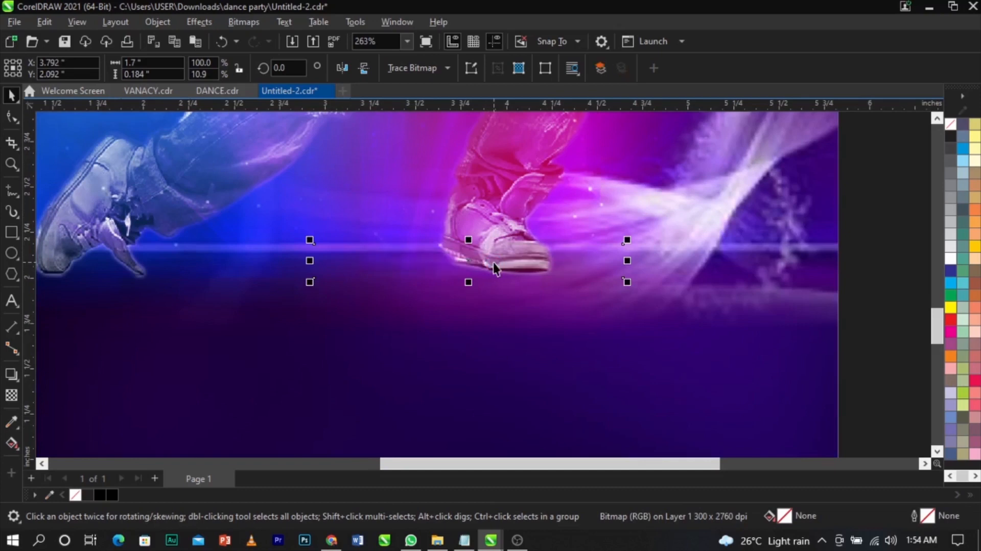
pyautogui.hotkey('ctrl', 'pageup')
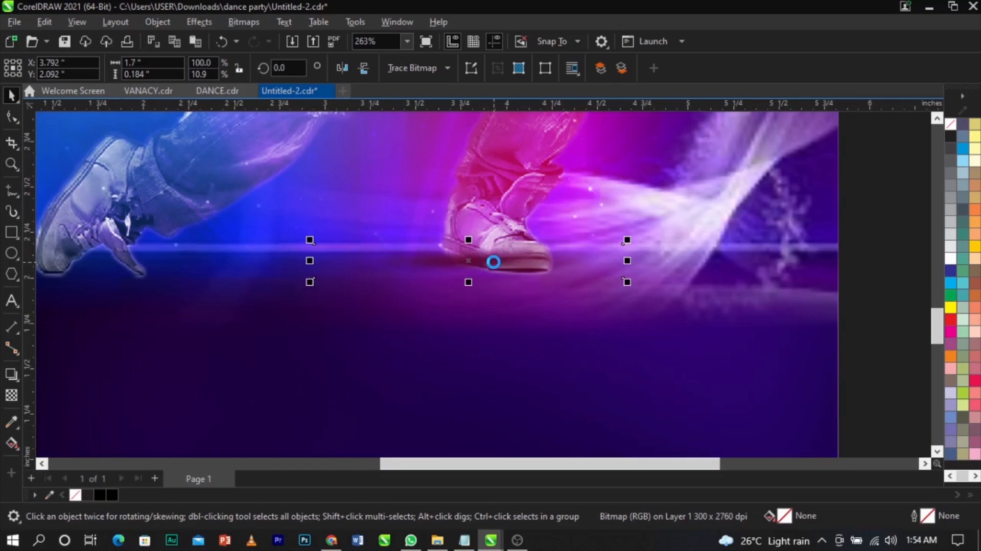
pyautogui.hotkey('ctrl', 'pagedown')
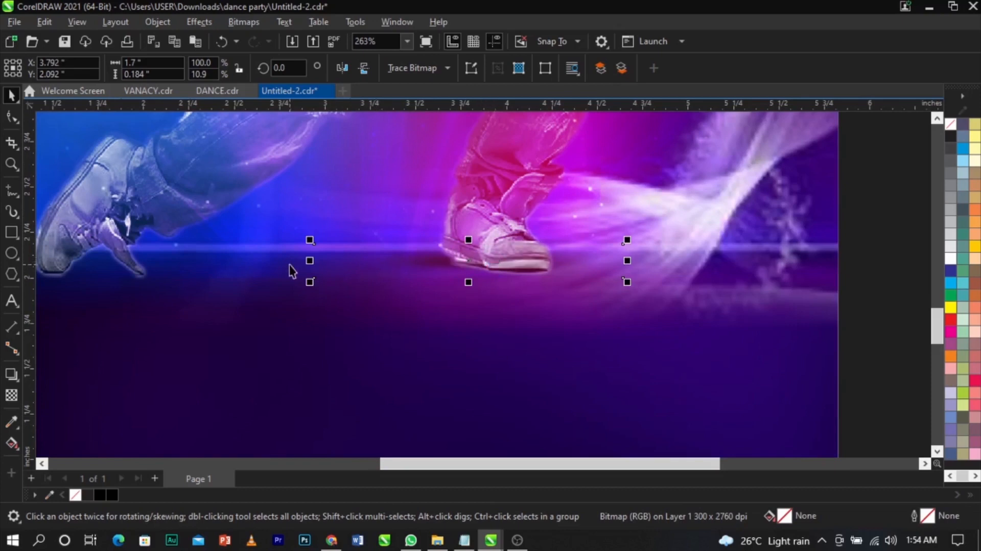
pyautogui.moveTo(308, 267); pyautogui.dragTo(241, 267)
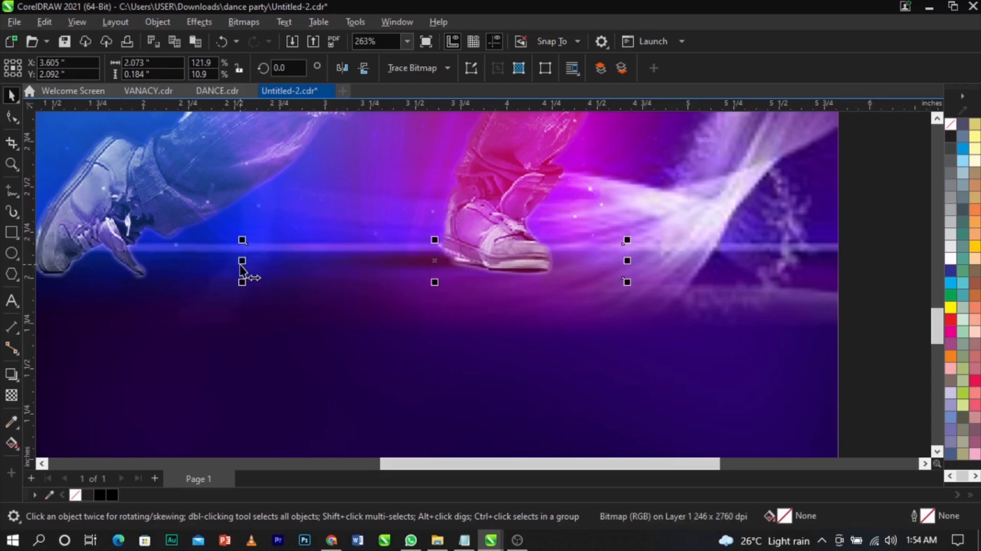
# - Place a copy of the dark shadow bitmap beneath the dancer's rear shoe and nudge it just below the sole
pyautogui.moveTo(436, 259); pyautogui.dragTo(244, 265)
pyautogui.scroll(-2, 453, 261)
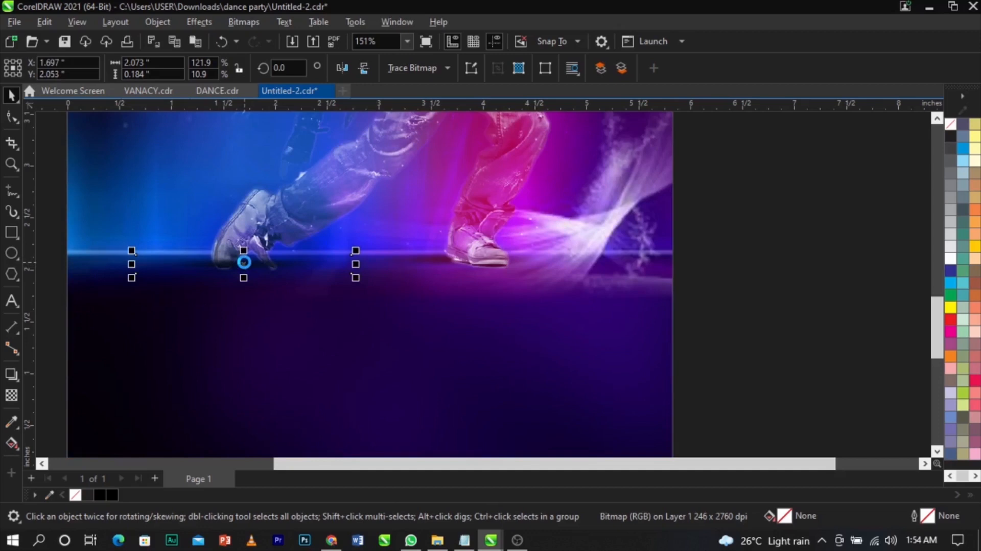
pyautogui.scroll(1, 245, 262)
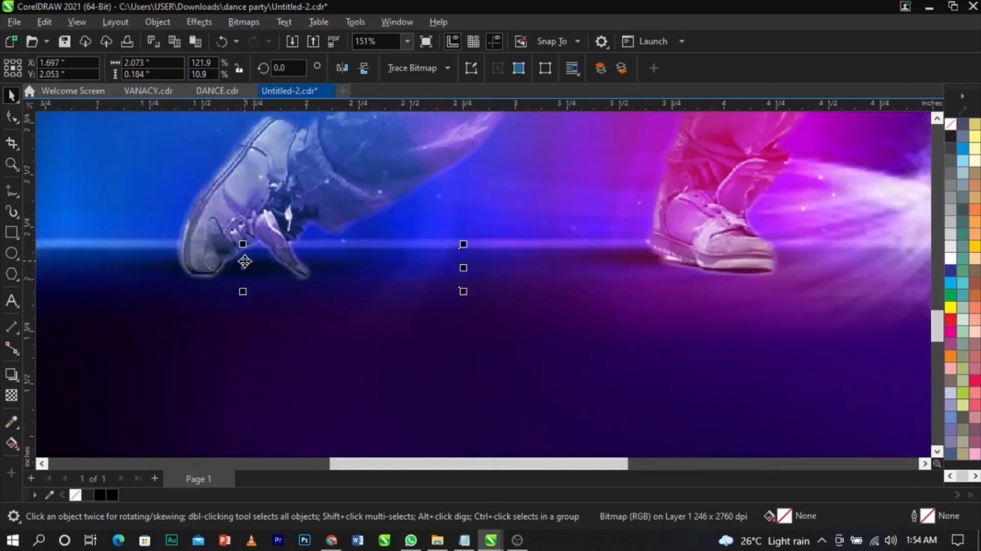
pyautogui.moveTo(244, 264); pyautogui.dragTo(238, 279)
pyautogui.hotkey('ctrl', 'z')
pyautogui.scroll(-1, 544, 284)
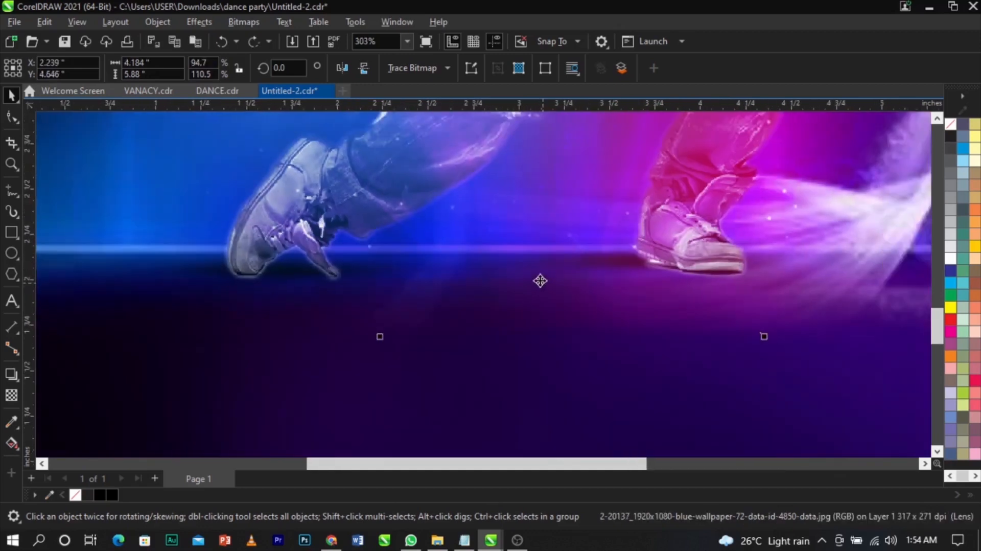
pyautogui.moveTo(72, 219); pyautogui.dragTo(547, 339)
pyautogui.scroll(2, 361, 269)
pyautogui.moveTo(344, 260); pyautogui.dragTo(344, 271)
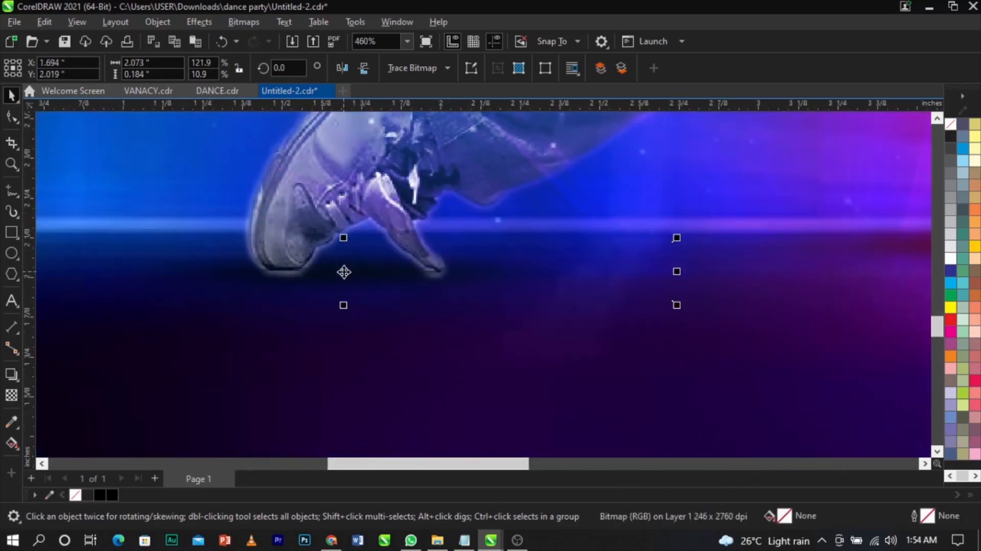
pyautogui.press('F4')
pyautogui.click(730, 318)
pyautogui.scroll(-3, 504, 313)
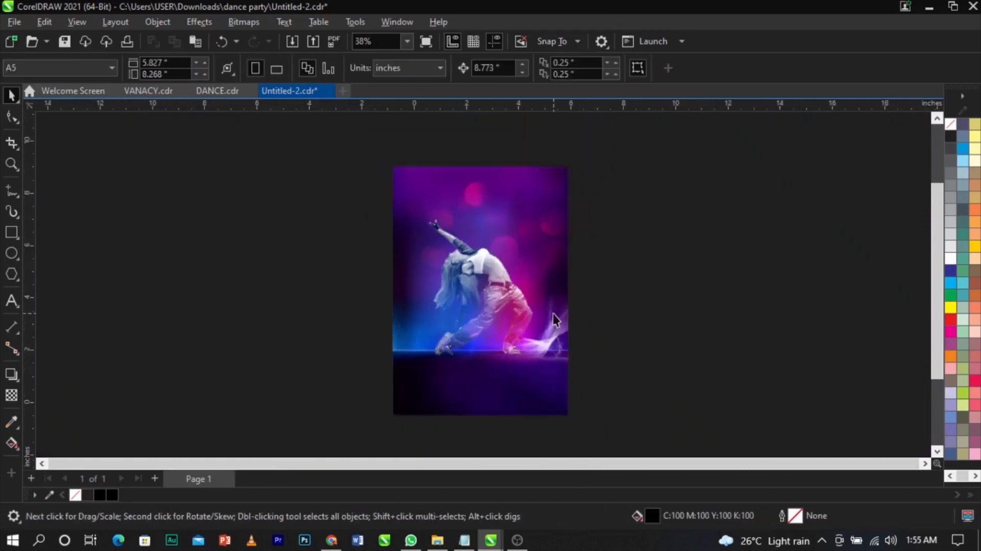
pyautogui.scroll(5, 553, 314)
pyautogui.scroll(-1, 401, 228)
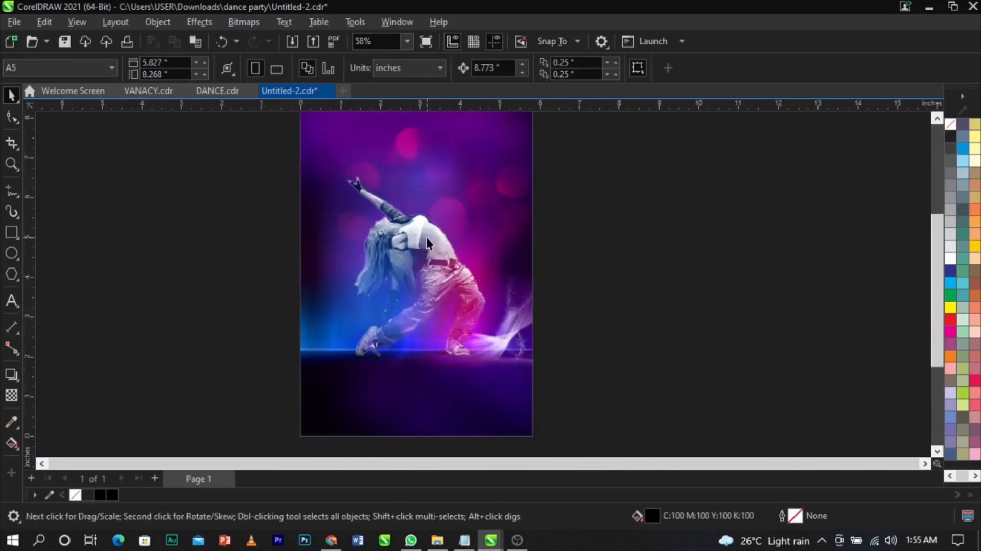
pyautogui.press('F4')
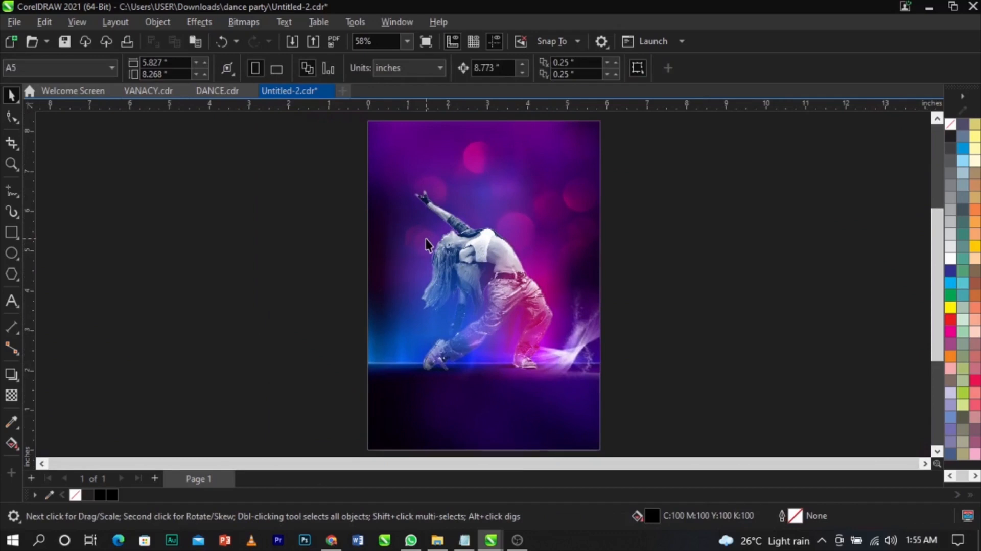
# - Switch to Notepad and copy the event text from CLUBAZ through 10 MAY 2022
pyautogui.click(464, 540)
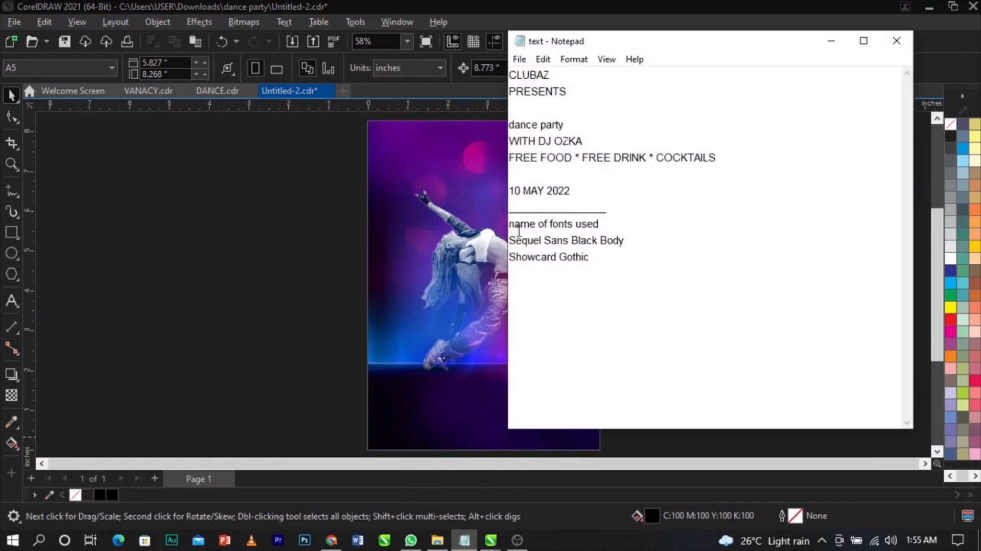
pyautogui.moveTo(517, 240); pyautogui.dragTo(613, 265)
pyautogui.click(568, 209)
pyautogui.moveTo(570, 192); pyautogui.dragTo(491, 75)
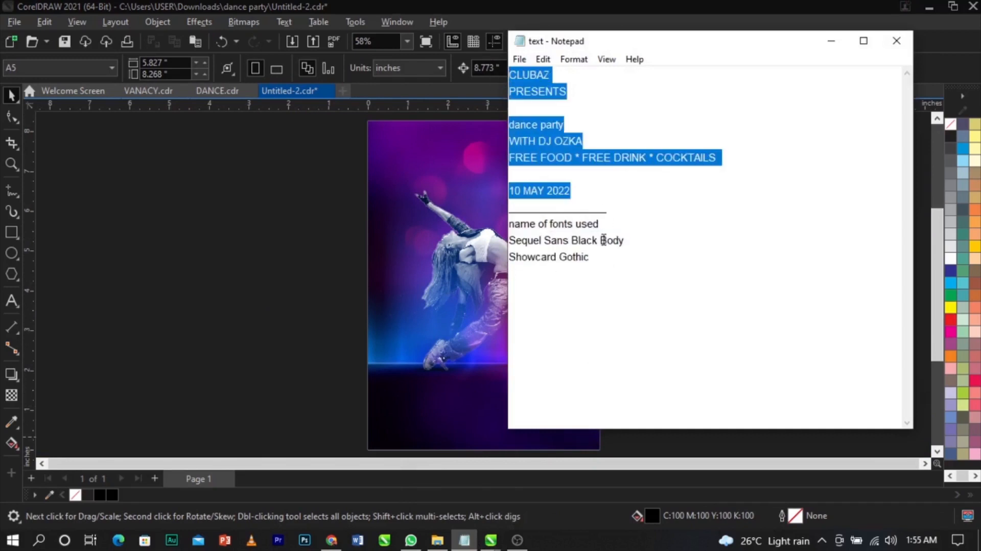
# - Switch back to CorelDRAW, paste the event text as artistic text beside the poster page, and fill it white
pyautogui.click(348, 314)
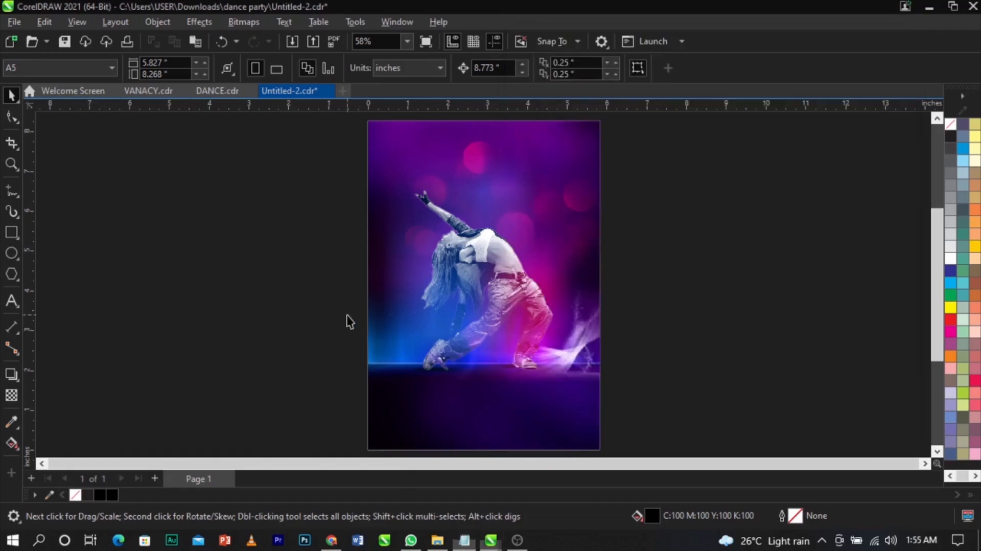
pyautogui.click(12, 300)
pyautogui.click(652, 235)
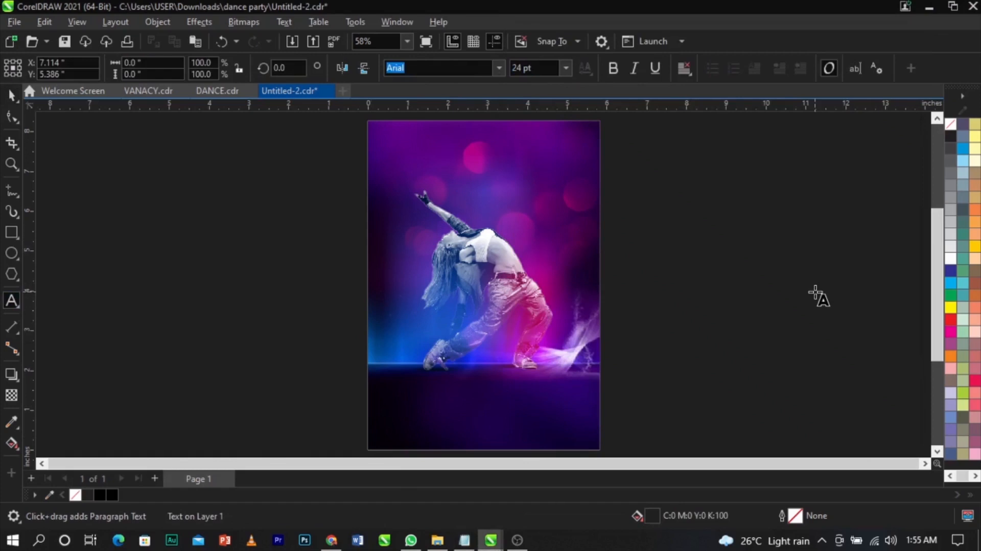
pyautogui.hotkey('ctrl', 'v')
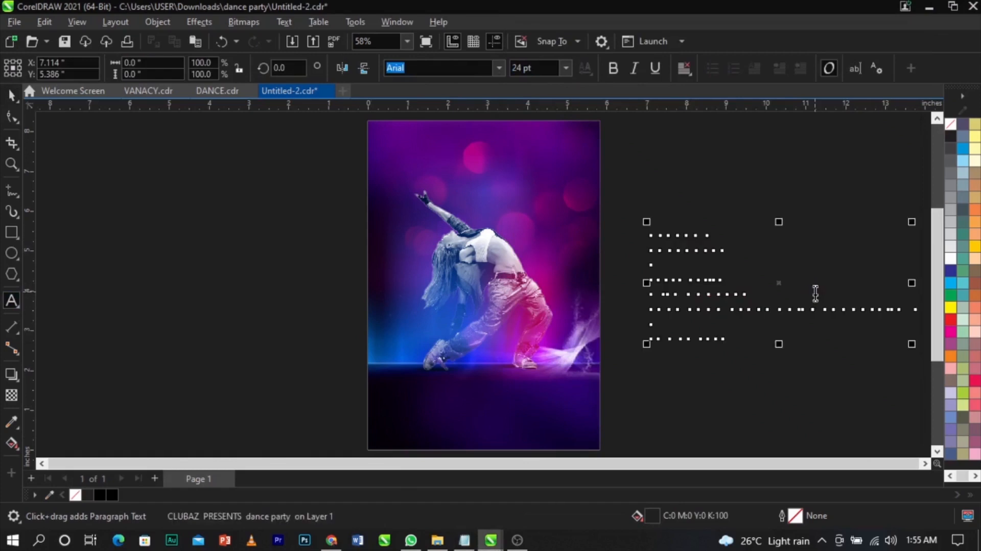
pyautogui.hotkey('ctrl', 'space')
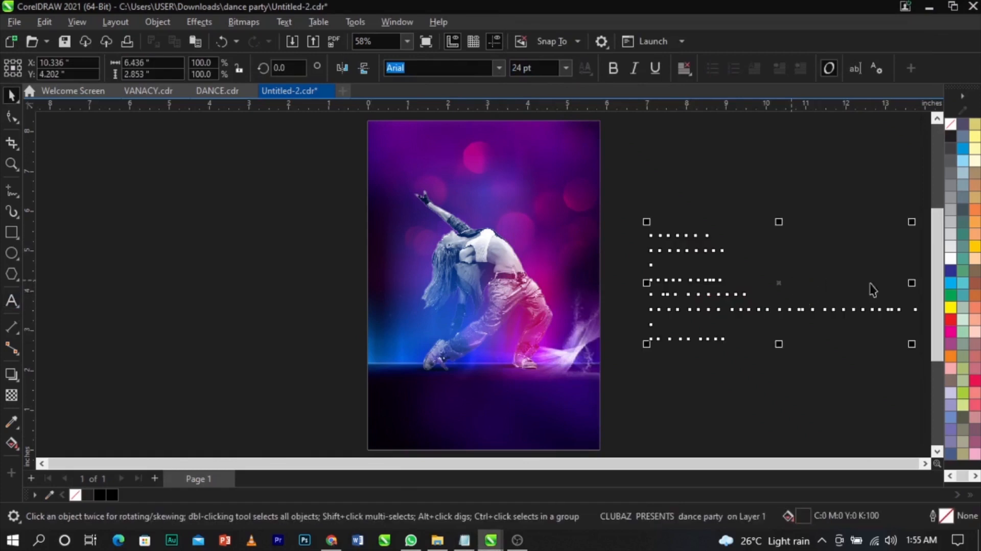
pyautogui.click(950, 261)
pyautogui.moveTo(707, 281); pyautogui.dragTo(674, 251)
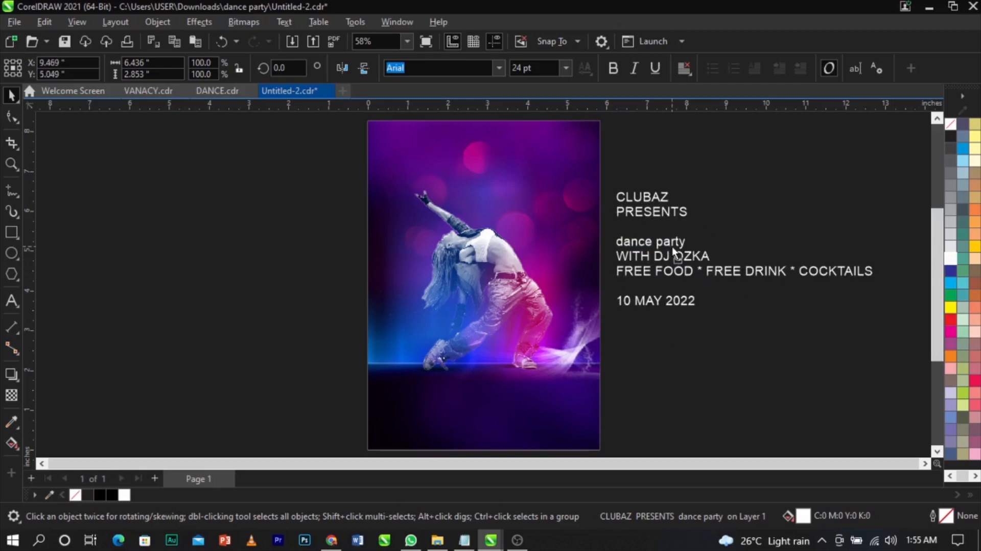
# - Move the CLUBAZ PRESENTS lines out of the event text into a separate text object at the poster's upper left
pyautogui.doubleClick(661, 214)
pyautogui.moveTo(687, 214); pyautogui.dragTo(600, 189)
pyautogui.hotkey('ctrl', 'c')
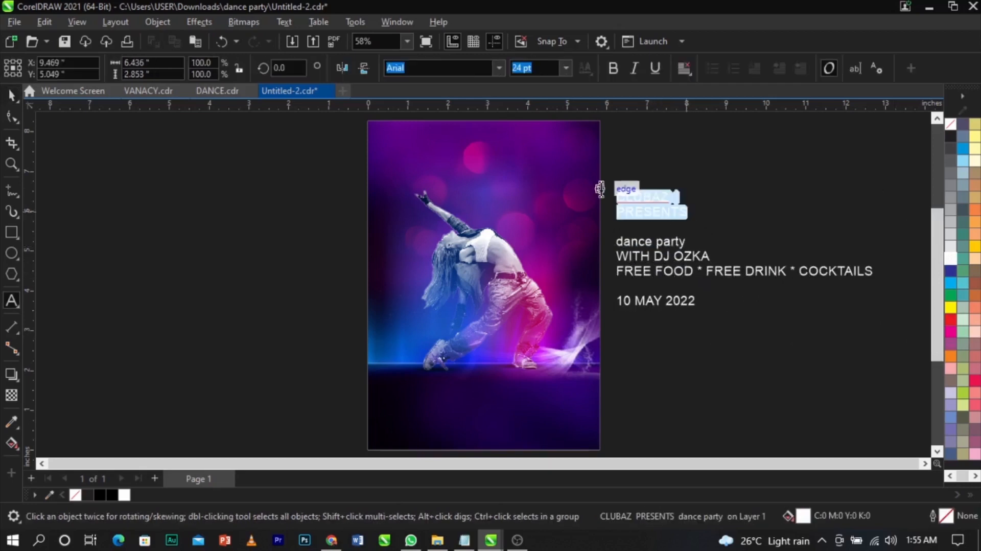
pyautogui.press('Delete')
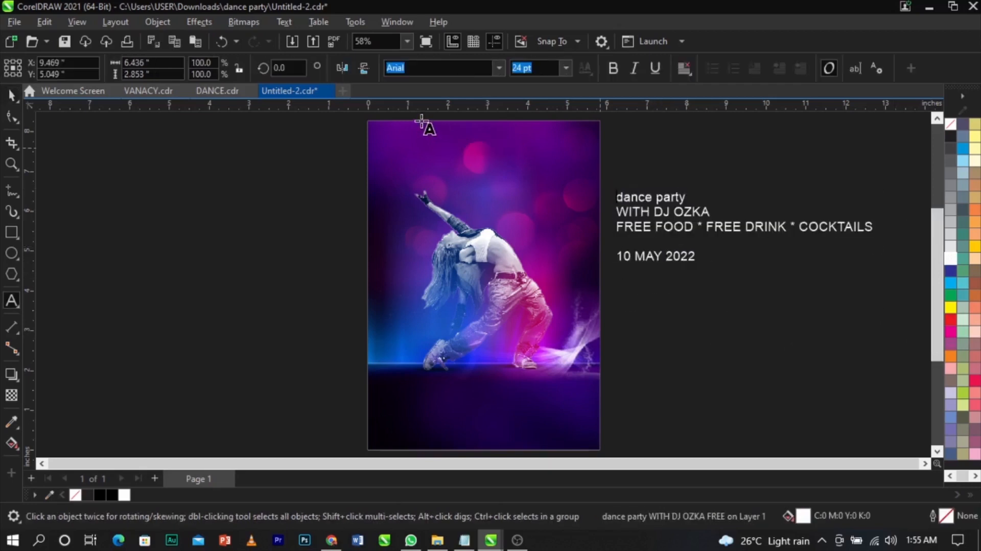
pyautogui.scroll(2, 423, 125)
pyautogui.scroll(2, 388, 138)
pyautogui.click(346, 199)
pyautogui.hotkey('ctrl', 'v')
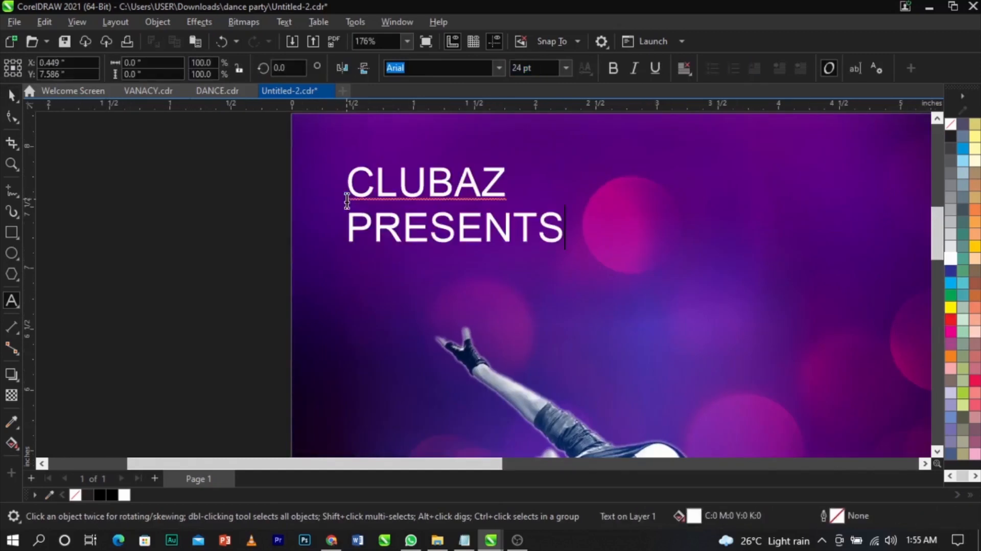
# - Scale the CLUBAZ PRESENTS text down to about 18.1 pt and break it apart into separate lines
pyautogui.hotkey('ctrl', 'space')
pyautogui.moveTo(566, 247); pyautogui.dragTo(519, 225)
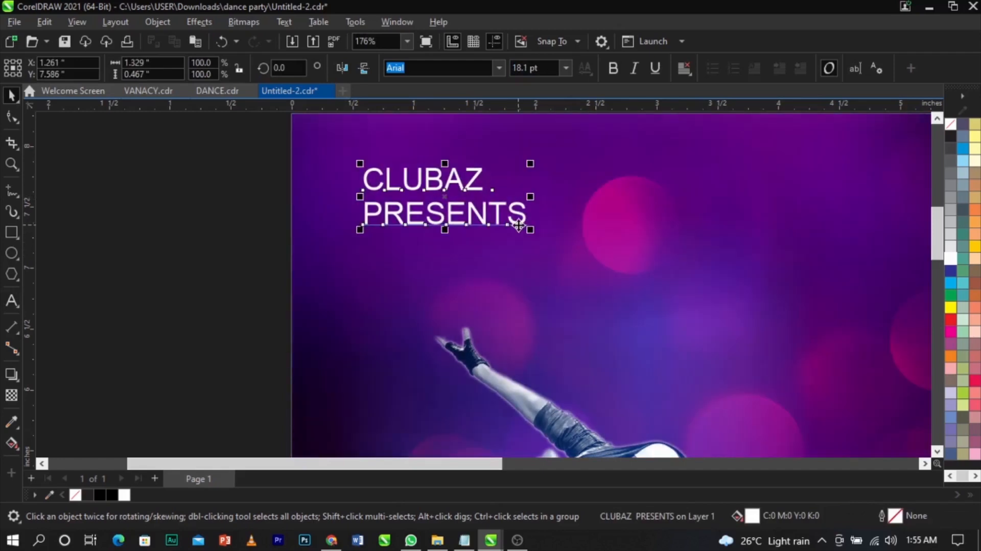
pyautogui.hotkey('ctrl', 'k')
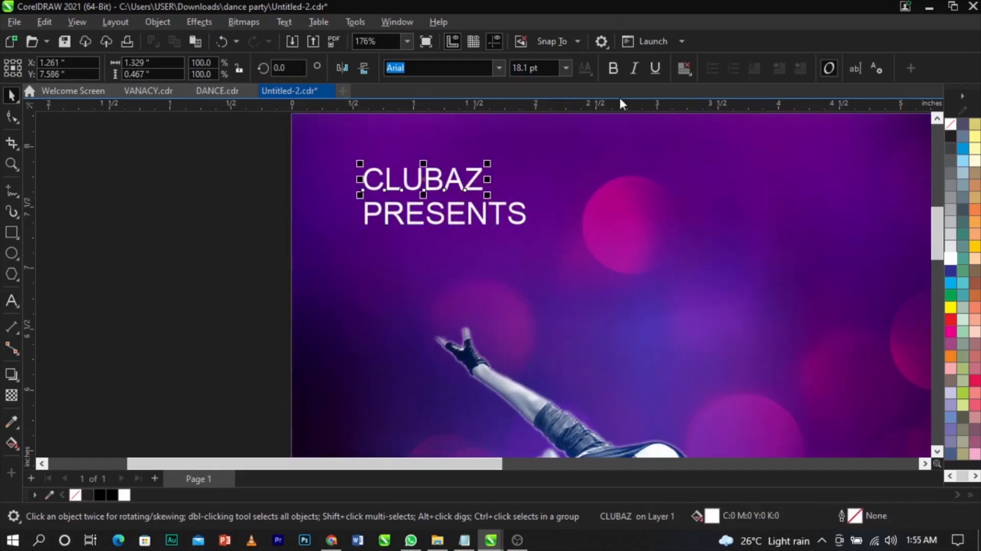
# - Set CLUBAZ and PRESENTS in Sequel Sans Roman Head and tuck a smaller PRESENTS closely beneath CLUBAZ
pyautogui.click(501, 69)
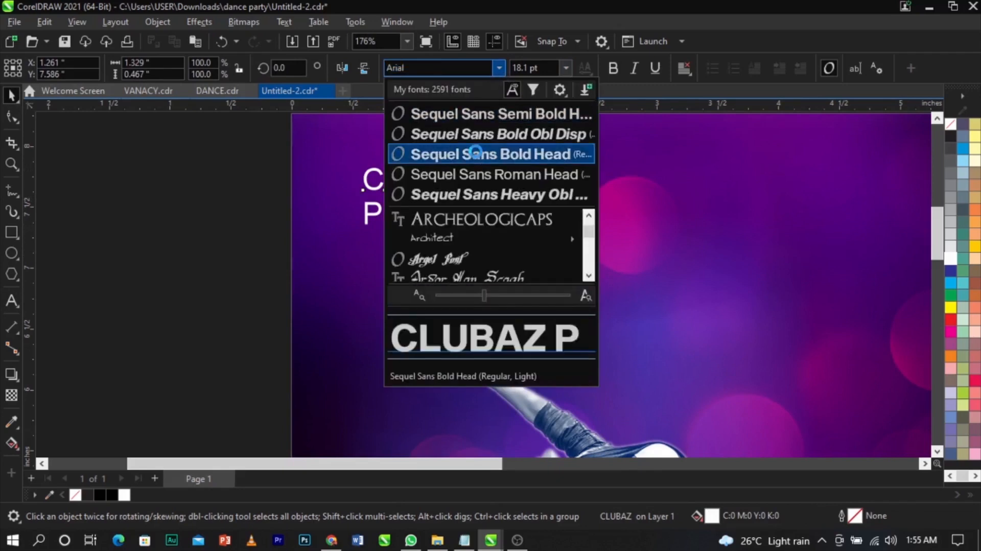
pyautogui.press('Escape')
pyautogui.click(506, 212)
pyautogui.moveTo(531, 231); pyautogui.dragTo(511, 245)
pyautogui.click(499, 70)
pyautogui.click(491, 109)
pyautogui.scroll(2, 476, 204)
pyautogui.moveTo(475, 205); pyautogui.dragTo(477, 196)
# - Scale CLUBAZ and PRESENTS down slightly together and position them near the poster's upper-left corner
pyautogui.keyDown('shift'); pyautogui.click(474, 176); pyautogui.keyUp('shift')
pyautogui.scroll(-2, 396, 204)
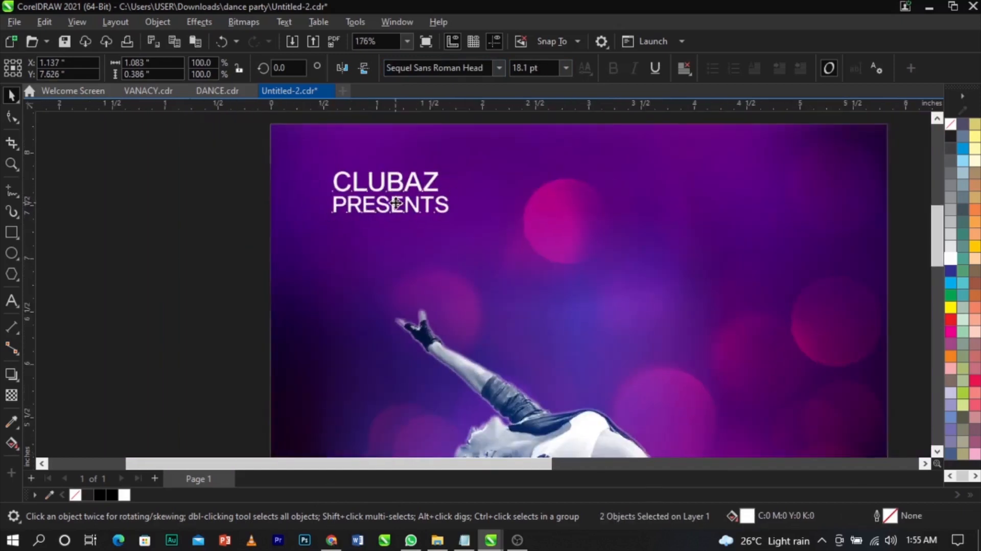
pyautogui.scroll(-3, 396, 203)
pyautogui.moveTo(436, 213); pyautogui.dragTo(420, 201)
pyautogui.scroll(7, 405, 201)
pyautogui.scroll(-2, 329, 174)
pyautogui.click(282, 186)
# - Move the words dance party into a separate text object above the dancer and shift the remaining event text farther from the page
pyautogui.scroll(-1, 322, 177)
pyautogui.press('F2')
pyautogui.moveTo(247, 148); pyautogui.dragTo(638, 379)
pyautogui.scroll(1, 553, 212)
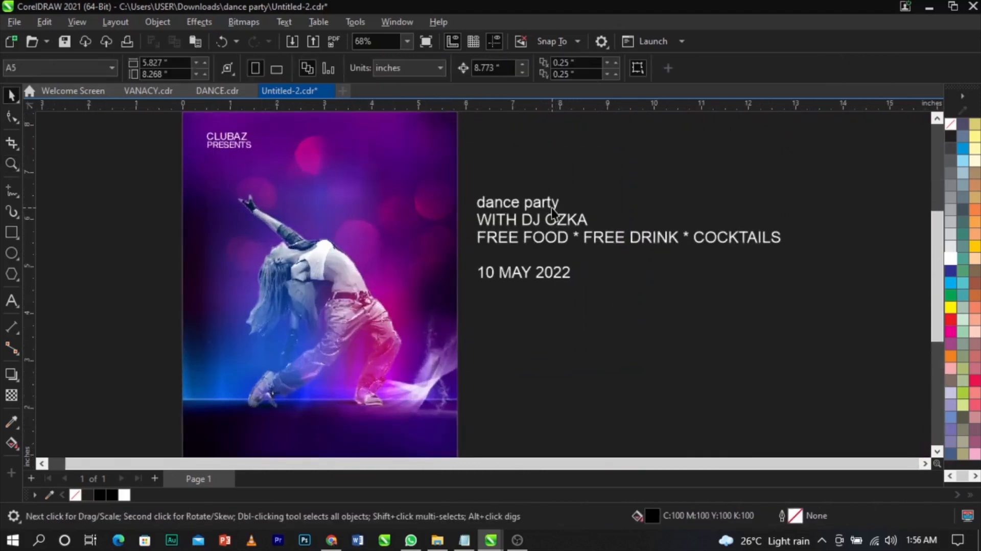
pyautogui.doubleClick(554, 208)
pyautogui.moveTo(560, 204); pyautogui.dragTo(458, 199)
pyautogui.hotkey('ctrl', 'x')
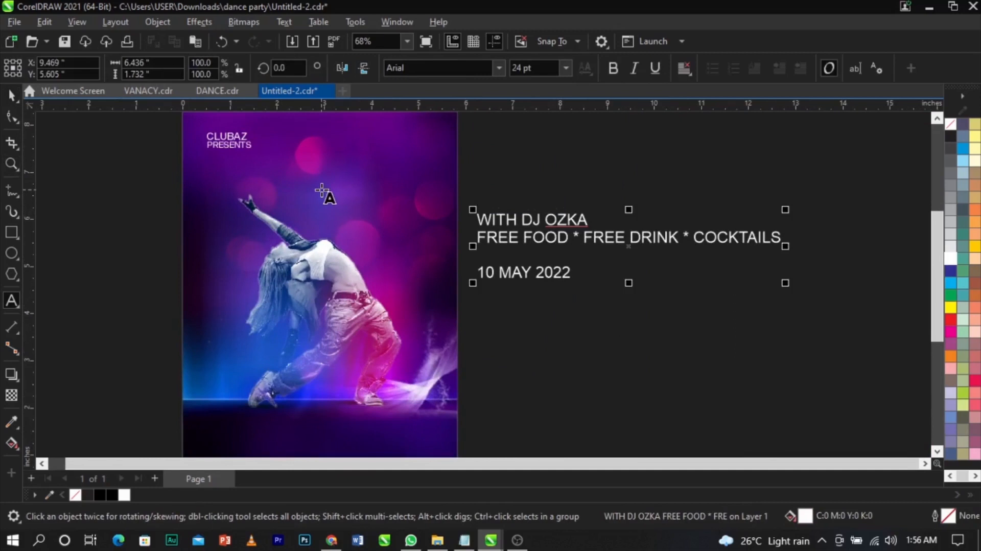
pyautogui.click(322, 190)
pyautogui.hotkey('ctrl', 'v')
pyautogui.hotkey('ctrl', 'space')
pyautogui.click(475, 220)
pyautogui.moveTo(496, 220); pyautogui.dragTo(537, 234)
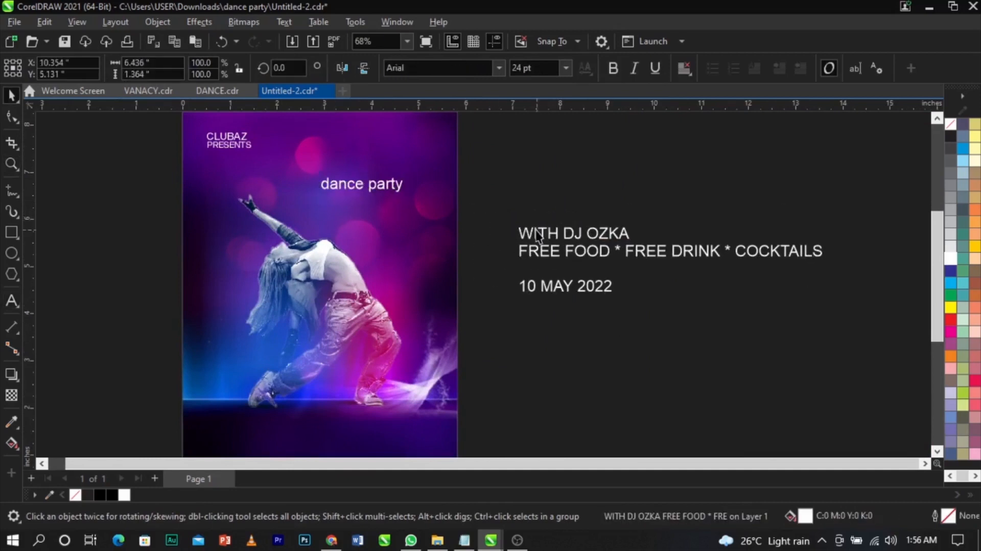
# - Insert a line break in the dance party text so that party sits on a second line
pyautogui.scroll(4, 344, 173)
pyautogui.click(388, 200)
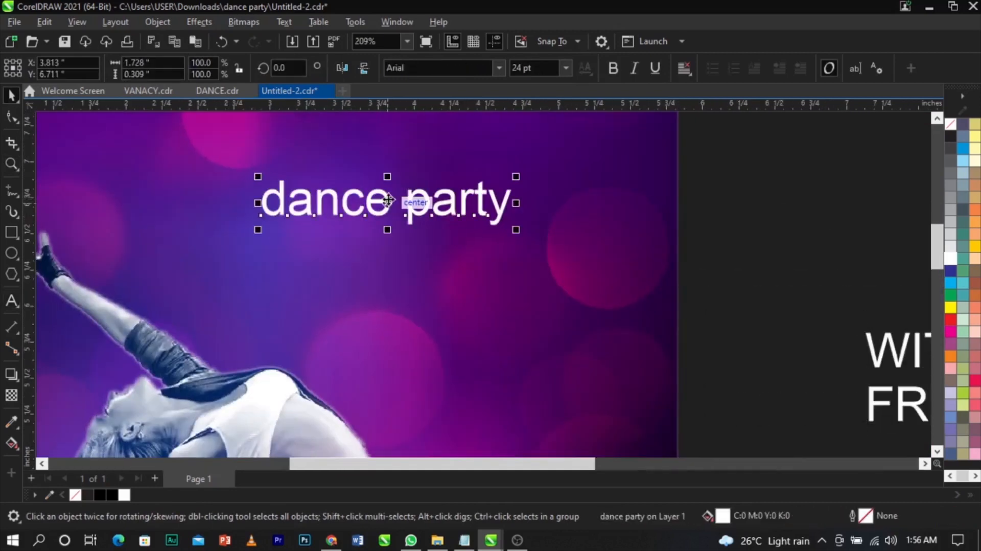
pyautogui.click(498, 68)
pyautogui.click(498, 69)
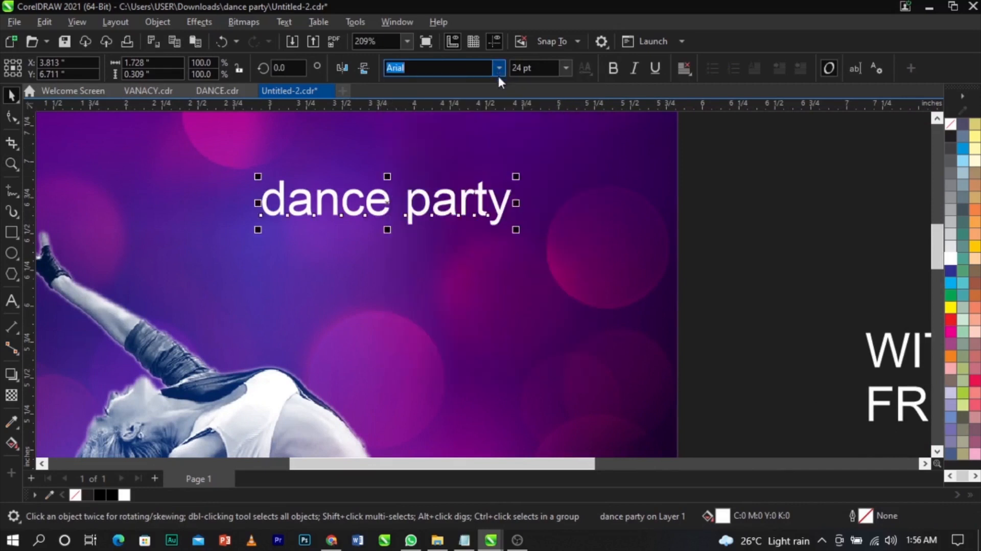
pyautogui.doubleClick(409, 199)
pyautogui.press('Return')
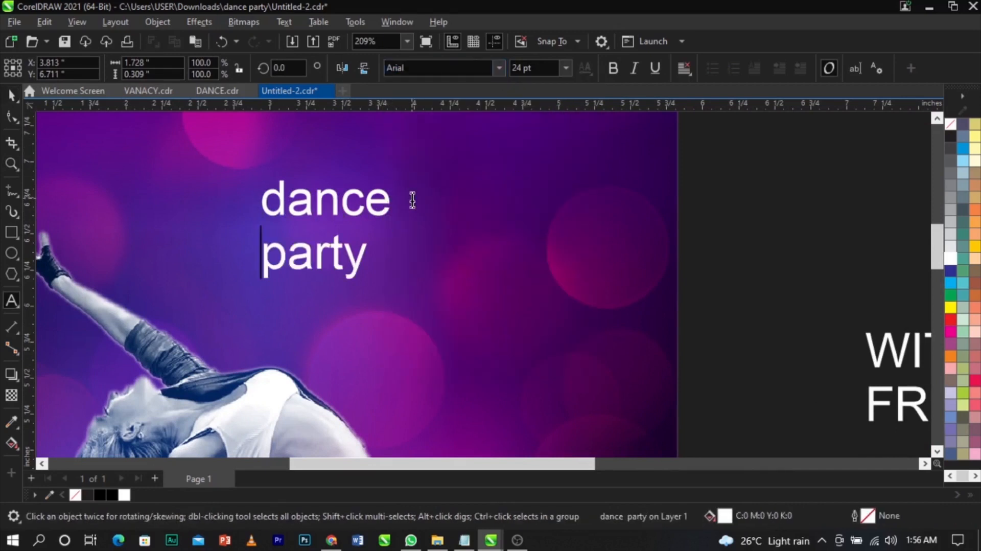
pyautogui.hotkey('ctrl', 'space')
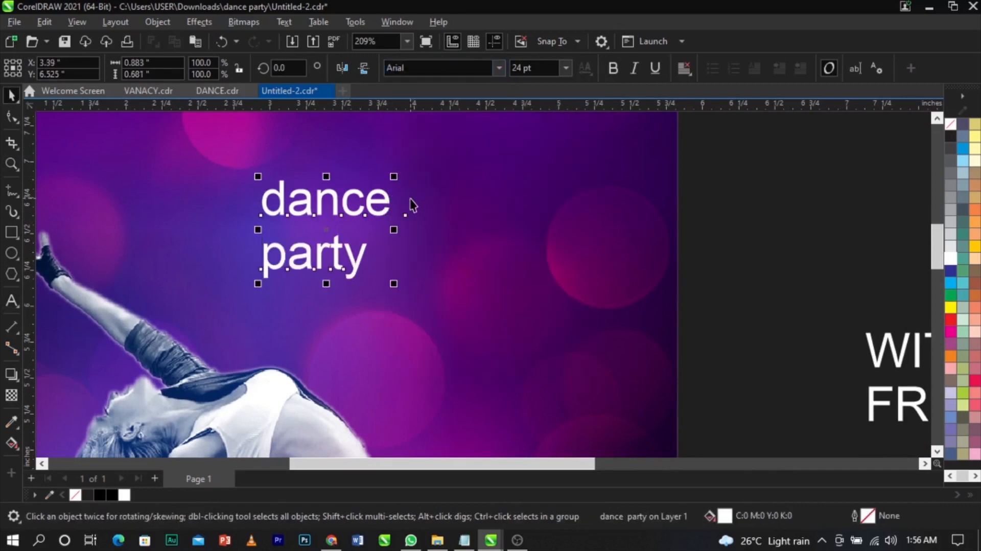
# - Set the dance party text in Sequel Sans Bold Head and break it apart into two separate words
pyautogui.click(499, 71)
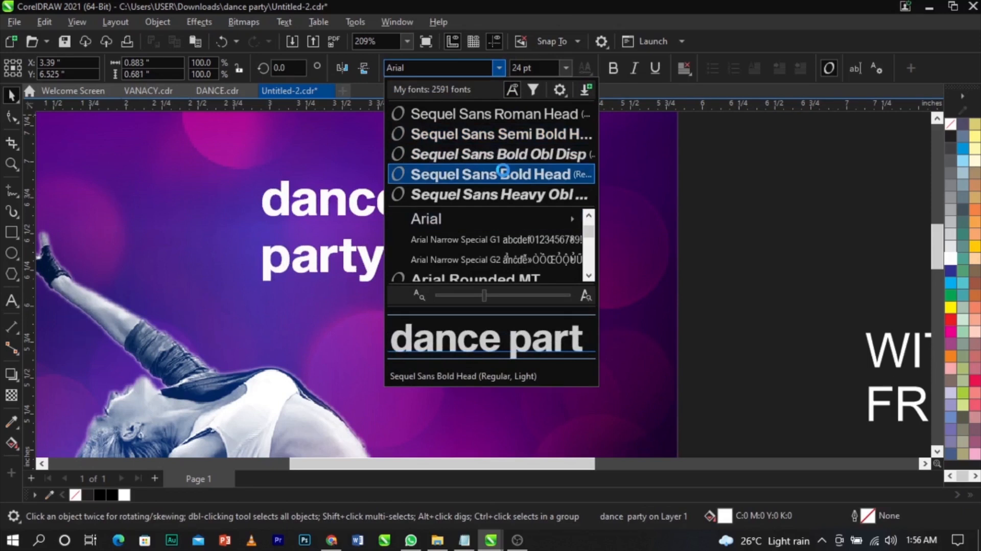
pyautogui.click(503, 172)
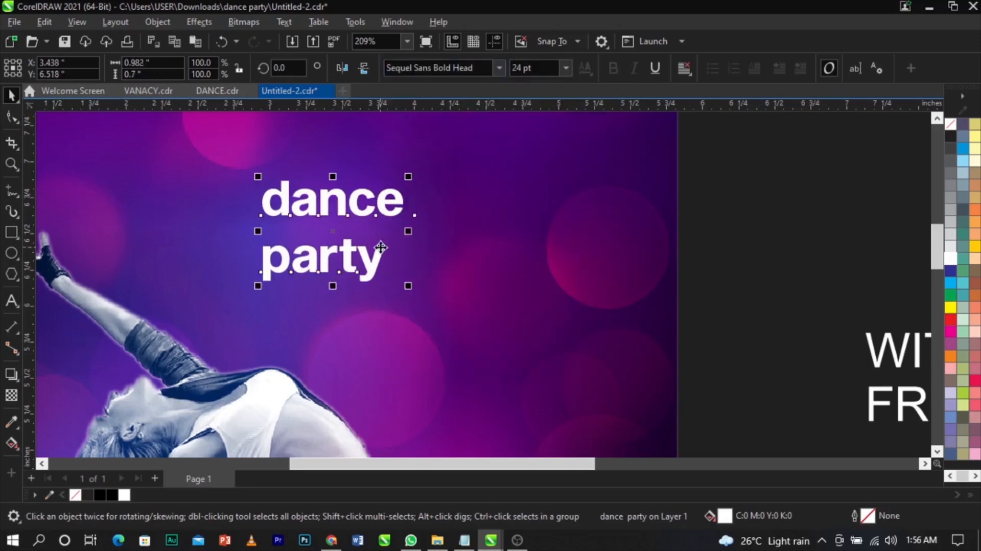
pyautogui.hotkey('ctrl', 'k')
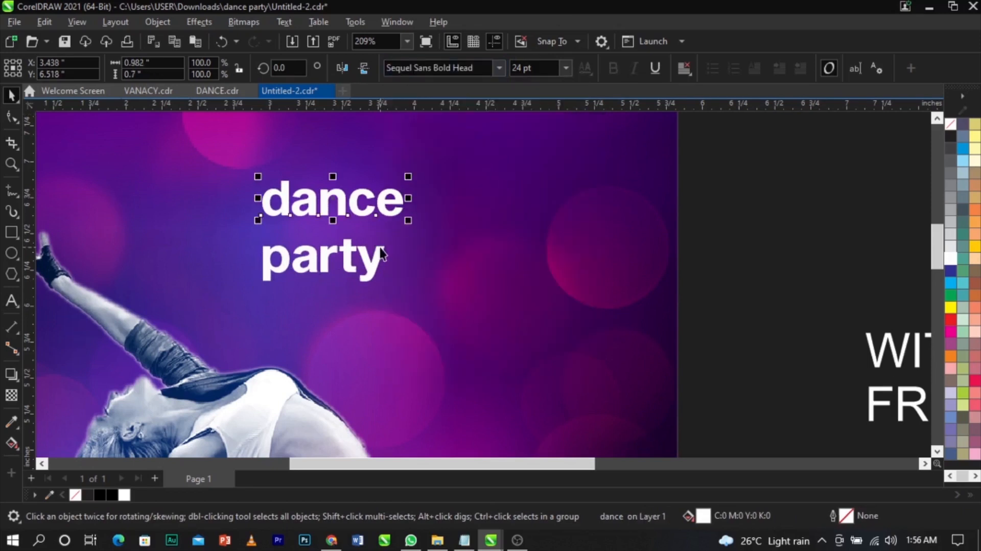
# - Change the case of the word dance to UPPERCASE
pyautogui.doubleClick(374, 211)
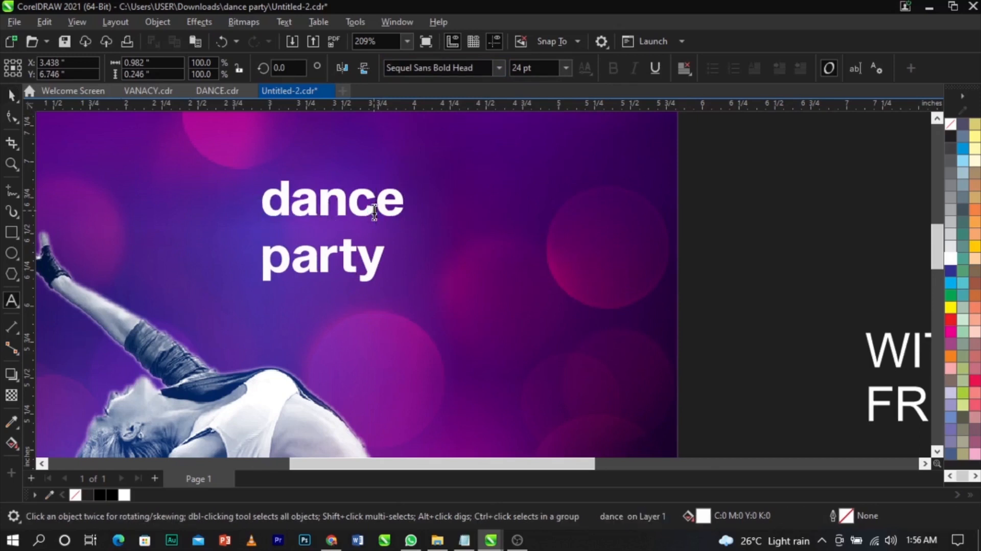
pyautogui.doubleClick(374, 210)
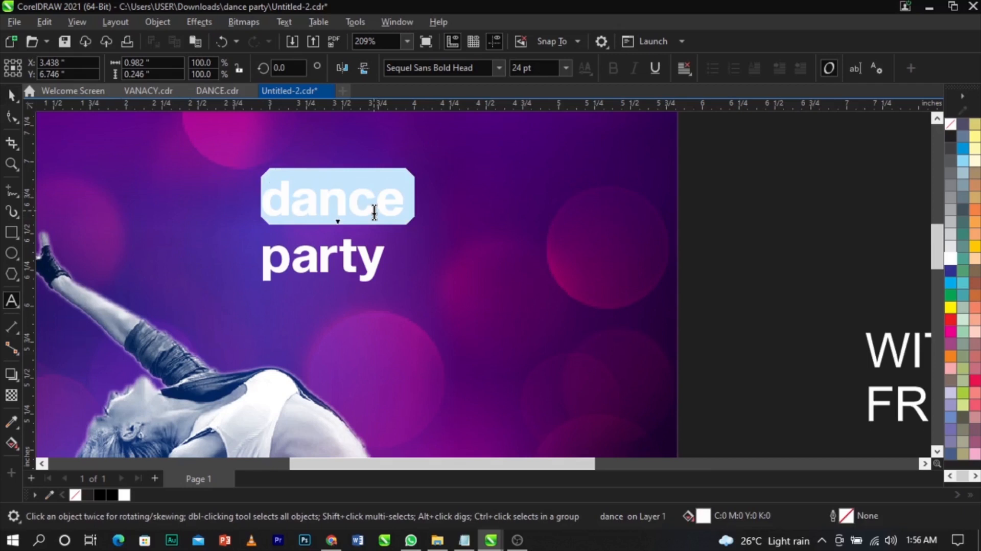
pyautogui.hotkey('shift', 'F3')
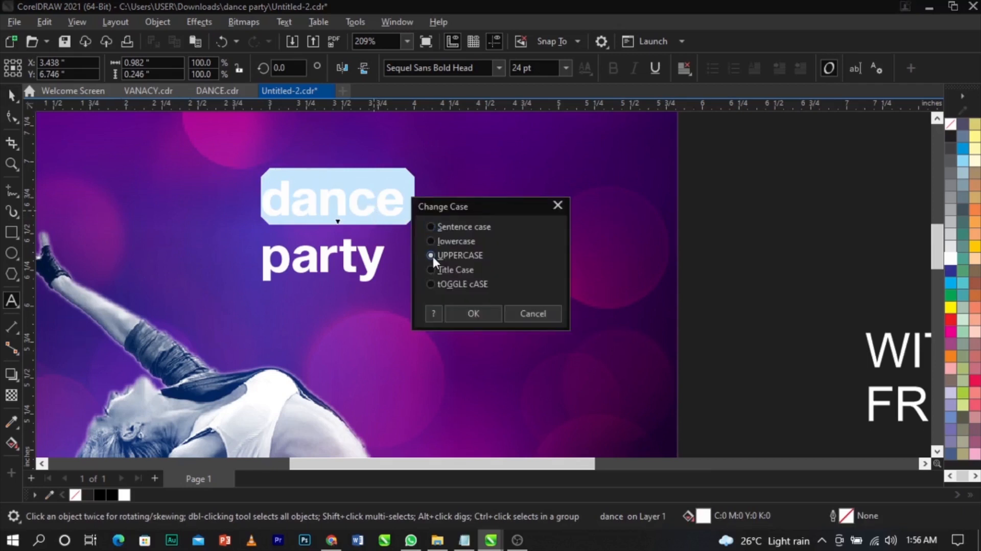
pyautogui.click(474, 316)
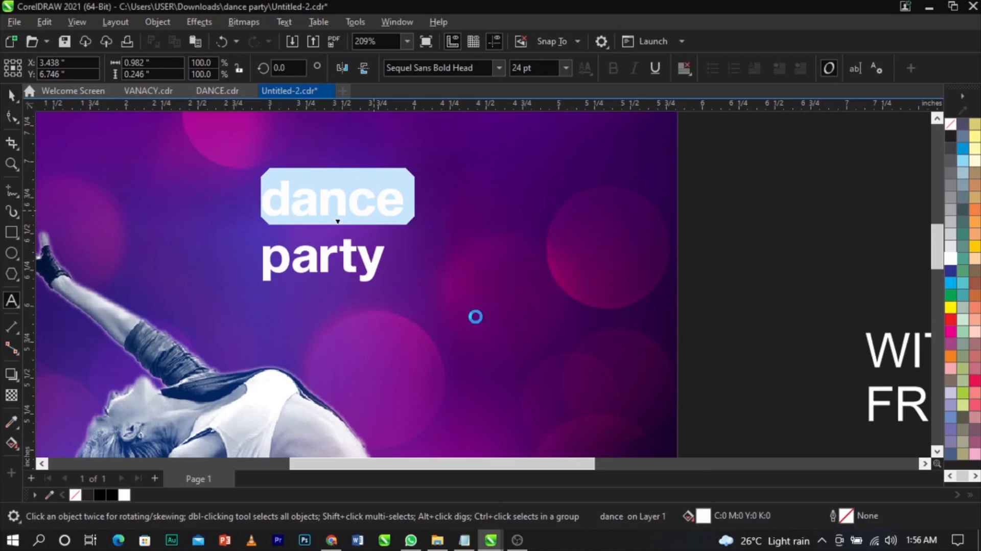
# - Change the case of the word party to UPPERCASE and move it farther down below DANCE
pyautogui.click(360, 265)
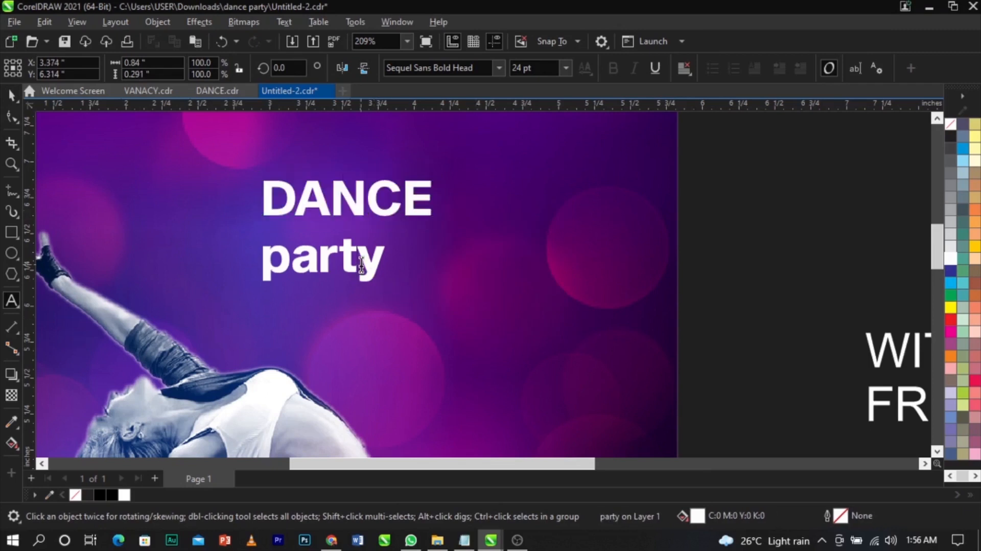
pyautogui.doubleClick(361, 266)
pyautogui.click(280, 21)
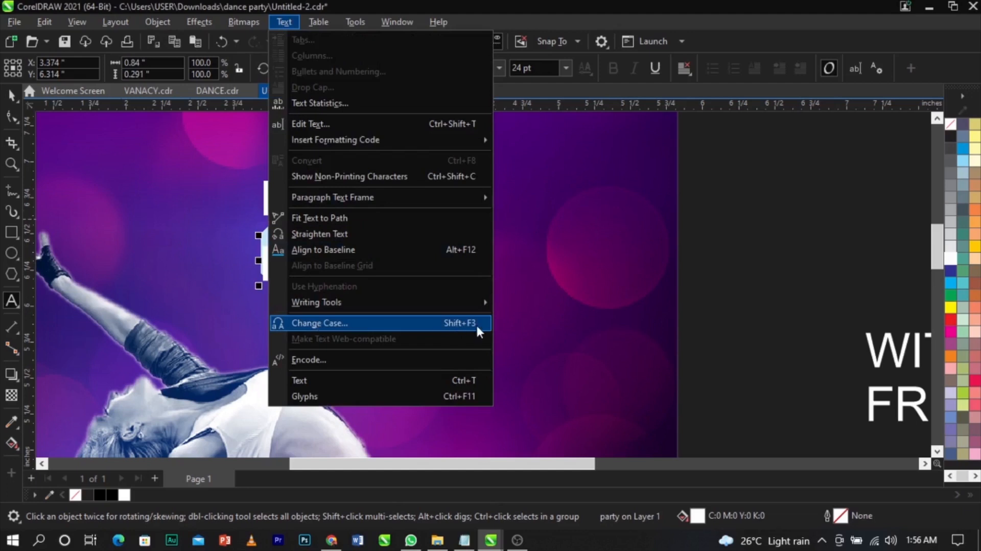
pyautogui.click(387, 321)
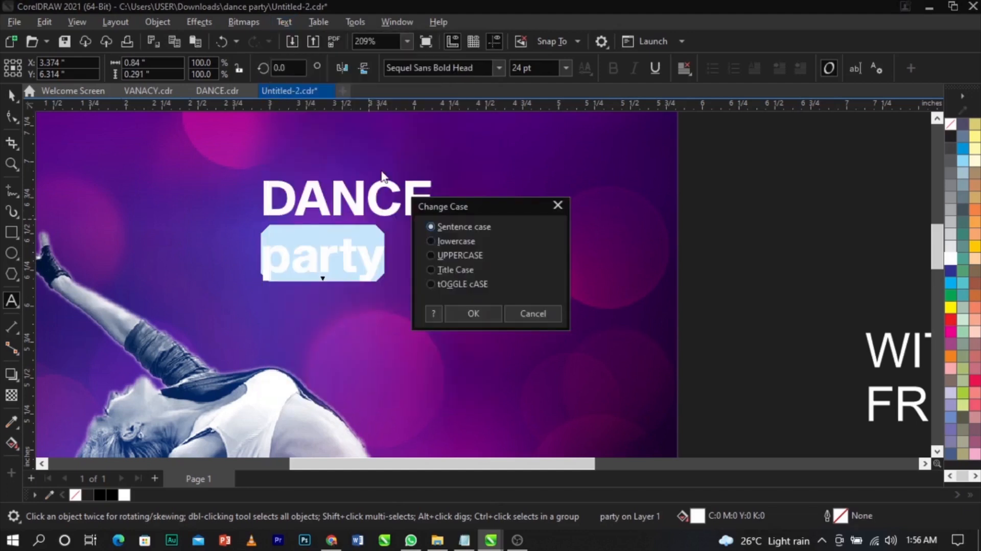
pyautogui.click(445, 257)
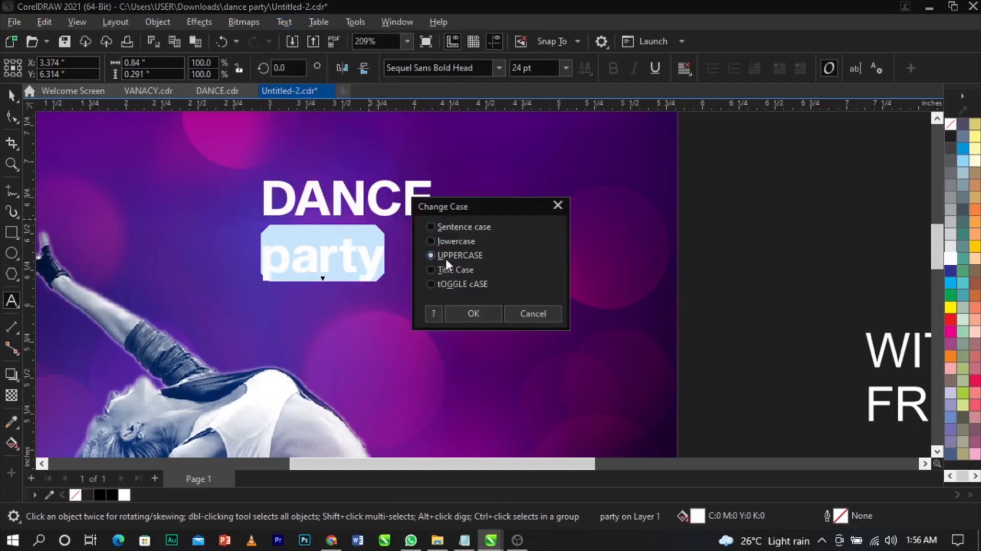
pyautogui.click(462, 312)
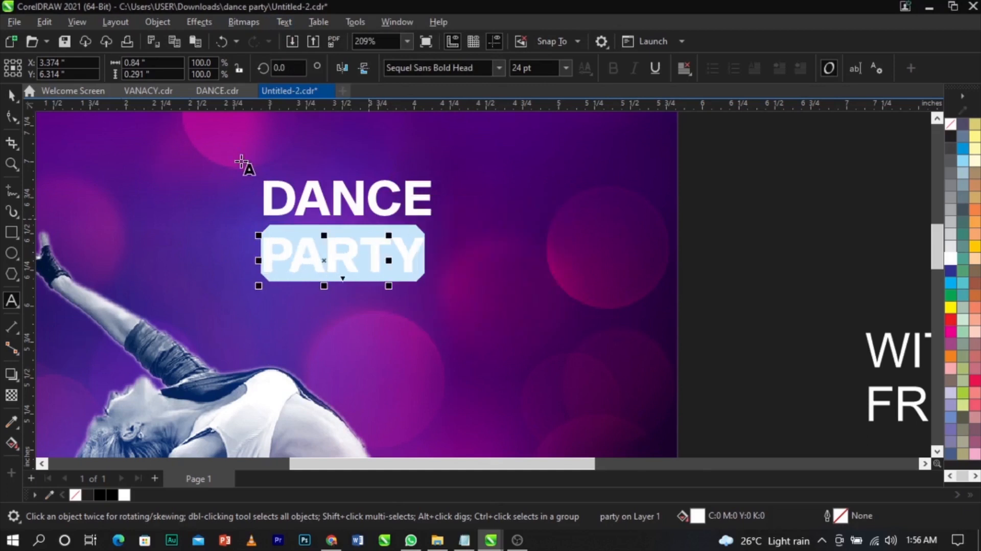
pyautogui.hotkey('ctrl', 'space')
pyautogui.scroll(-3, 511, 287)
pyautogui.moveTo(438, 269); pyautogui.dragTo(438, 327)
# - Set DANCE in Sequel Sans Heavy Head, enlarge it to about 76 pt, and position it above the dancer
pyautogui.click(454, 239)
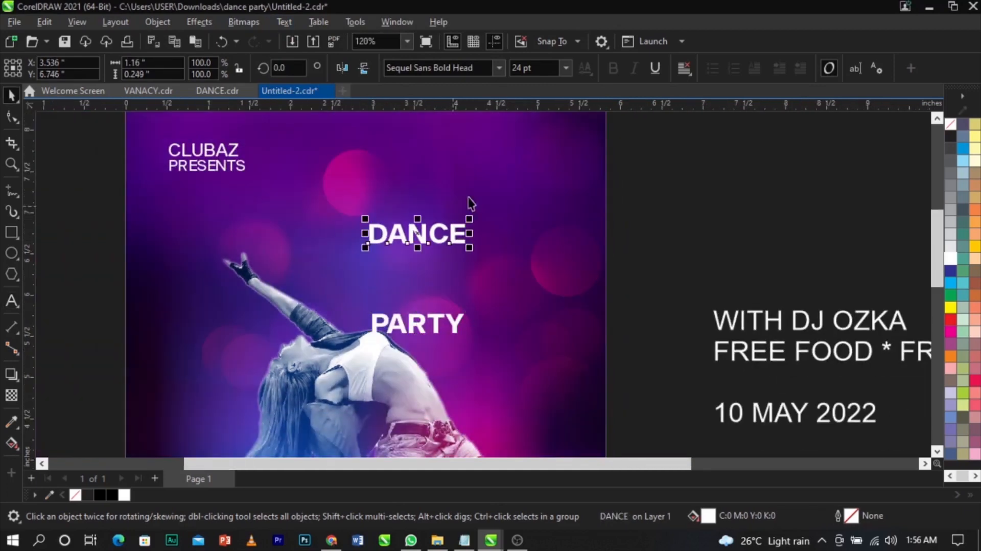
pyautogui.click(499, 73)
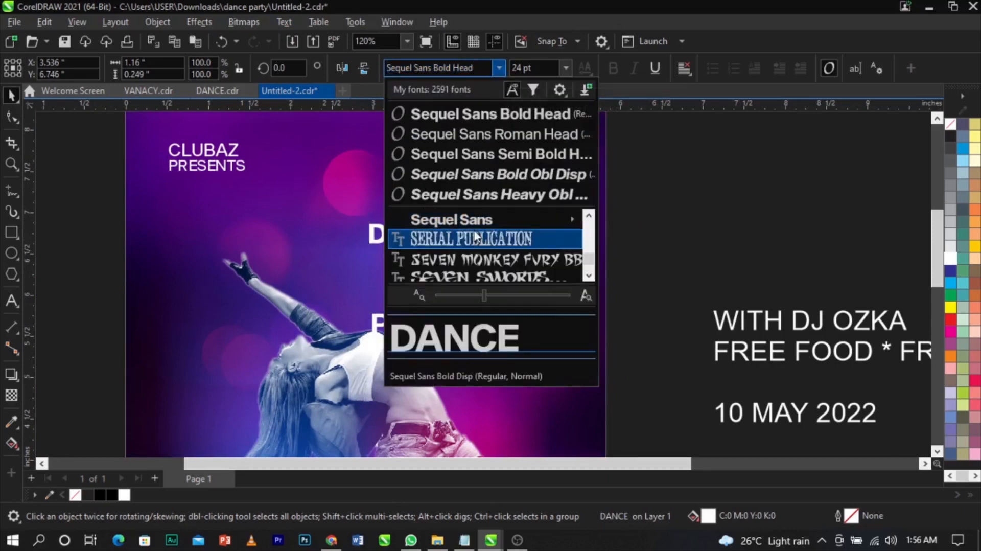
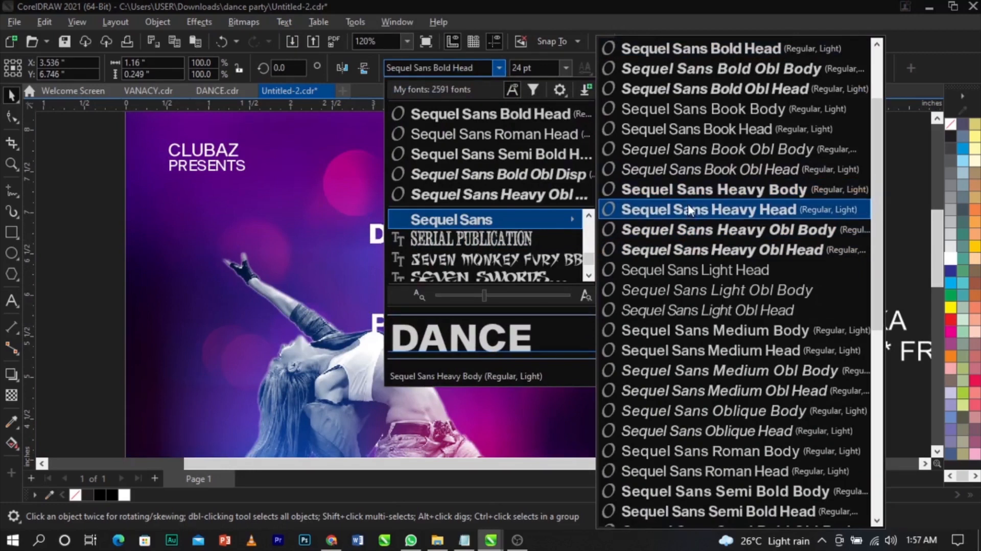
pyautogui.click(687, 209)
pyautogui.moveTo(477, 263); pyautogui.dragTo(684, 306)
pyautogui.moveTo(603, 279); pyautogui.dragTo(529, 256)
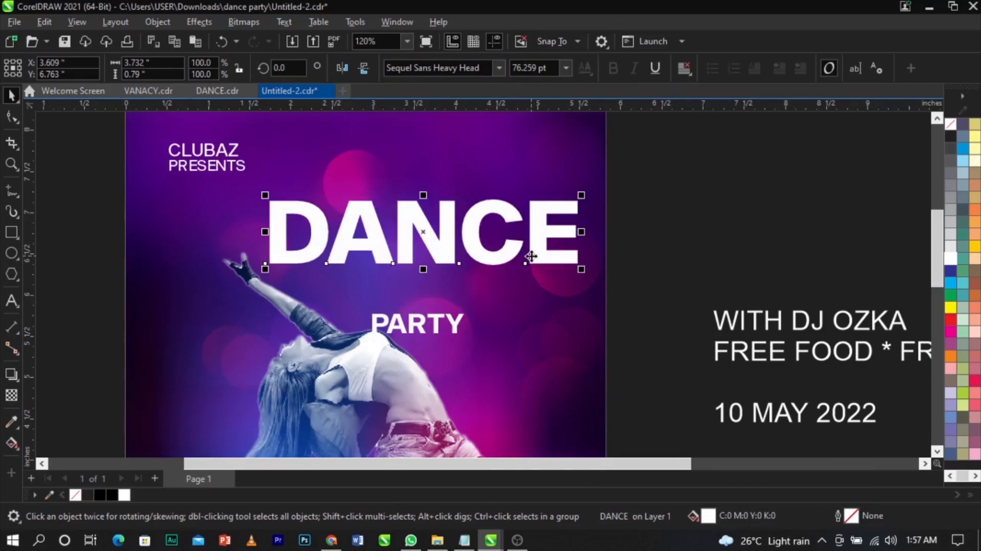
pyautogui.click(532, 256)
pyautogui.moveTo(586, 232); pyautogui.dragTo(591, 295)
pyautogui.hotkey('ctrl', 'z')
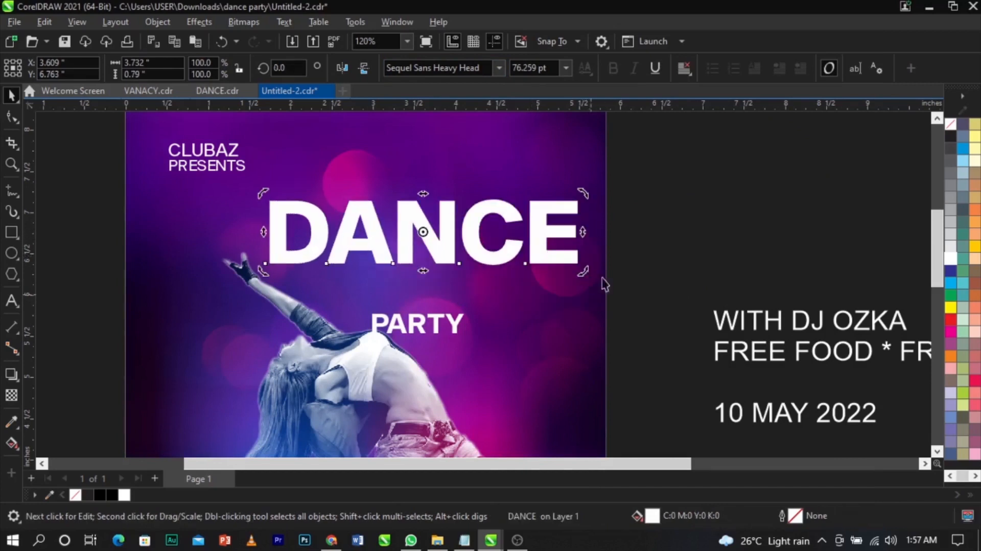
# - Tighten the letter spacing of the word DANCE with the Shape tool
pyautogui.click(533, 252)
pyautogui.click(538, 236)
pyautogui.click(12, 119)
pyautogui.scroll(1, 587, 267)
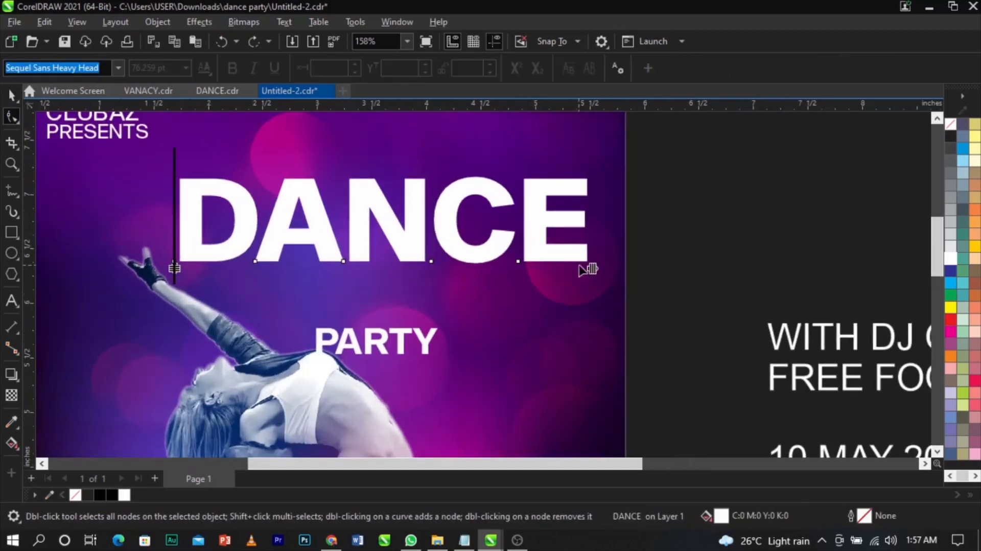
pyautogui.moveTo(592, 268); pyautogui.dragTo(561, 278)
# - Enlarge PARTY to about 64 pt and place it below DANCE, across the dancer
pyautogui.press('space')
pyautogui.click(427, 344)
pyautogui.moveTo(427, 344); pyautogui.dragTo(630, 423)
pyautogui.moveTo(578, 346); pyautogui.dragTo(567, 387)
pyautogui.click(11, 116)
pyautogui.press('space')
pyautogui.moveTo(552, 330); pyautogui.dragTo(416, 361)
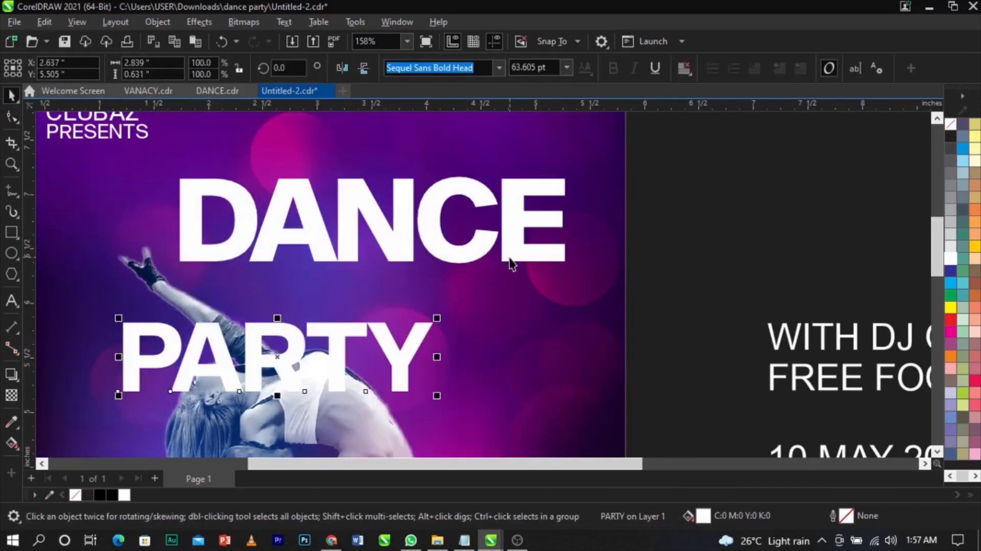
# - Rotate DANCE clockwise to an angle of about 317° and place it diagonally over the dancer's back
pyautogui.click(518, 236)
pyautogui.click(517, 236)
pyautogui.click(596, 229)
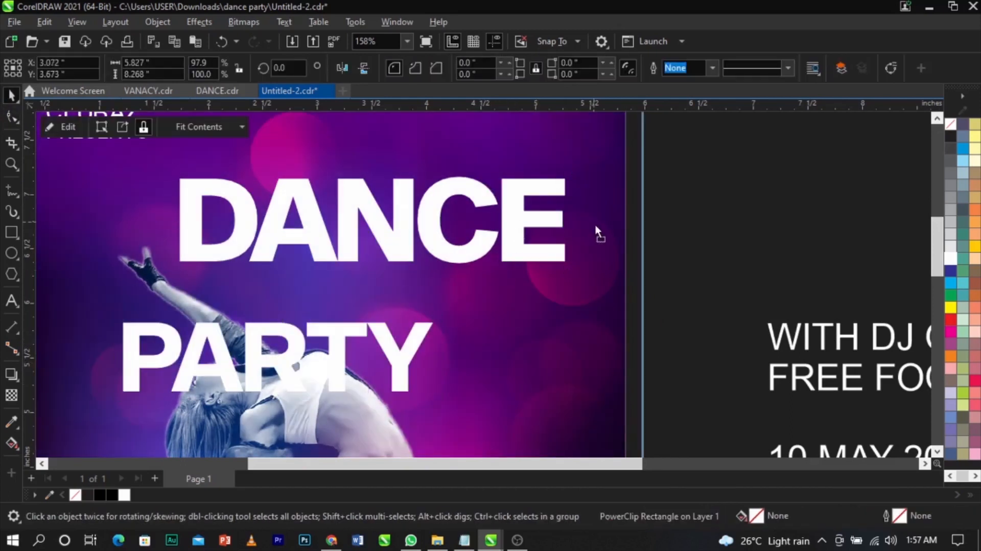
pyautogui.click(538, 187)
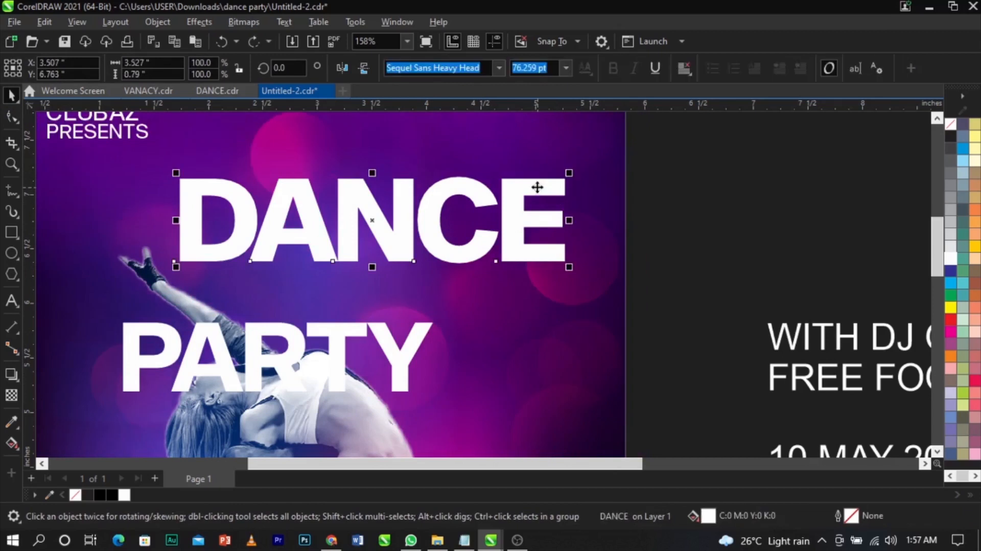
pyautogui.click(678, 236)
pyautogui.click(517, 222)
pyautogui.click(511, 210)
pyautogui.click(642, 243)
pyautogui.click(515, 216)
pyautogui.click(515, 216)
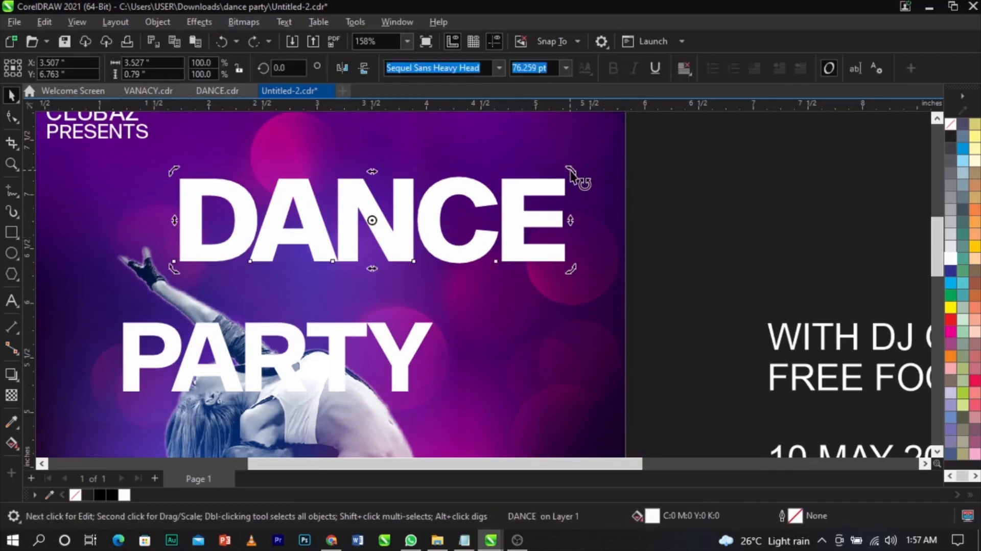
pyautogui.moveTo(572, 174); pyautogui.dragTo(619, 358)
pyautogui.scroll(-2, 450, 249)
pyautogui.moveTo(469, 267); pyautogui.dragTo(498, 305)
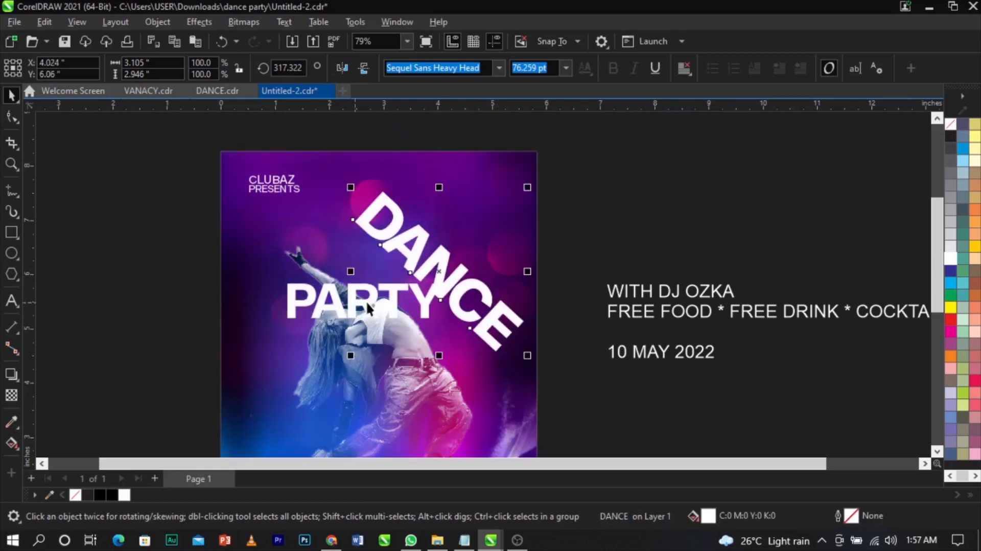
# - Delete the horizontal PARTY text and scale the slanted DANCE down to about 67 pt
pyautogui.click(388, 301)
pyautogui.press('Delete')
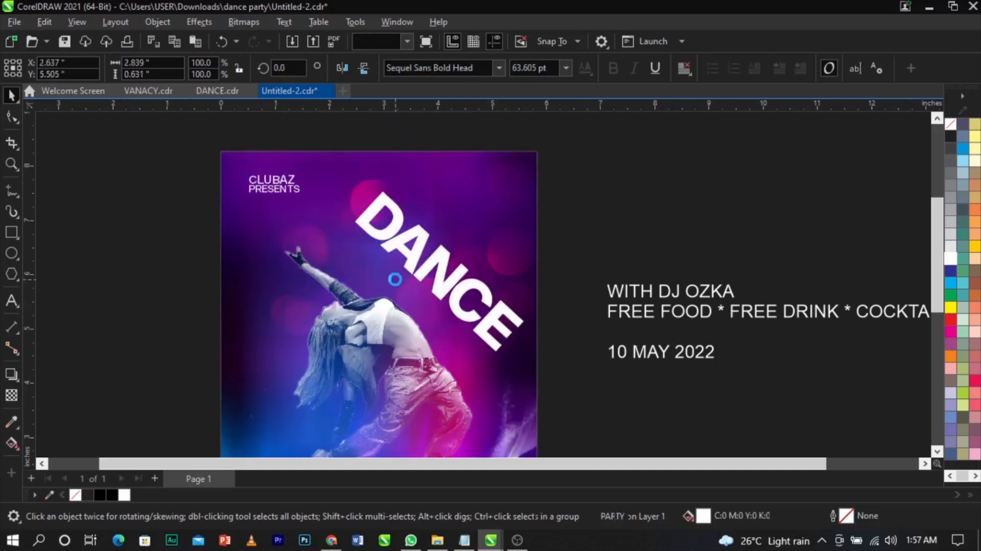
pyautogui.scroll(1, 396, 286)
pyautogui.moveTo(483, 289); pyautogui.dragTo(486, 287)
pyautogui.moveTo(597, 392)
pyautogui.mouseDown()
pyautogui.moveTo(566, 381)
pyautogui.moveTo(547, 343)
pyautogui.moveTo(531, 340)
pyautogui.moveTo(581, 387)
pyautogui.mouseUp()
# - Place a copy of the slanted DANCE directly beneath the original and change its text to PARTY
pyautogui.moveTo(537, 331); pyautogui.dragTo(494, 364)
pyautogui.doubleClick(495, 365)
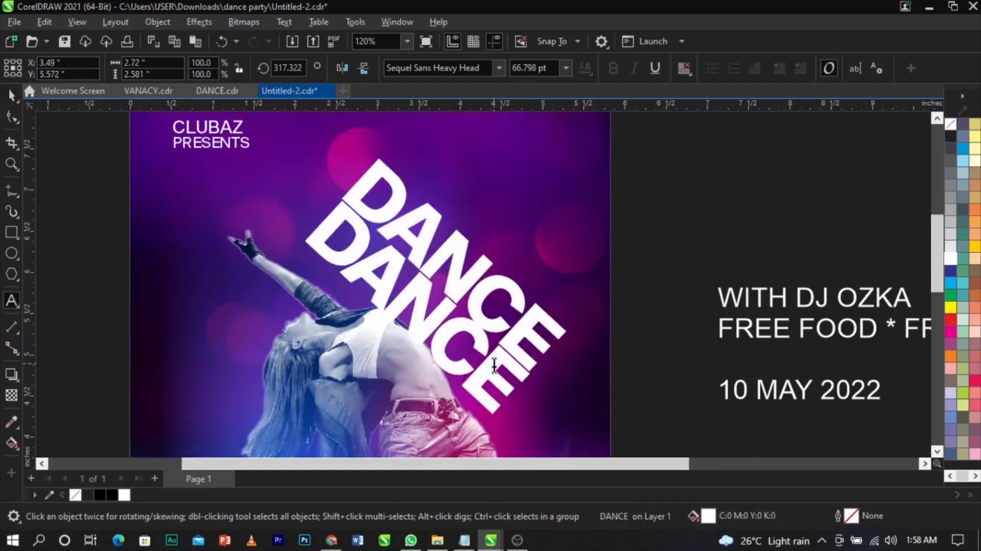
pyautogui.hotkey('ctrl', 'a')
pyautogui.write('PARTY')
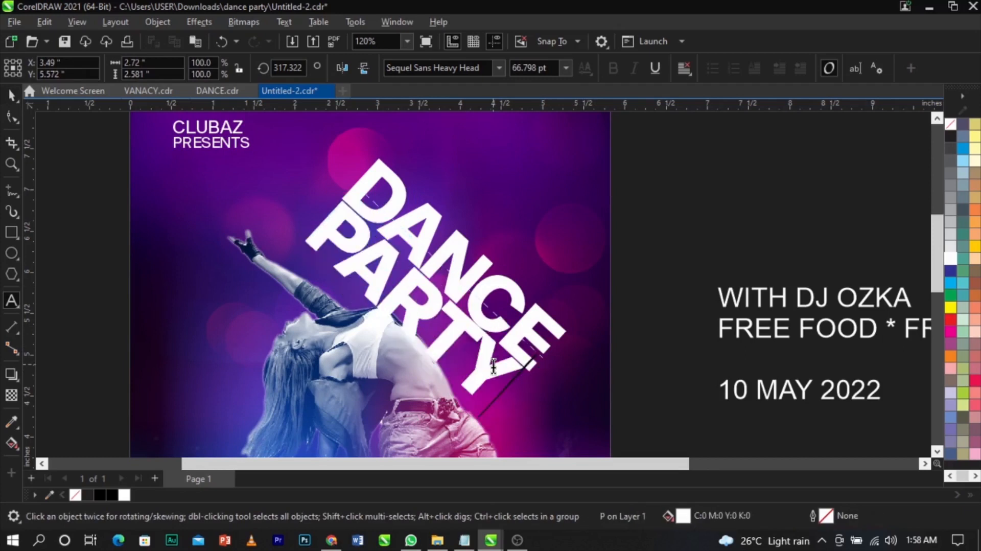
pyautogui.hotkey('ctrl', 'space')
# - Move DANCE and PARTY together away from the dancer toward the page edge and scale both to about 66 pt
pyautogui.scroll(1, 495, 366)
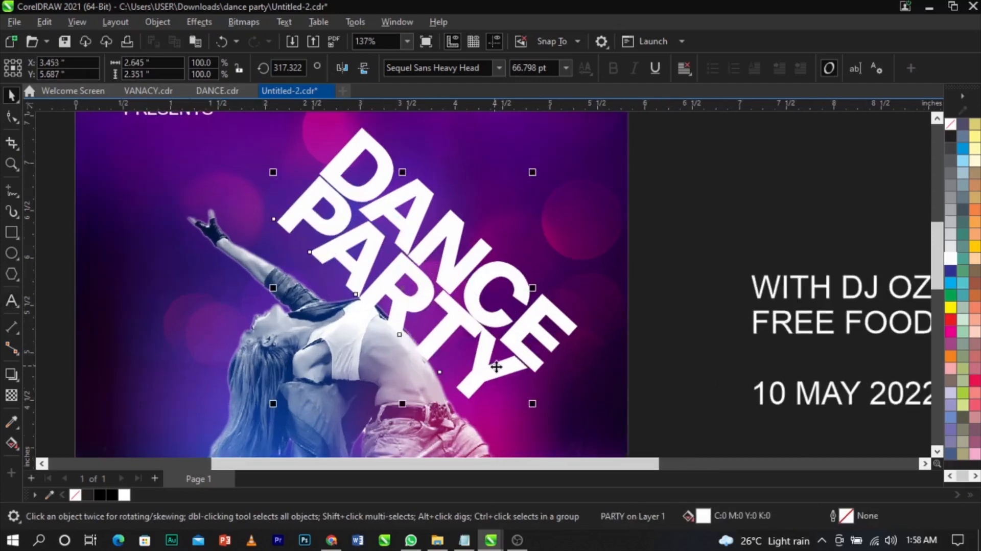
pyautogui.keyDown('shift'); pyautogui.click(527, 360); pyautogui.keyUp('shift')
pyautogui.moveTo(526, 360); pyautogui.dragTo(544, 359)
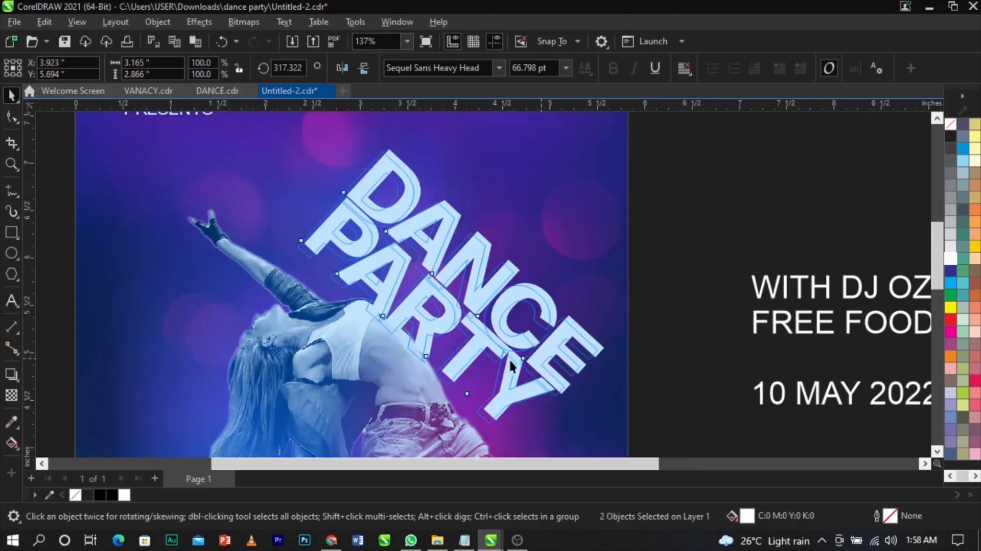
pyautogui.scroll(-2, 399, 335)
pyautogui.scroll(2, 403, 330)
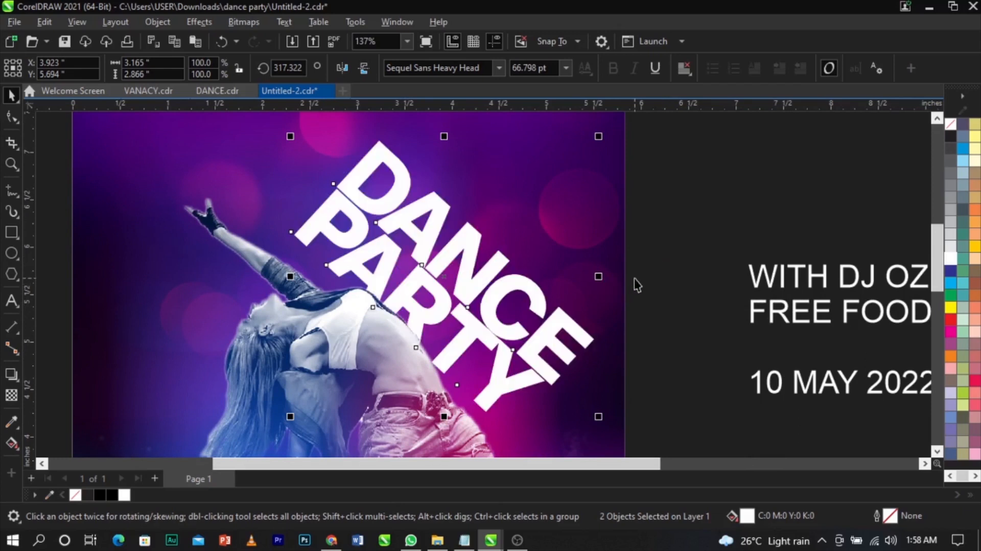
pyautogui.moveTo(598, 416); pyautogui.dragTo(594, 412)
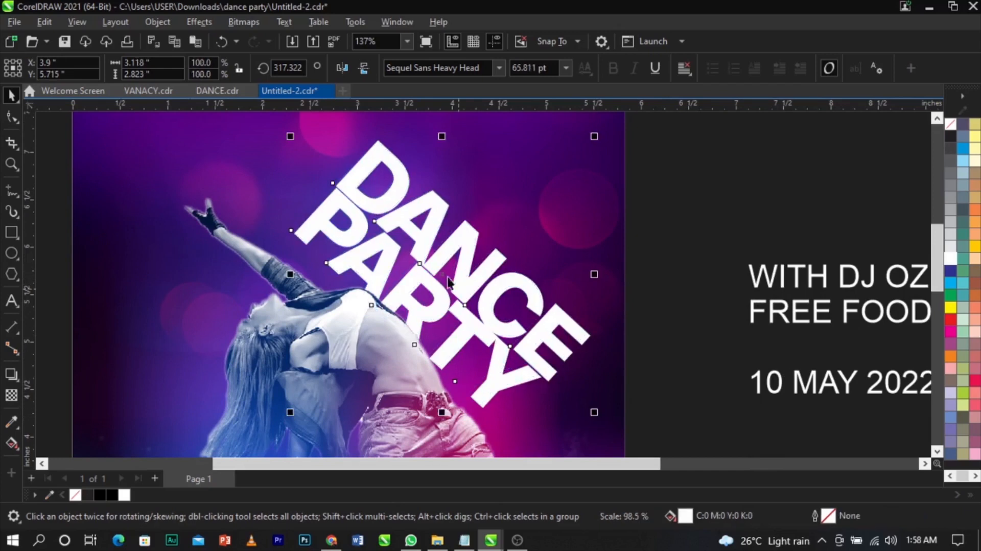
pyautogui.scroll(2, 416, 266)
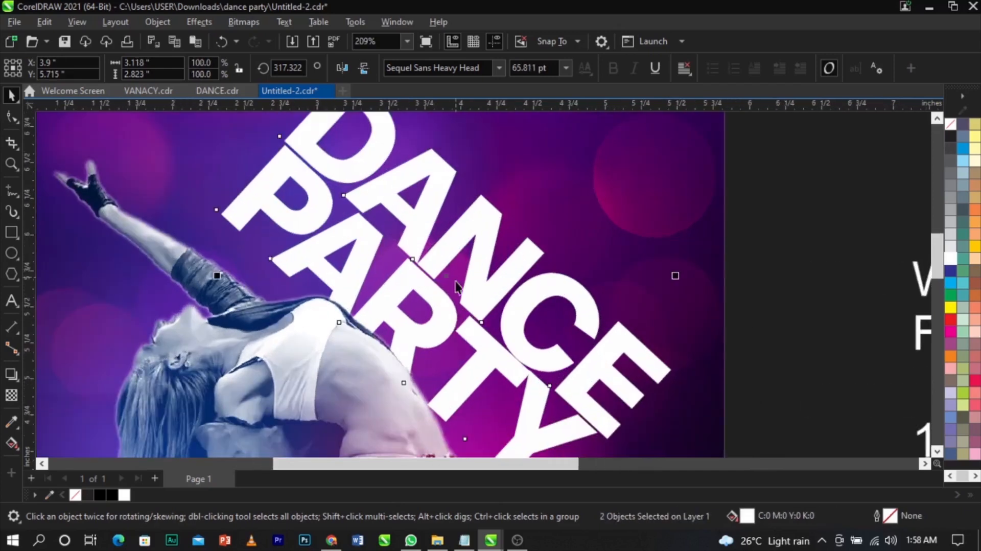
pyautogui.moveTo(443, 276); pyautogui.dragTo(446, 280)
pyautogui.scroll(-1, 342, 224)
pyautogui.click(694, 312)
# - Shift DANCE and PARTY together slightly toward the dancer and enlarge both to about 68 pt
pyautogui.scroll(-5, 381, 207)
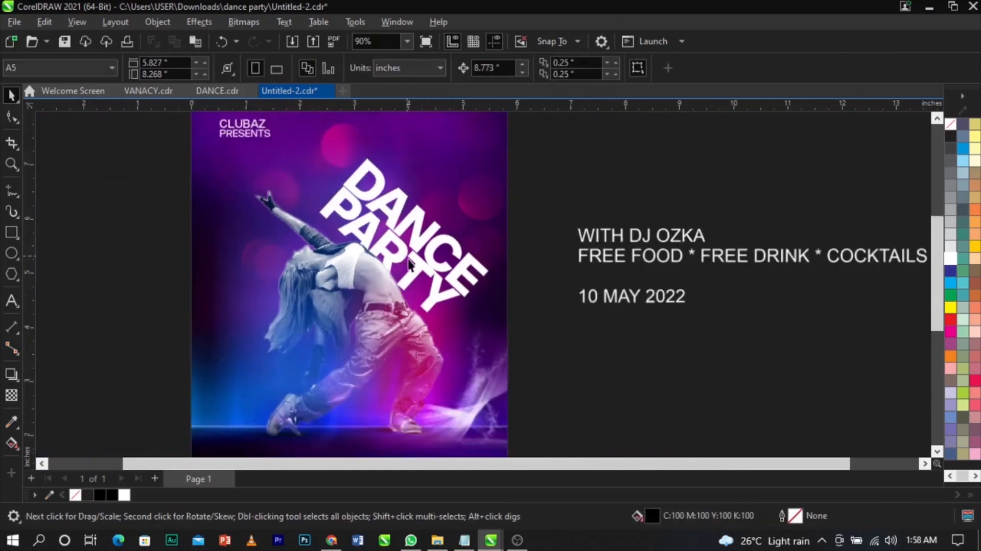
pyautogui.scroll(3, 408, 259)
pyautogui.scroll(-4, 419, 260)
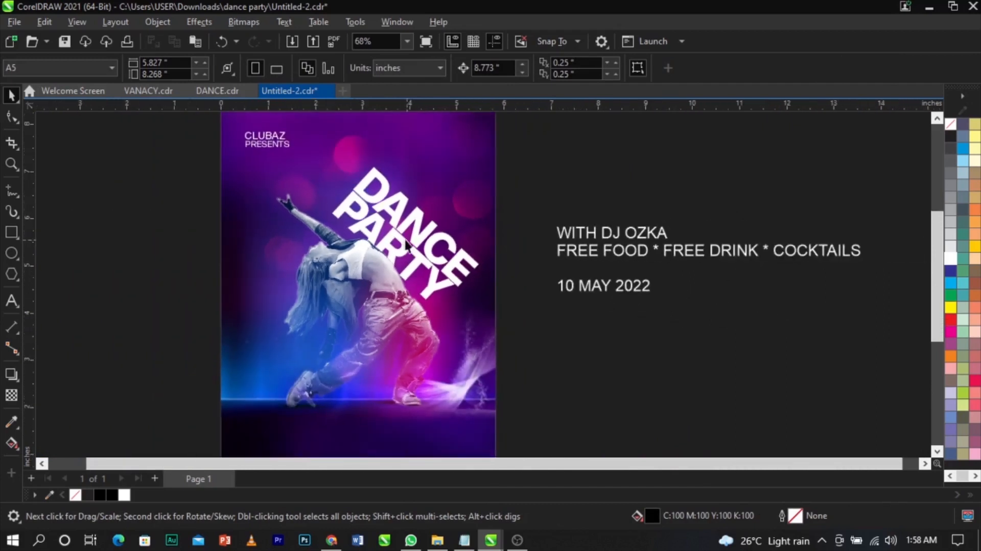
pyautogui.scroll(2, 390, 213)
pyautogui.scroll(4, 390, 214)
pyautogui.moveTo(609, 123); pyautogui.dragTo(291, 373)
pyautogui.scroll(2, 404, 240)
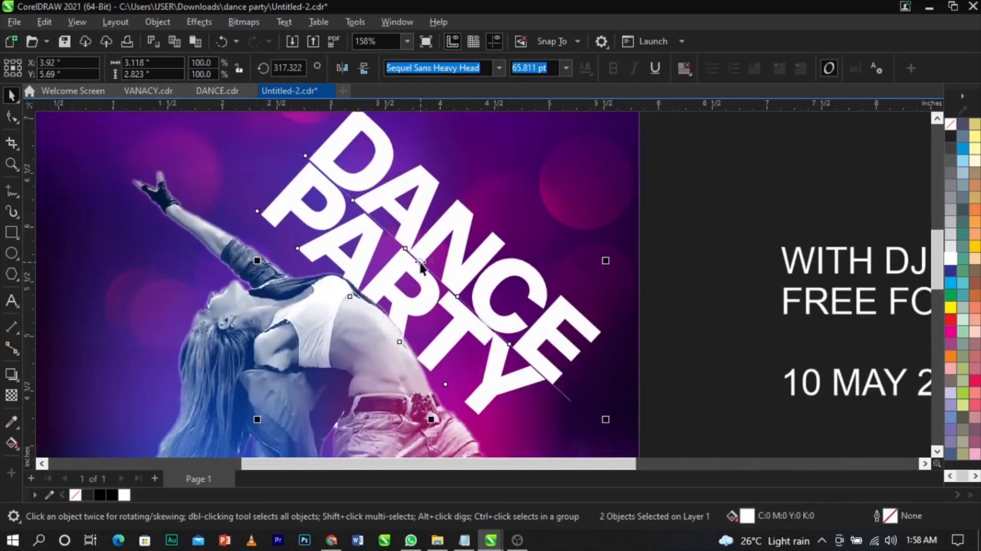
pyautogui.moveTo(425, 258)
pyautogui.mouseDown()
pyautogui.moveTo(420, 247)
pyautogui.moveTo(424, 259)
pyautogui.mouseUp()
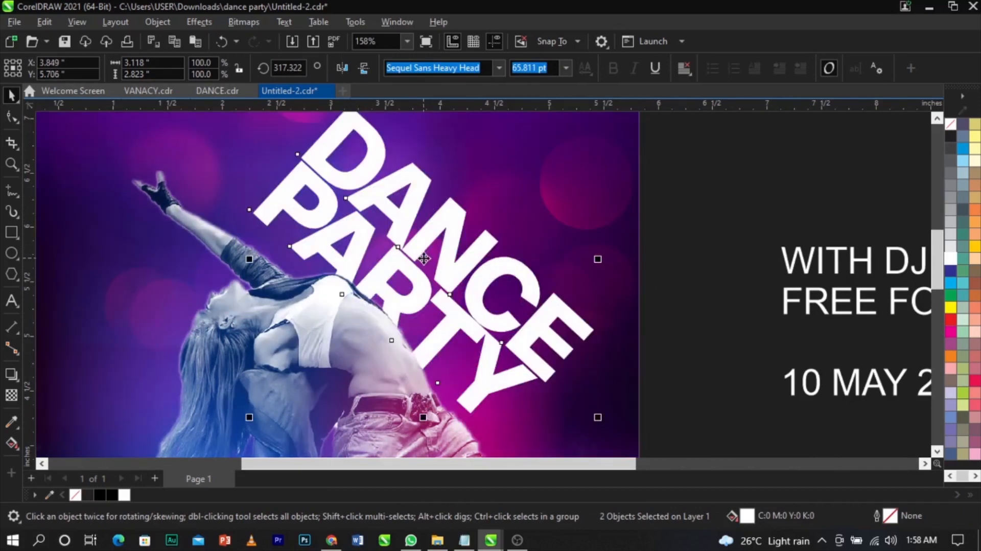
pyautogui.scroll(-2, 424, 258)
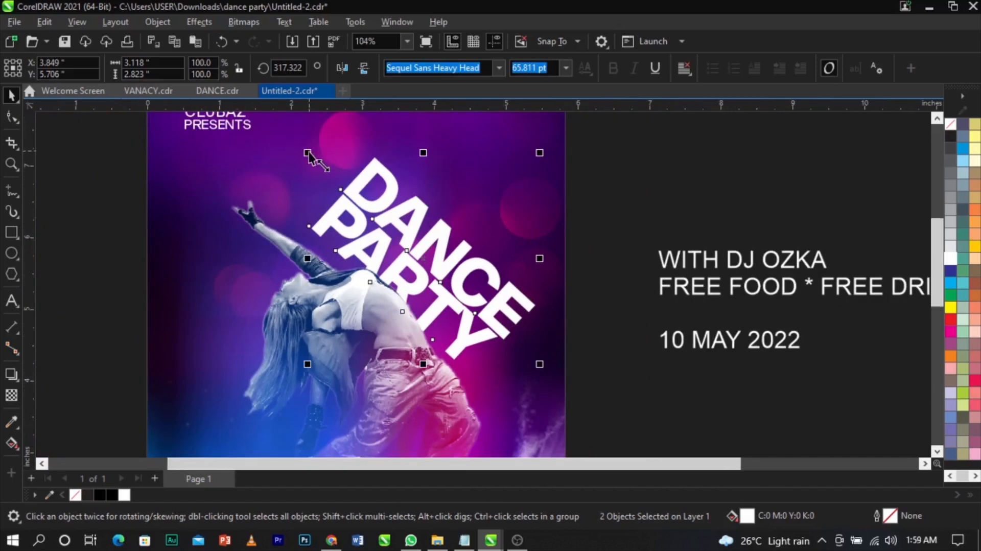
pyautogui.moveTo(308, 155); pyautogui.dragTo(299, 144)
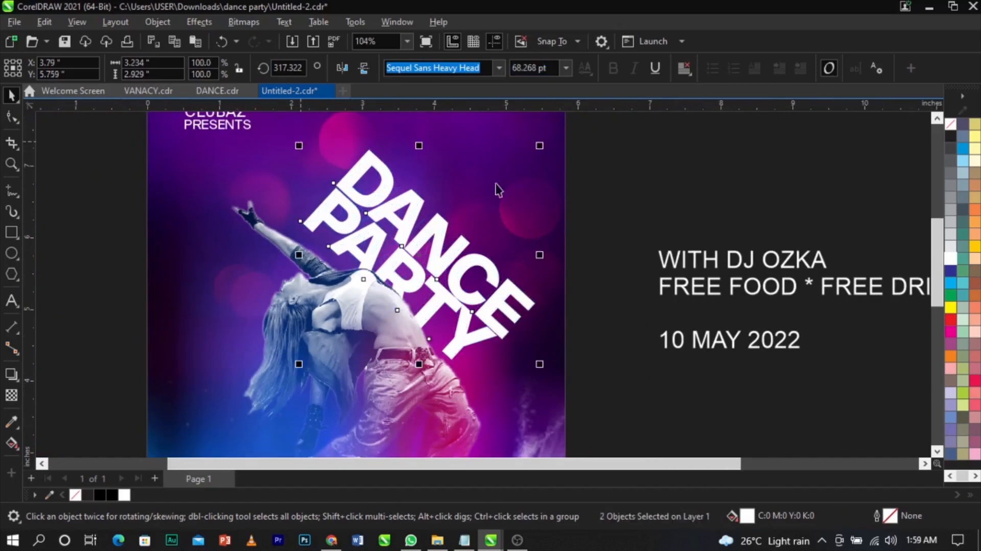
pyautogui.click(579, 195)
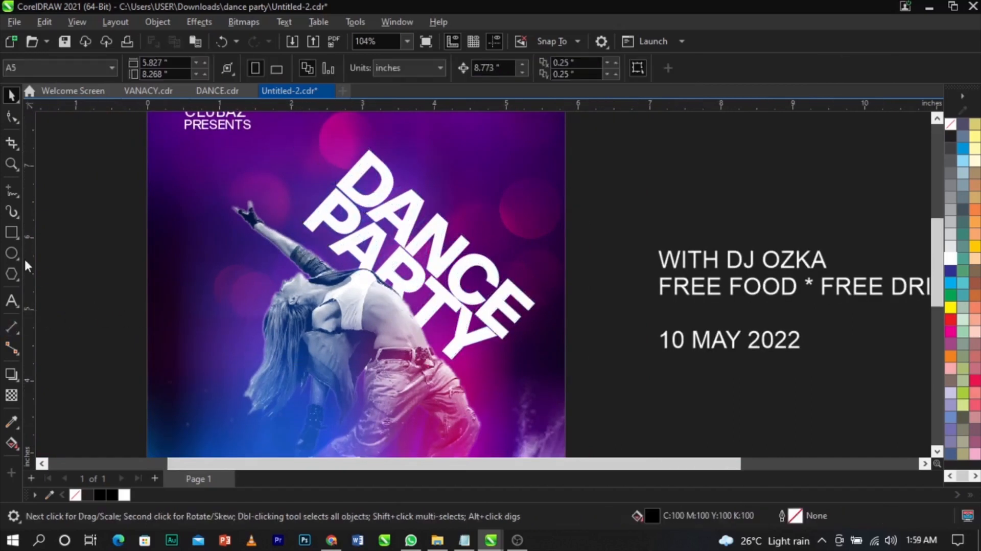
pyautogui.click(12, 252)
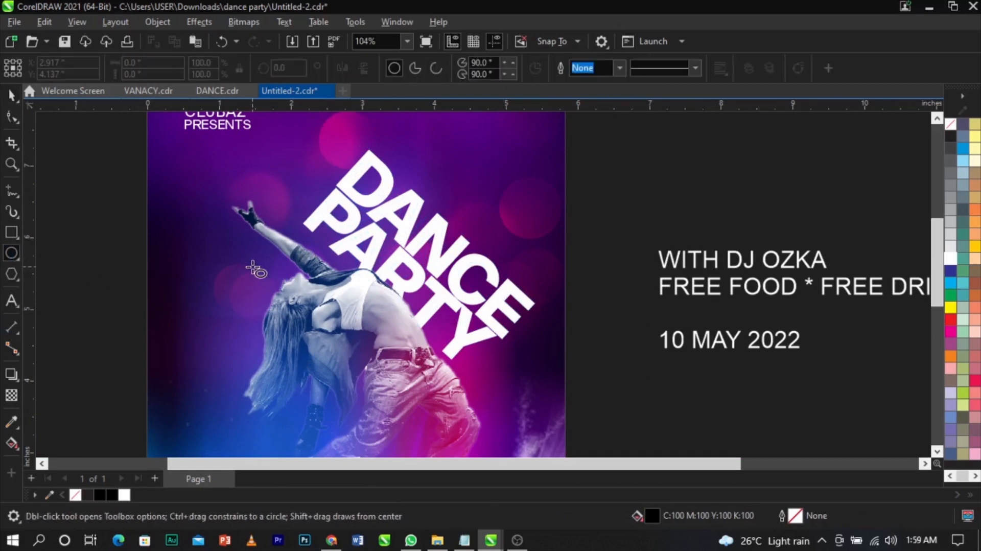
pyautogui.scroll(-3, 254, 270)
pyautogui.press('space')
pyautogui.click(250, 231)
pyautogui.moveTo(192, 211); pyautogui.dragTo(364, 380)
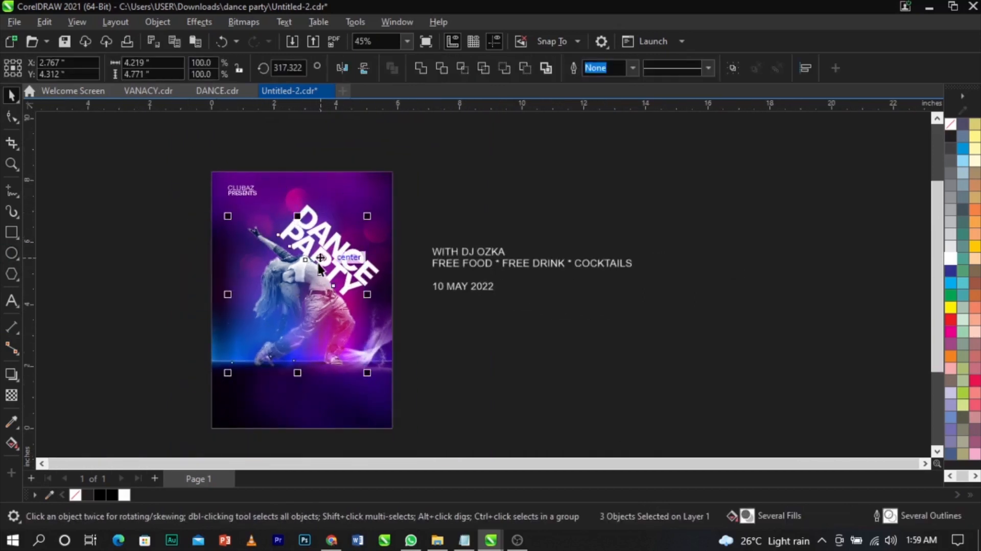
pyautogui.keyDown('shift'); pyautogui.click(287, 249); pyautogui.keyUp('shift')
pyautogui.click(288, 258)
pyautogui.moveTo(287, 258); pyautogui.dragTo(249, 265)
pyautogui.hotkey('ctrl', 'z')
# - Move the blurred blue overlay off the dancer to beside the page and select the dancer image
pyautogui.moveTo(292, 290); pyautogui.dragTo(152, 295)
pyautogui.click(284, 282)
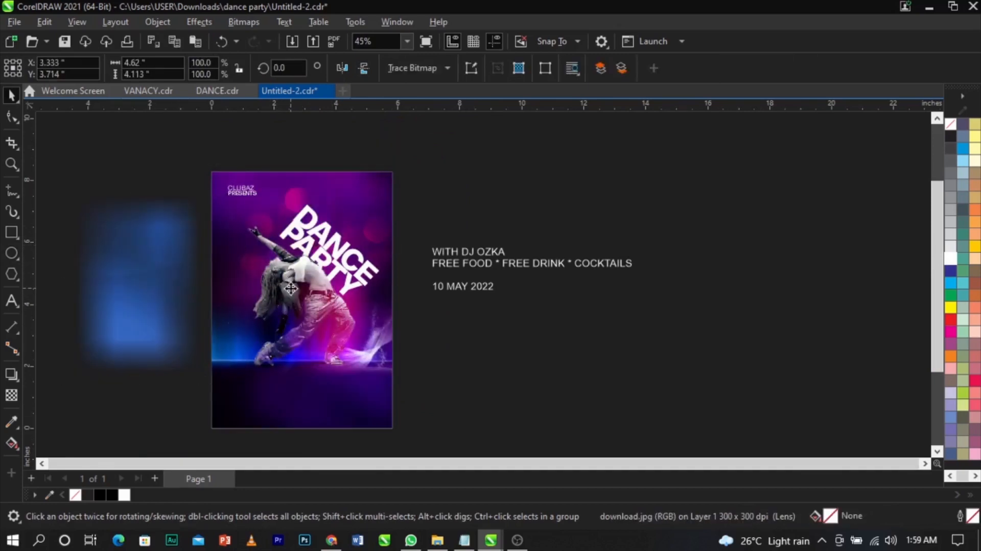
pyautogui.click(258, 233)
pyautogui.moveTo(258, 234); pyautogui.dragTo(271, 235)
pyautogui.hotkey('ctrl', 'z')
pyautogui.scroll(1, 271, 266)
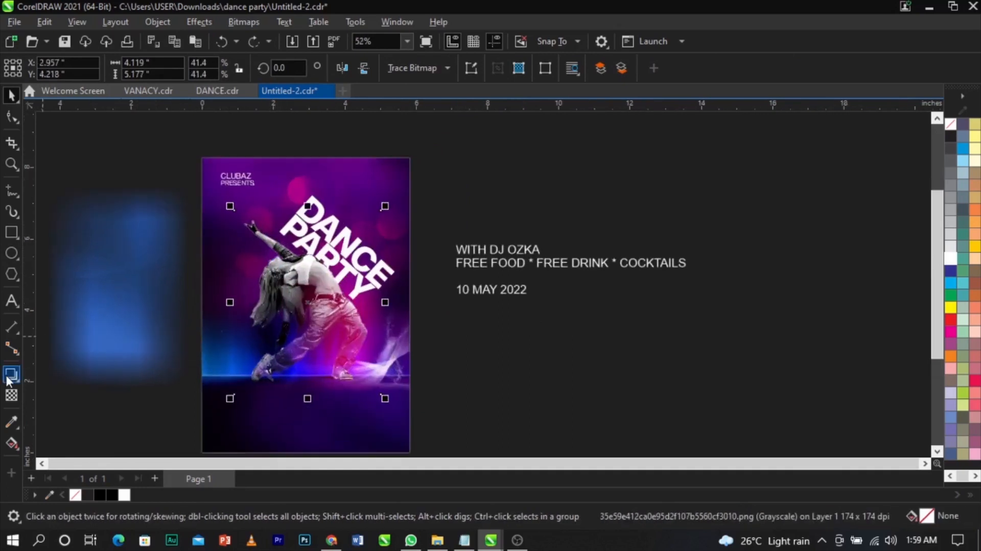
# - Convert the dancer image to a 300 dpi RGB Color (24-bit) bitmap with anti-aliasing and a transparent background
pyautogui.click(19, 376)
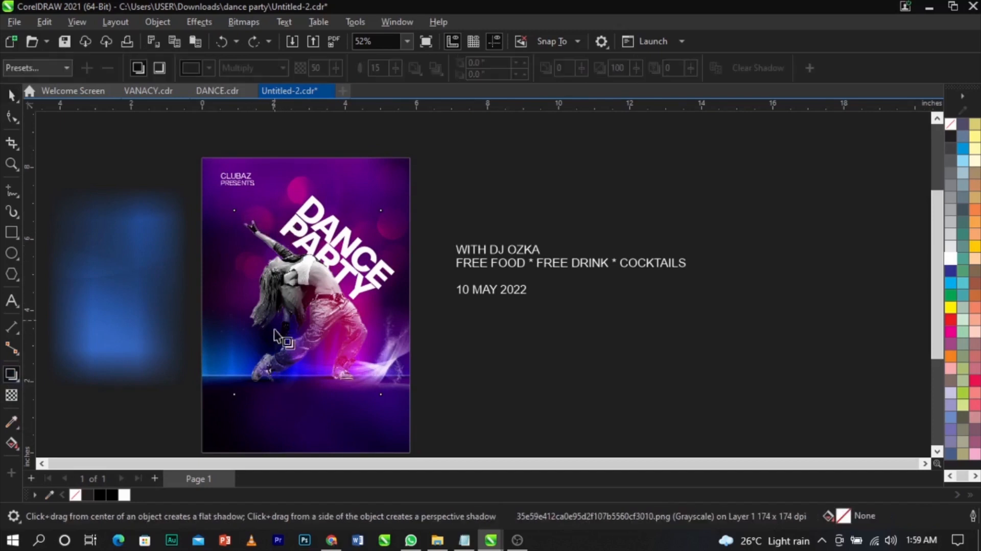
pyautogui.click(243, 24)
pyautogui.click(252, 36)
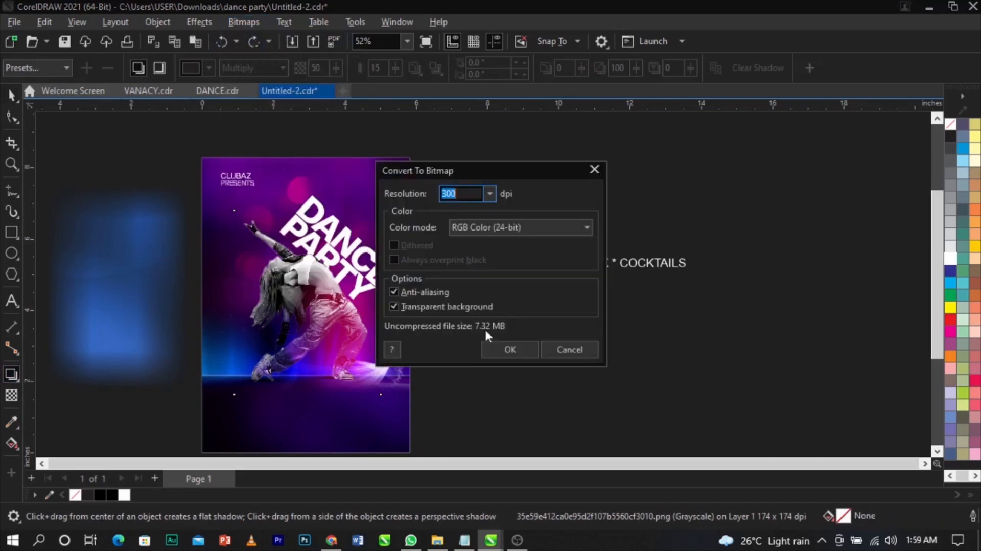
pyautogui.click(507, 349)
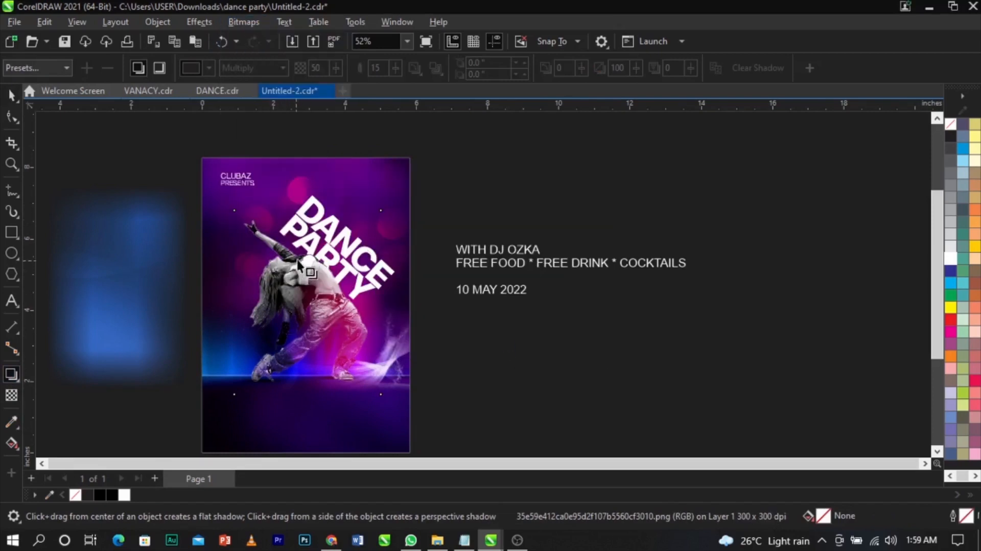
# - Add a drop shadow running down the dancer image from top to bottom, coloured RGB black (#000000) with a feather of 10
pyautogui.moveTo(307, 210); pyautogui.dragTo(310, 397)
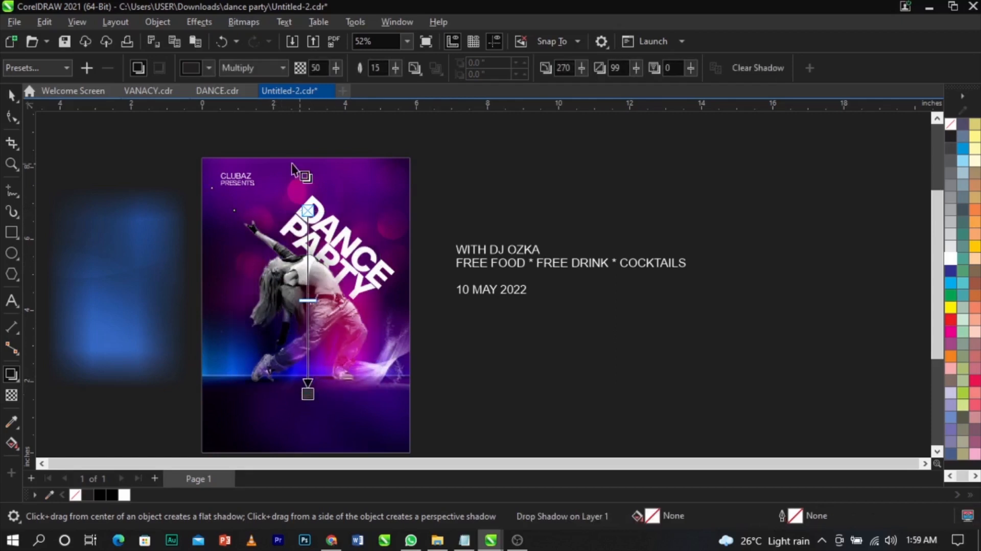
pyautogui.click(209, 69)
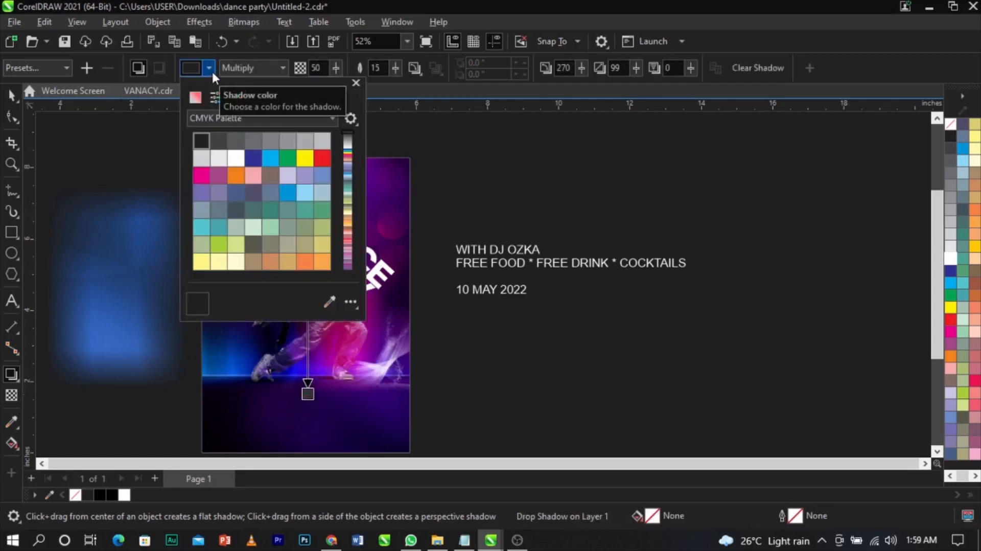
pyautogui.click(202, 97)
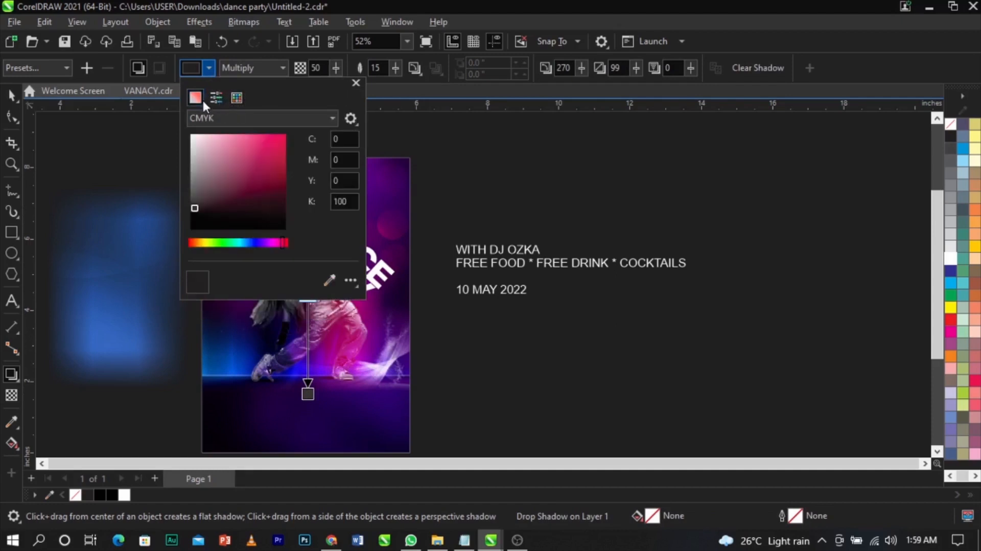
pyautogui.click(226, 115)
pyautogui.click(221, 154)
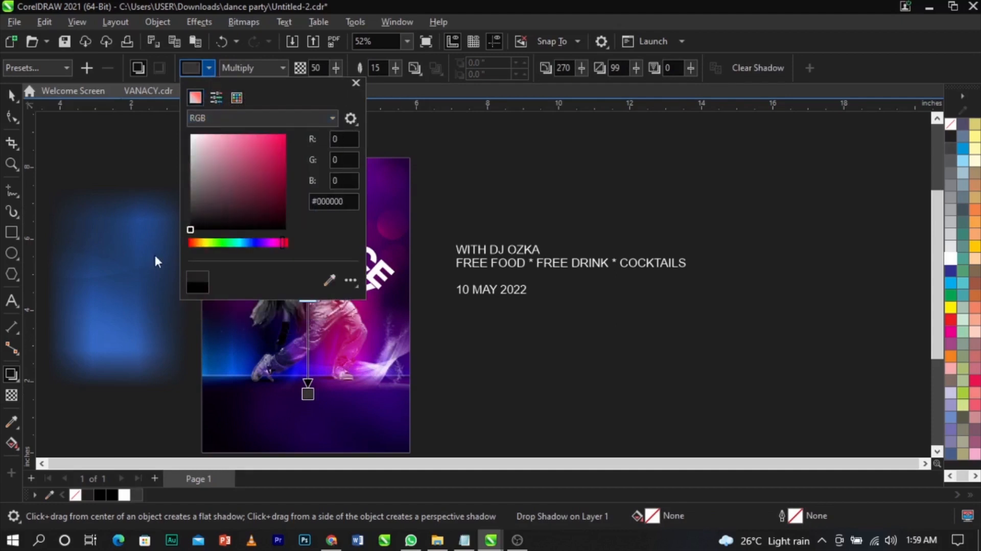
pyautogui.click(413, 106)
pyautogui.moveTo(383, 69); pyautogui.dragTo(357, 71)
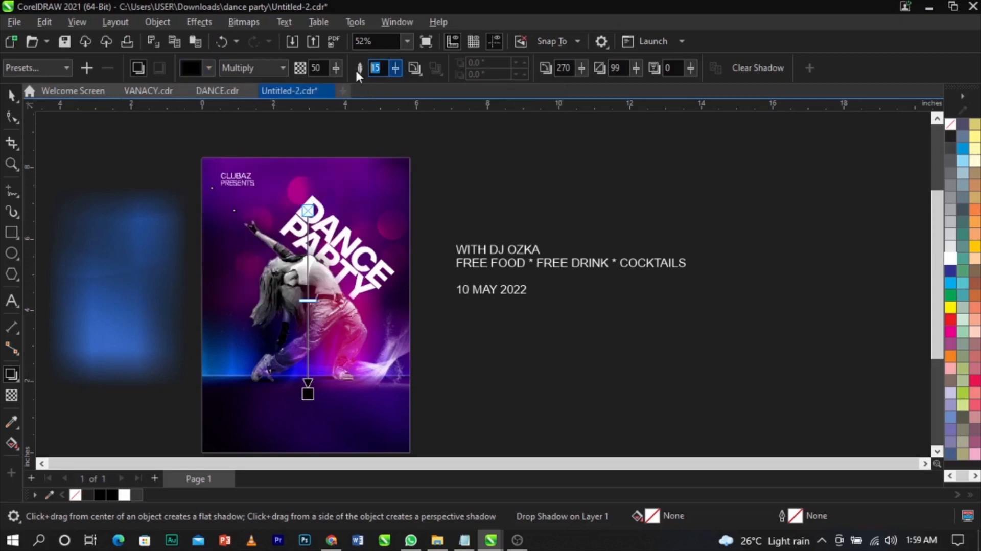
pyautogui.write('10')
pyautogui.scroll(3, 308, 259)
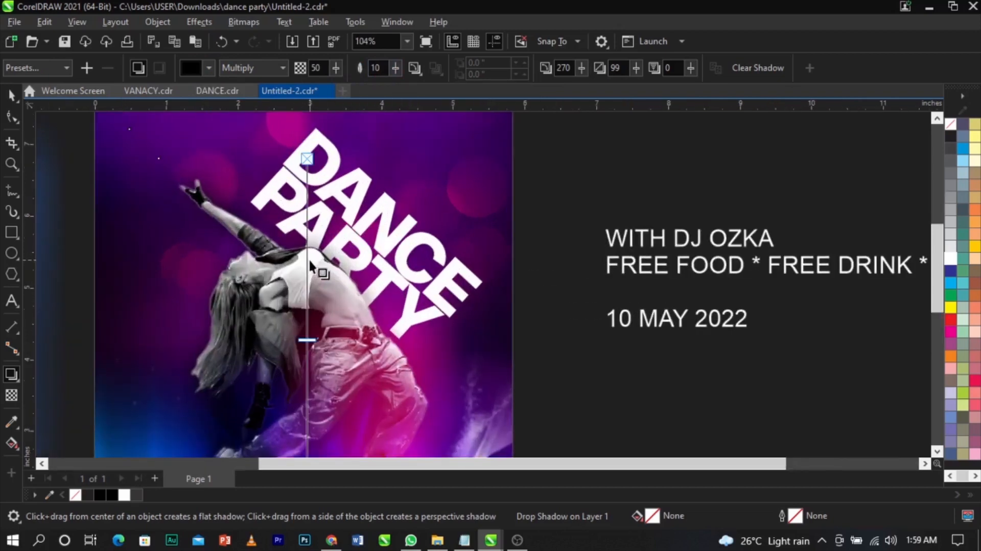
# - Break the drop shadow apart from the dancer into a separate object, undoing any trial moves
pyautogui.press('space')
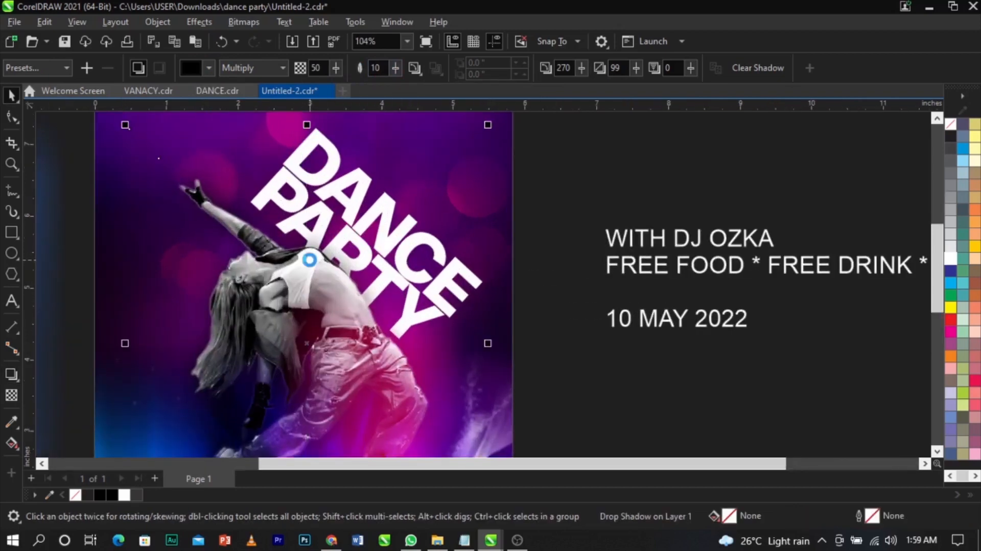
pyautogui.click(545, 252)
pyautogui.click(271, 216)
pyautogui.moveTo(271, 216); pyautogui.dragTo(381, 205)
pyautogui.hotkey('ctrl', 'z')
pyautogui.moveTo(278, 139); pyautogui.dragTo(379, 141)
pyautogui.moveTo(454, 317); pyautogui.dragTo(593, 373)
pyautogui.hotkey('ctrl', 'z')
pyautogui.hotkey('ctrl', 'z')
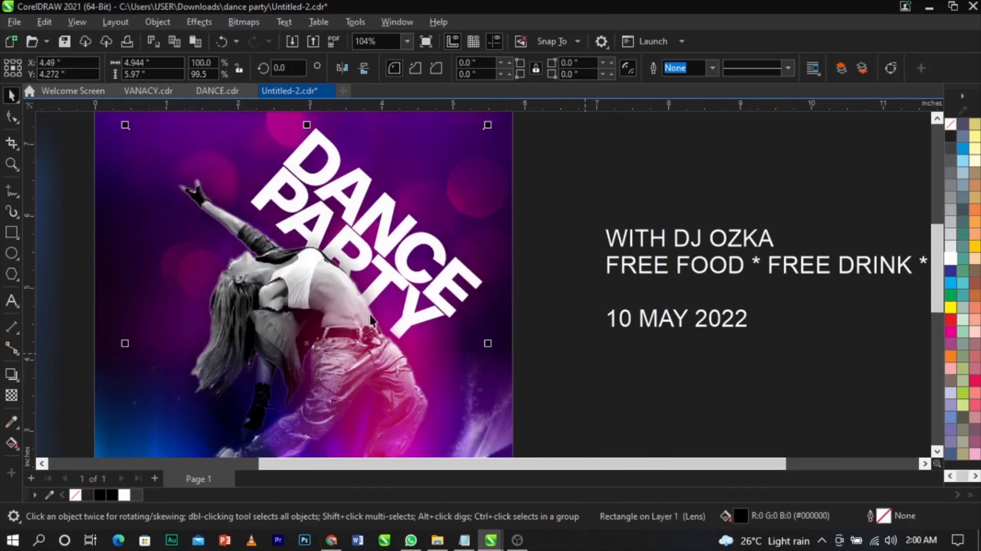
# - Shift the detached shadow slightly so that it sits at about X 3.109 and Y 4.39 inches behind the dancer
pyautogui.scroll(2, 317, 348)
pyautogui.moveTo(295, 357); pyautogui.dragTo(311, 333)
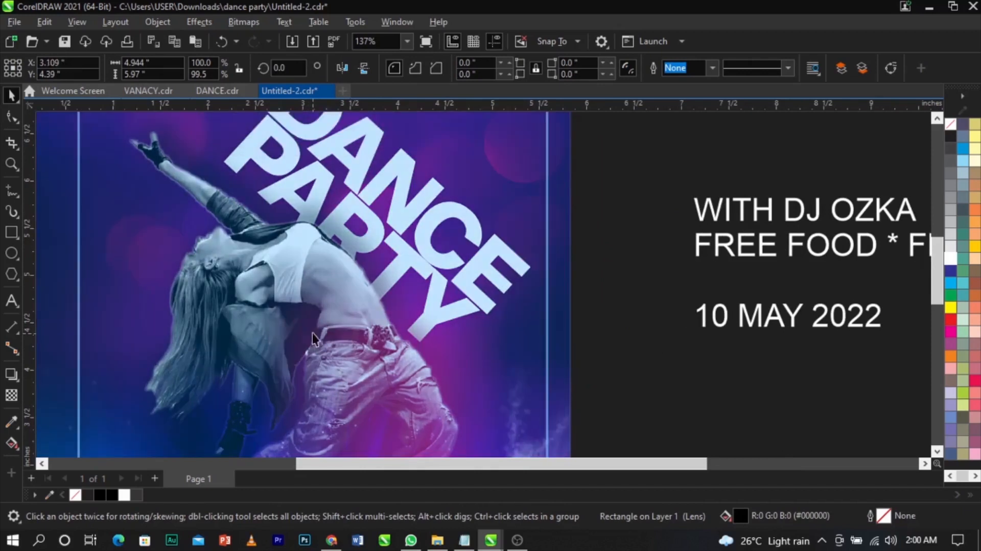
pyautogui.scroll(2, 348, 234)
pyautogui.scroll(-4, 361, 243)
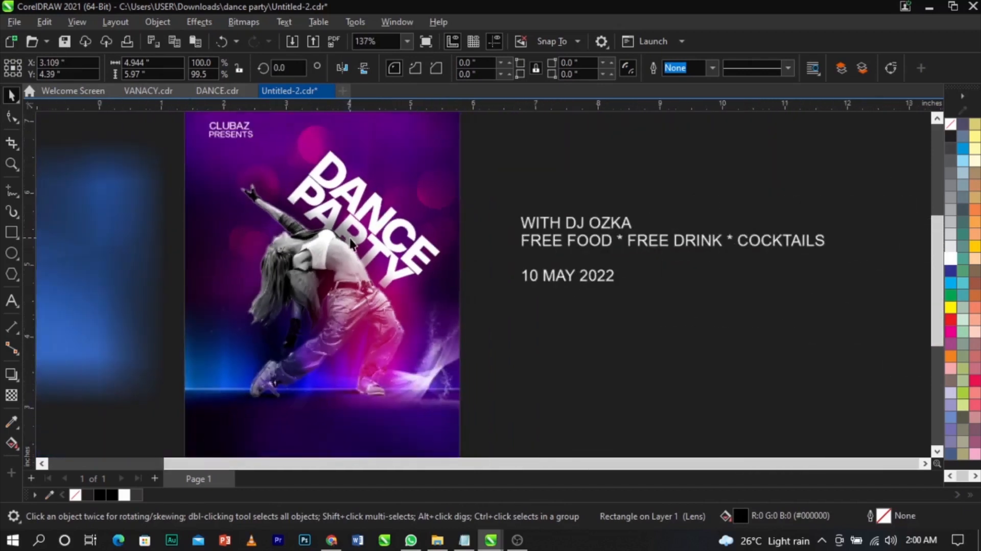
# - Convert the detached shadow to a 300 dpi RGB bitmap
pyautogui.click(249, 19)
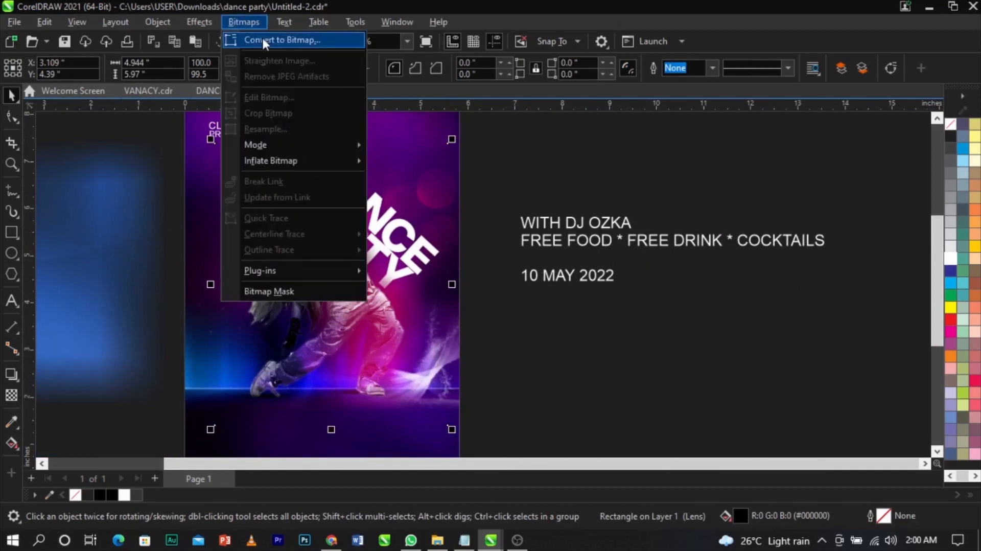
pyautogui.click(262, 36)
pyautogui.click(500, 352)
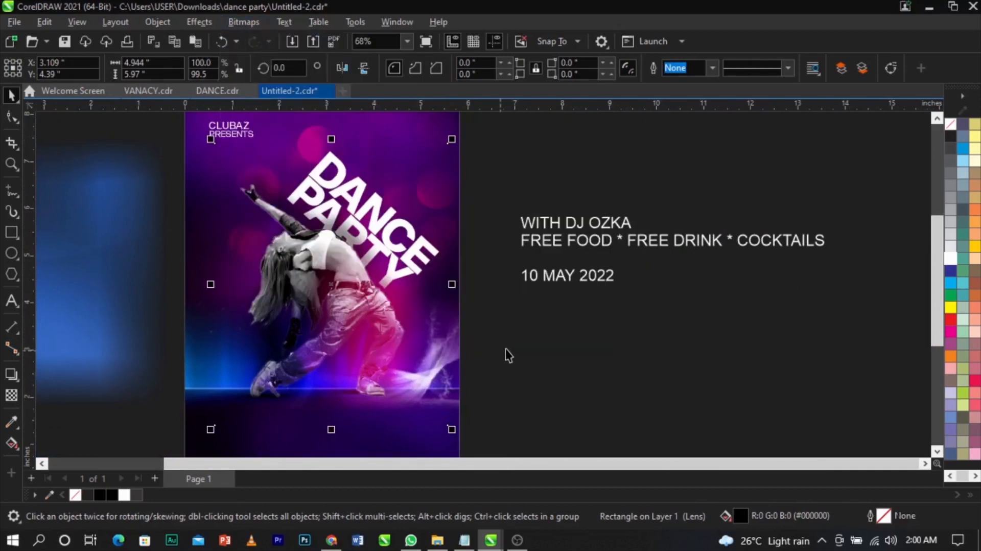
# - Fade the shadow bitmap with a short diagonal linear fountain transparency across the dancer's torso, angled at about -144.6°
pyautogui.click(11, 395)
pyautogui.moveTo(330, 260); pyautogui.dragTo(392, 292)
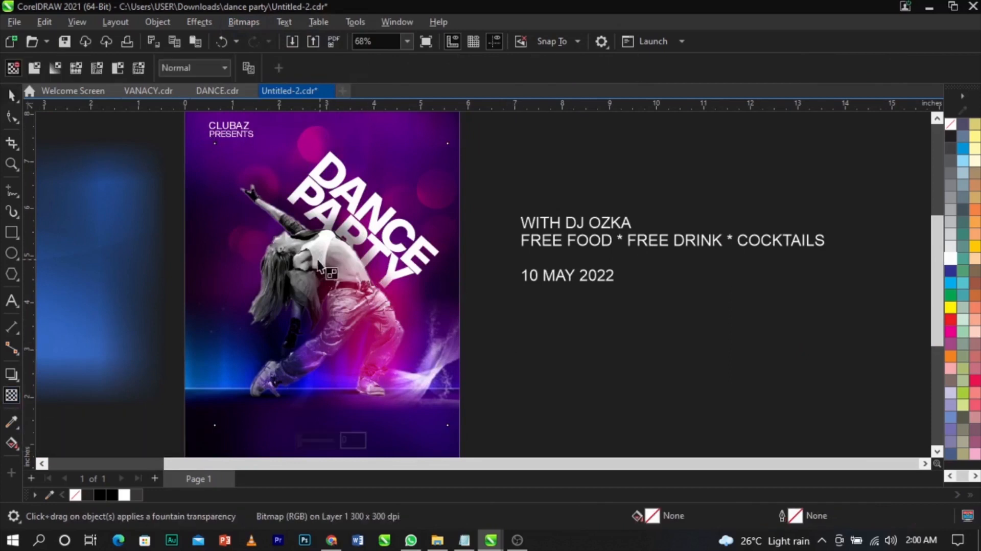
pyautogui.moveTo(297, 324); pyautogui.dragTo(309, 294)
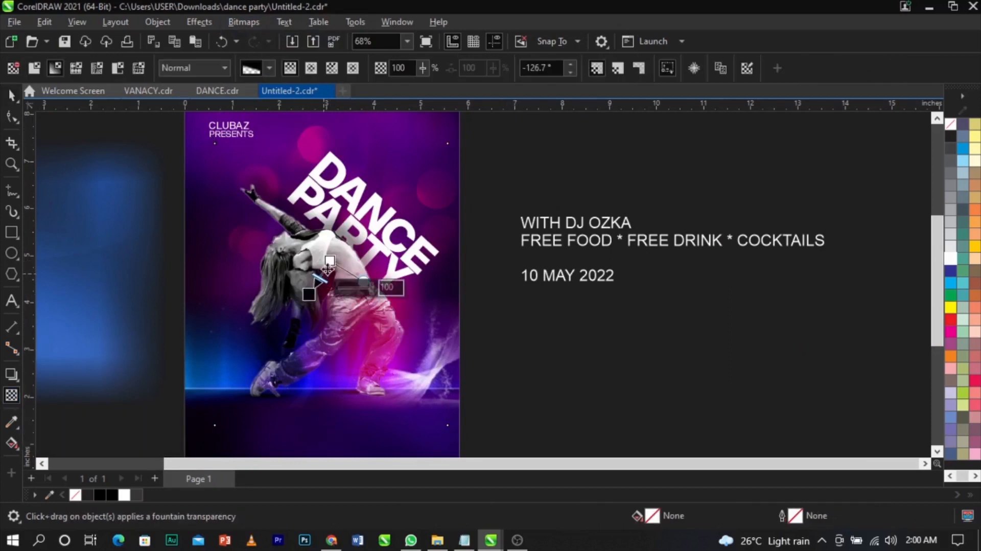
pyautogui.moveTo(330, 261); pyautogui.dragTo(355, 253)
pyautogui.moveTo(309, 295); pyautogui.dragTo(323, 279)
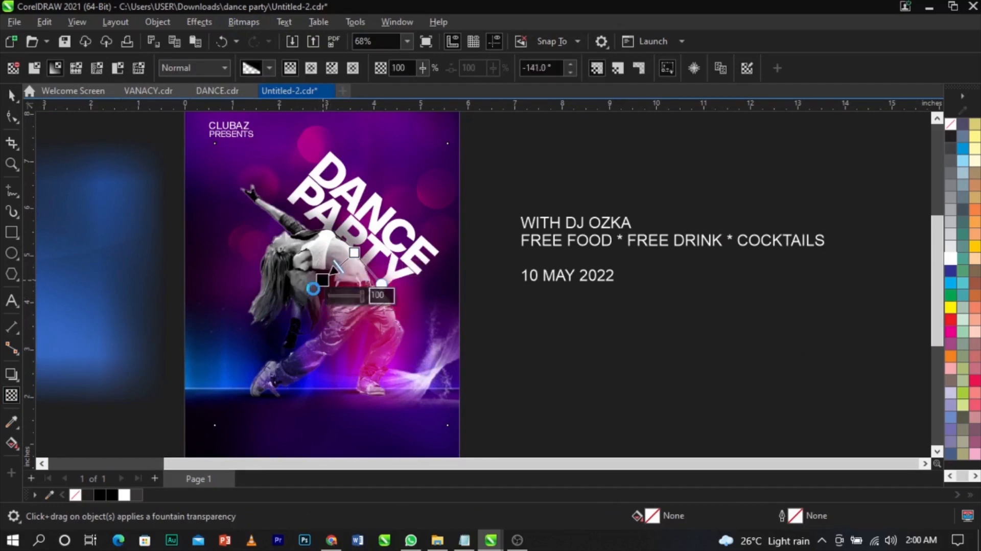
pyautogui.scroll(2, 362, 241)
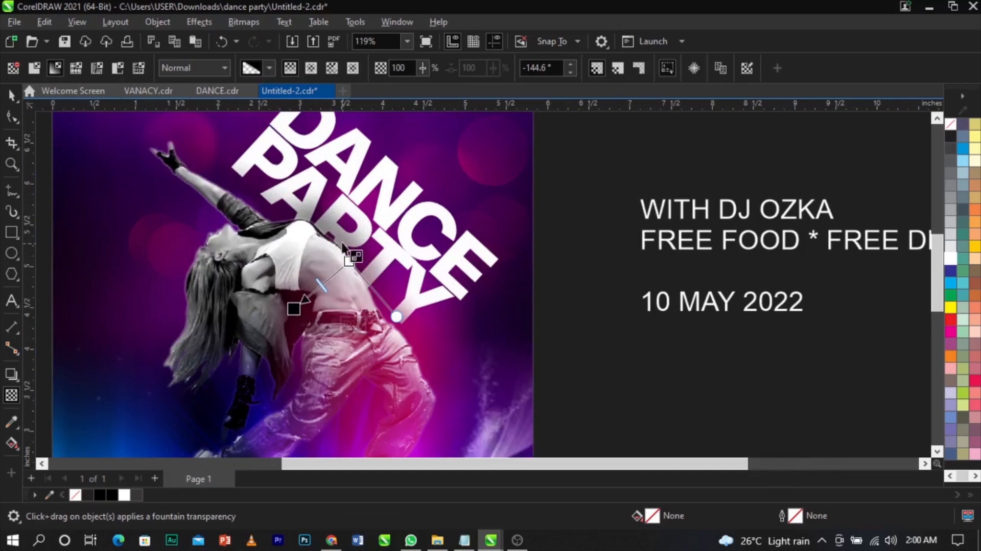
pyautogui.click(12, 95)
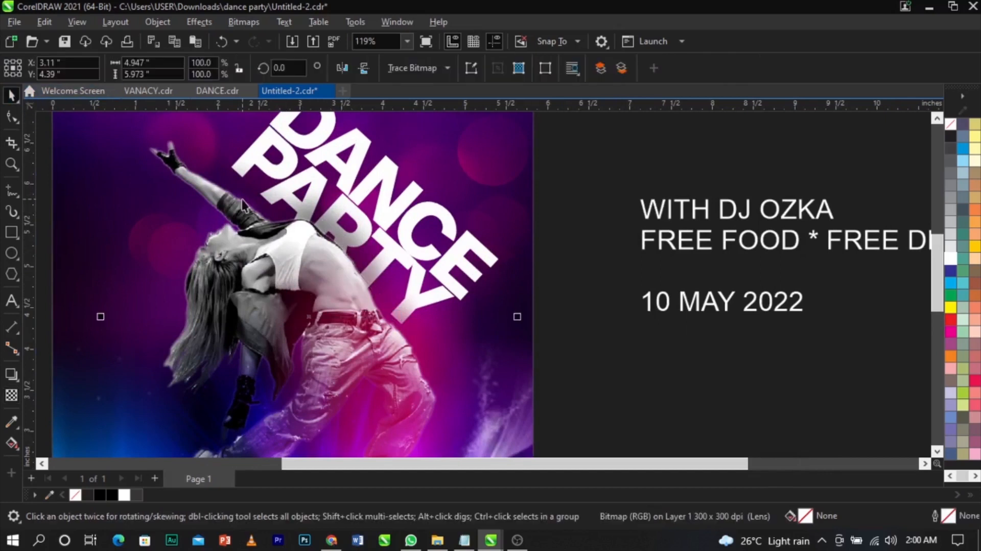
# - Move the blurred blue overlay from beside the page back over the hair and legs side of the dancer
pyautogui.scroll(-2, 365, 254)
pyautogui.click(535, 307)
pyautogui.scroll(-3, 487, 244)
pyautogui.click(455, 210)
pyautogui.moveTo(157, 283); pyautogui.dragTo(336, 301)
pyautogui.scroll(2, 340, 299)
pyautogui.scroll(3, 340, 299)
pyautogui.scroll(-5, 336, 302)
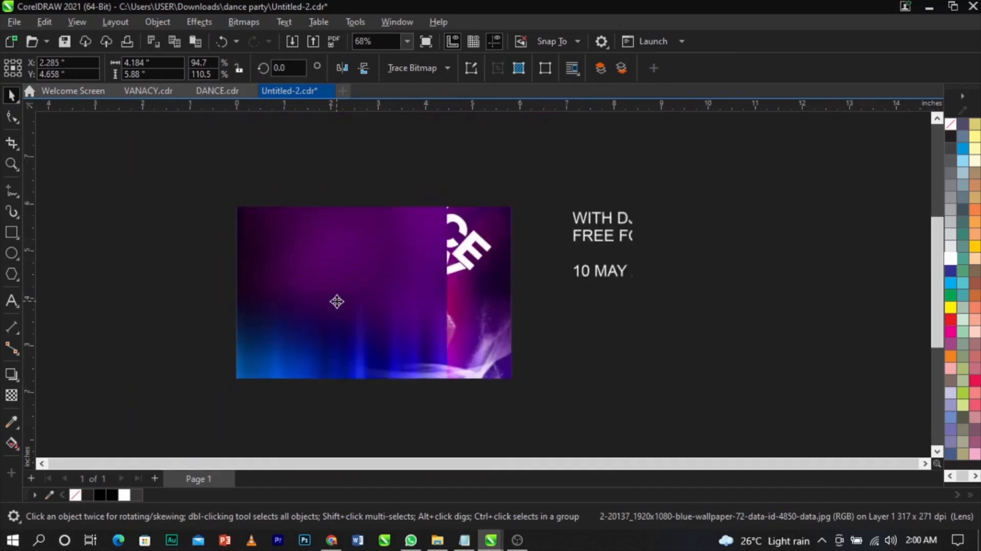
pyautogui.click(559, 301)
# - Try moving the slanted DANCE text away from PARTY past the page edge, and undo the move
pyautogui.moveTo(547, 124); pyautogui.dragTo(353, 314)
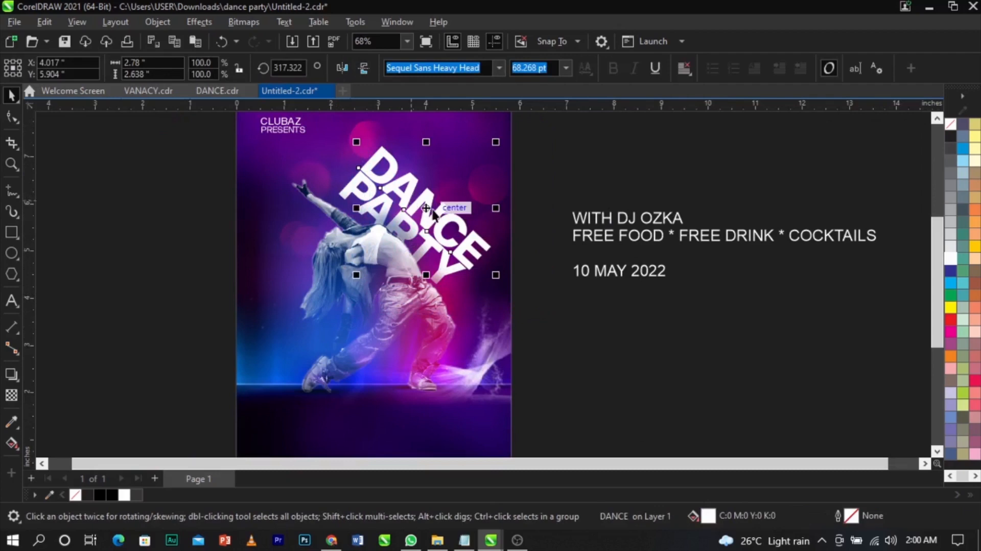
pyautogui.moveTo(426, 208); pyautogui.dragTo(521, 187)
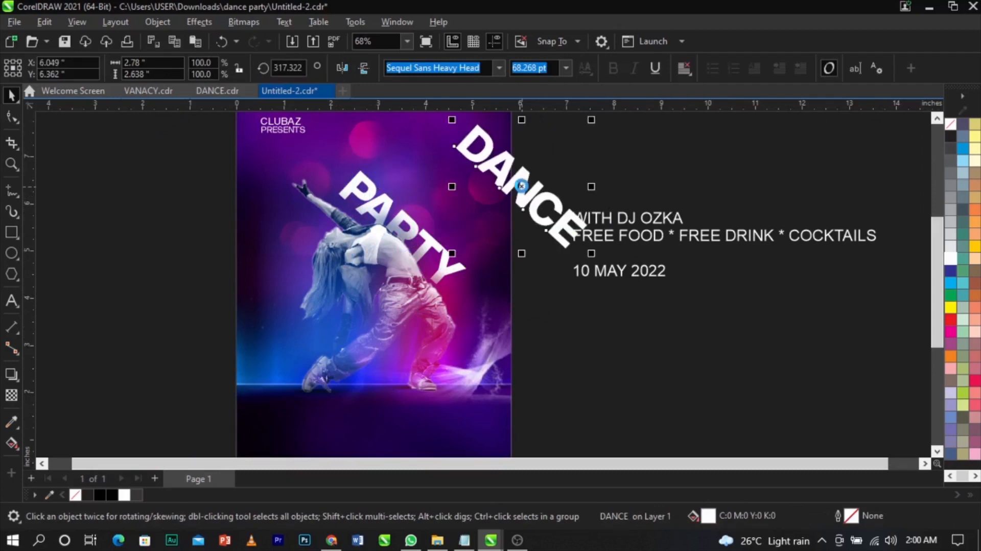
pyautogui.hotkey('ctrl', 'z')
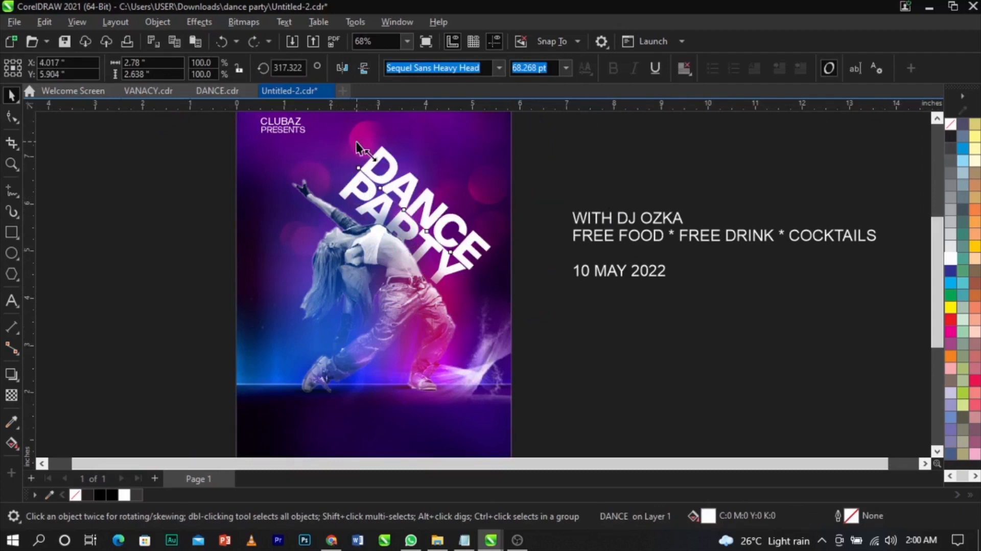
# - Set the transparency merge mode of the slanted DANCE text to Color Dodge
pyautogui.scroll(2, 393, 174)
pyautogui.scroll(-2, 443, 222)
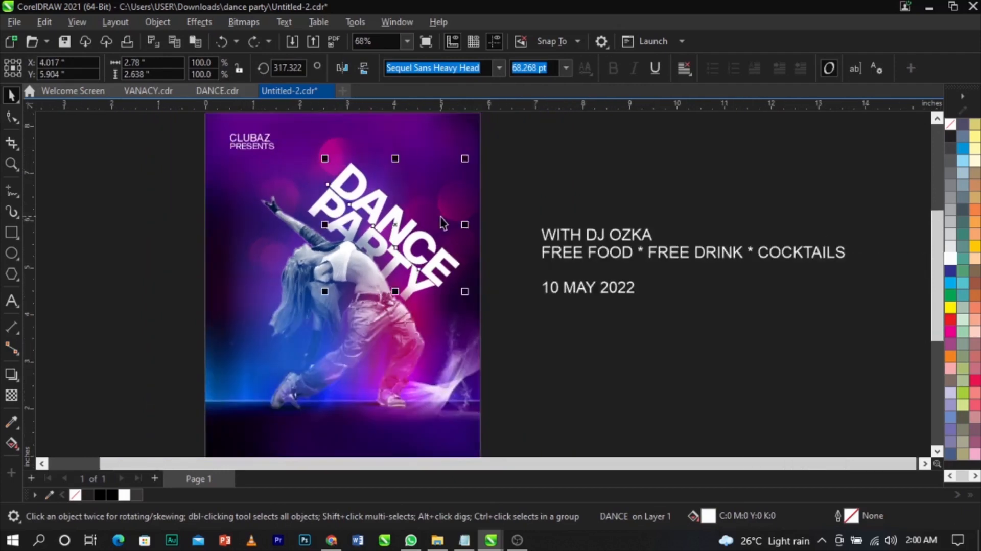
pyautogui.scroll(2, 442, 222)
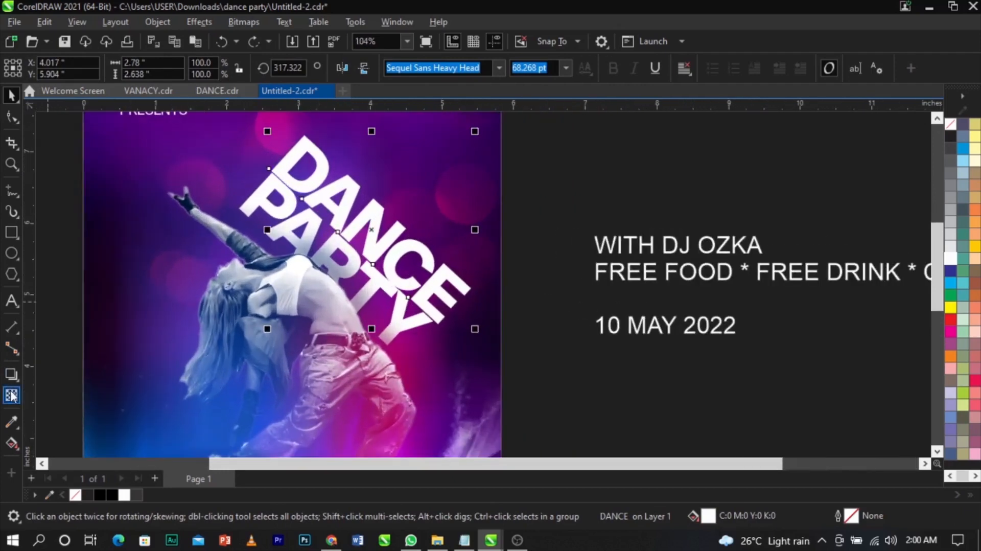
pyautogui.click(11, 396)
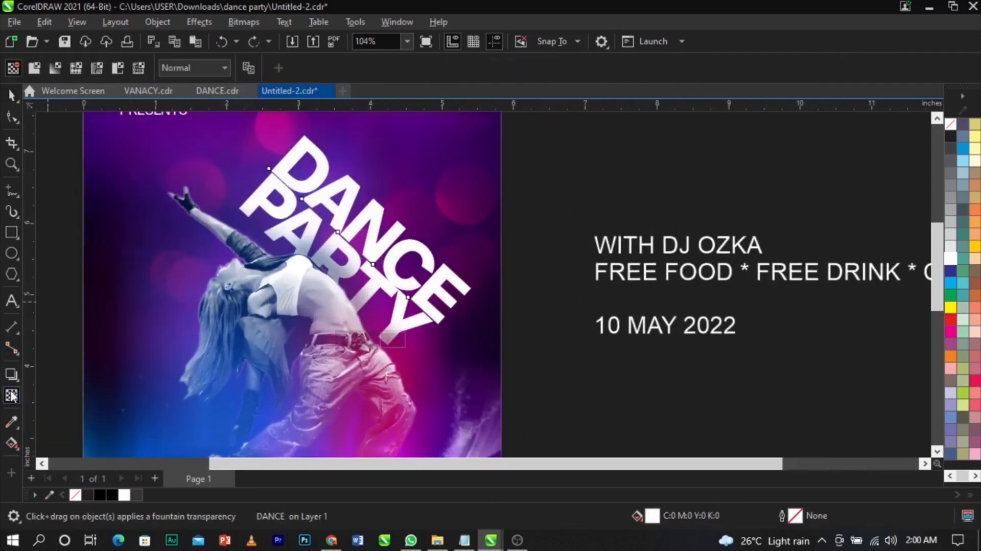
pyautogui.click(195, 71)
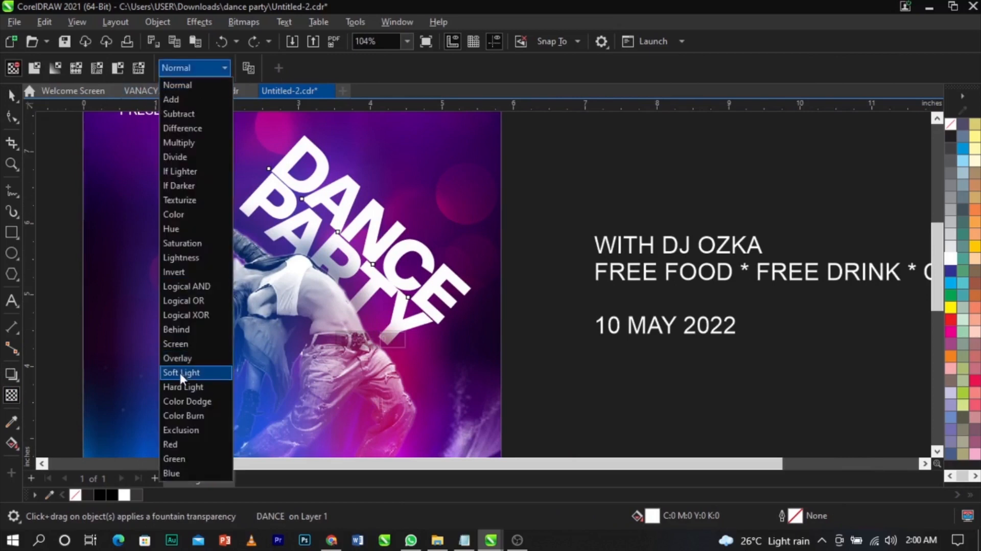
pyautogui.click(197, 401)
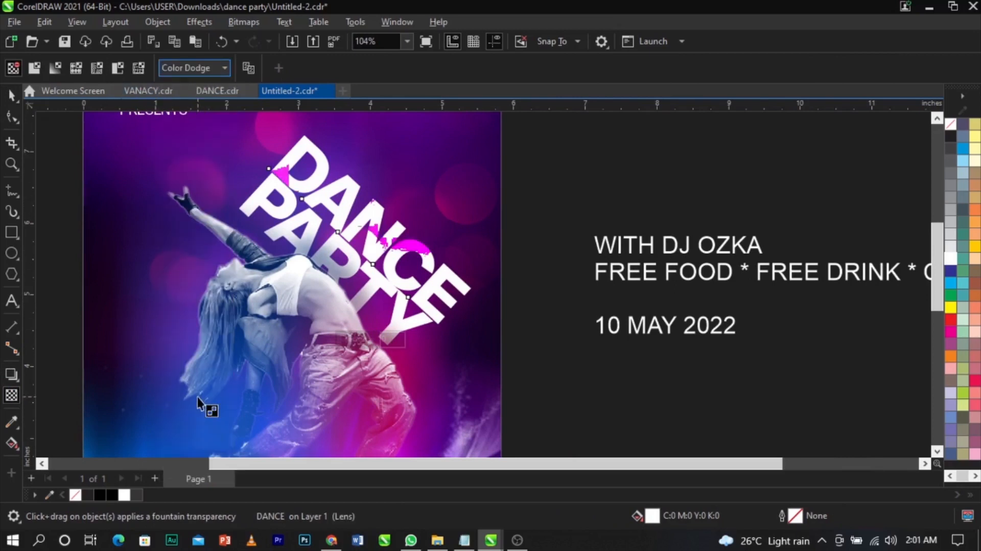
# - Try red, magenta and C0 M100 Y60 K0 fills on DANCE, and settle on Orange (C0 M60 Y100 K0)
pyautogui.click(951, 320)
pyautogui.click(951, 332)
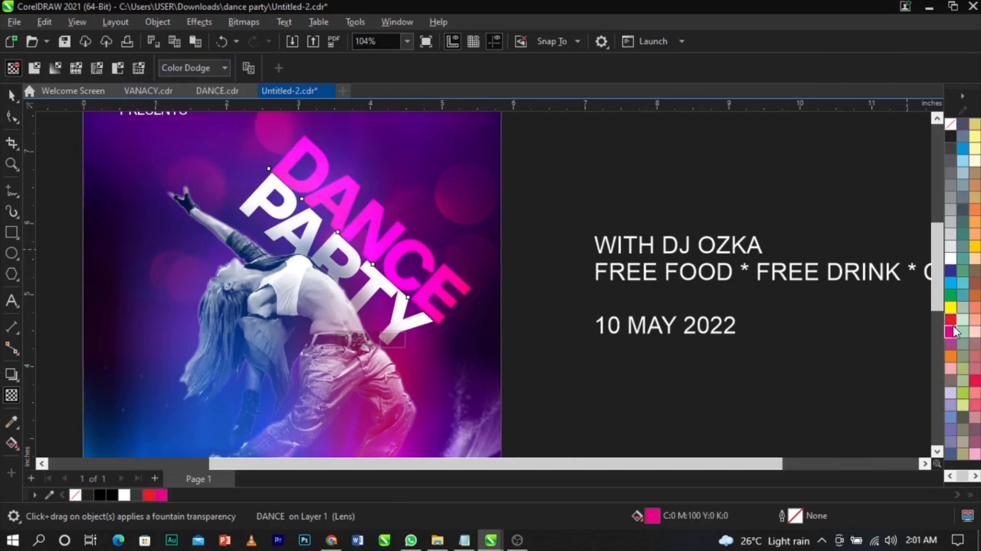
pyautogui.click(952, 320)
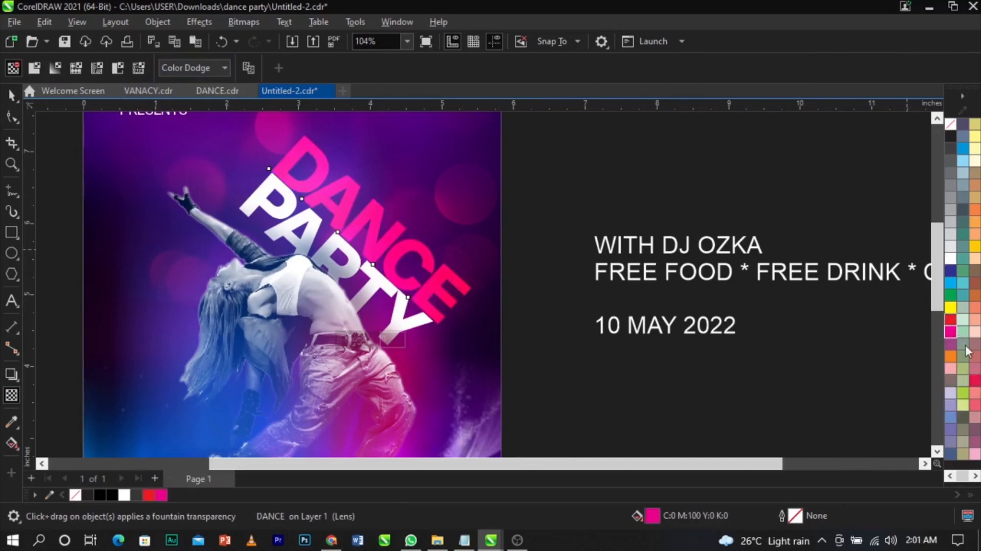
pyautogui.click(975, 382)
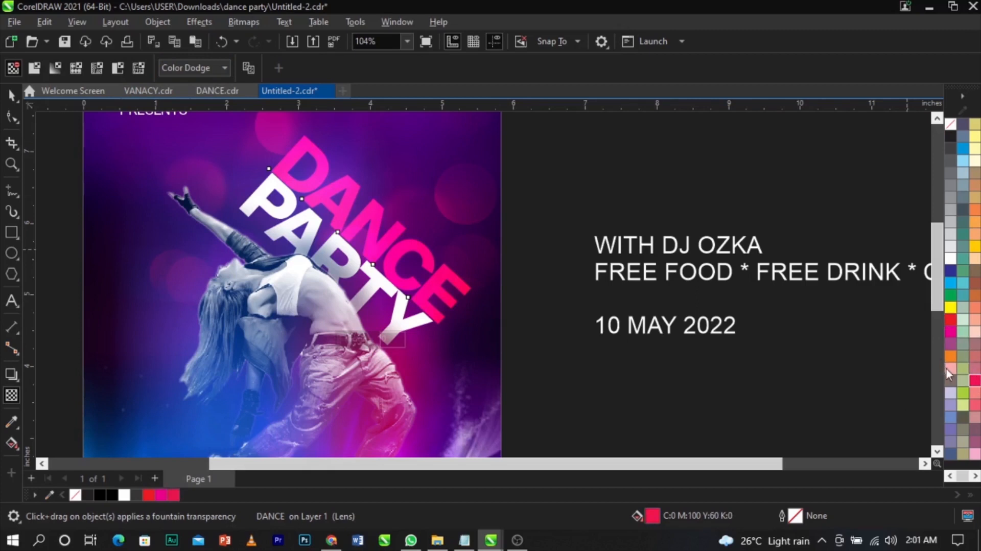
pyautogui.click(949, 356)
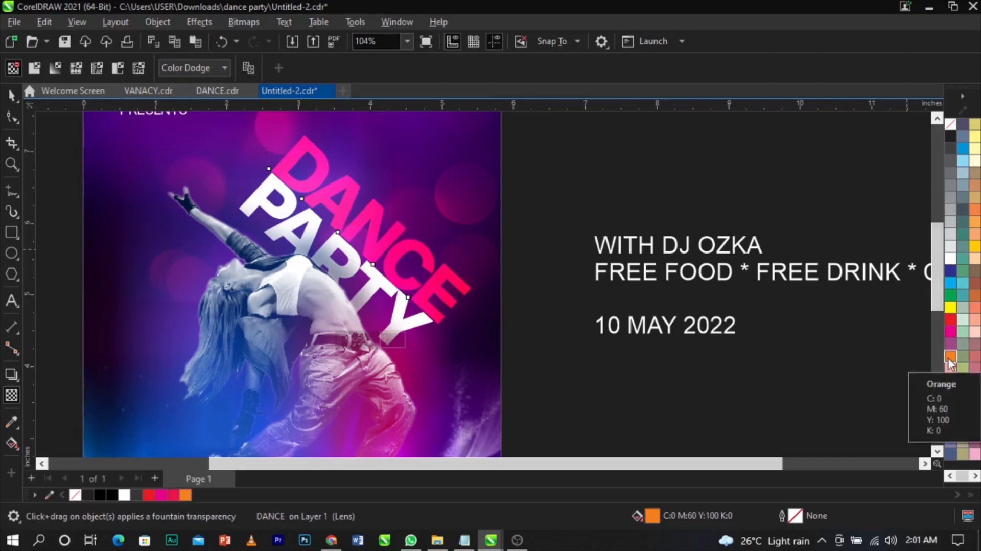
pyautogui.scroll(-3, 439, 245)
pyautogui.scroll(1, 440, 242)
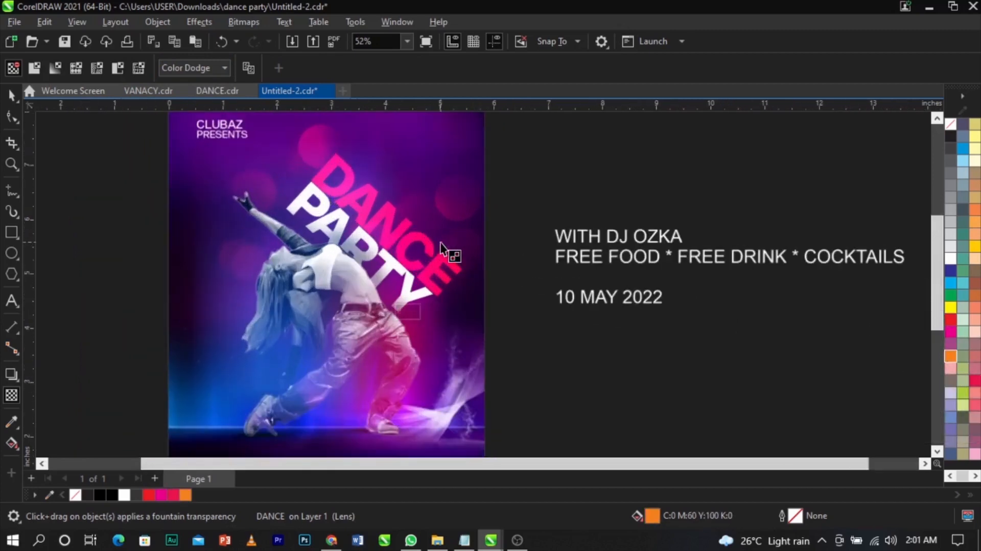
pyautogui.scroll(2, 414, 266)
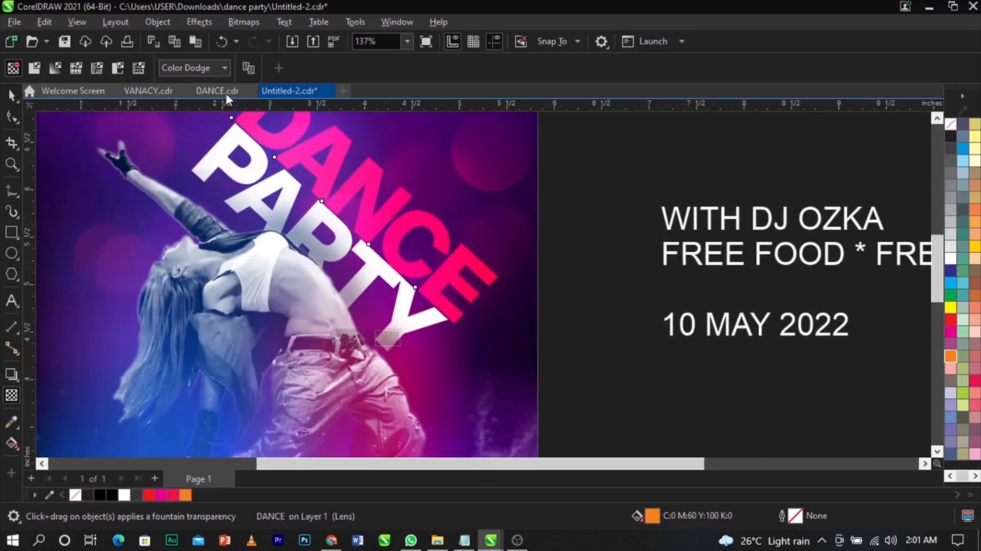
# - Try the Overlay merge mode on the slanted DANCE text, and set it back to Color Dodge
pyautogui.click(210, 67)
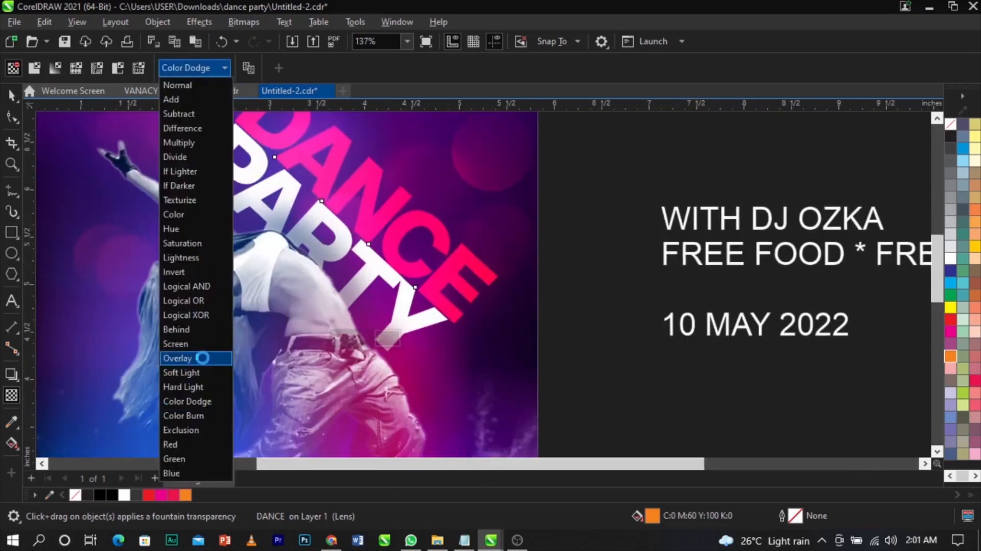
pyautogui.click(203, 360)
pyautogui.click(199, 71)
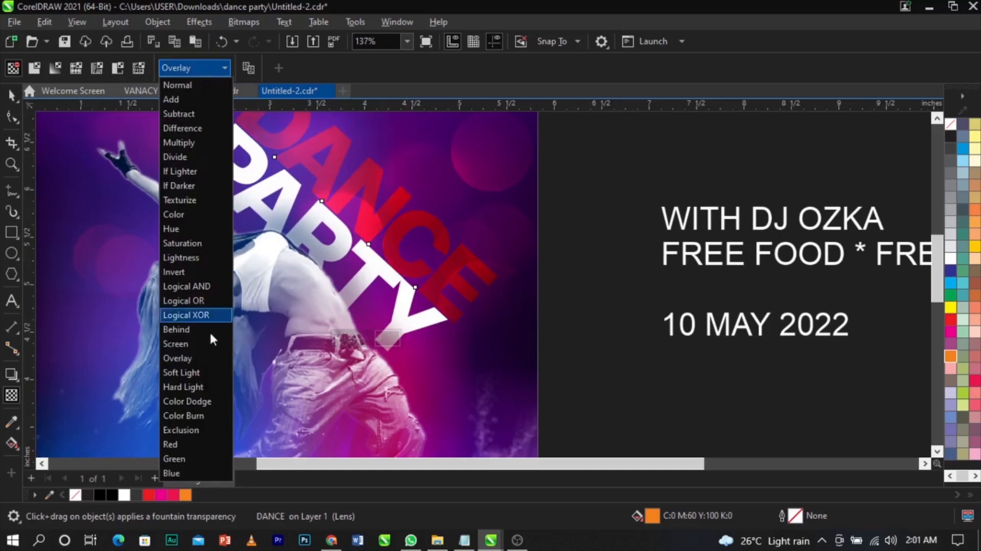
pyautogui.click(204, 398)
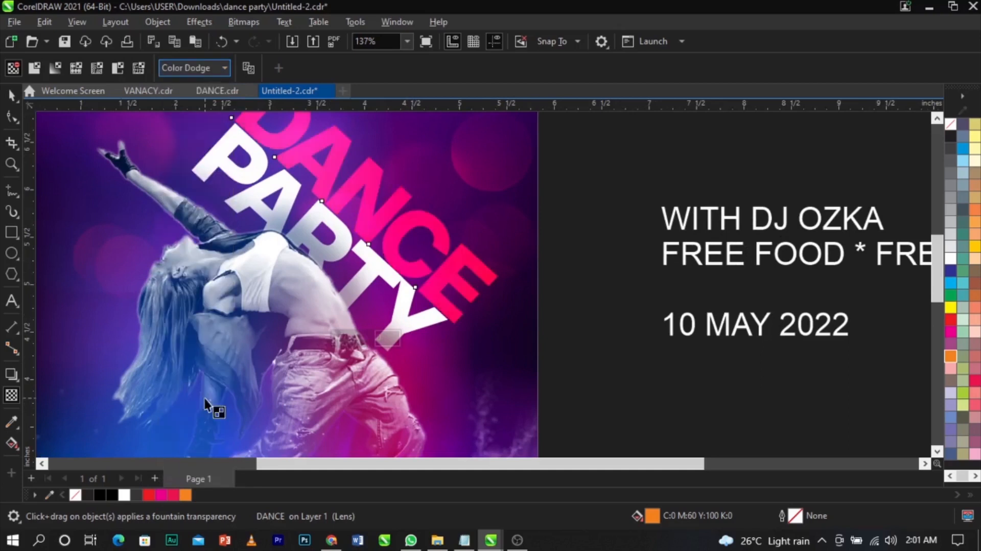
pyautogui.scroll(-4, 427, 234)
pyautogui.scroll(2, 424, 266)
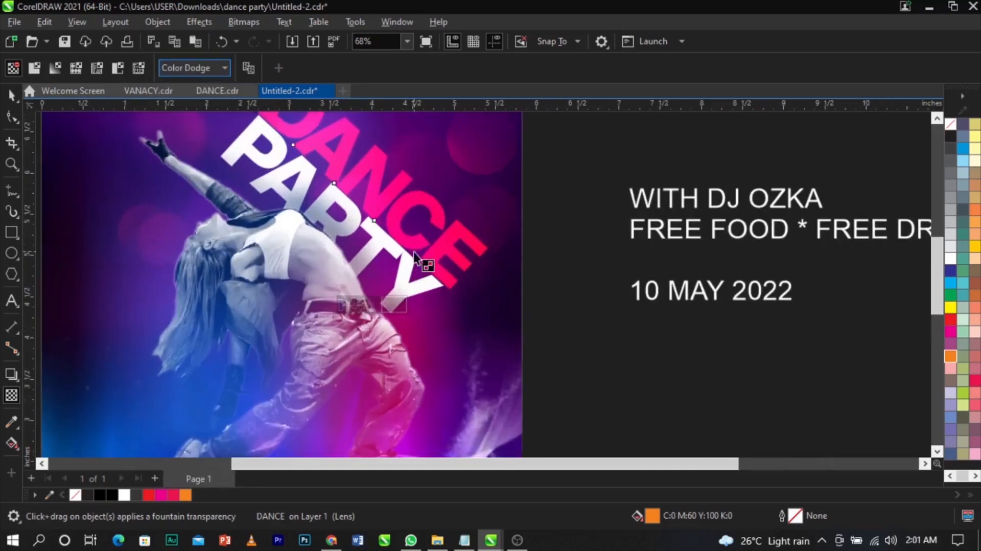
# - Fill the slanted PARTY text with 10% black (C0 M0 Y0 K10) and enlarge it to about 105%
pyautogui.click(554, 238)
pyautogui.press('space')
pyautogui.scroll(-1, 534, 222)
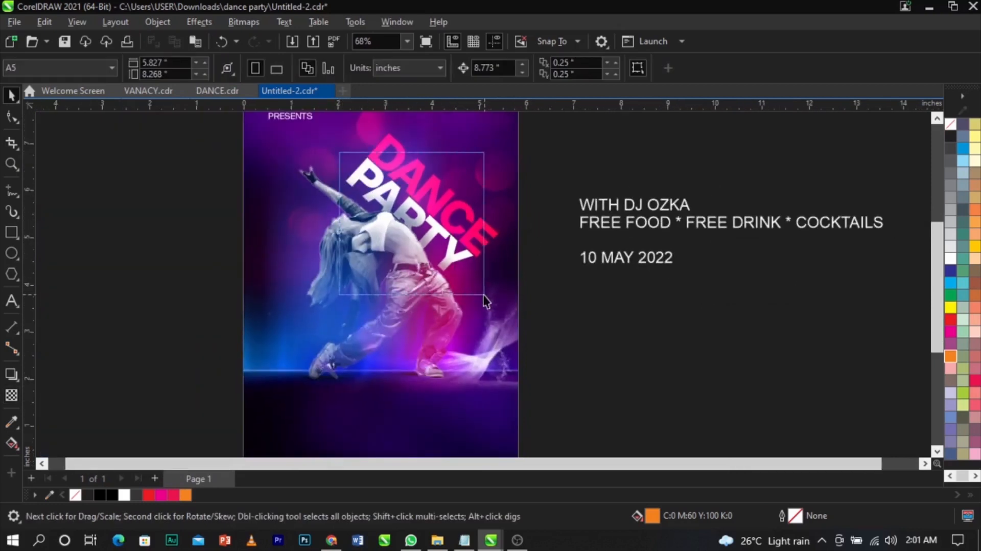
pyautogui.click(470, 260)
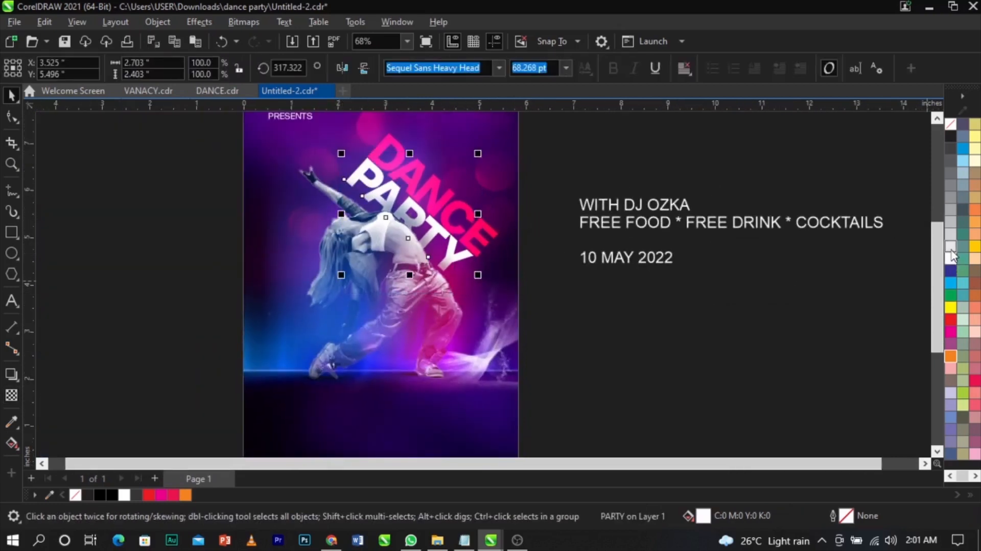
pyautogui.click(491, 286)
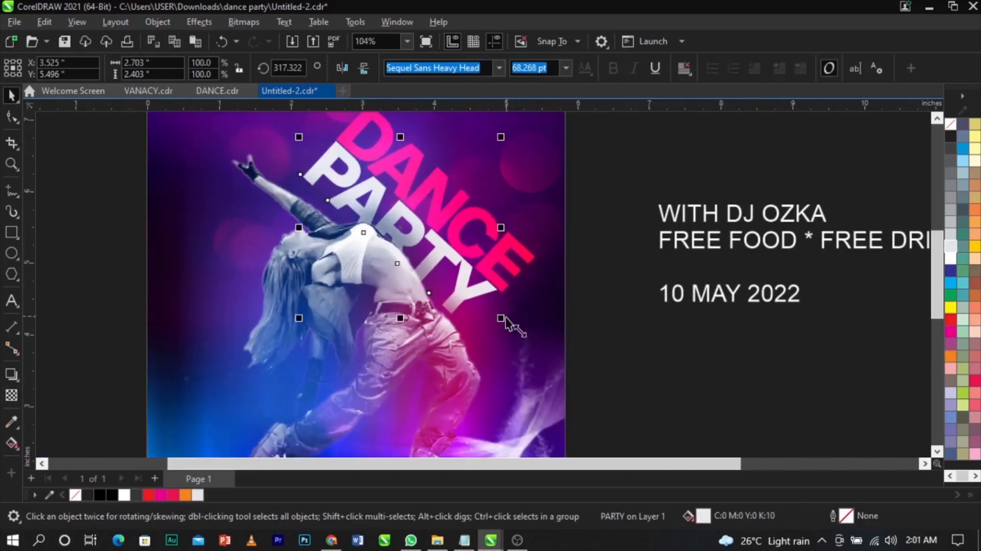
pyautogui.moveTo(502, 318); pyautogui.dragTo(517, 335)
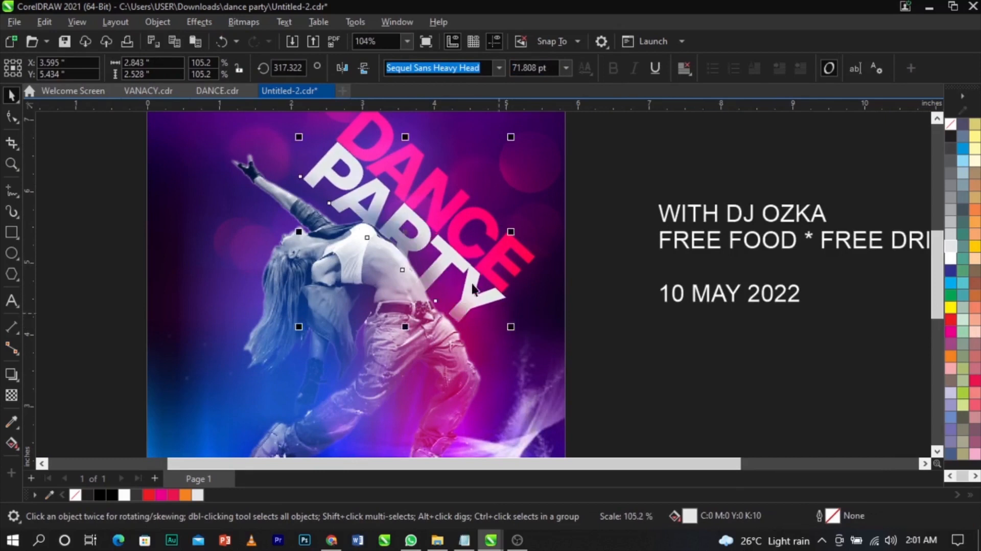
# - Nudge the enlarged PARTY text slightly so it sits neatly against the slanted DANCE text
pyautogui.scroll(3, 439, 212)
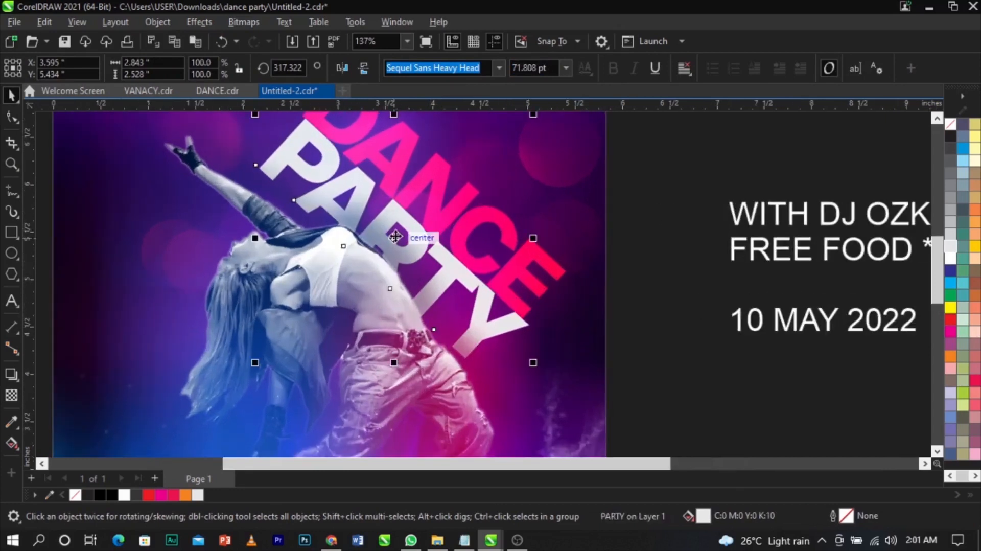
pyautogui.moveTo(395, 237); pyautogui.dragTo(401, 236)
pyautogui.scroll(-4, 402, 235)
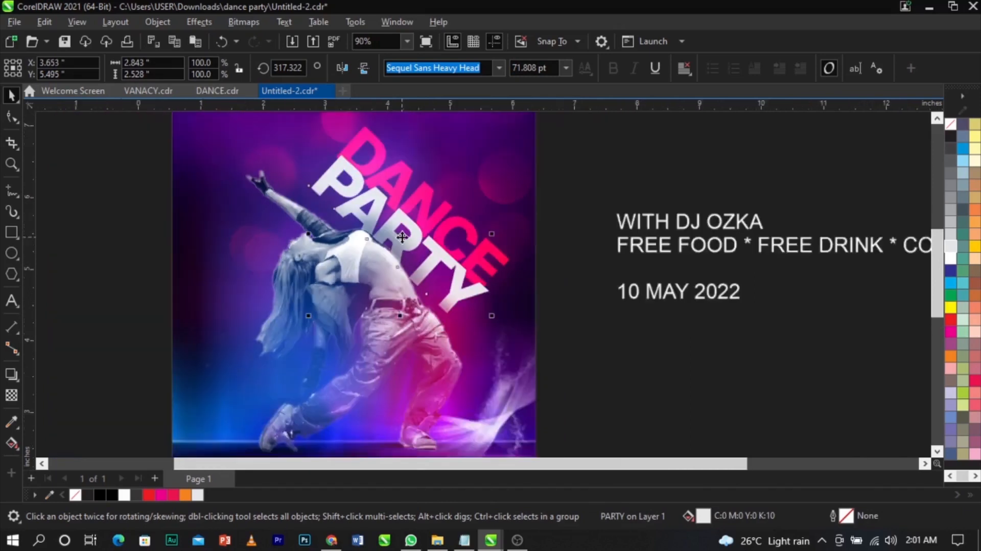
pyautogui.scroll(7, 372, 217)
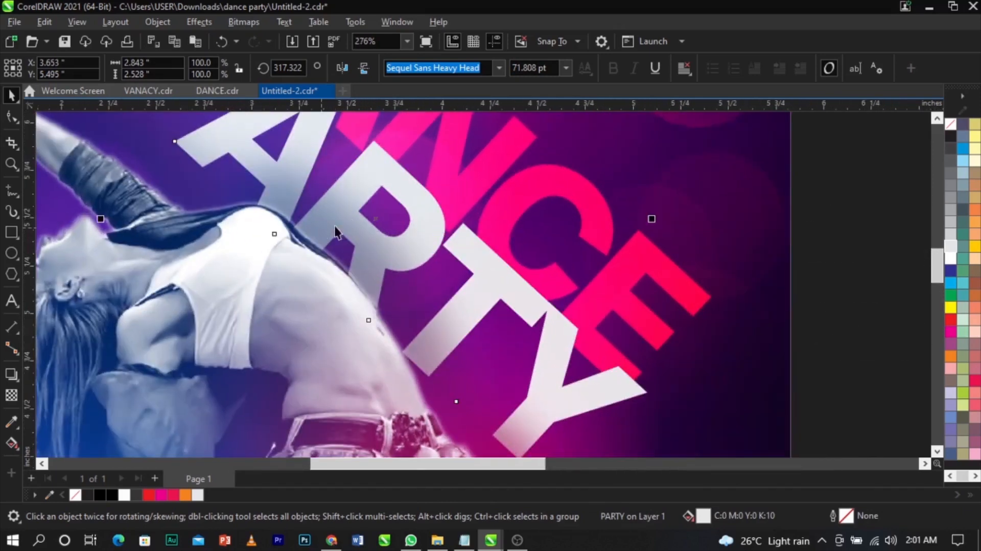
pyautogui.moveTo(374, 222); pyautogui.dragTo(373, 227)
pyautogui.scroll(-3, 374, 227)
pyautogui.scroll(-3, 373, 227)
pyautogui.click(550, 189)
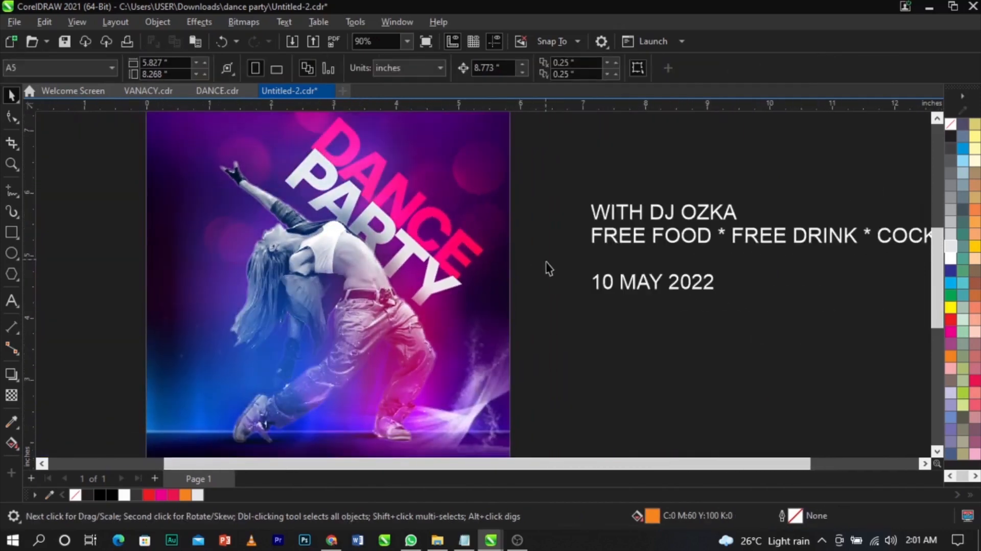
# - Move the DANCE and PARTY texts together slightly upward behind the dancer
pyautogui.moveTo(558, 307); pyautogui.dragTo(304, 138)
pyautogui.scroll(3, 375, 198)
pyautogui.scroll(4, 375, 198)
pyautogui.moveTo(404, 275); pyautogui.dragTo(390, 245)
pyautogui.scroll(-1, 342, 226)
pyautogui.scroll(-3, 390, 246)
pyautogui.click(543, 210)
pyautogui.scroll(-3, 436, 214)
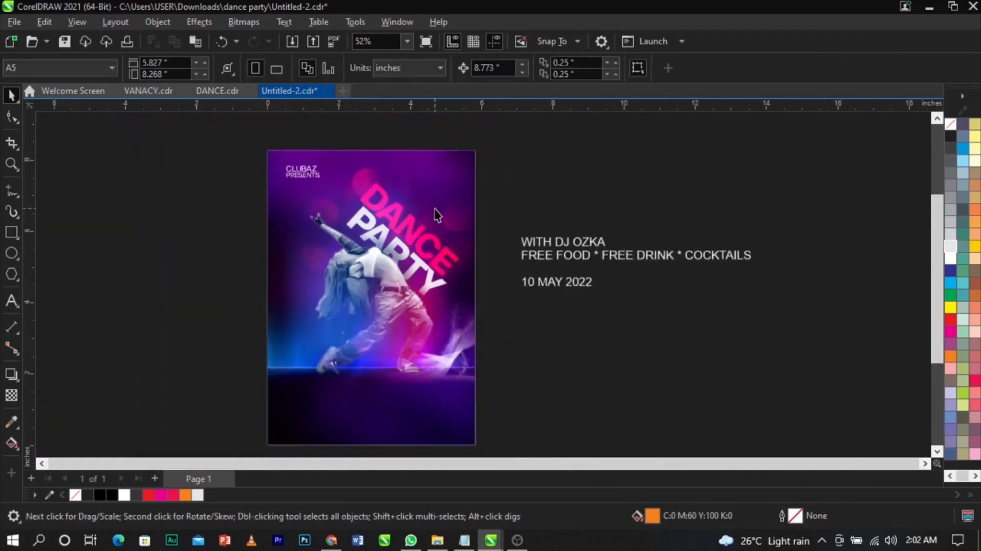
# - Take the DJ line out of the info text beside the page and paste it as separate text below the dancer's feet
pyautogui.press('F2')
pyautogui.moveTo(295, 170); pyautogui.dragTo(532, 420)
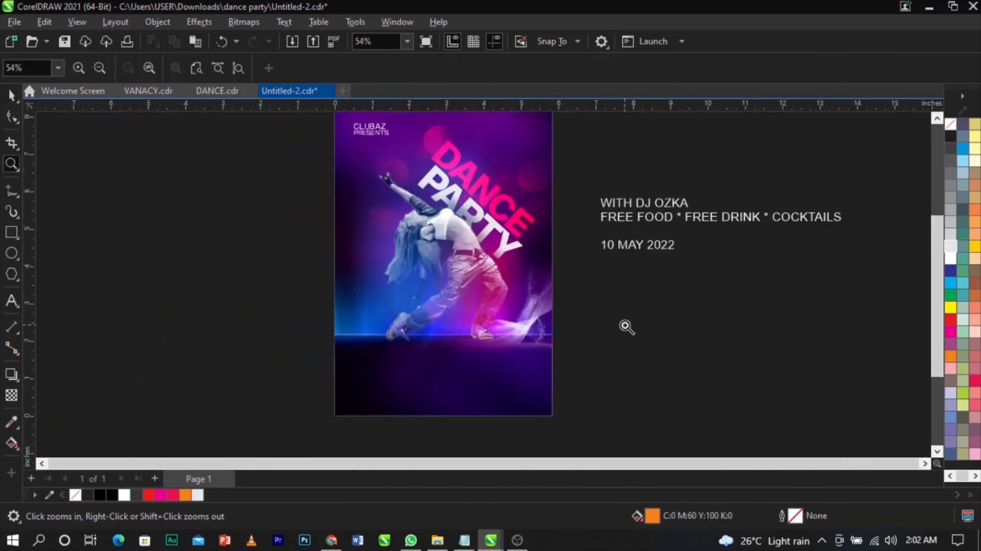
pyautogui.doubleClick(674, 207)
pyautogui.moveTo(690, 203); pyautogui.dragTo(601, 204)
pyautogui.hotkey('ctrl', 'c')
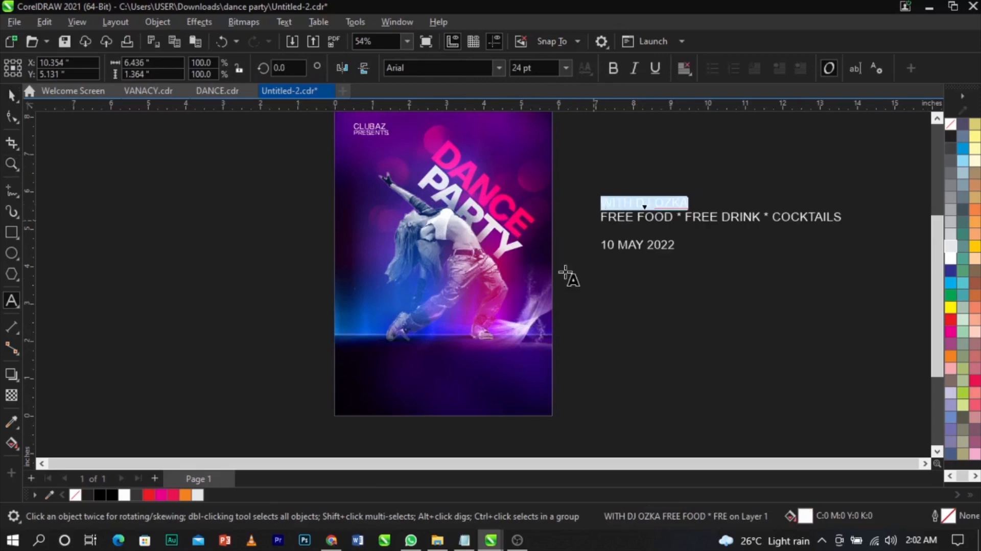
pyautogui.press('BackSpace')
pyautogui.click(427, 369)
pyautogui.hotkey('ctrl', 'v')
pyautogui.hotkey('ctrl', 'space')
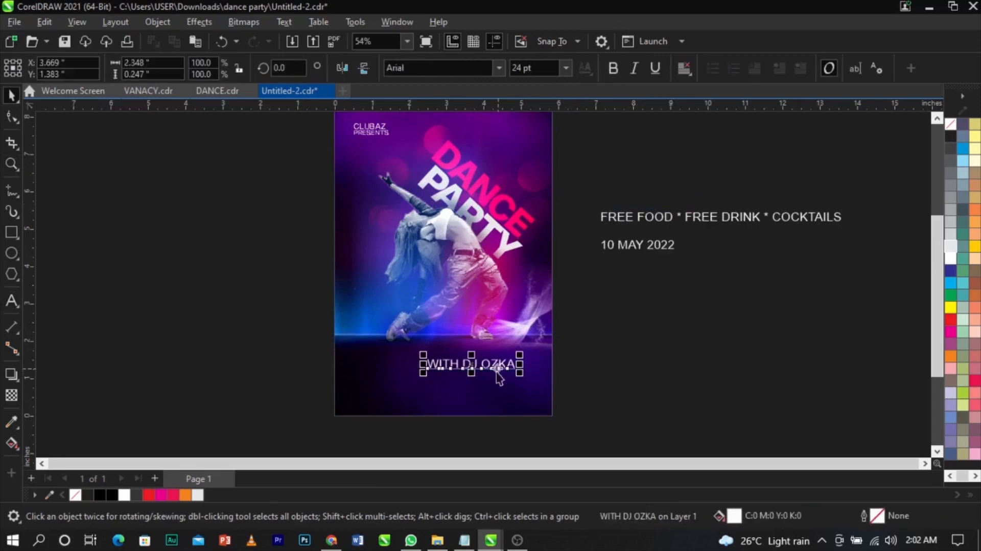
# - Centre the DJ line horizontally on the poster page
pyautogui.keyDown('shift'); pyautogui.click(503, 385); pyautogui.keyUp('shift')
pyautogui.press('z')
pyautogui.moveTo(312, 318); pyautogui.dragTo(616, 404)
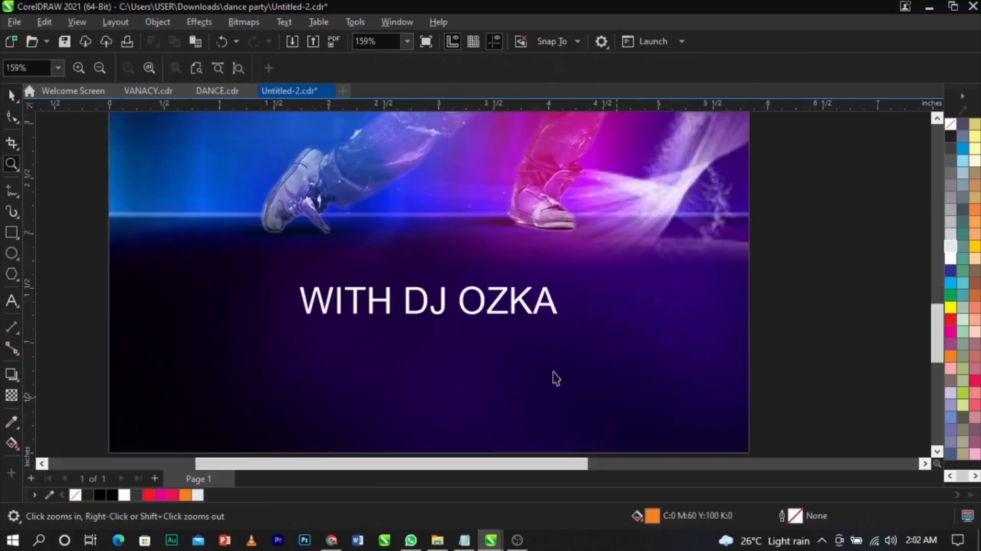
# - Copy the font name Showcard Gothic from the Notepad text file and apply it to the DJ line
pyautogui.click(518, 317)
pyautogui.click(473, 541)
pyautogui.click(636, 307)
pyautogui.moveTo(601, 263); pyautogui.dragTo(510, 257)
pyautogui.hotkey('ctrl', 'c')
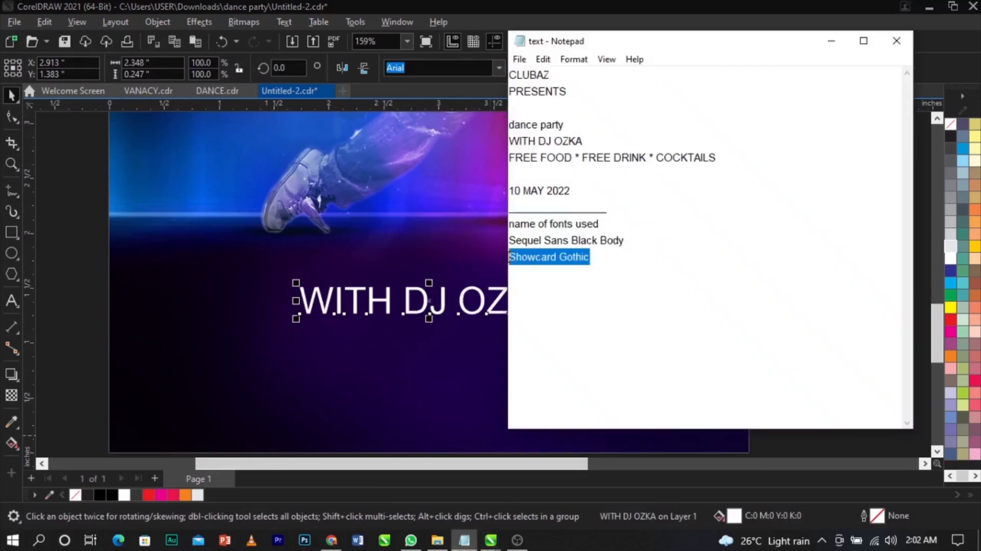
pyautogui.click(357, 300)
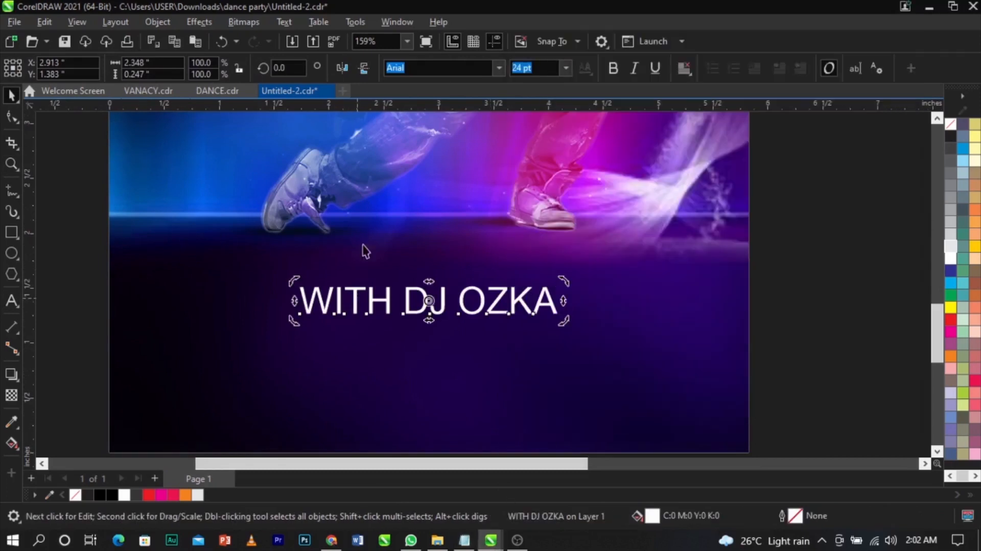
pyautogui.hotkey('ctrl', 'v')
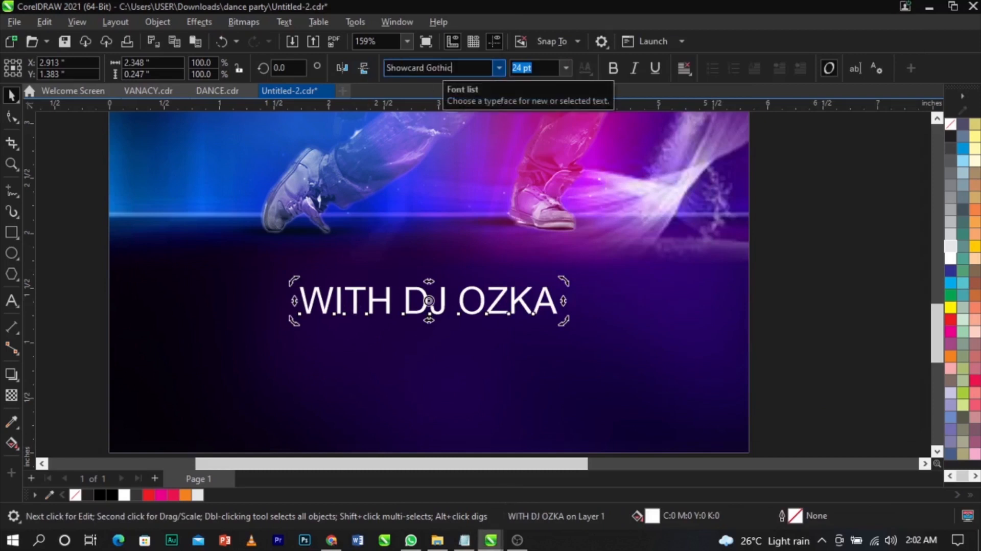
pyautogui.press('Return')
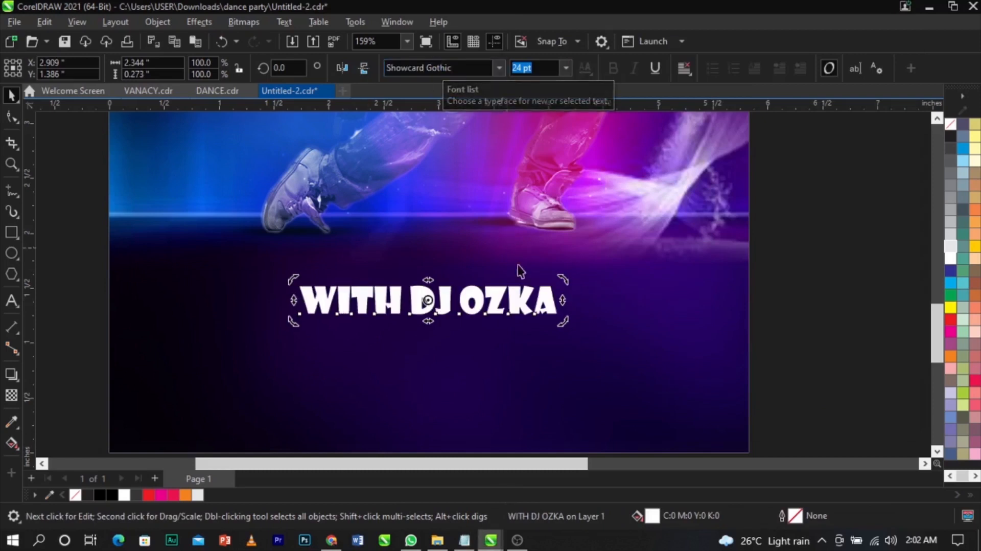
# - Raise the DJ line slightly and fill it with 10% black (C0 M0 Y0 K10)
pyautogui.click(530, 305)
pyautogui.moveTo(520, 304); pyautogui.dragTo(532, 299)
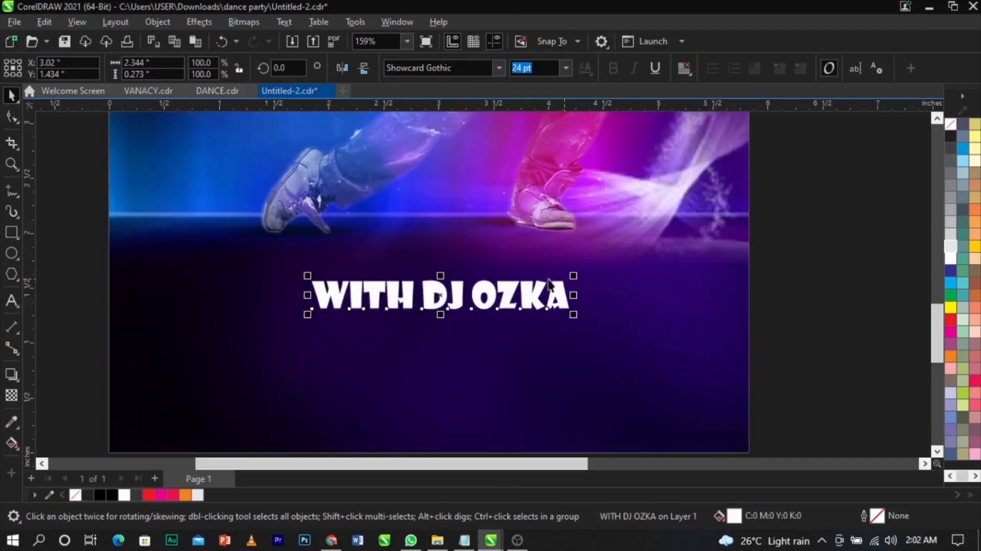
pyautogui.click(949, 246)
# - Align the shifted DJ line back to the page's horizontal centre
pyautogui.keyDown('shift'); pyautogui.click(683, 339); pyautogui.keyUp('shift')
pyautogui.press('c')
pyautogui.click(791, 335)
# - Lower the info text beside the page, and move its FREE FOOD * FREE DRINK * COCKTAILS line into separate text below the DJ line
pyautogui.scroll(-3, 376, 363)
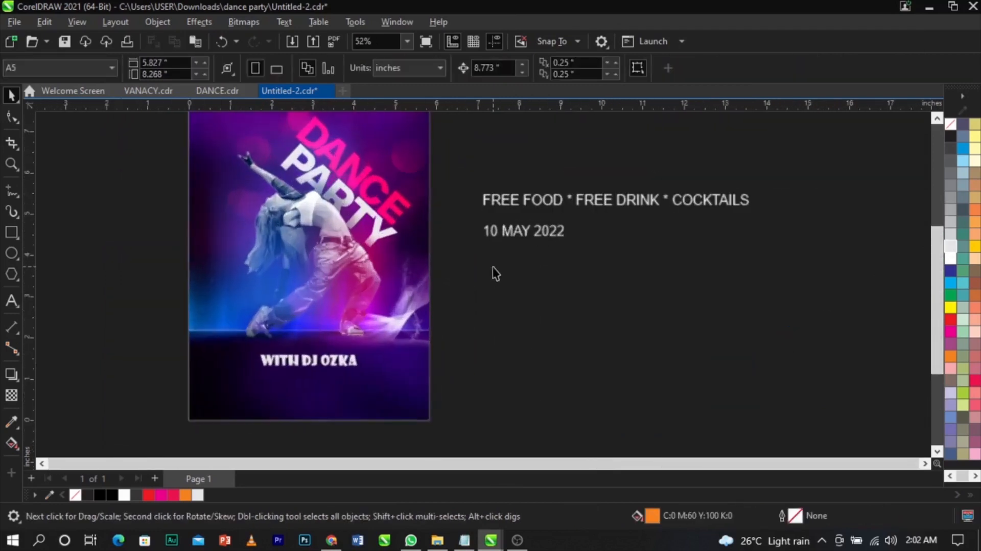
pyautogui.click(557, 236)
pyautogui.moveTo(557, 236); pyautogui.dragTo(535, 349)
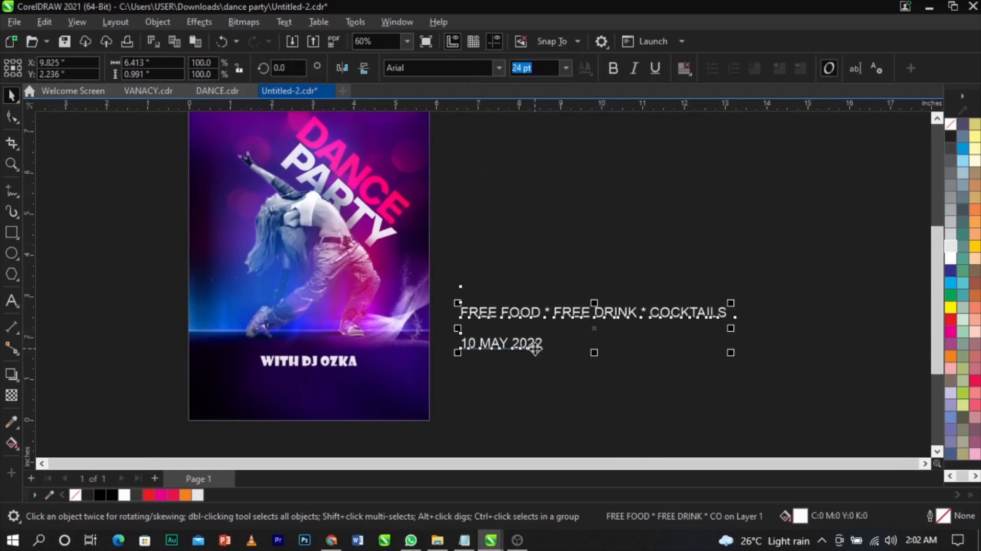
pyautogui.press('F8')
pyautogui.moveTo(464, 317); pyautogui.dragTo(729, 324)
pyautogui.hotkey('ctrl', 'x')
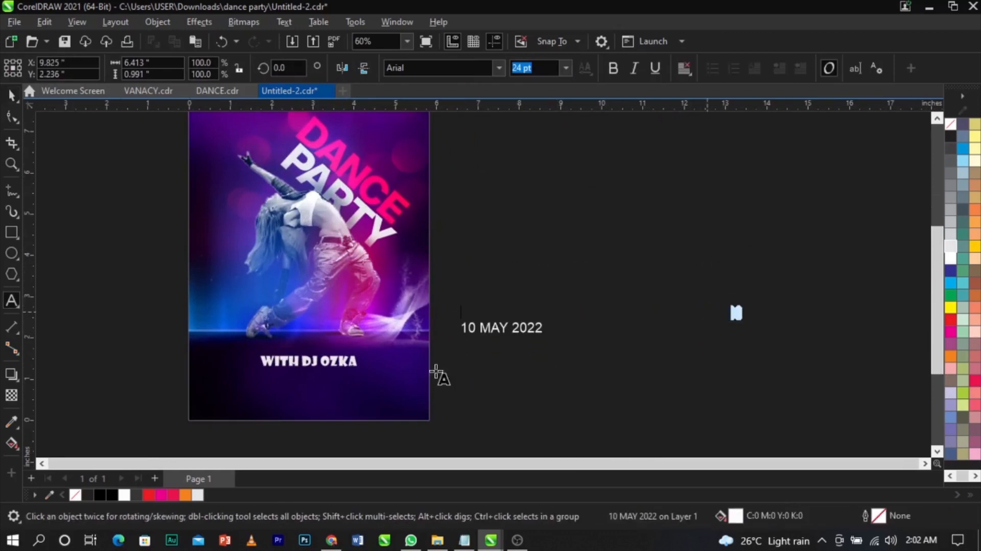
pyautogui.click(266, 384)
pyautogui.hotkey('ctrl', 'v')
# - Format the FREE FOOD line as Sequel Sans Roman Head at about 10.5 pt, and centre it under the DJ line
pyautogui.moveTo(157, 330); pyautogui.dragTo(595, 404)
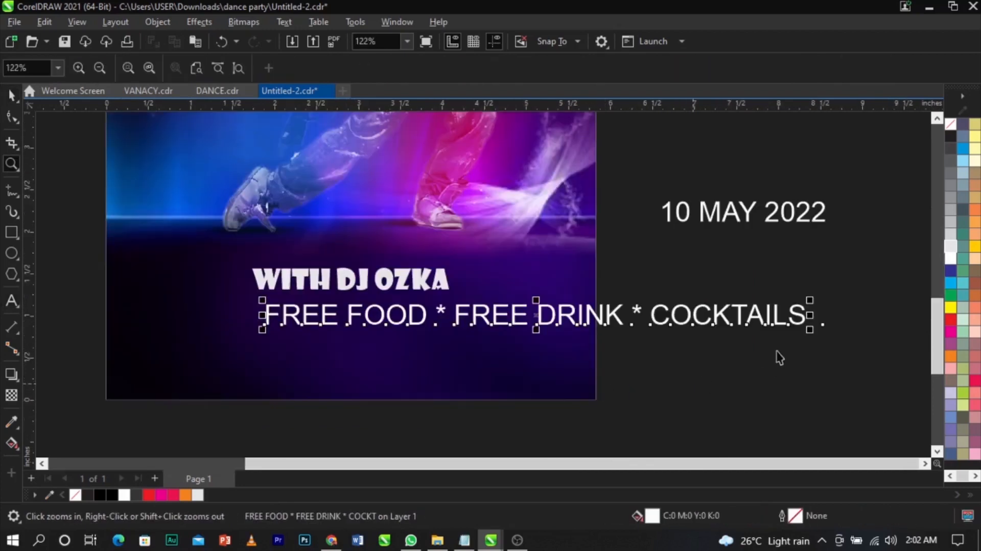
pyautogui.moveTo(818, 344); pyautogui.dragTo(457, 336)
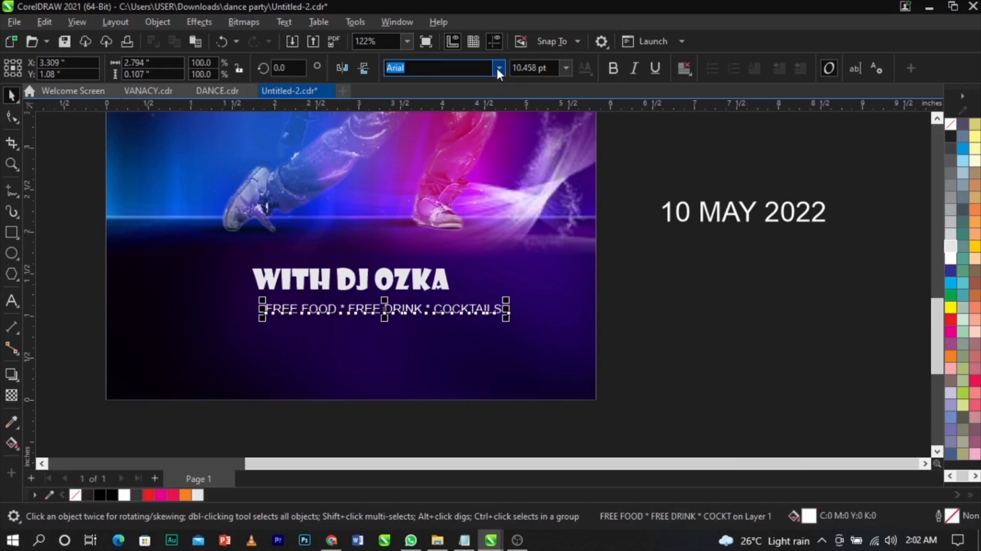
pyautogui.click(498, 67)
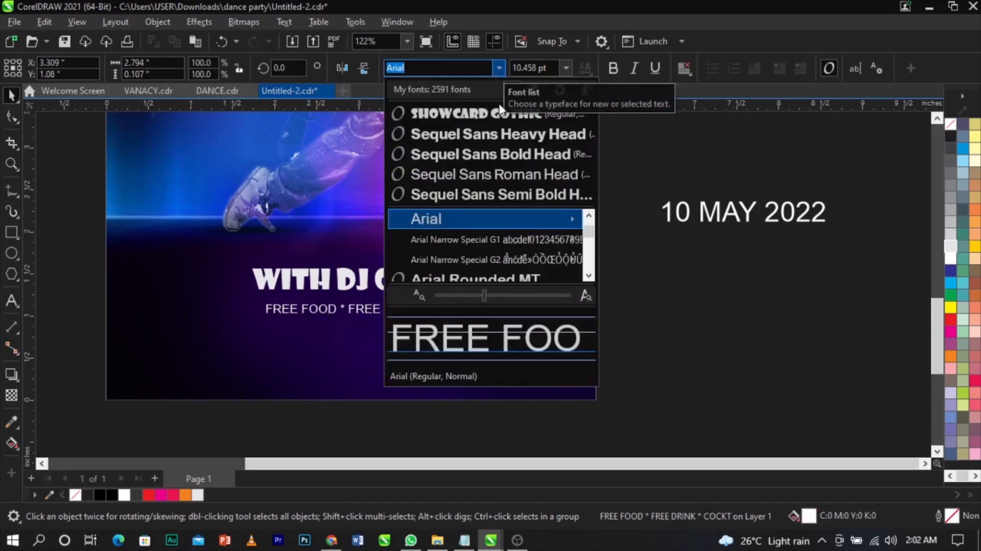
pyautogui.click(483, 171)
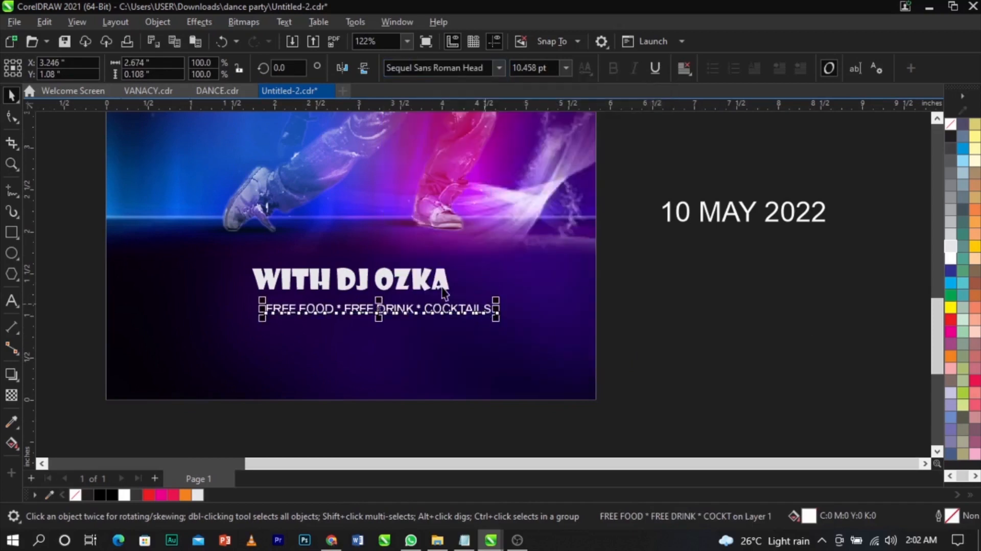
pyautogui.moveTo(633, 245); pyautogui.dragTo(173, 368)
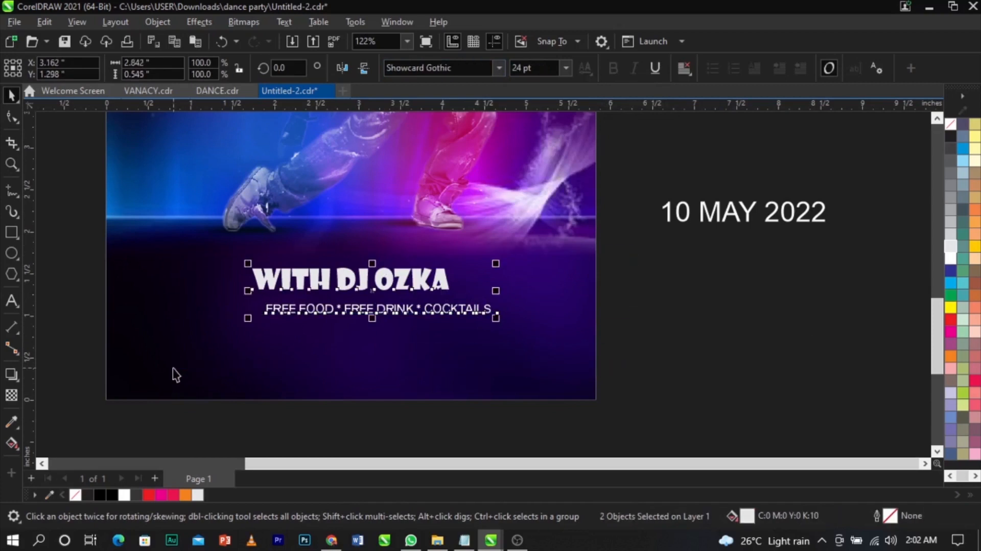
pyautogui.press('c')
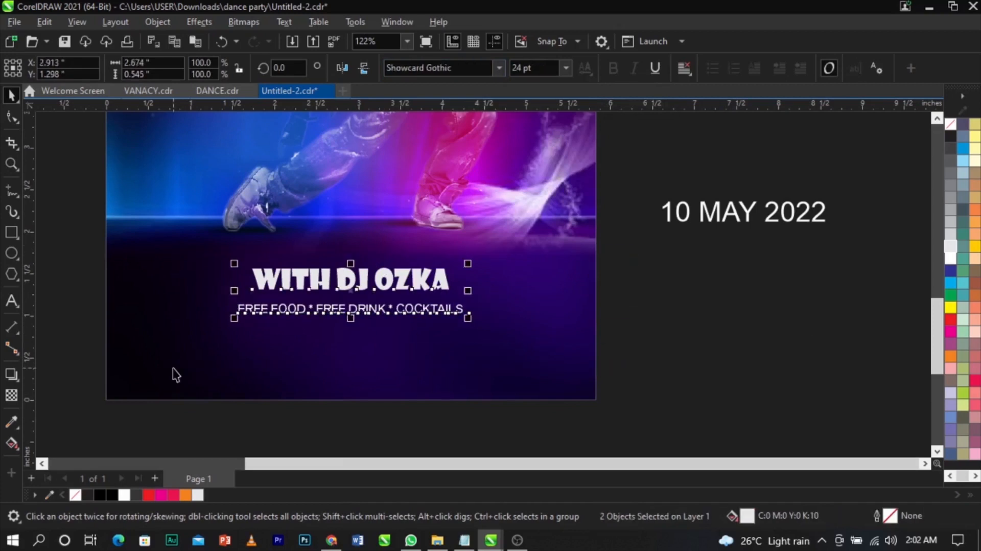
# - Widen the letter spacing of the FREE FOOD line and scale it down to about 2.9 inches wide
pyautogui.click(347, 312)
pyautogui.scroll(3, 348, 312)
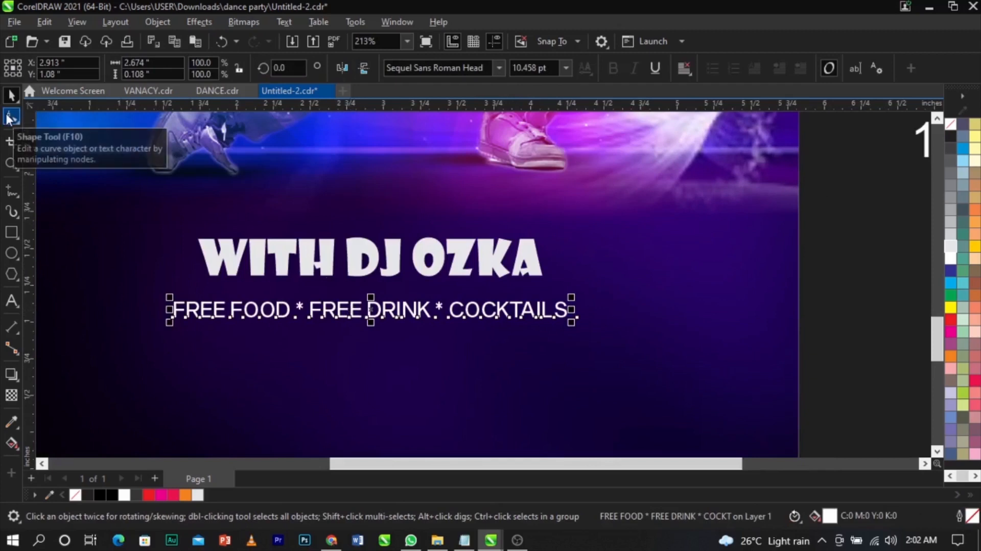
pyautogui.click(10, 117)
pyautogui.scroll(1, 571, 325)
pyautogui.moveTo(570, 323); pyautogui.dragTo(845, 321)
pyautogui.press('space')
pyautogui.moveTo(761, 322); pyautogui.dragTo(617, 341)
# - Centre the widened FREE FOOD line and the DJ line on each other
pyautogui.keyDown('shift'); pyautogui.click(530, 272); pyautogui.keyUp('shift')
pyautogui.press('c')
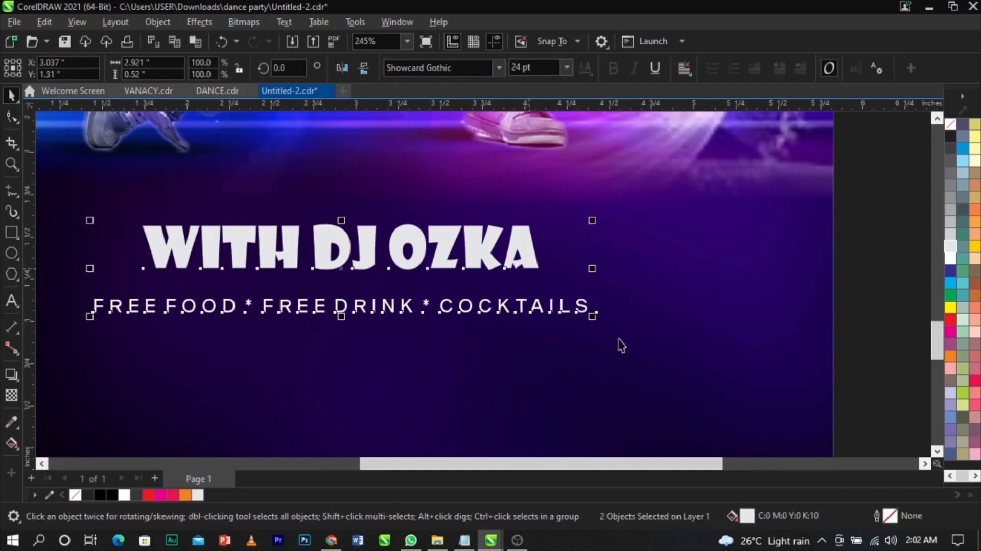
pyautogui.click(856, 341)
# - Frame the FREE FOOD line with a rectangle about 3.07 by 0.19 inches, with no fill and a white outline
pyautogui.scroll(-3, 426, 276)
pyautogui.scroll(3, 382, 277)
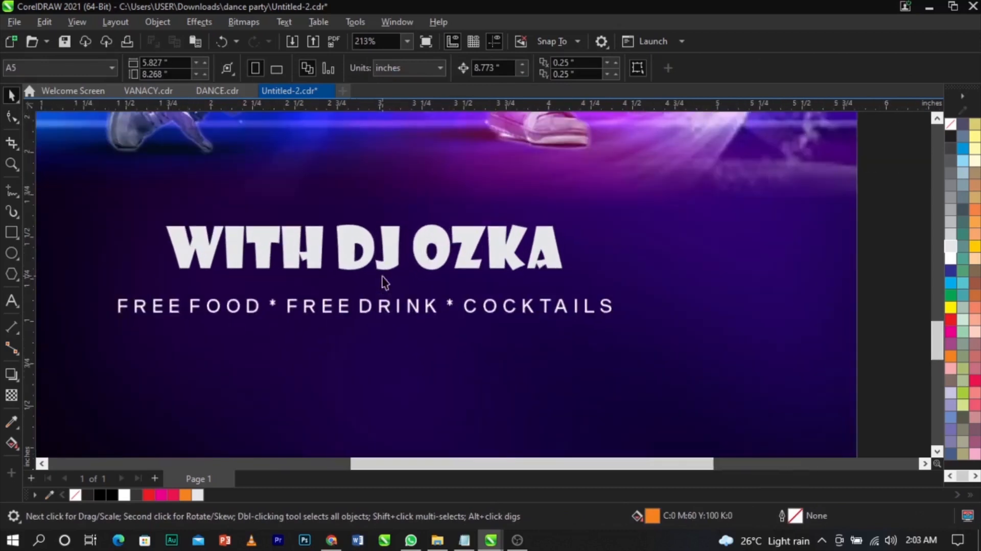
pyautogui.click(10, 234)
pyautogui.click(68, 235)
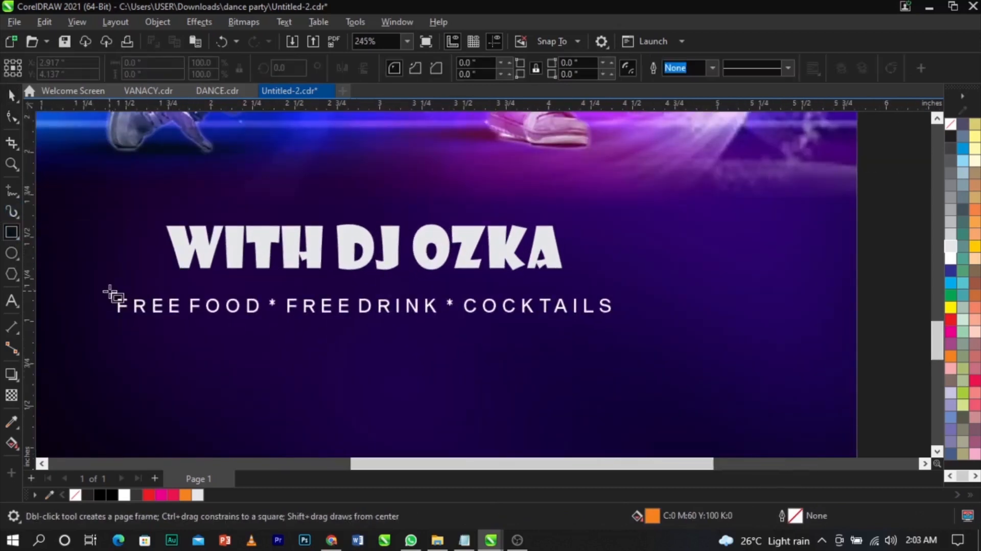
pyautogui.moveTo(103, 290); pyautogui.dragTo(622, 323)
pyautogui.press('space')
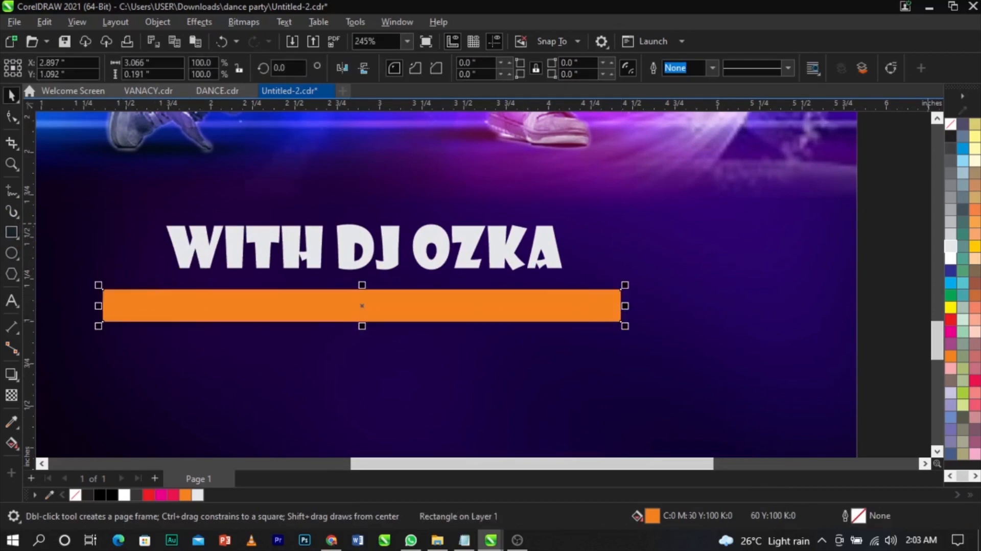
pyautogui.click(951, 127)
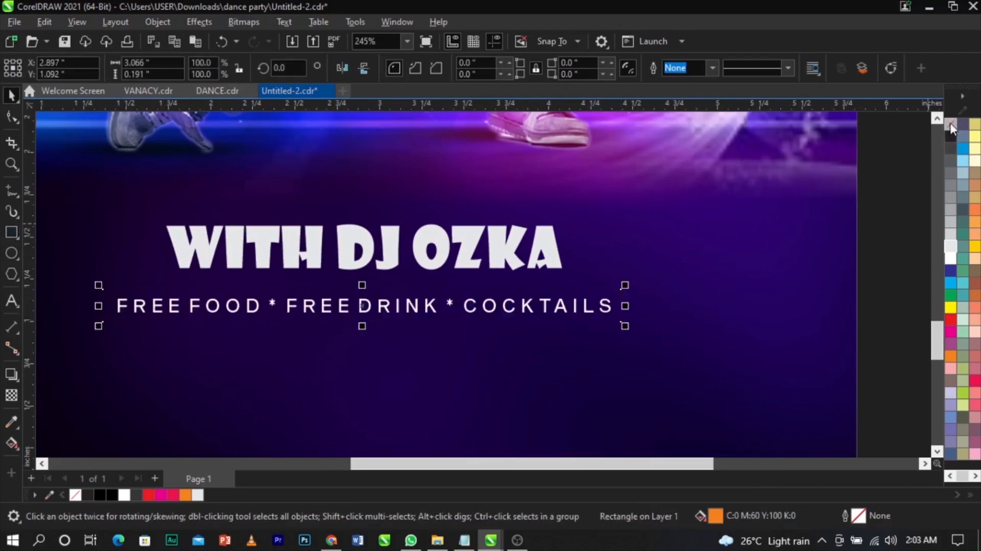
pyautogui.rightClick(950, 259)
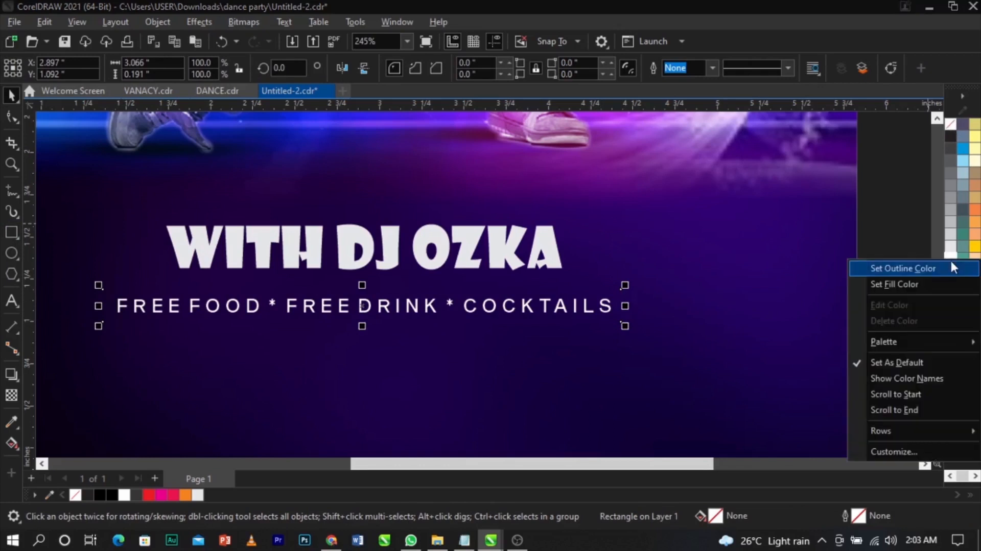
pyautogui.click(950, 264)
# - Centre the DJ line, the FREE FOOD line and its frame horizontally on the page
pyautogui.moveTo(903, 273); pyautogui.dragTo(36, 358)
pyautogui.keyDown('shift'); pyautogui.click(411, 251); pyautogui.keyUp('shift')
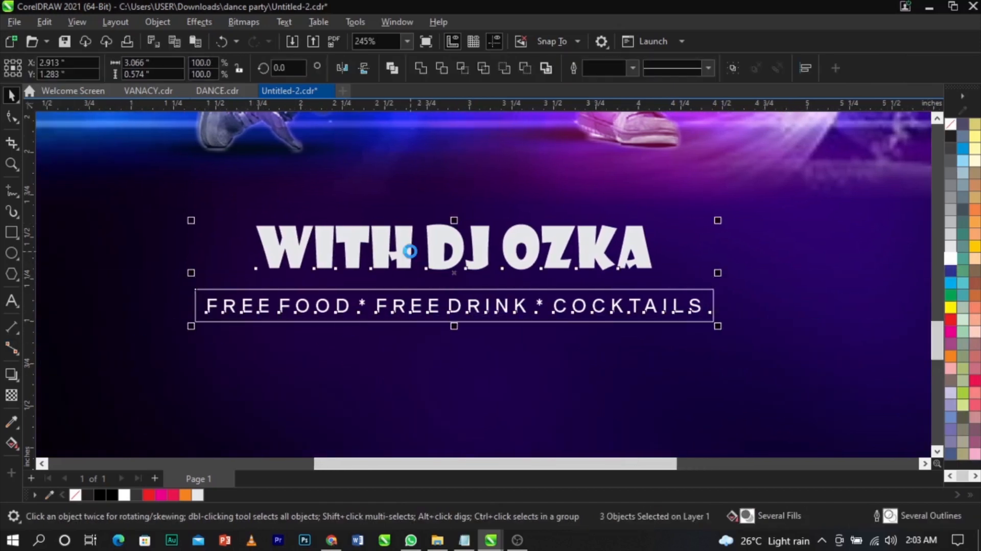
pyautogui.scroll(-3, 410, 252)
pyautogui.click(681, 328)
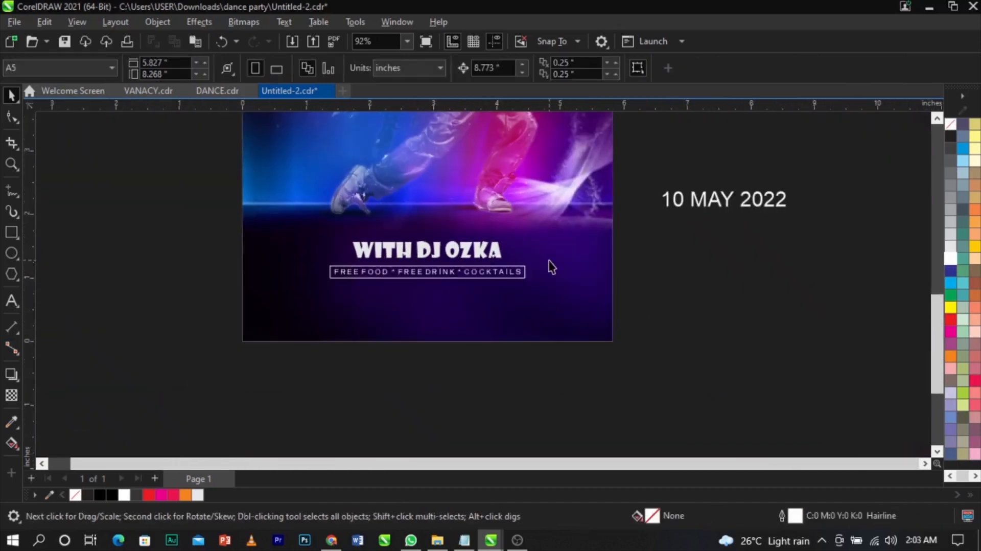
# - Place a copy of the FREE FOOD line directly below its frame
pyautogui.scroll(2, 547, 260)
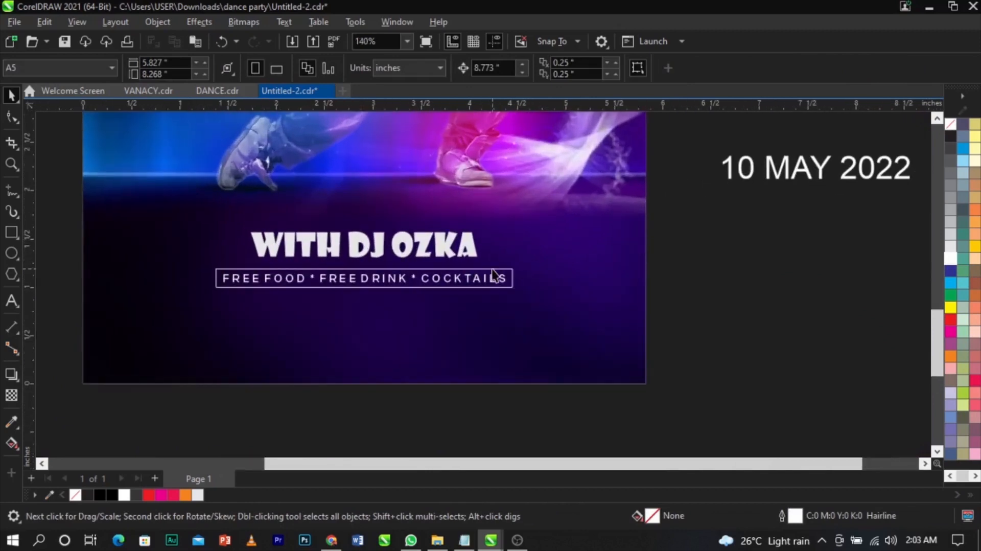
pyautogui.scroll(1, 493, 276)
pyautogui.click(486, 280)
pyautogui.click(485, 280)
pyautogui.click(486, 279)
pyautogui.moveTo(485, 279); pyautogui.dragTo(490, 314)
pyautogui.rightClick(490, 314)
pyautogui.doubleClick(489, 313)
pyautogui.write('FOR M MO')
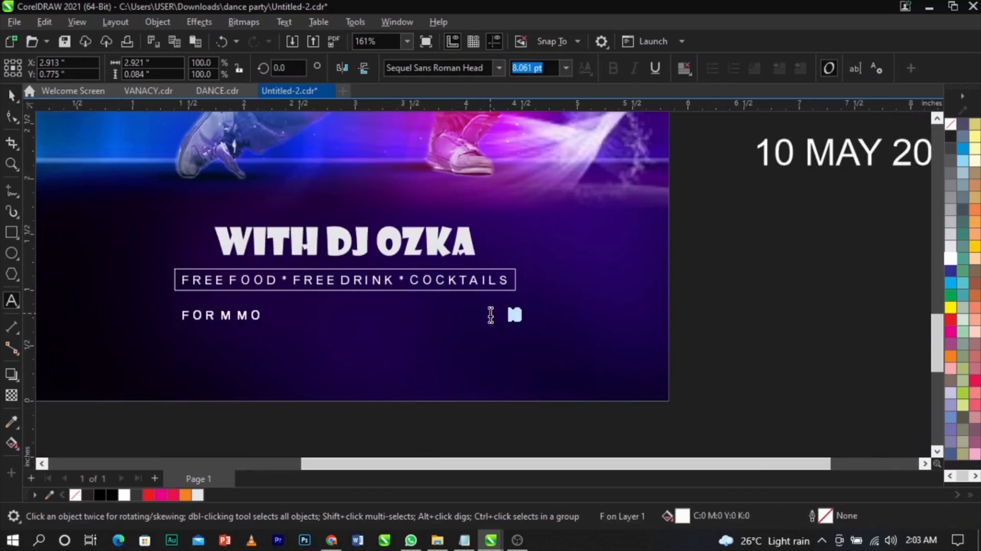
pyautogui.press('BackSpace')
pyautogui.press('BackSpace')
pyautogui.press('BackSpace')
pyautogui.press('BackSpace')
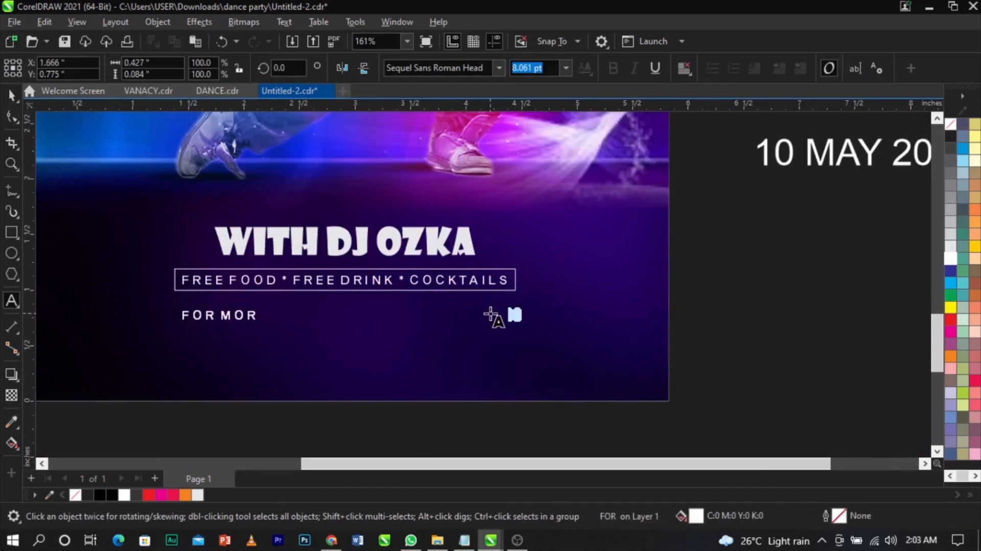
pyautogui.write('MORE INFO:')
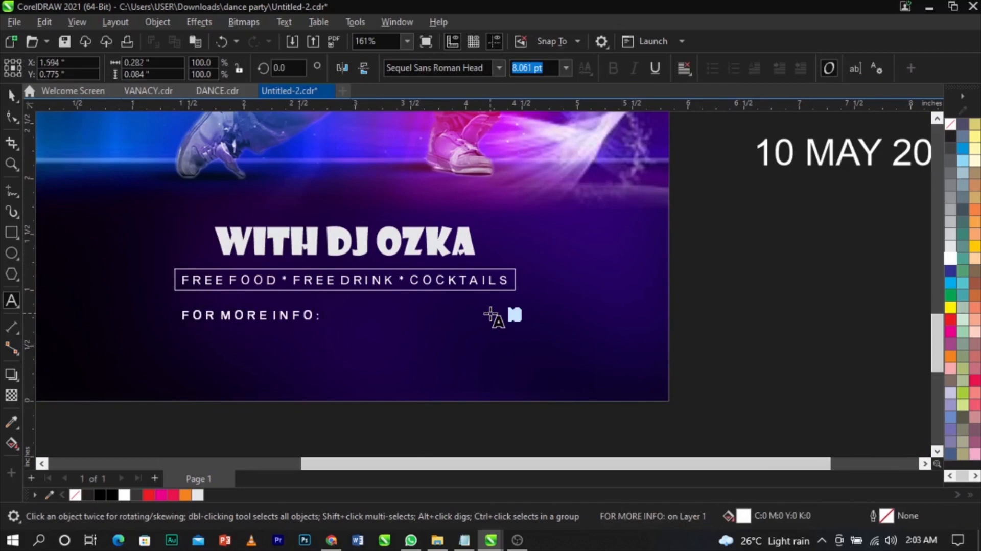
pyautogui.press('BackSpace')
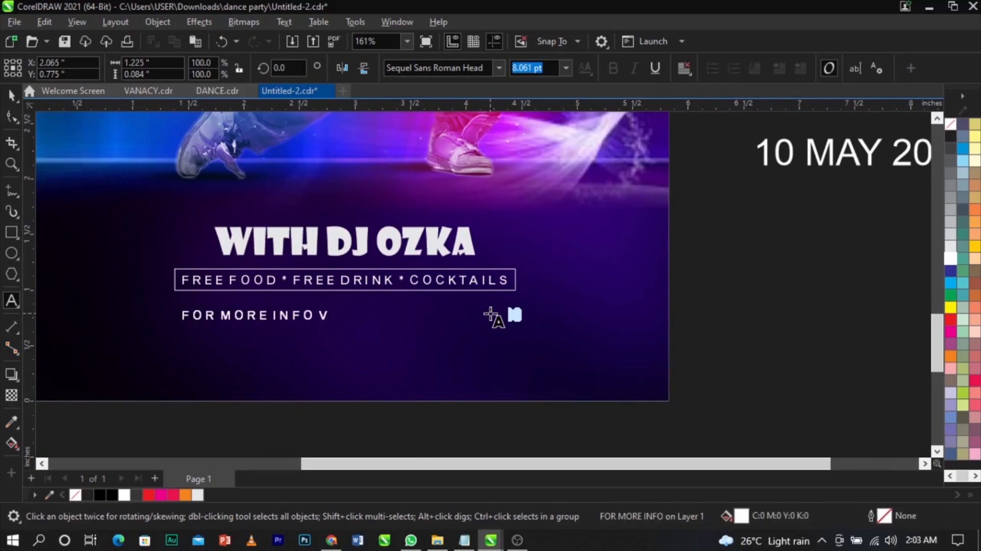
pyautogui.write('VISIT: WWW.DANCEPARTY.COM')
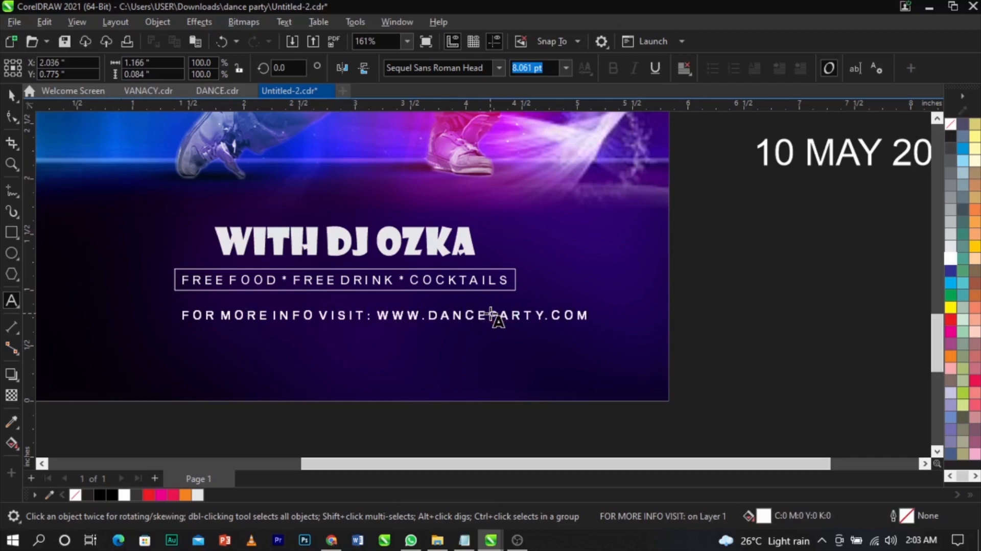
pyautogui.hotkey('ctrl', 'space')
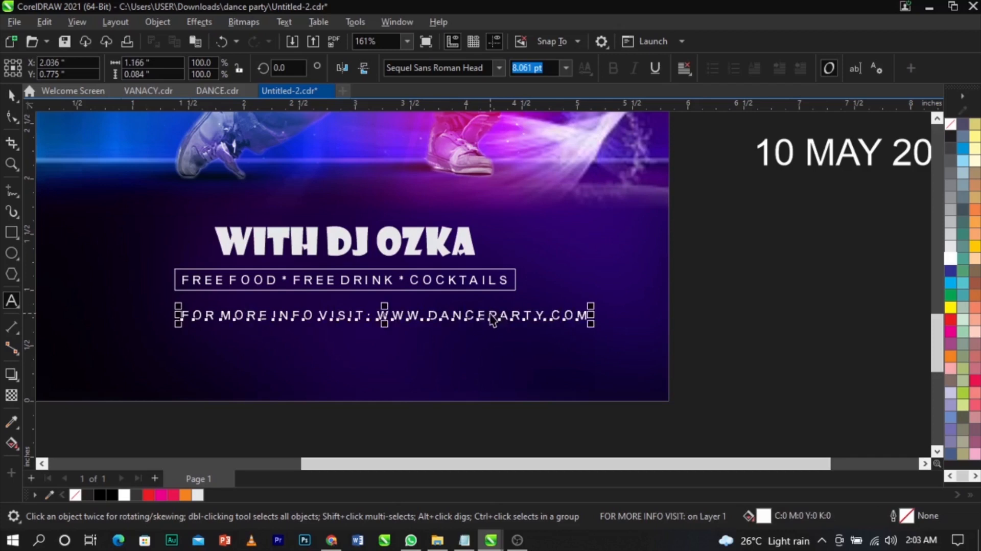
# - Scale the website line down to about 2.84 inches wide, centre it under the FREE FOOD line, and move it slightly closer to the frame
pyautogui.moveTo(592, 328); pyautogui.dragTo(504, 327)
pyautogui.keyDown('shift'); pyautogui.click(485, 285); pyautogui.keyUp('shift')
pyautogui.press('c')
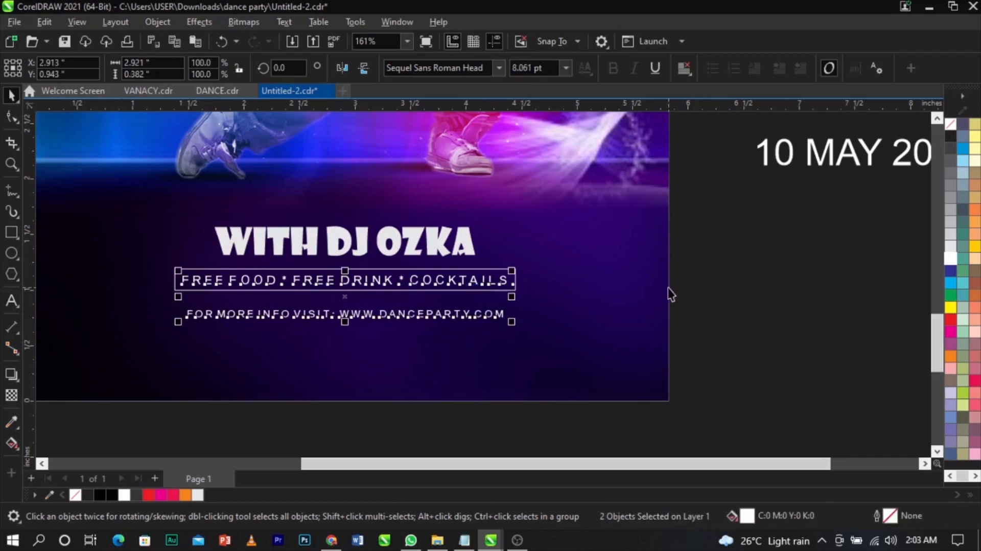
pyautogui.click(667, 293)
pyautogui.scroll(1, 345, 306)
pyautogui.moveTo(390, 326); pyautogui.dragTo(391, 313)
# - Enlarge the DJ, FREE FOOD and website lines with the frame to about 3.8 inches wide, and lower them slightly
pyautogui.scroll(-4, 409, 316)
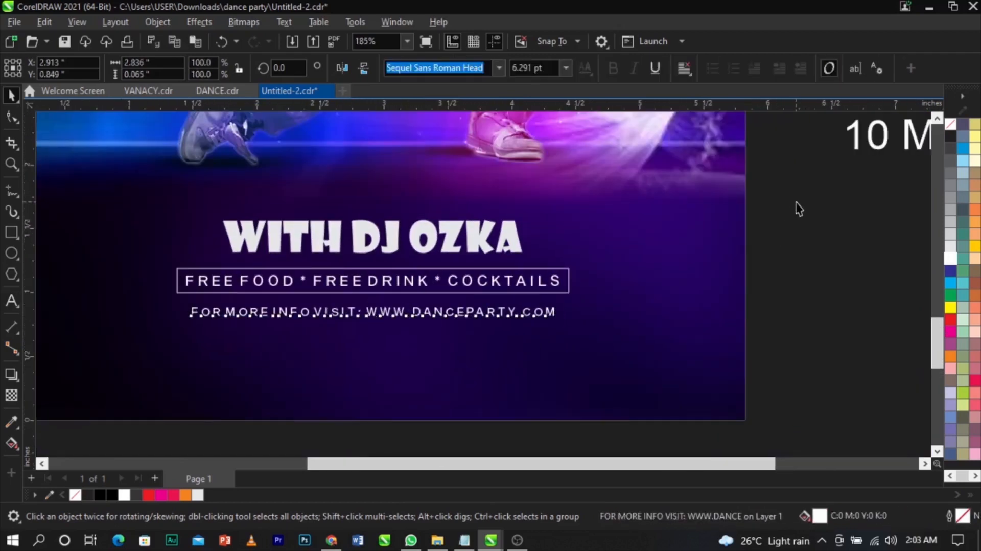
pyautogui.moveTo(803, 194); pyautogui.dragTo(202, 342)
pyautogui.moveTo(576, 322); pyautogui.dragTo(601, 335)
pyautogui.scroll(1, 426, 277)
pyautogui.moveTo(426, 277); pyautogui.dragTo(426, 295)
pyautogui.moveTo(651, 359); pyautogui.dragTo(682, 376)
# - Move the 10 MAY 2022 text up to the poster's upper right edge
pyautogui.press('F4')
pyautogui.click(752, 349)
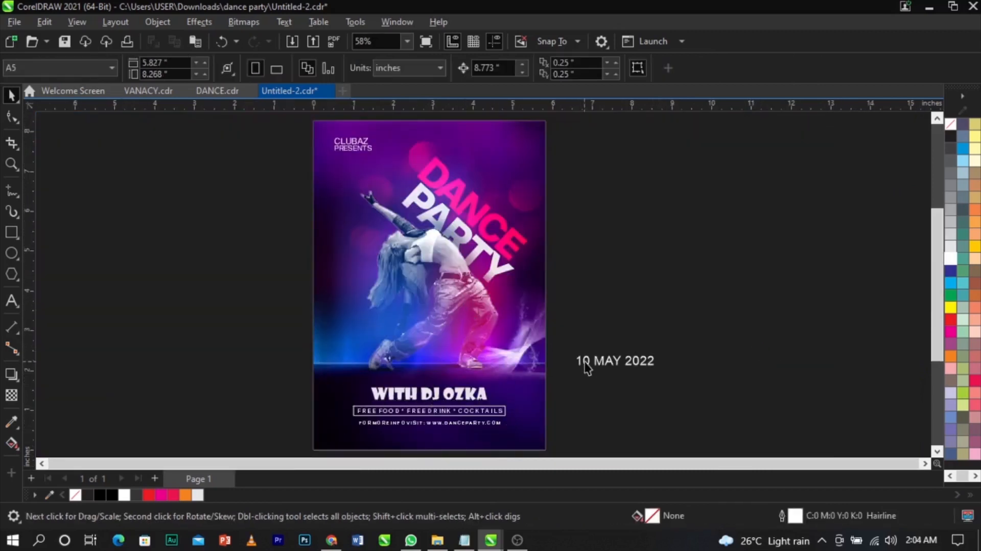
pyautogui.moveTo(604, 367); pyautogui.dragTo(581, 176)
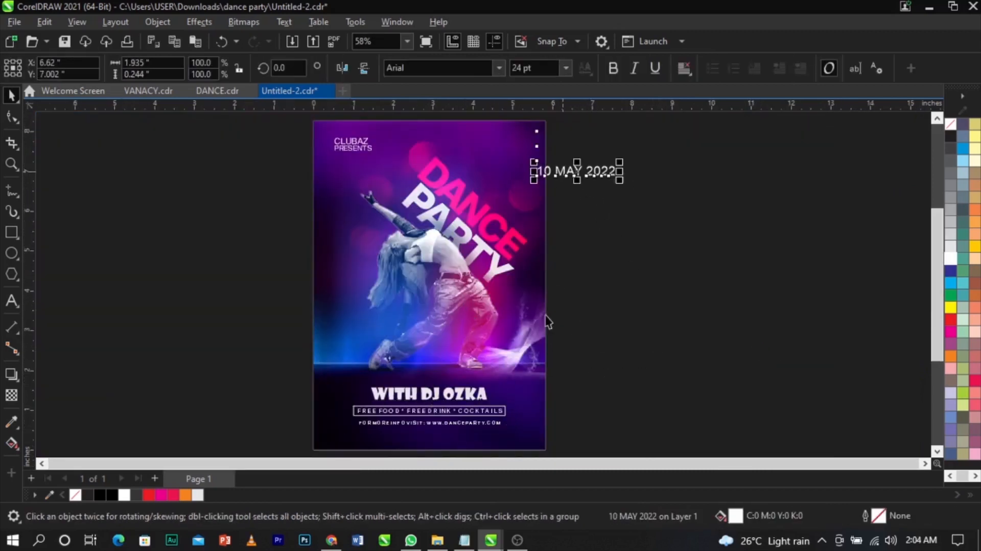
pyautogui.moveTo(594, 362); pyautogui.dragTo(314, 451)
pyautogui.scroll(4, 499, 434)
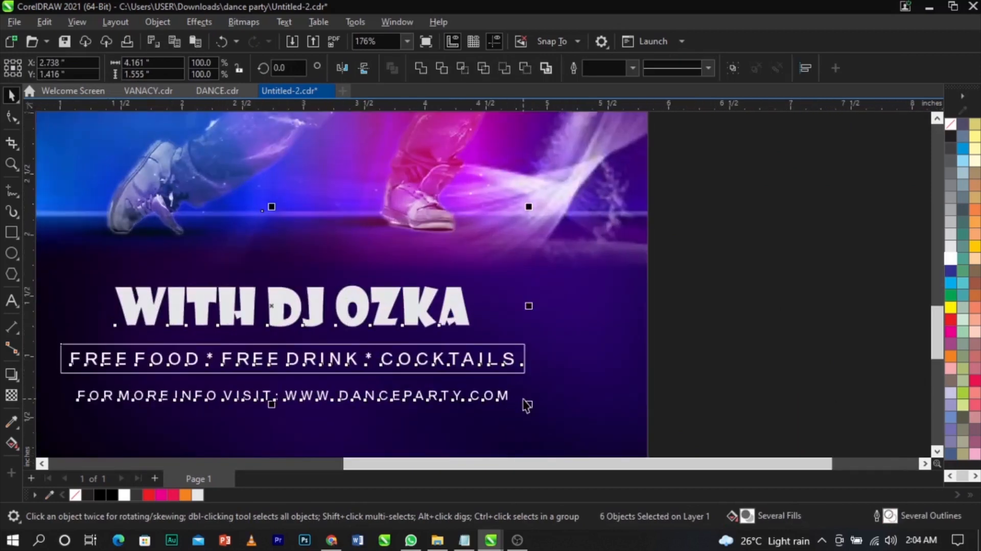
pyautogui.moveTo(529, 404); pyautogui.dragTo(522, 409)
pyautogui.hotkey('ctrl', 'z')
# - Scale the DJ, FREE FOOD and website lines with the frame down to about 3.54 inches wide, and adjust their height on the page
pyautogui.moveTo(702, 272); pyautogui.dragTo(182, 384)
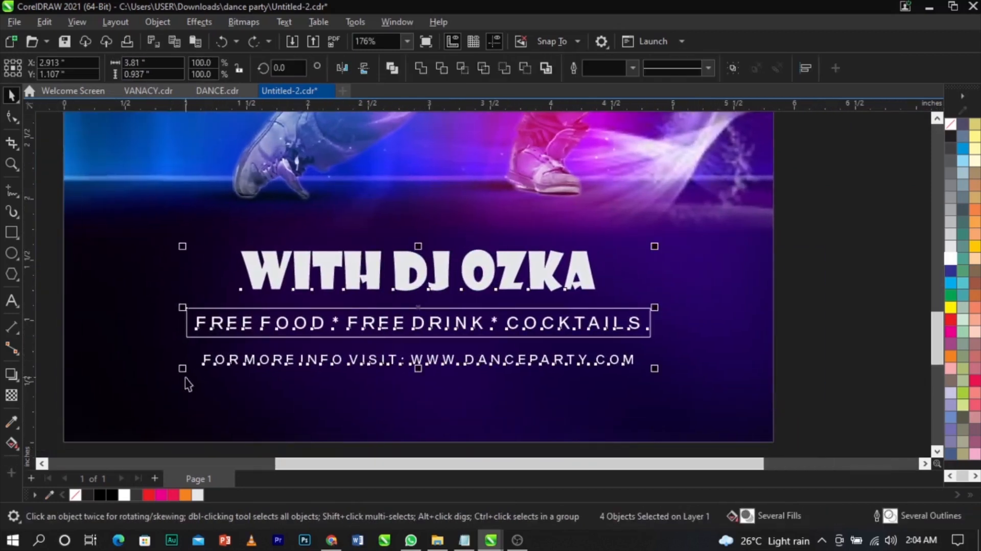
pyautogui.scroll(1, 451, 323)
pyautogui.moveTo(451, 324); pyautogui.dragTo(451, 331)
pyautogui.press('F4')
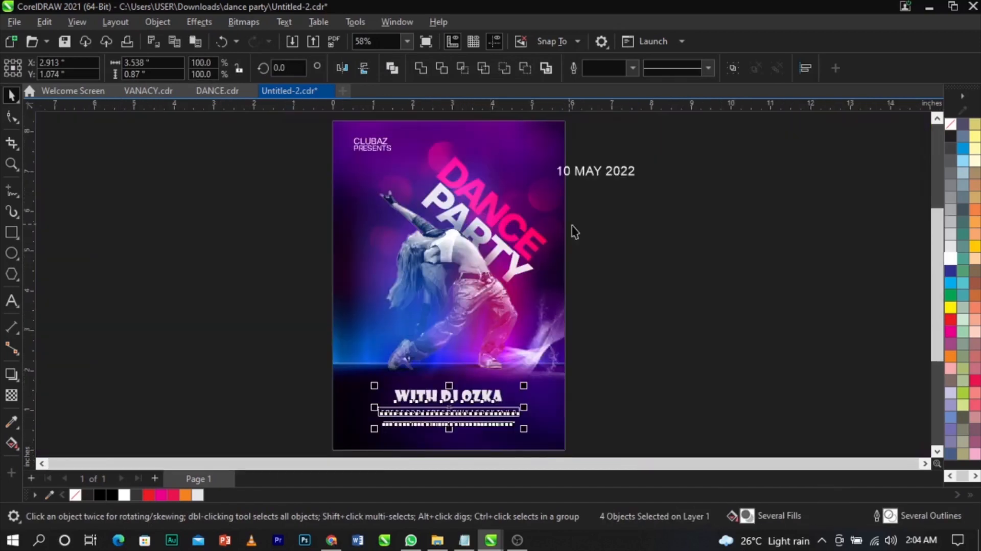
# - Set the 10 MAY 2022 text to Sequel Sans Heavy Head and remove the blank lines above it
pyautogui.click(570, 145)
pyautogui.scroll(4, 569, 146)
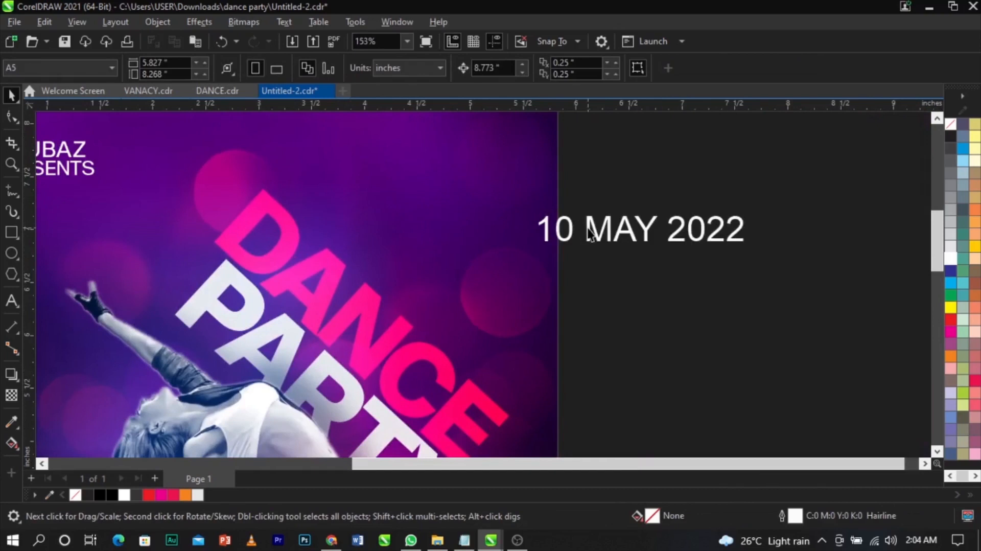
pyautogui.click(590, 234)
pyautogui.click(498, 68)
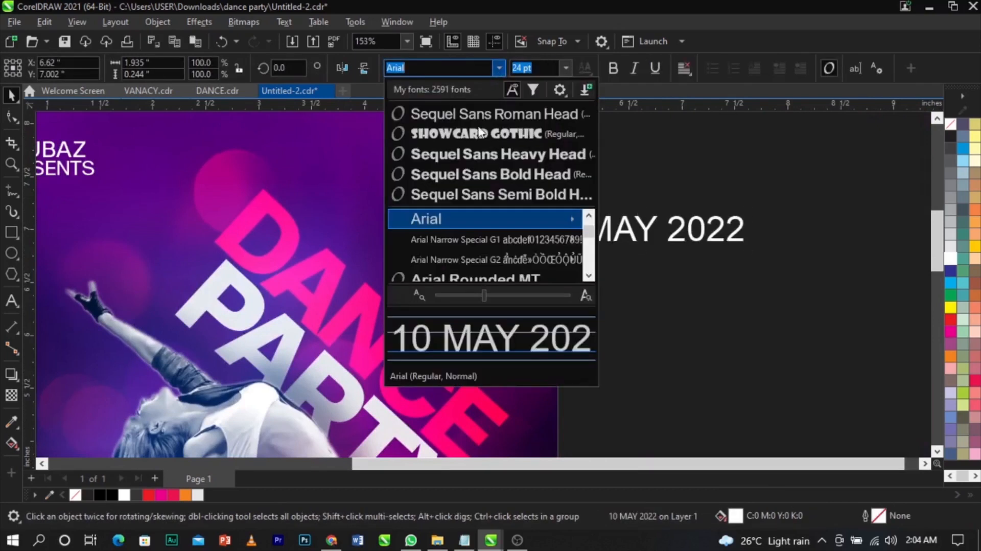
pyautogui.click(459, 154)
pyautogui.doubleClick(573, 233)
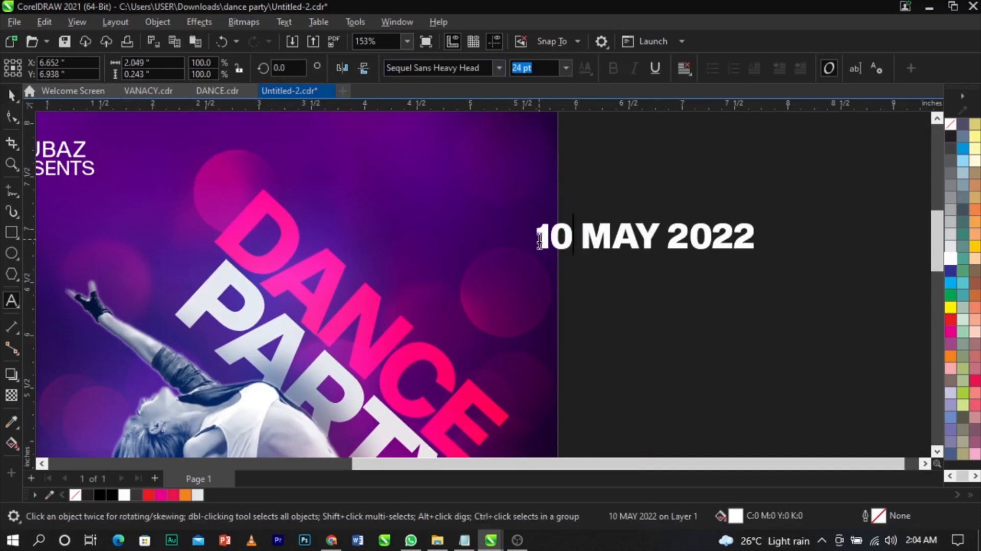
pyautogui.press('BackSpace')
pyautogui.press('BackSpace')
pyautogui.press('BackSpace')
# - Move the 10 out of the date into separate text near the poster's upper right corner, enlarged to about 48 pt
pyautogui.scroll(-3, 528, 253)
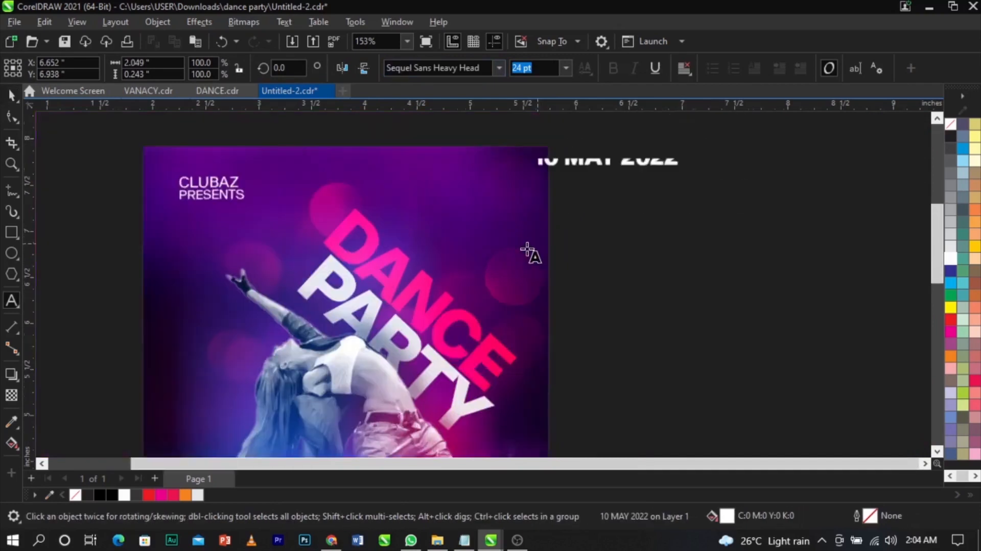
pyautogui.scroll(1, 534, 172)
pyautogui.scroll(1, 535, 172)
pyautogui.moveTo(565, 175); pyautogui.dragTo(503, 169)
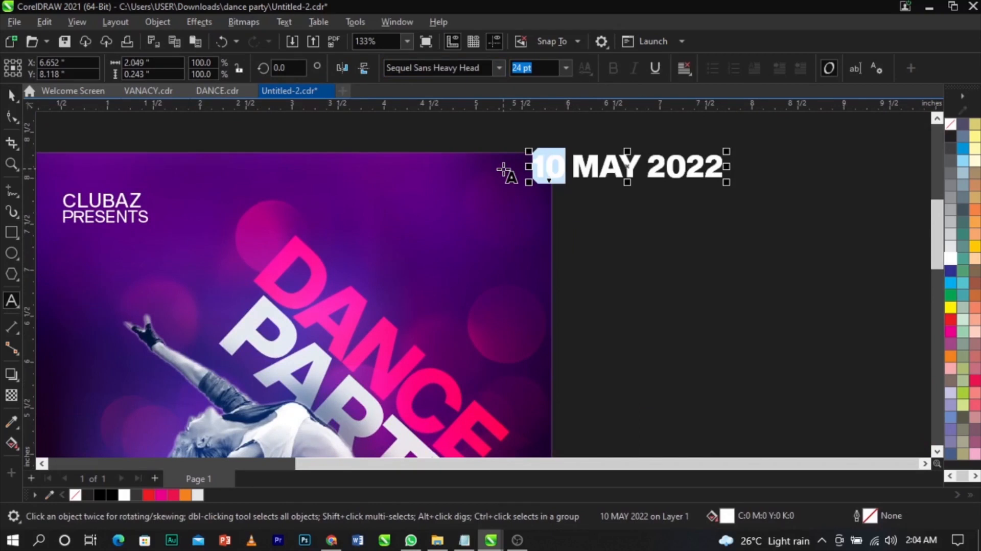
pyautogui.hotkey('ctrl', 'x')
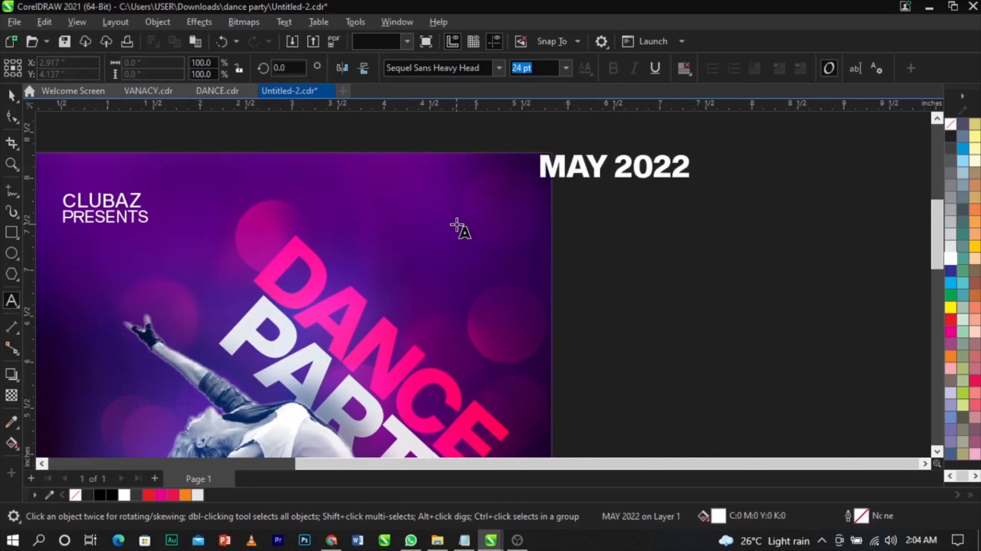
pyautogui.click(456, 224)
pyautogui.hotkey('ctrl', 'v')
pyautogui.hotkey('ctrl', 'space')
pyautogui.moveTo(492, 231); pyautogui.dragTo(472, 237)
# - Move the MAY 2022 text down beside the 10 and fill it with 10% black
pyautogui.scroll(2, 483, 230)
pyautogui.moveTo(639, 148); pyautogui.dragTo(603, 297)
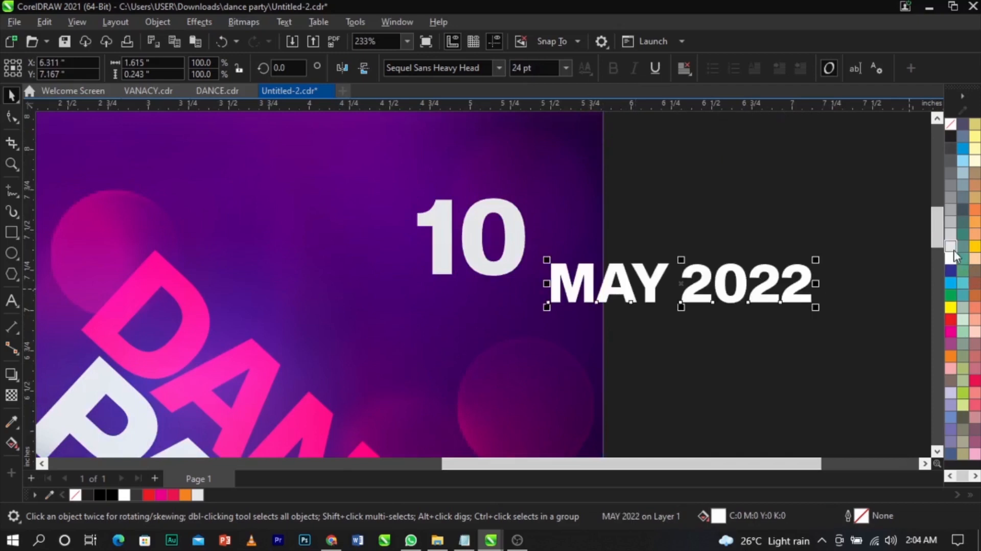
pyautogui.click(951, 247)
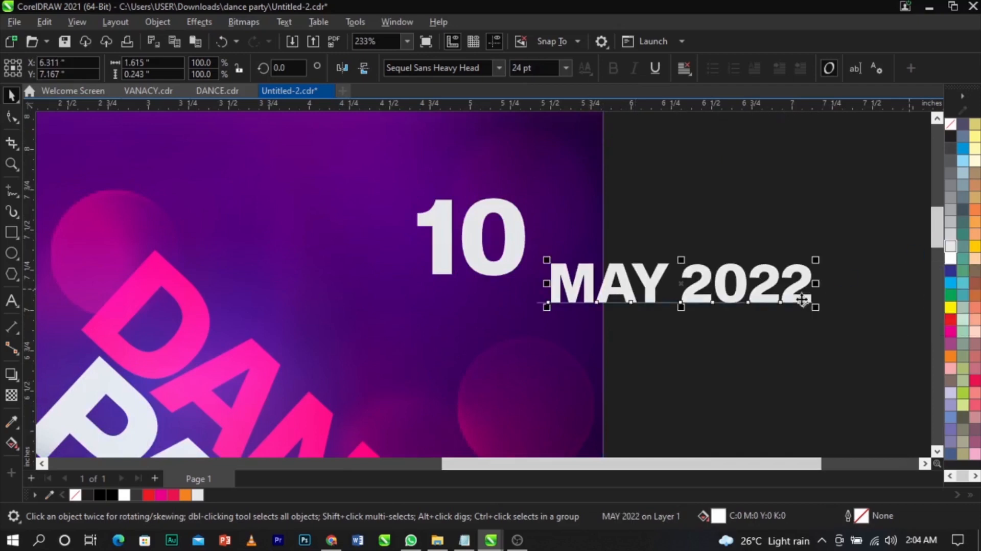
# - Break MAY 2022 into separate MAY and 2022 texts, and stack them under the 10 at about 18 pt
pyautogui.doubleClick(694, 288)
pyautogui.press('Return')
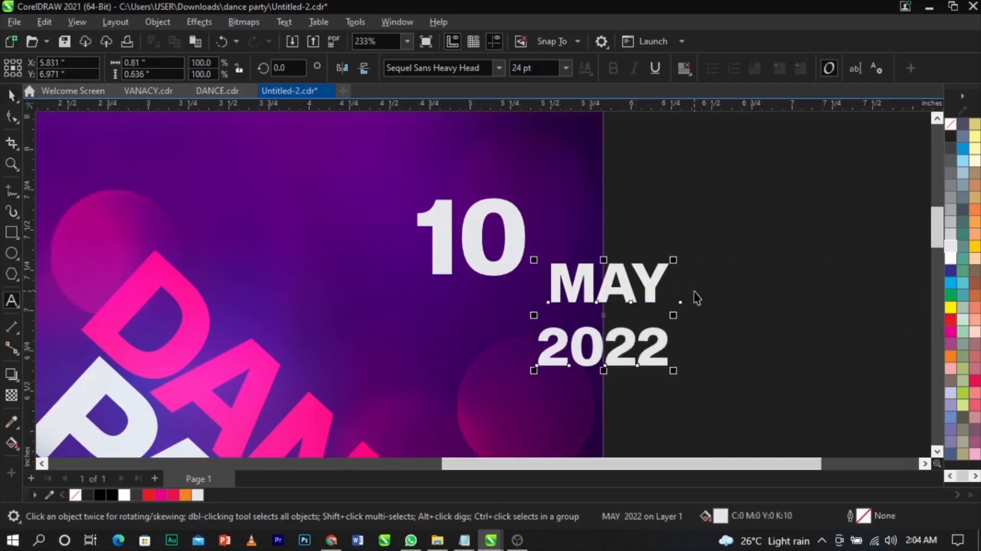
pyautogui.hotkey('ctrl', 'k')
pyautogui.moveTo(652, 290); pyautogui.dragTo(453, 342)
pyautogui.click(553, 353)
pyautogui.hotkey('ctrl', 'r')
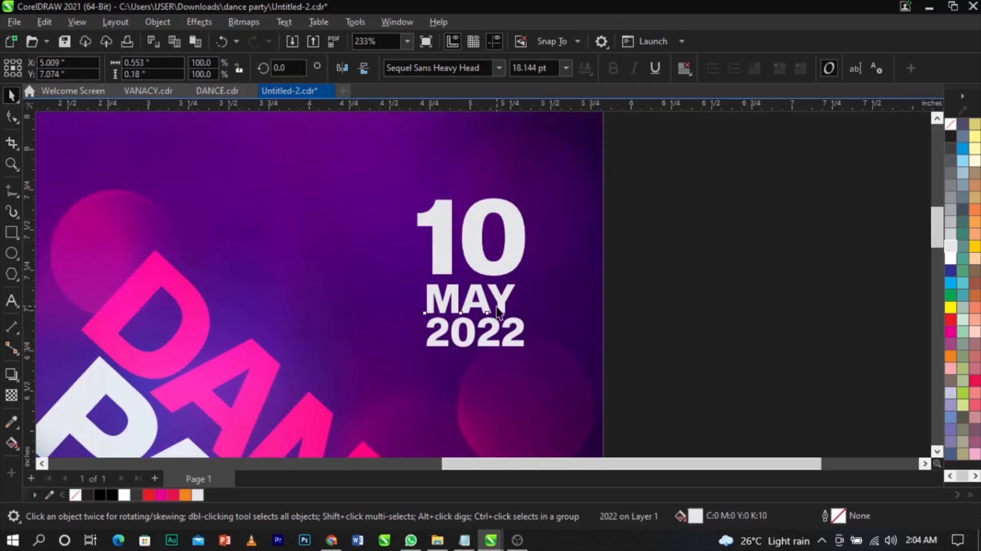
# - Enlarge the MAY text to about 0.64 inches wide
pyautogui.click(499, 306)
pyautogui.scroll(3, 526, 306)
pyautogui.moveTo(511, 265); pyautogui.dragTo(538, 256)
# - Try to centre the MAY and 2022 texts under the 10
pyautogui.keyDown('shift'); pyautogui.click(517, 344); pyautogui.keyUp('shift')
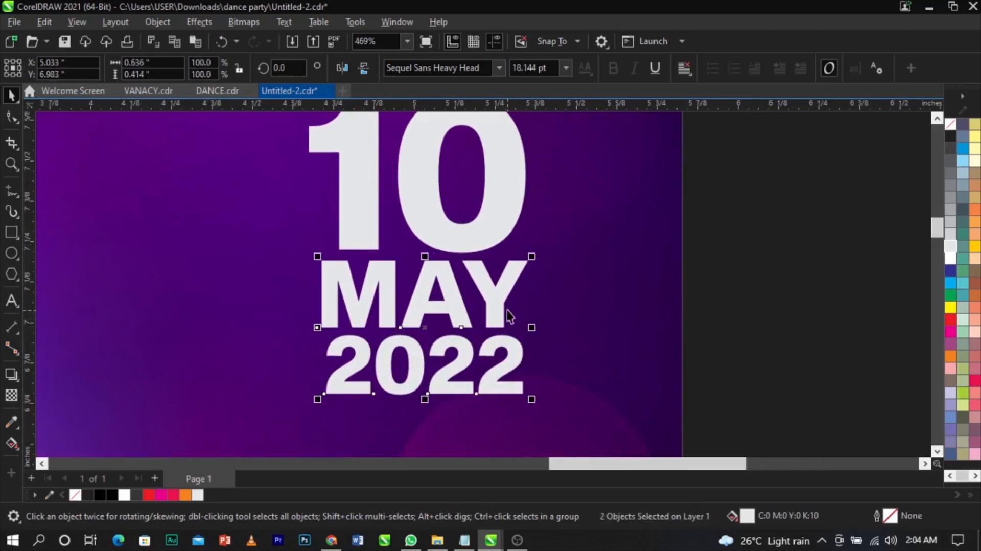
pyautogui.keyDown('shift'); pyautogui.click(481, 237); pyautogui.keyUp('shift')
pyautogui.press('c')
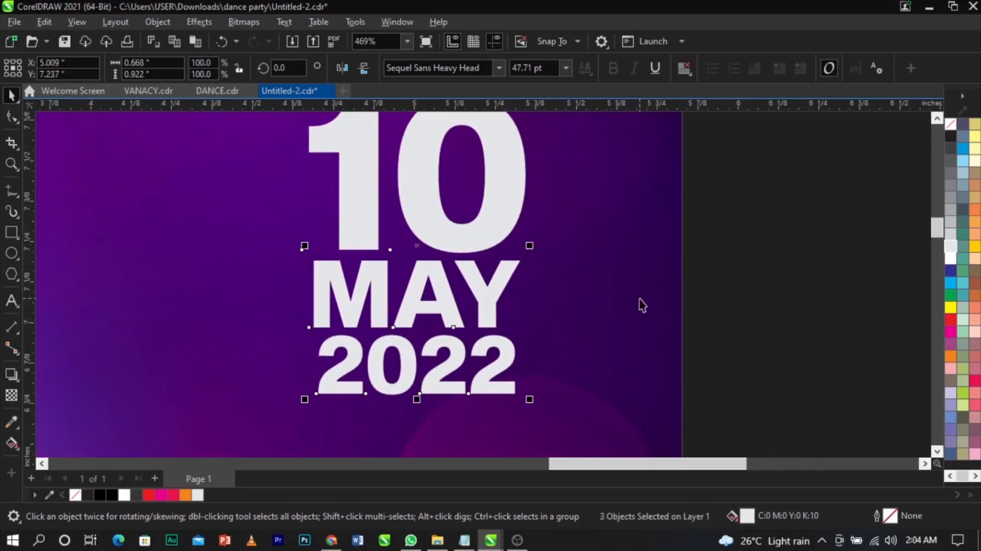
pyautogui.press('Escape')
# - Scale MAY and 2022 together down to about 0.59 inches wide, keeping them against the right edge of the 10
pyautogui.scroll(-3, 558, 296)
pyautogui.moveTo(631, 356); pyautogui.dragTo(365, 274)
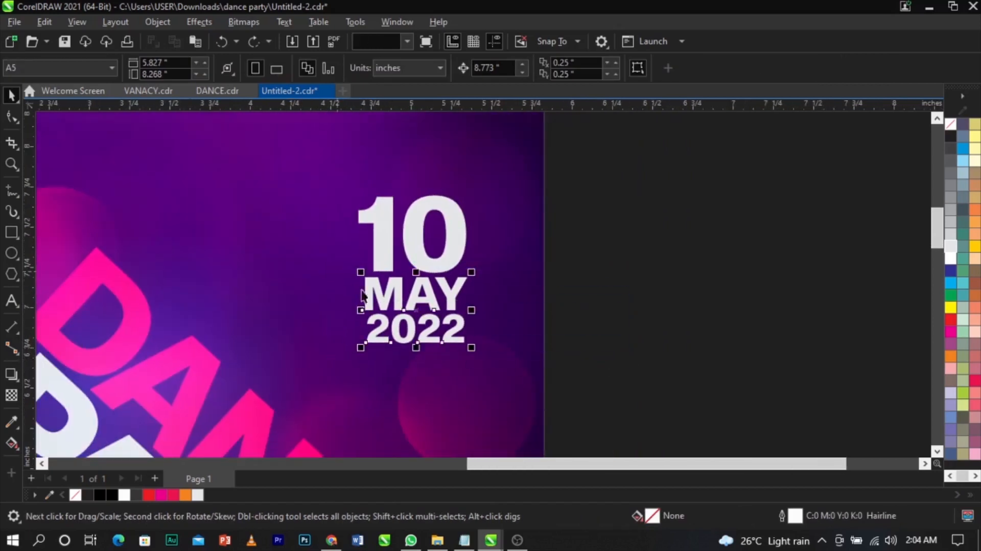
pyautogui.scroll(3, 369, 286)
pyautogui.moveTo(356, 393); pyautogui.dragTo(371, 401)
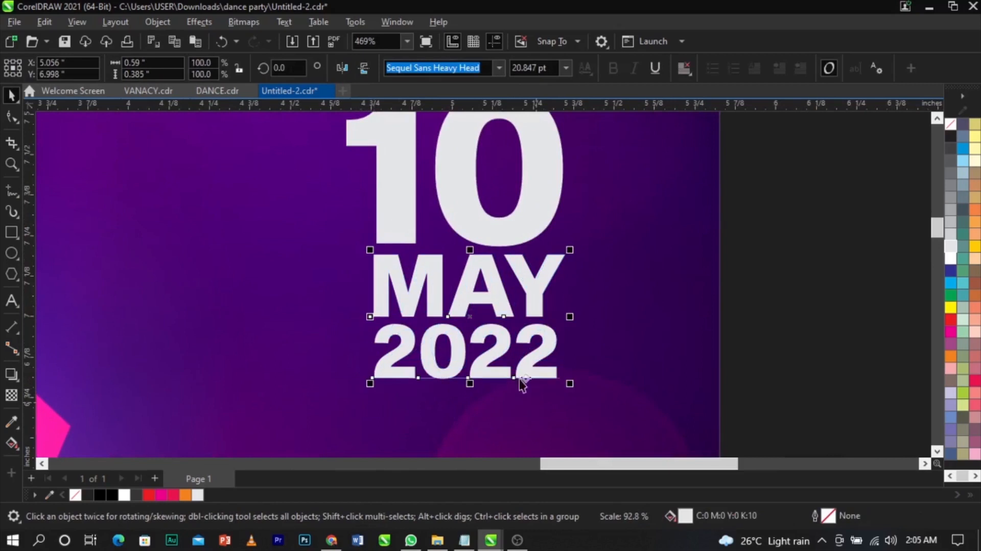
# - Draw a thin rectangular frame about 0.87 × 1.11 inches around the stacked 10 MAY 2022 date
pyautogui.scroll(-3, 664, 339)
pyautogui.press('Escape')
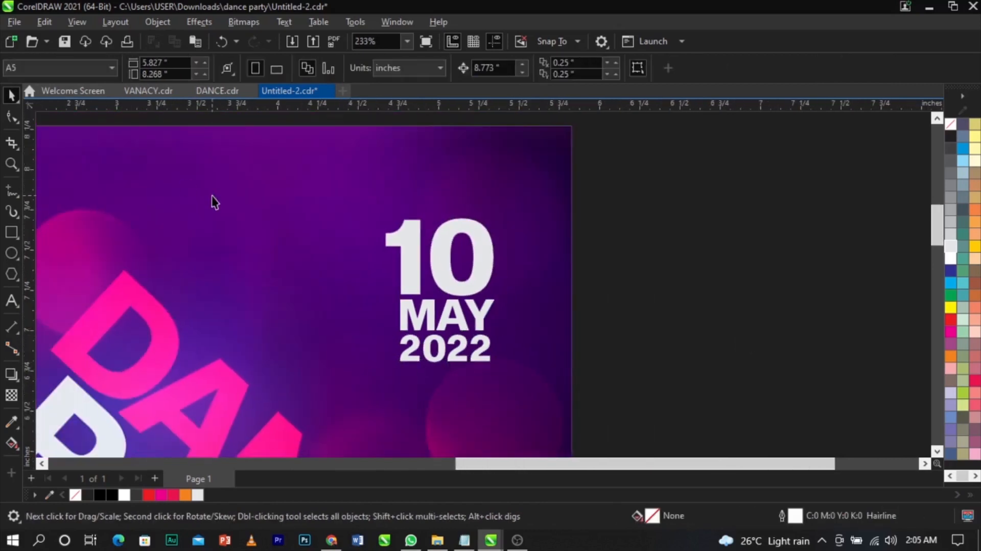
pyautogui.click(12, 233)
pyautogui.moveTo(367, 201); pyautogui.dragTo(508, 379)
pyautogui.press('space')
# - Group the 10, MAY and 2022 texts and centre the group horizontally with the rectangular frame
pyautogui.moveTo(624, 179); pyautogui.dragTo(350, 397)
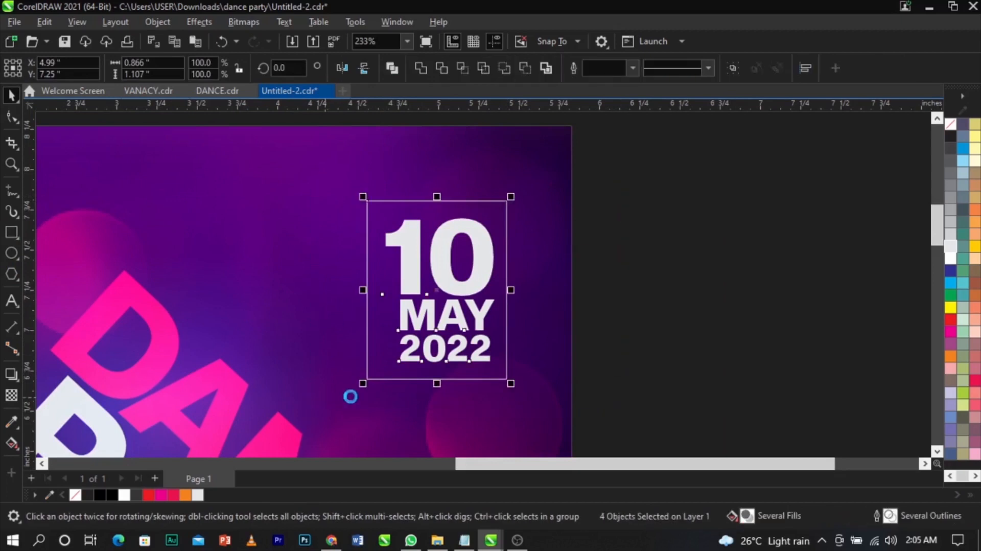
pyautogui.moveTo(629, 195); pyautogui.dragTo(370, 375)
pyautogui.hotkey('ctrl', 'g')
pyautogui.keyDown('shift'); pyautogui.click(450, 377); pyautogui.keyUp('shift')
pyautogui.press('c')
pyautogui.click(742, 304)
# - Narrow the frame evenly on both sides of the date and group it with the date text
pyautogui.scroll(2, 495, 225)
pyautogui.click(511, 230)
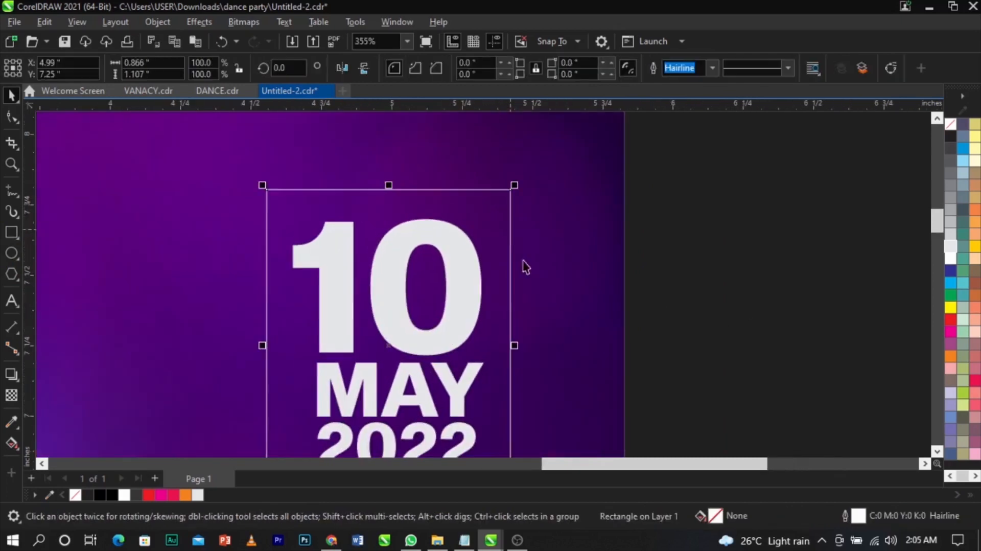
pyautogui.moveTo(514, 345); pyautogui.dragTo(506, 349)
pyautogui.scroll(-2, 438, 241)
pyautogui.moveTo(638, 177); pyautogui.dragTo(313, 402)
pyautogui.scroll(-3, 663, 288)
pyautogui.hotkey('ctrl', 'g')
# - Scale the framed date down to about 0.69 × 0.95 inches and align its top edge with the CLUBAZ text
pyautogui.scroll(2, 529, 327)
pyautogui.moveTo(528, 326); pyautogui.dragTo(542, 308)
pyautogui.scroll(-1, 550, 263)
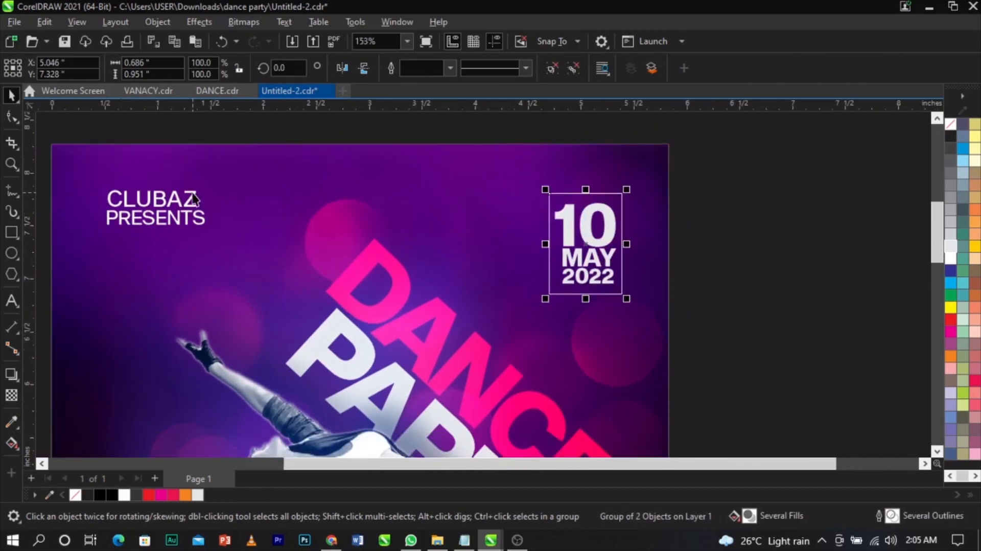
pyautogui.keyDown('shift'); pyautogui.click(194, 199); pyautogui.keyUp('shift')
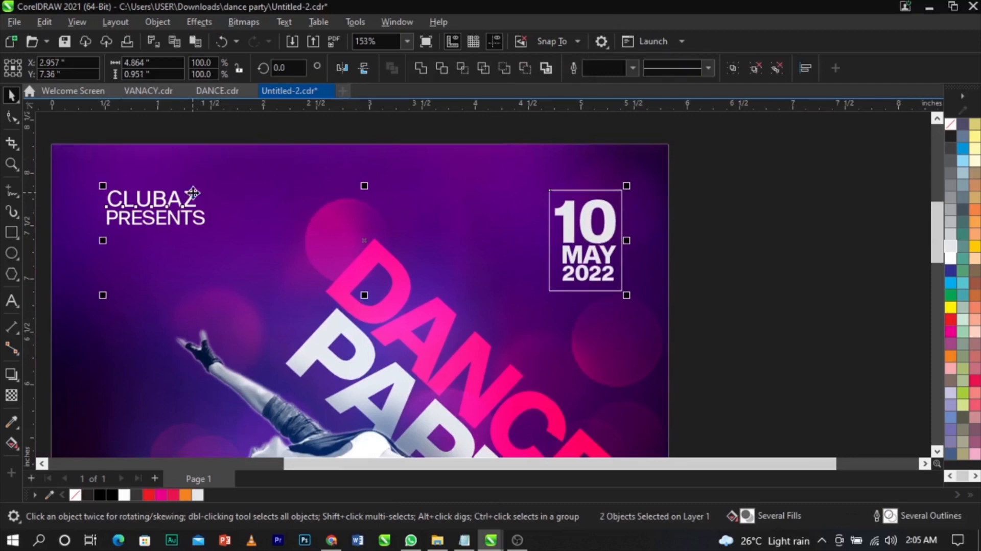
pyautogui.click(758, 285)
pyautogui.hotkey('shift', 'F4')
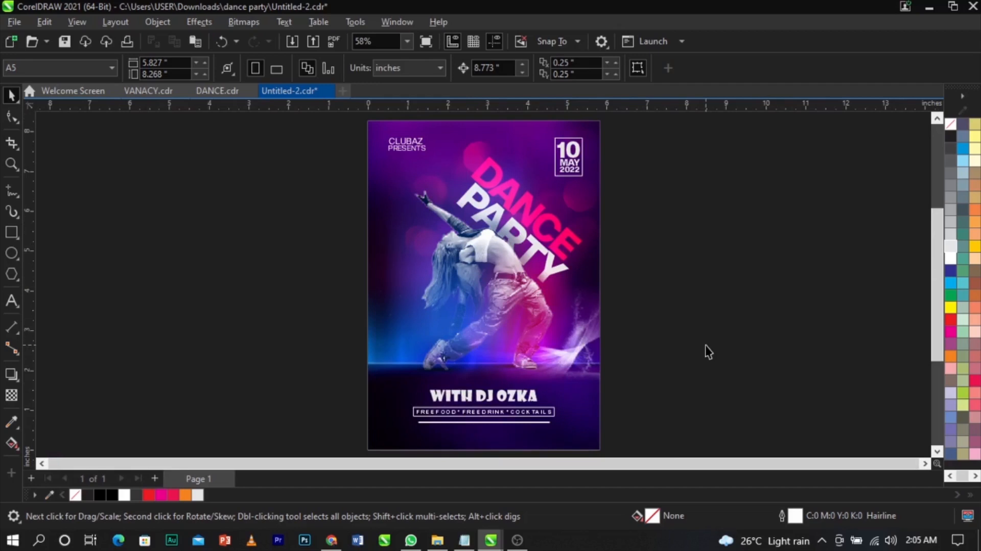
# - Move the WITH DJ OZKA heading, the boxed offers line and the website line down together by about 0.14 inches
pyautogui.moveTo(634, 372); pyautogui.dragTo(379, 451)
pyautogui.scroll(3, 542, 431)
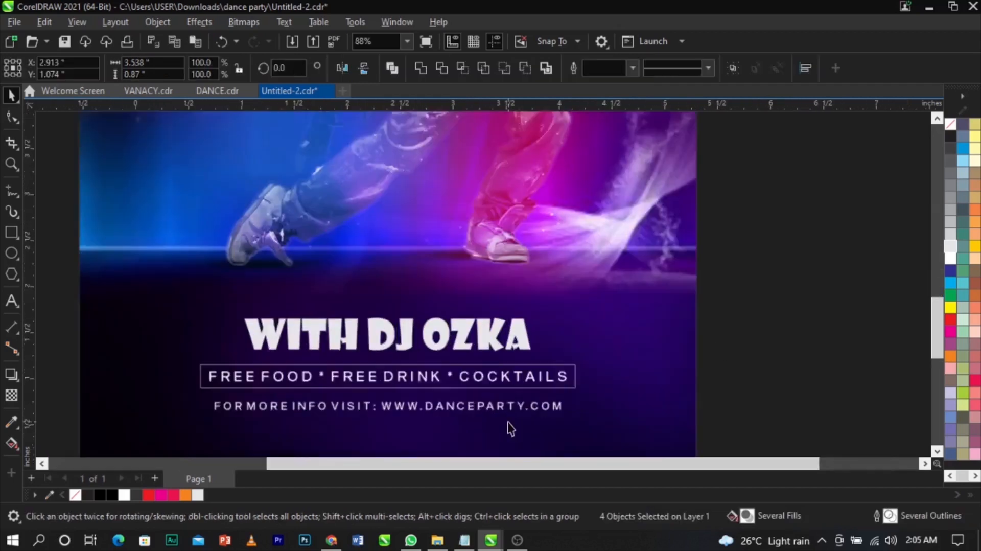
pyautogui.moveTo(493, 365); pyautogui.dragTo(494, 382)
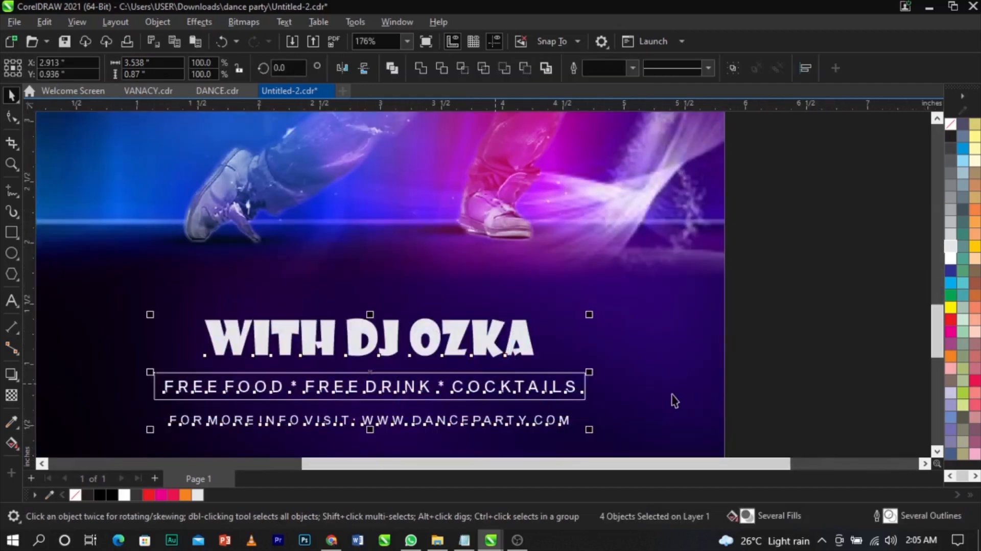
pyautogui.click(756, 382)
pyautogui.press('F4')
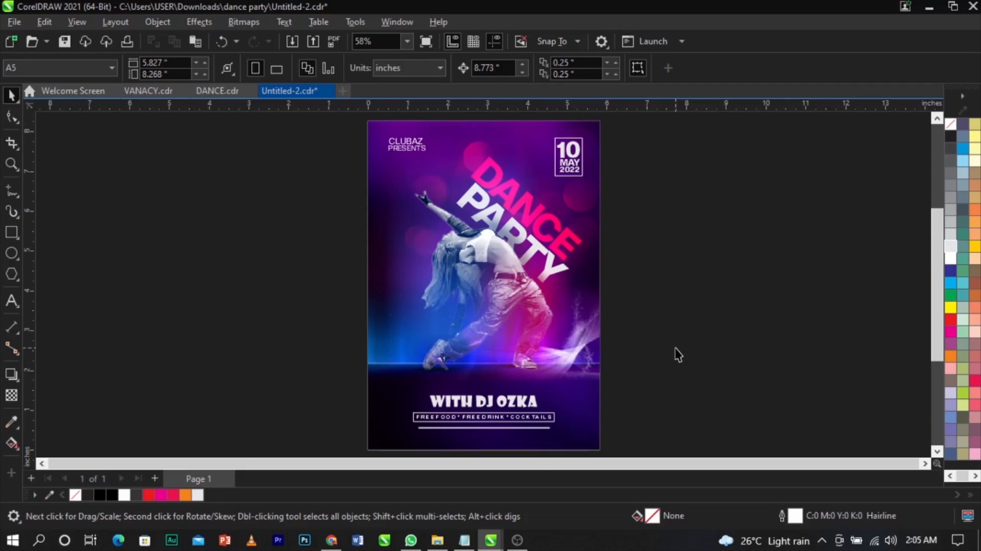
# - Copy all the poster artwork and paste it onto a new second page as an editable duplicate
pyautogui.hotkey('ctrl', 'a')
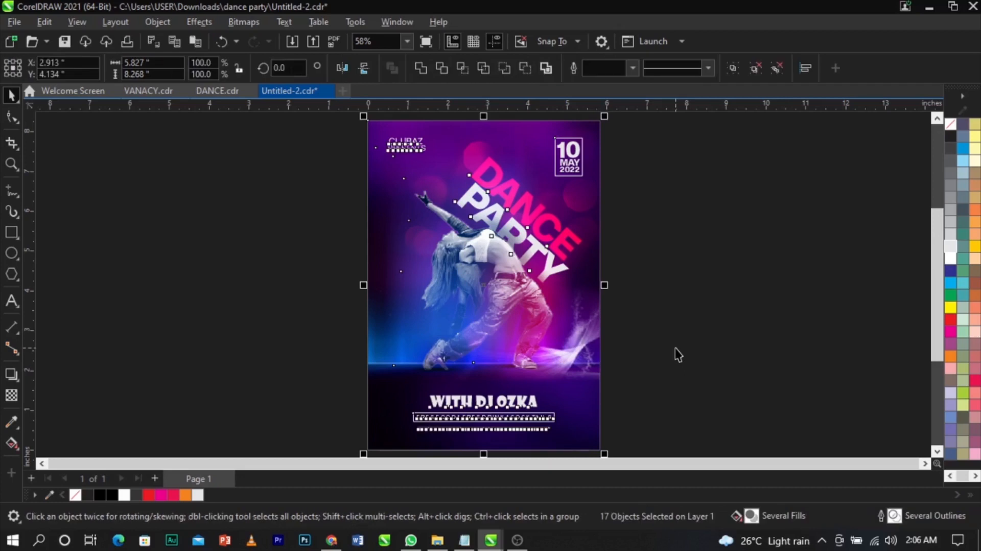
pyautogui.hotkey('ctrl', 'c')
pyautogui.click(166, 479)
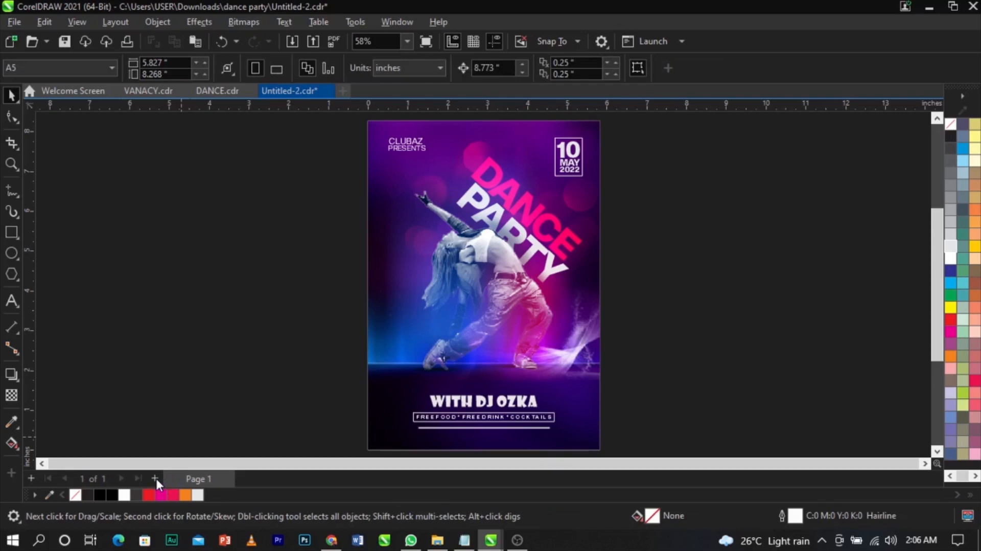
pyautogui.click(155, 478)
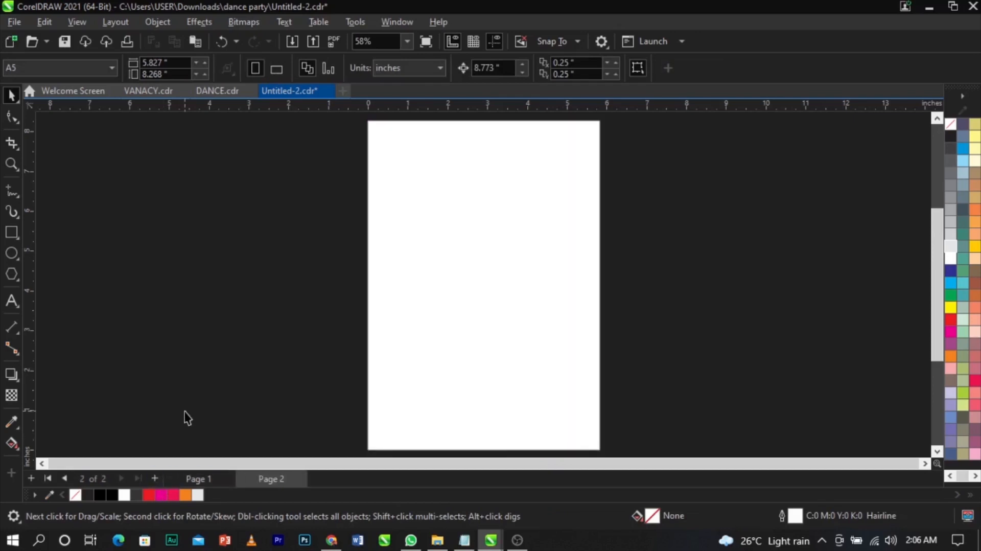
pyautogui.hotkey('ctrl', 'v')
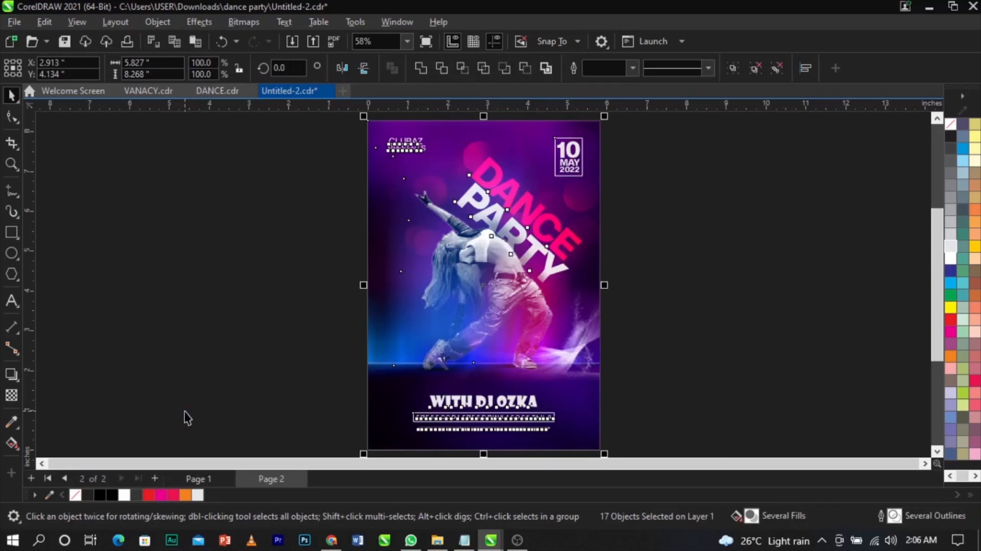
# - Convert all the artwork on Page 1 to a single 300 dpi RGB bitmap with anti-aliasing and a transparent background
pyautogui.press('pageup')
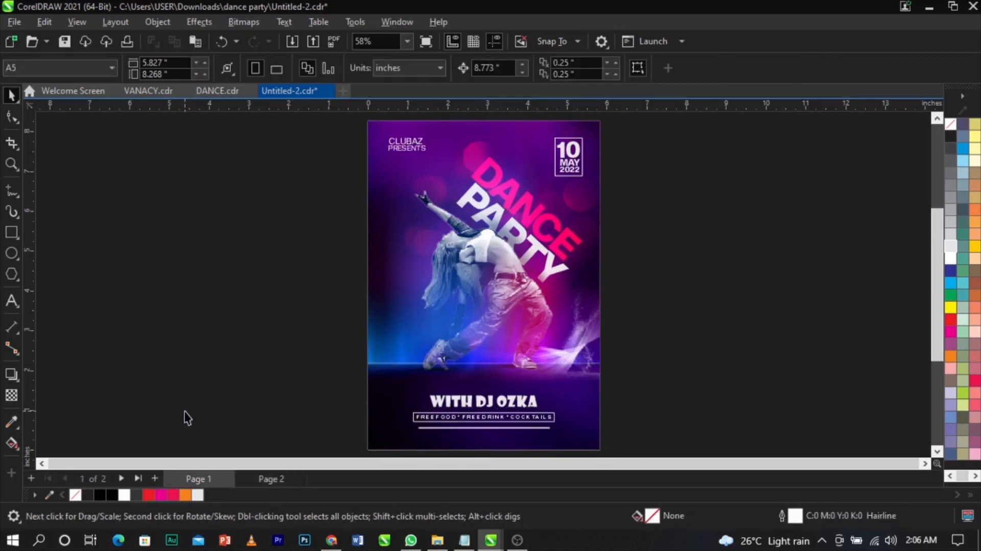
pyautogui.hotkey('ctrl', 'a')
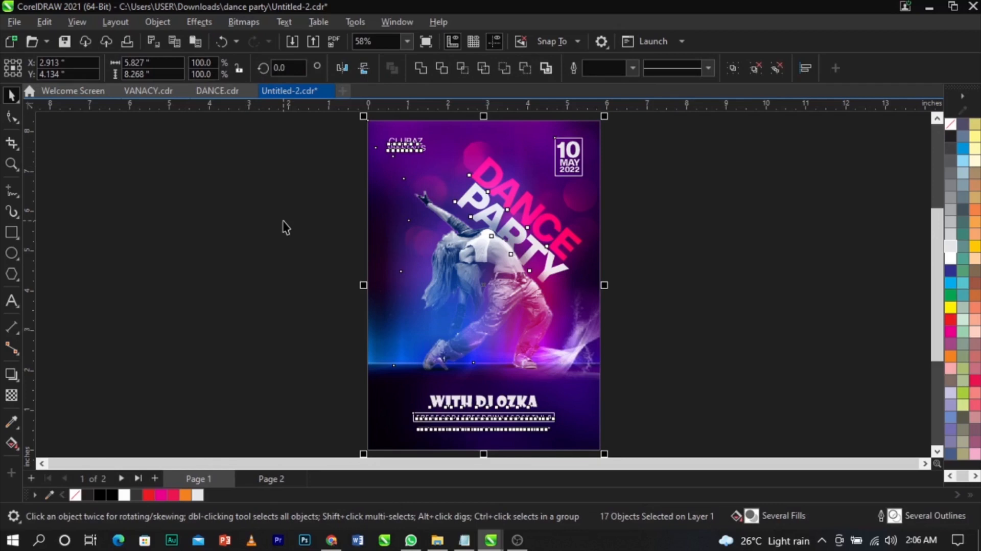
pyautogui.click(249, 23)
pyautogui.click(265, 42)
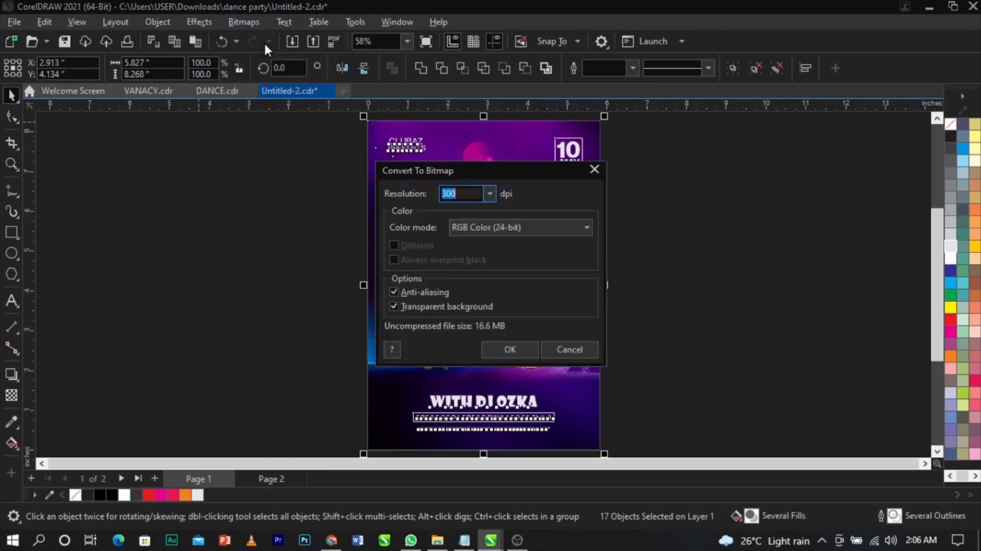
pyautogui.click(509, 350)
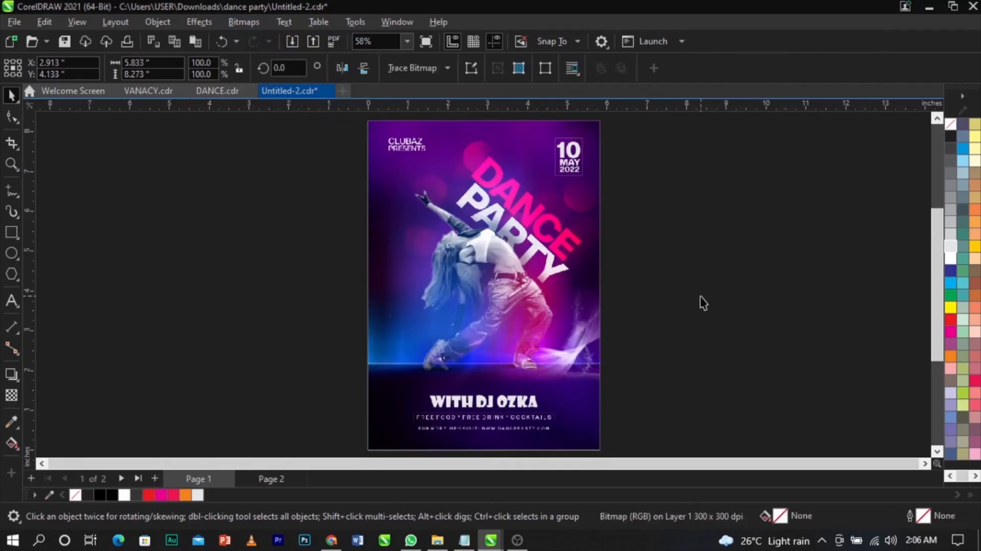
pyautogui.moveTo(548, 258)
pyautogui.mouseDown()
pyautogui.moveTo(545, 271)
pyautogui.moveTo(505, 268)
pyautogui.moveTo(551, 270)
pyautogui.mouseUp()
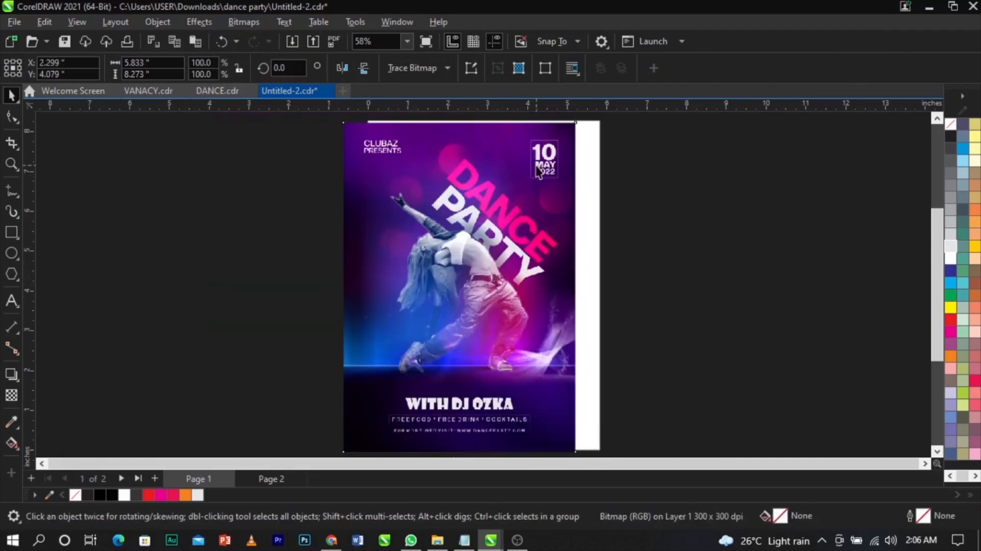
pyautogui.hotkey('ctrl', 'z')
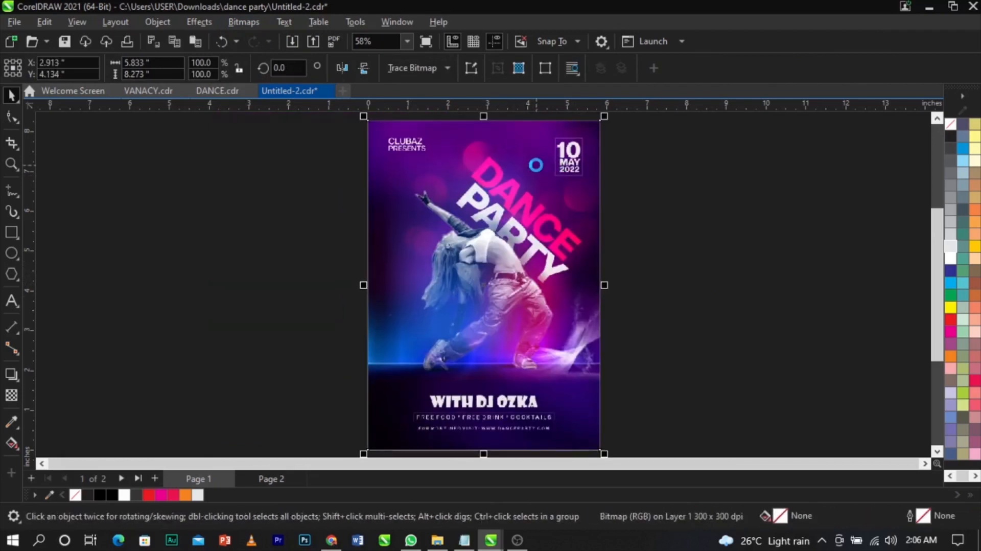
pyautogui.press('pagedown')
pyautogui.press('pageup')
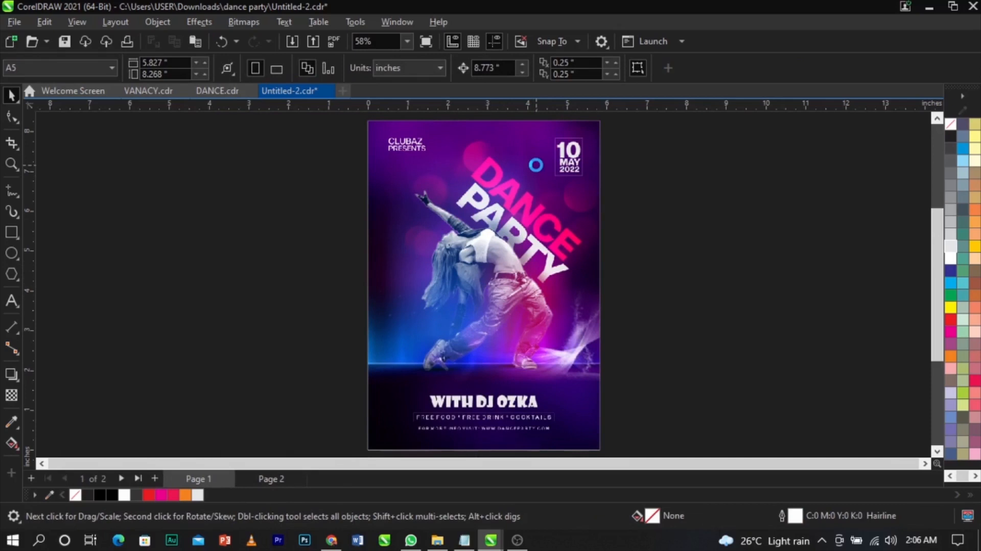
# - Add Gaussian noise to the Page 1 bitmap with level 57, density 56 and the Intensity colour mode
pyautogui.click(538, 171)
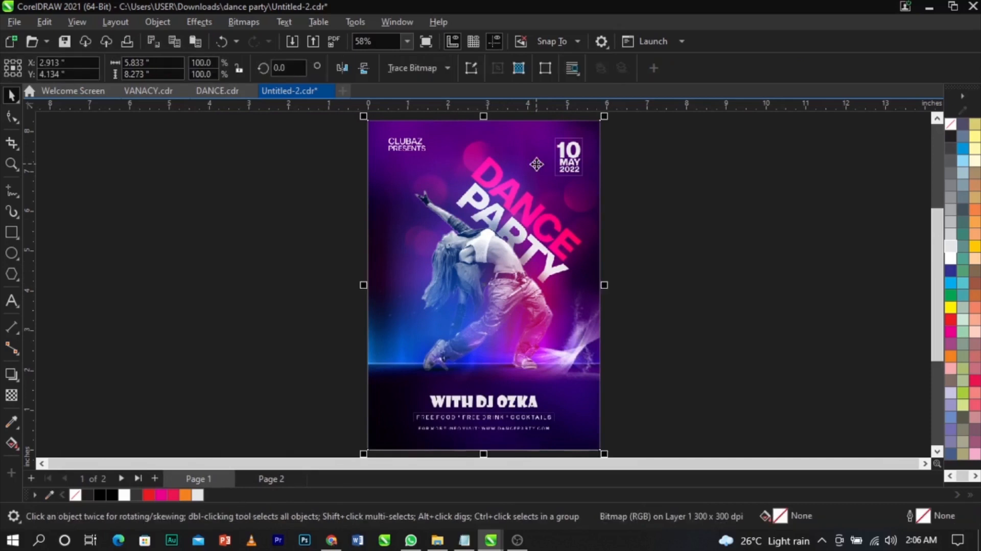
pyautogui.click(193, 20)
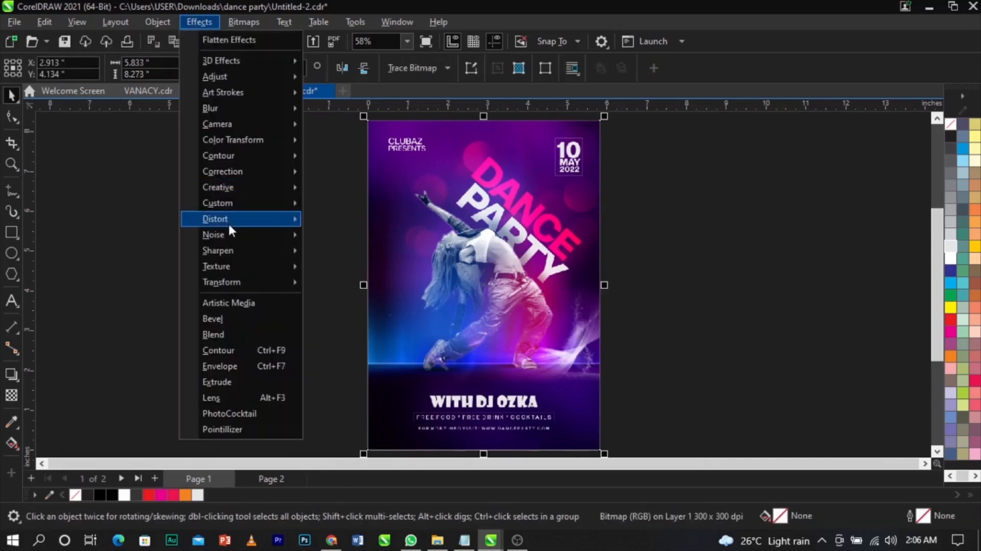
pyautogui.moveTo(231, 233)
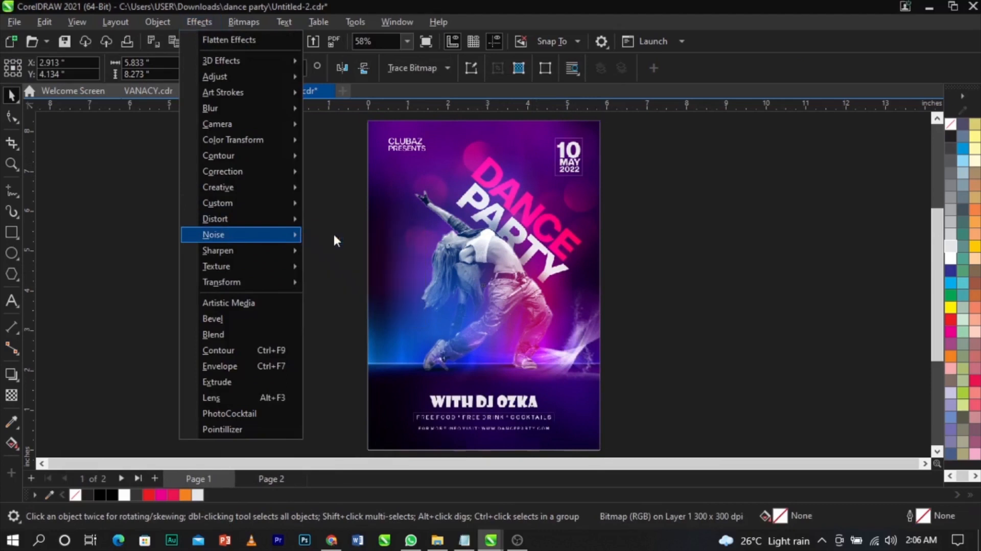
pyautogui.click(333, 236)
pyautogui.moveTo(438, 145); pyautogui.dragTo(692, 131)
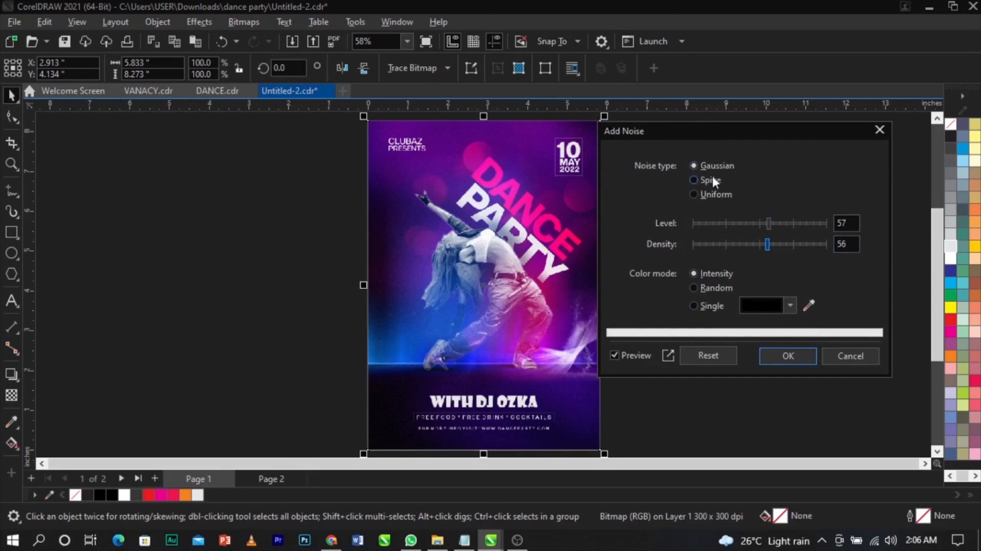
pyautogui.click(779, 356)
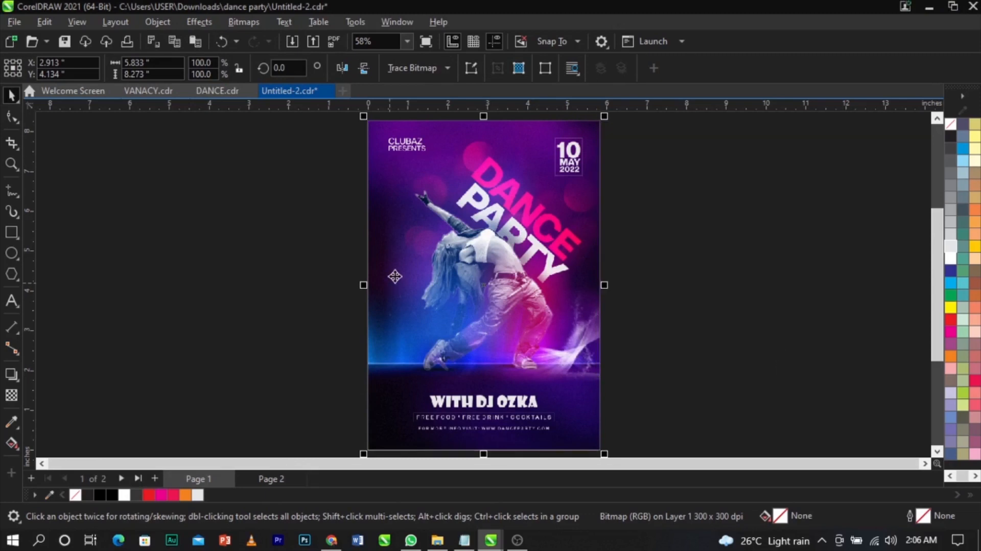
# - Examine the noise texture up close on the dancer, title, date and event details, and preview the whole poster full screen
pyautogui.scroll(2, 397, 275)
pyautogui.scroll(2, 397, 275)
pyautogui.scroll(2, 484, 231)
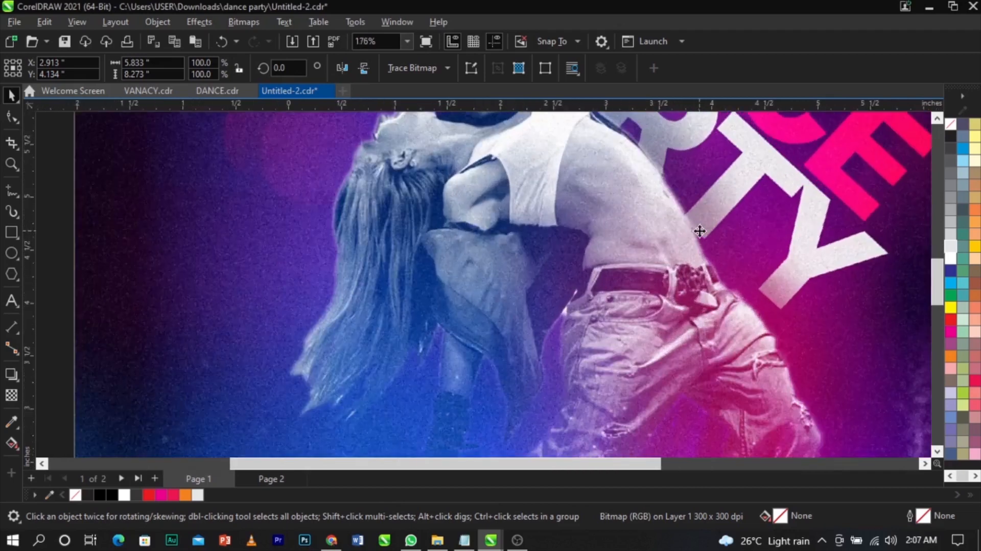
pyautogui.scroll(3, 359, 236)
pyautogui.scroll(-5, 260, 240)
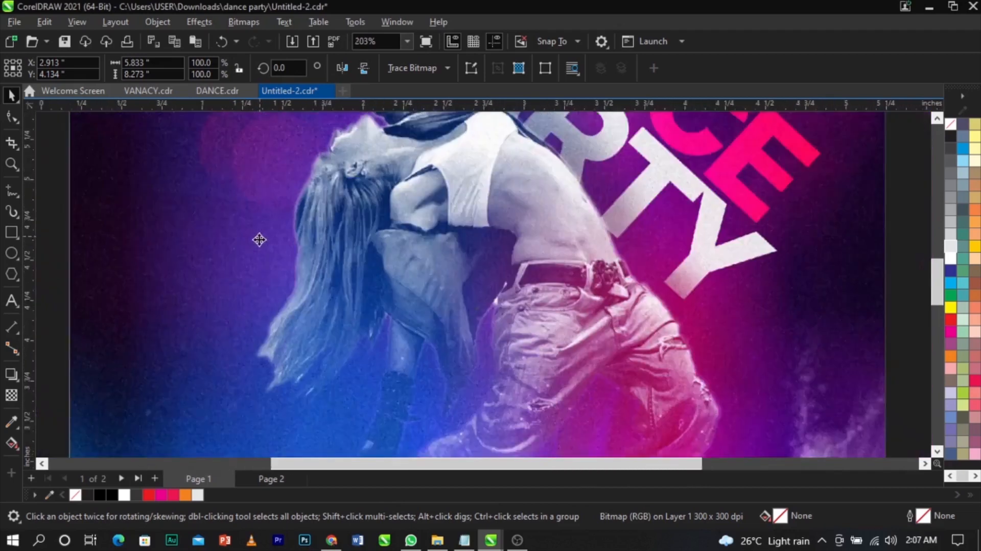
pyautogui.scroll(3, 610, 287)
pyautogui.scroll(-6, 610, 286)
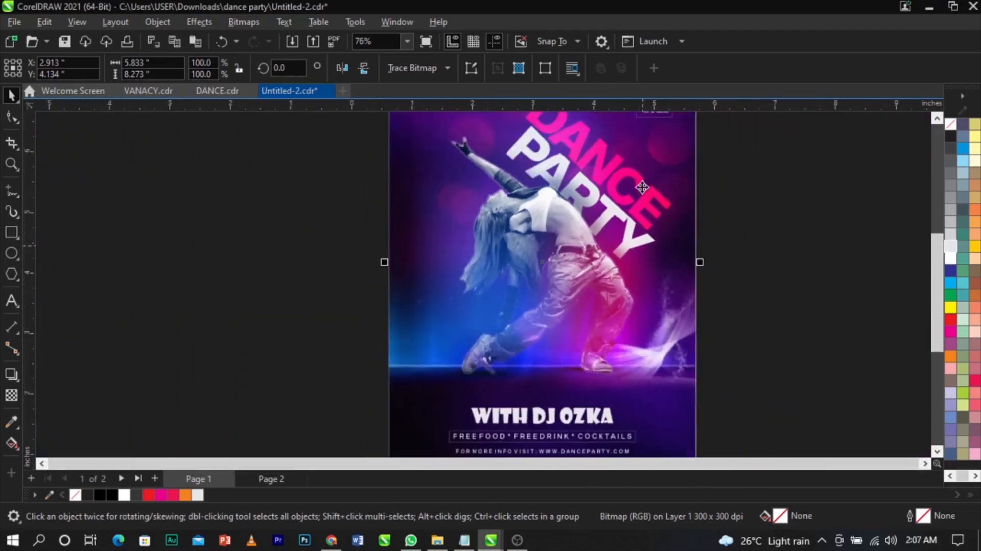
pyautogui.scroll(3, 642, 190)
pyautogui.scroll(3, 646, 164)
pyautogui.scroll(-3, 450, 204)
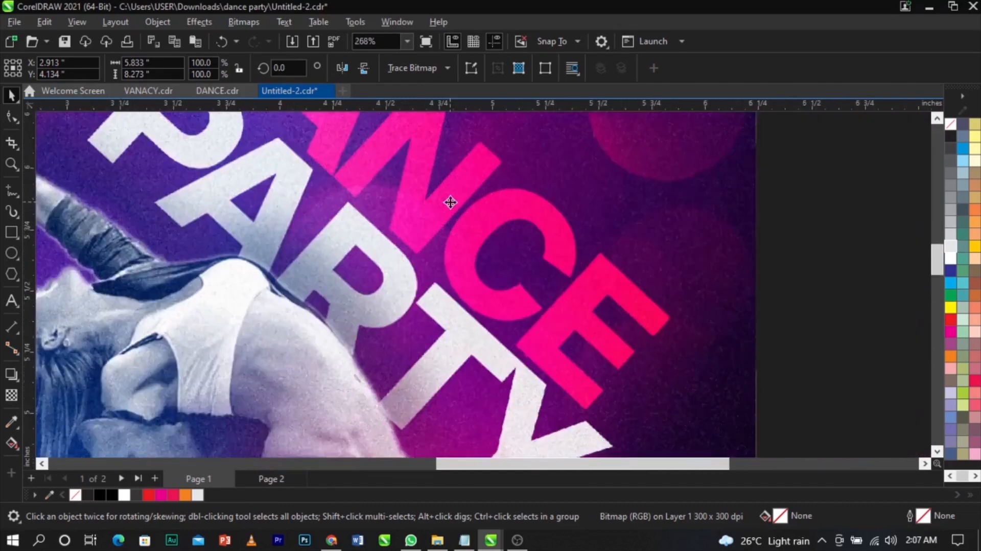
pyautogui.scroll(-3, 613, 204)
pyautogui.scroll(6, 576, 328)
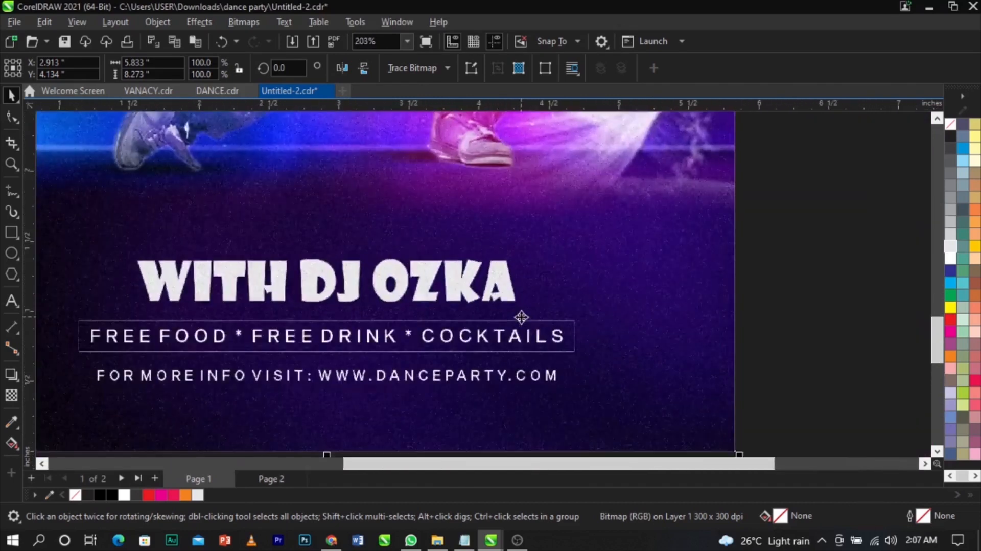
pyautogui.scroll(-2, 588, 256)
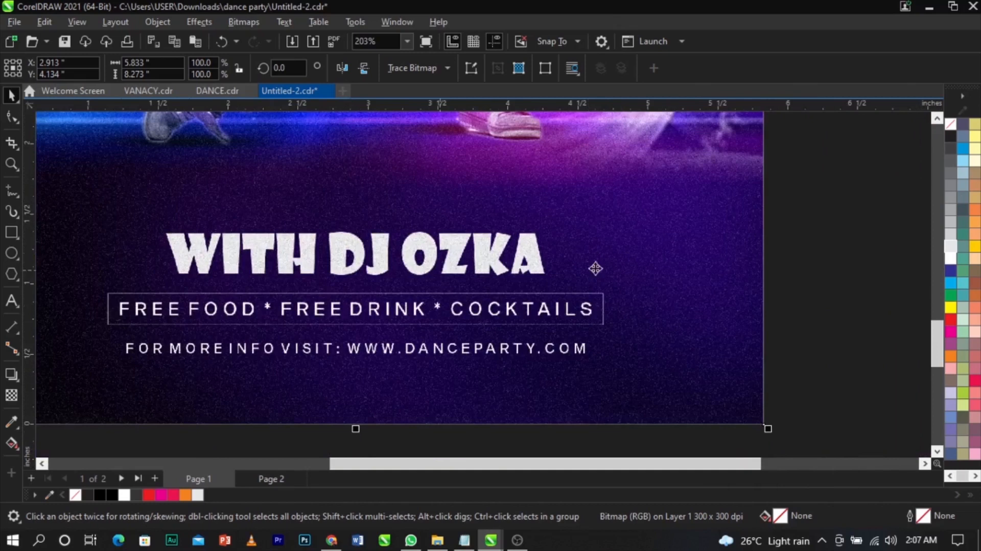
pyautogui.scroll(-3, 280, 324)
pyautogui.scroll(3, 287, 265)
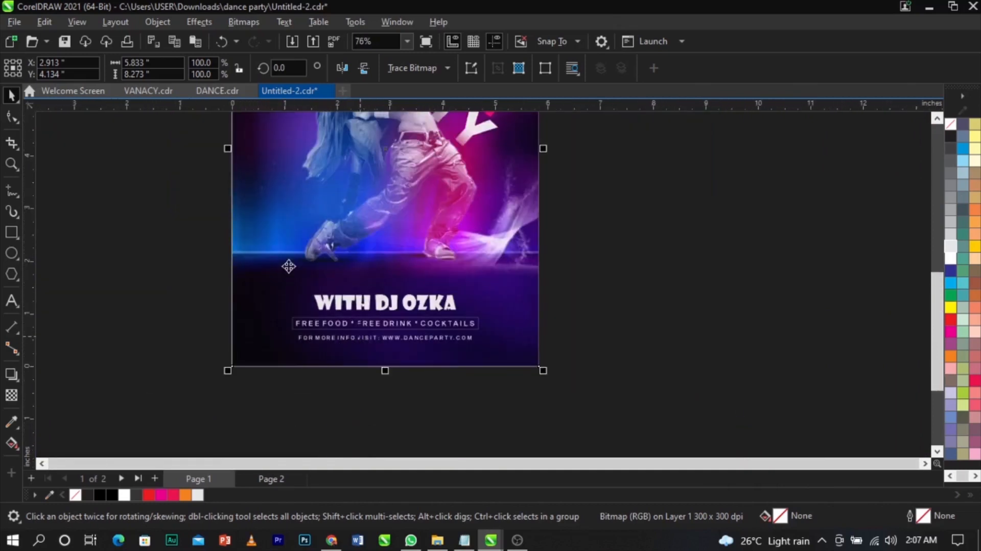
pyautogui.scroll(1, 283, 251)
pyautogui.scroll(-3, 351, 258)
pyautogui.scroll(3, 475, 245)
pyautogui.scroll(-4, 492, 239)
pyautogui.scroll(2, 516, 177)
pyautogui.scroll(-1, 506, 234)
pyautogui.scroll(4, 517, 153)
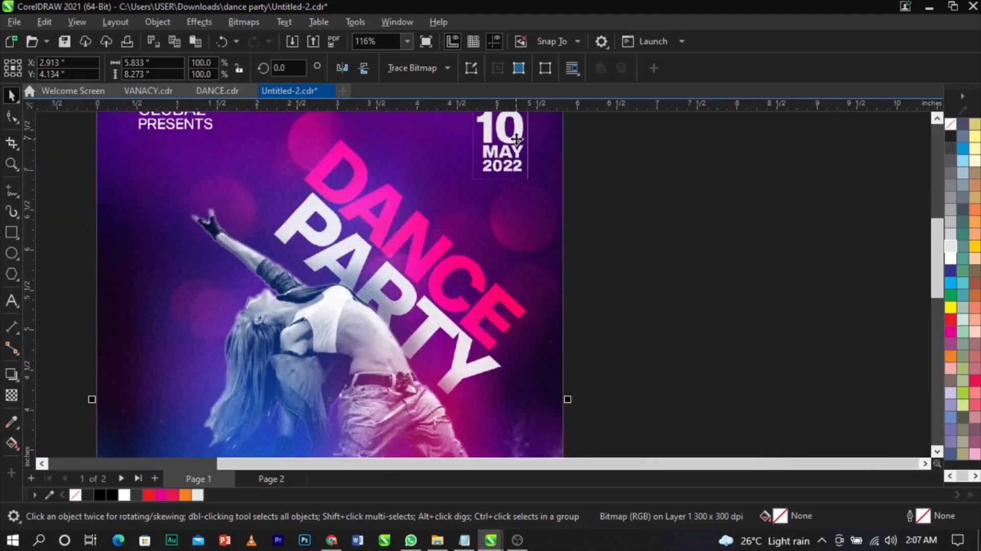
pyautogui.scroll(-3, 517, 139)
pyautogui.press('F9')
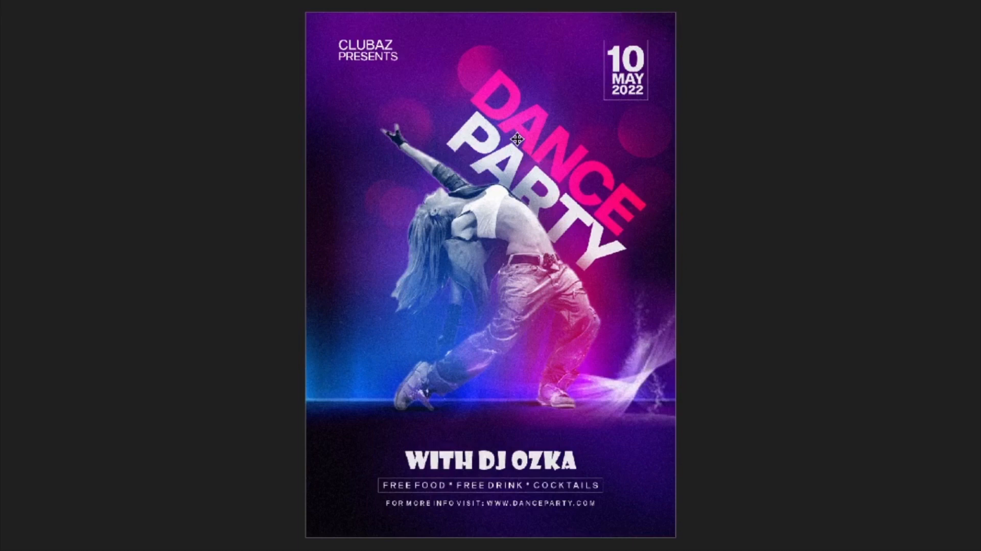
pyautogui.press('F9')
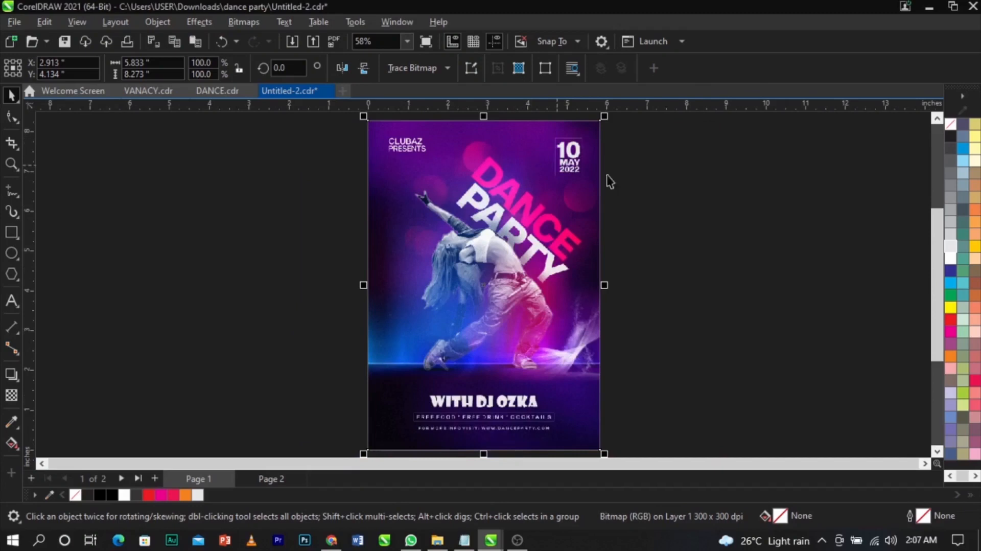
# - Undo the noise effect and bitmap conversion on Page 1 to return to the editable artwork
pyautogui.click(656, 183)
pyautogui.scroll(1, 492, 199)
pyautogui.scroll(-2, 492, 202)
pyautogui.scroll(-1, 424, 188)
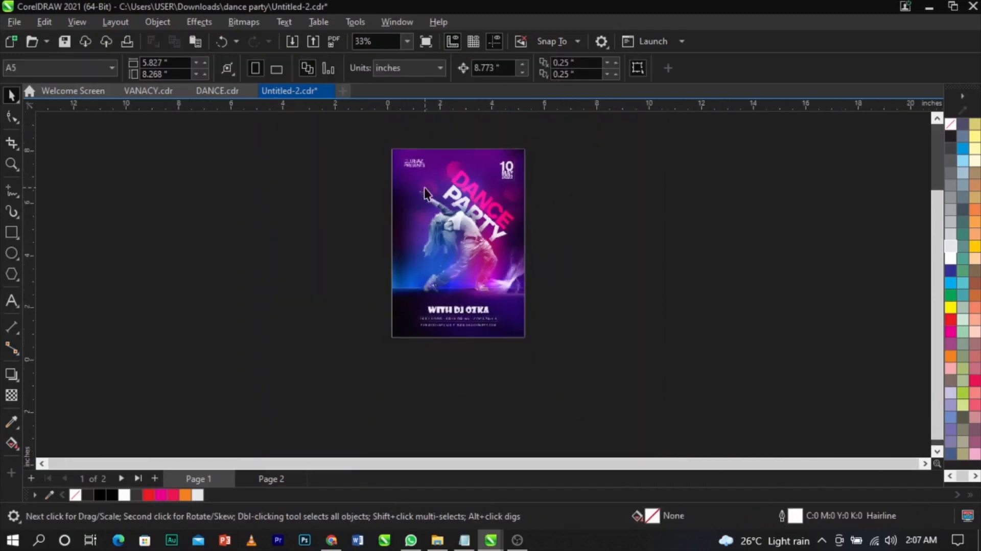
pyautogui.scroll(2, 480, 193)
pyautogui.scroll(-1, 481, 193)
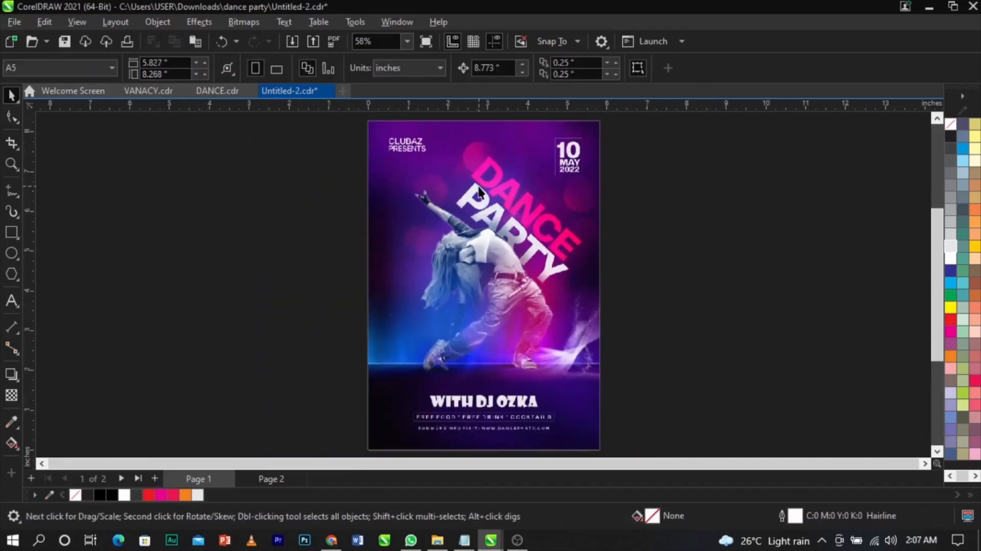
pyautogui.click(525, 164)
pyautogui.click(688, 183)
pyautogui.moveTo(578, 200); pyautogui.dragTo(425, 191)
pyautogui.hotkey('ctrl', 'z')
pyautogui.hotkey('ctrl', 'z')
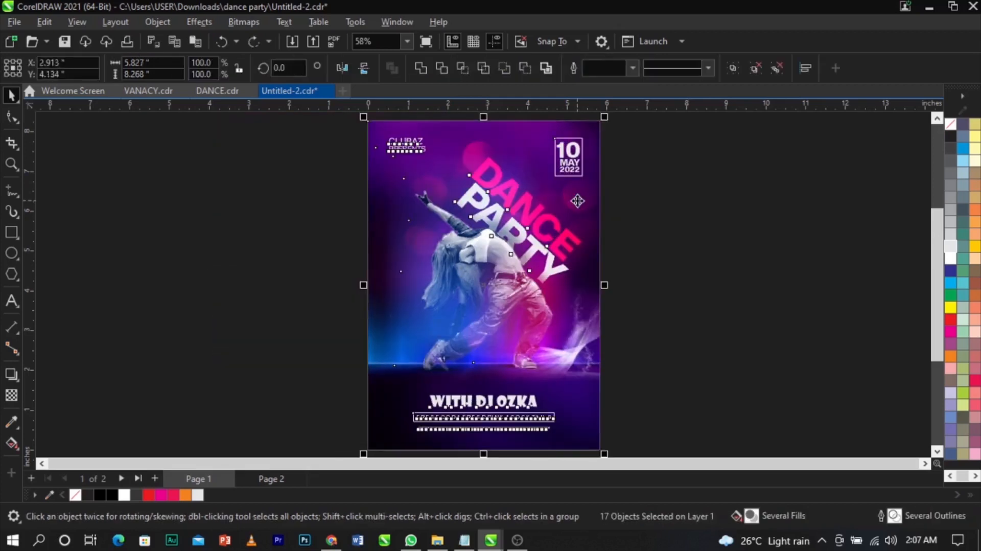
pyautogui.click(652, 217)
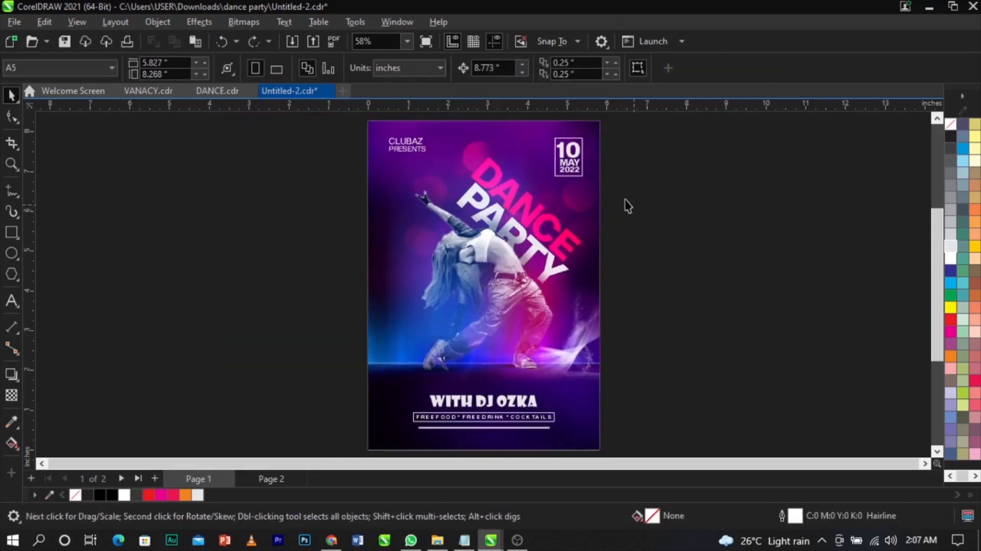
# - Ungroup the date block on Page 1 to separate its rectangular frame from the date text
pyautogui.click(575, 158)
pyautogui.click(556, 71)
pyautogui.press('Escape')
pyautogui.scroll(1, 513, 143)
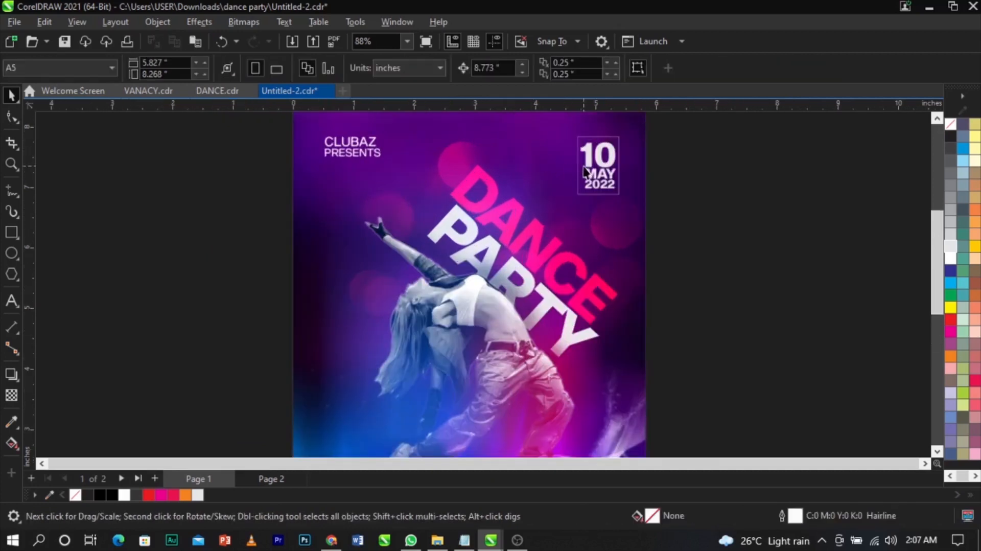
pyautogui.click(587, 167)
pyautogui.click(589, 153)
pyautogui.moveTo(678, 137); pyautogui.dragTo(568, 176)
pyautogui.click(604, 160)
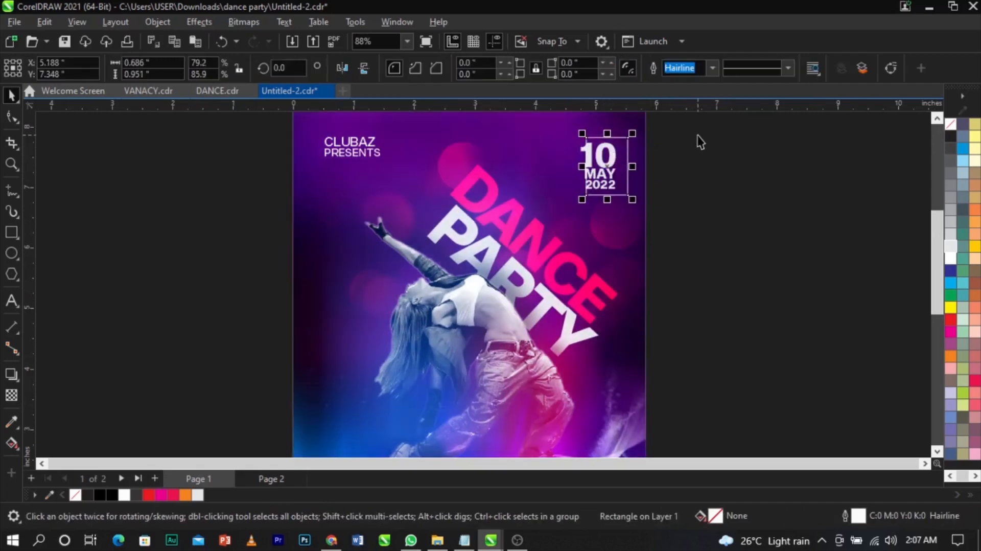
pyautogui.moveTo(696, 136); pyautogui.dragTo(626, 160)
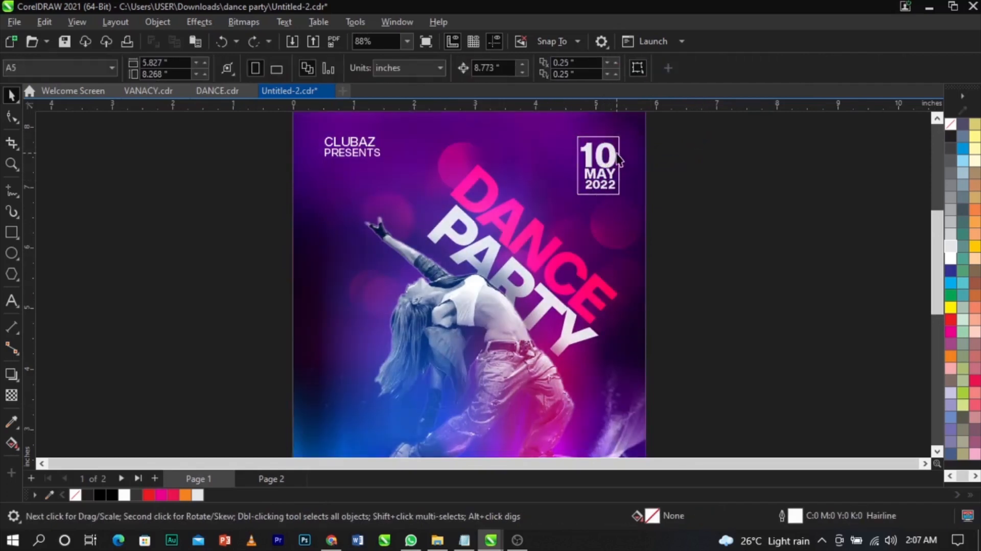
# - Ungroup the date text on Page 1 into separate 10, MAY and 2022 objects
pyautogui.click(615, 153)
pyautogui.moveTo(687, 127); pyautogui.dragTo(538, 207)
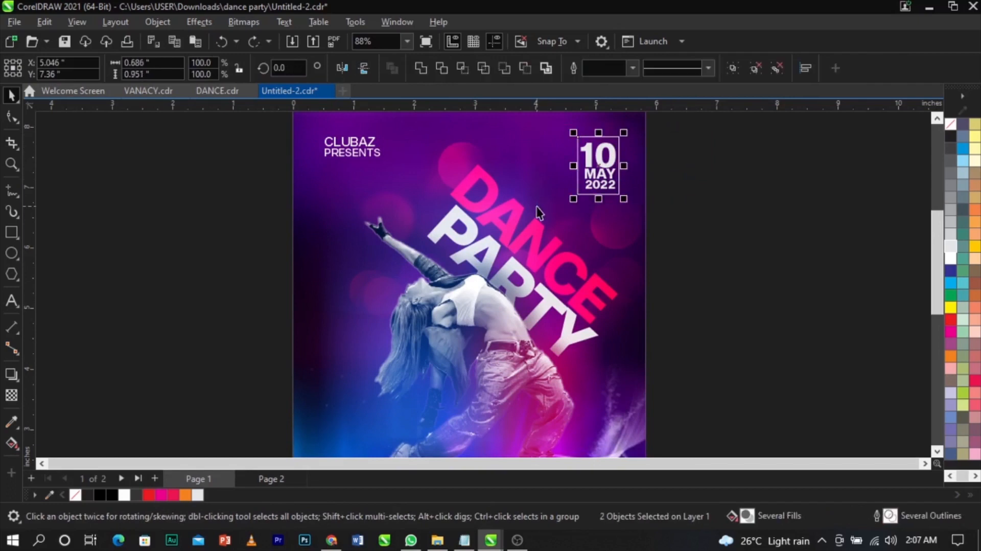
pyautogui.click(742, 172)
pyautogui.click(592, 146)
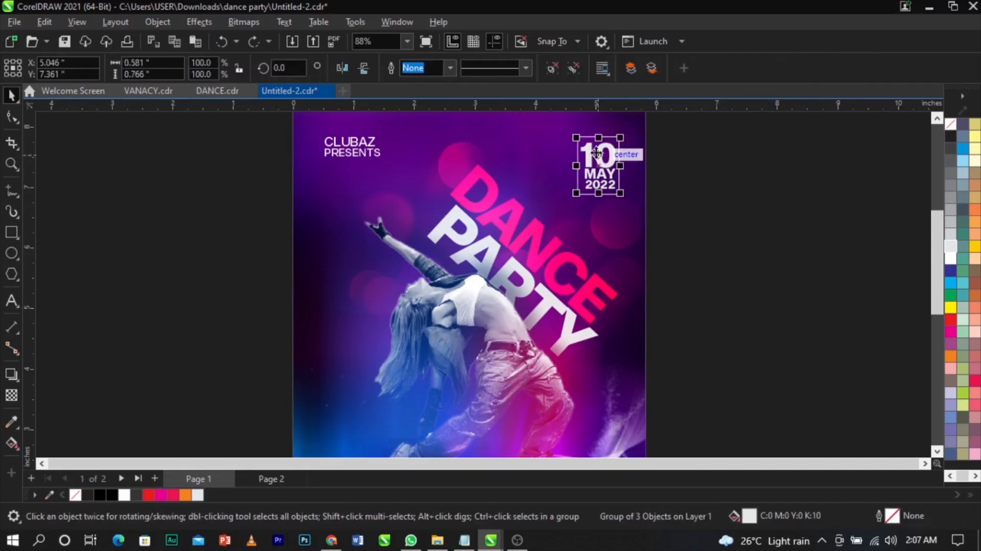
pyautogui.click(551, 69)
pyautogui.click(579, 168)
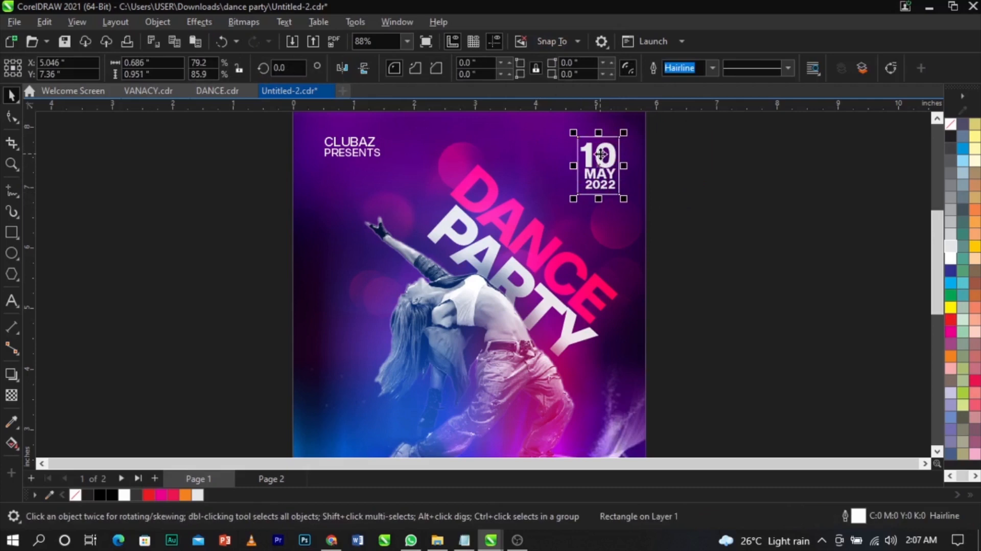
# - Duplicate the 10 from the date below the CLUBAZ PRESENTS heading and change the copy's text to 8PM
pyautogui.moveTo(687, 98)
pyautogui.mouseDown()
pyautogui.moveTo(559, 164)
pyautogui.moveTo(560, 187)
pyautogui.mouseUp()
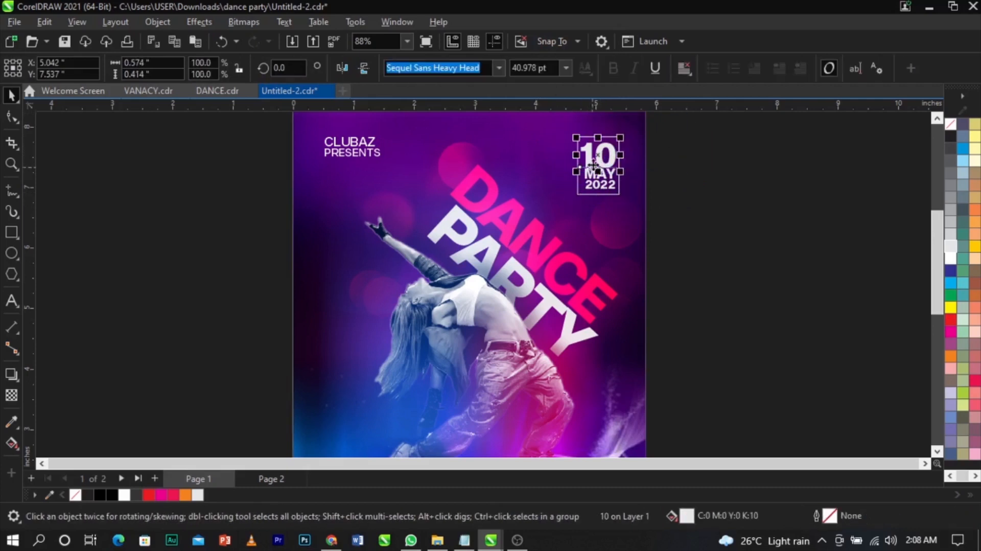
pyautogui.moveTo(595, 159)
pyautogui.mouseDown()
pyautogui.moveTo(331, 185)
pyautogui.moveTo(343, 179)
pyautogui.mouseUp()
pyautogui.rightClick(344, 179)
pyautogui.scroll(2, 344, 179)
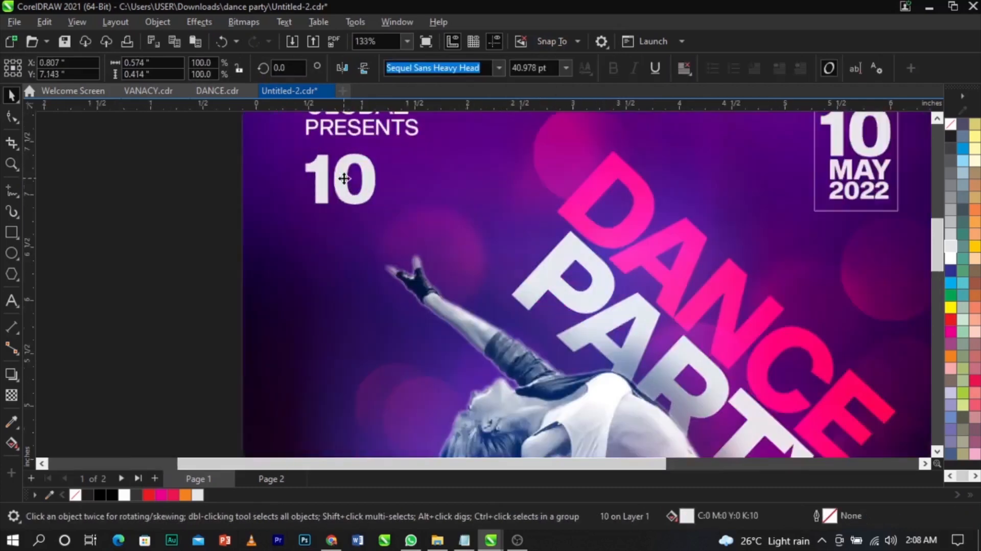
pyautogui.doubleClick(343, 178)
pyautogui.hotkey('ctrl', 'a')
pyautogui.write('8PM')
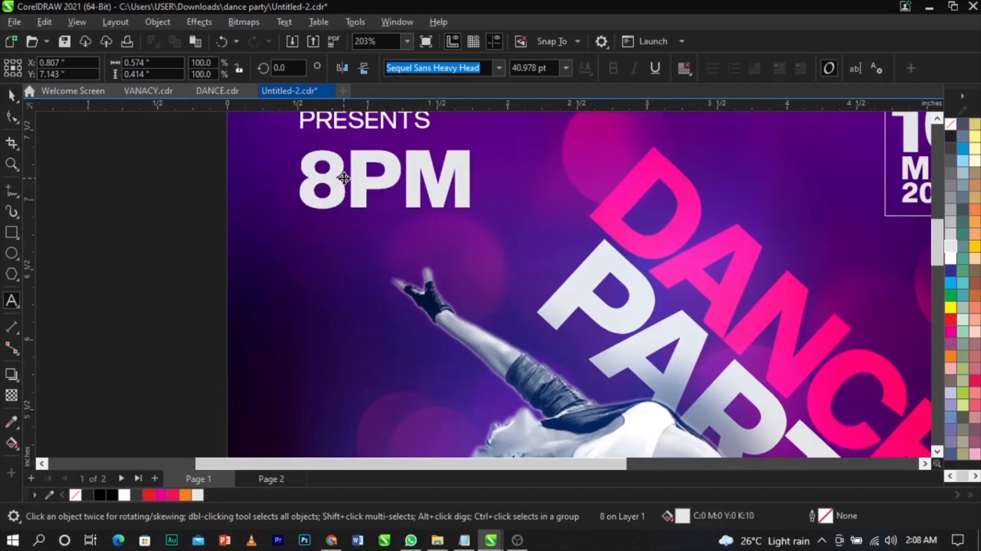
pyautogui.hotkey('ctrl', 'space')
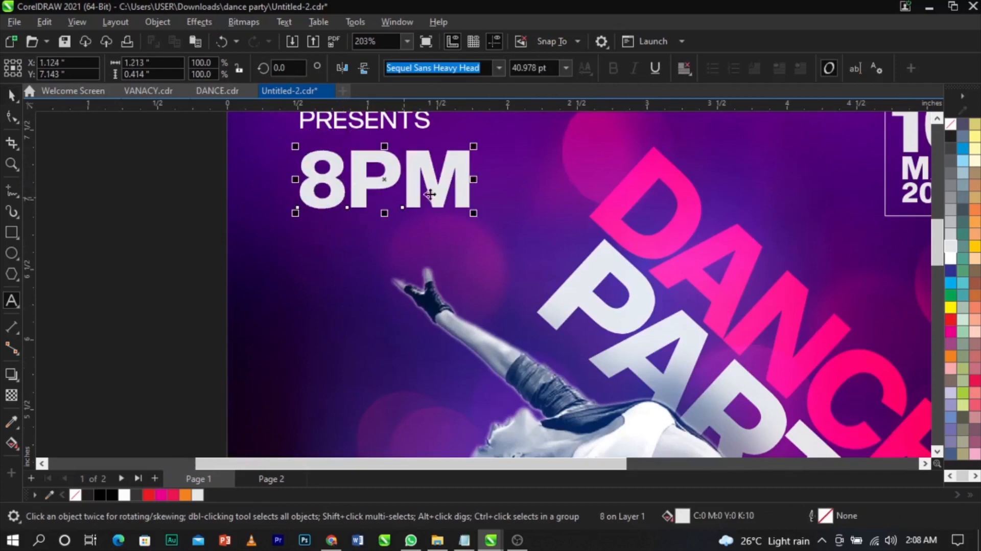
# - Scale the 8PM text down proportionally so it fits directly beneath the CLUBAZ PRESENTS heading
pyautogui.moveTo(477, 212); pyautogui.dragTo(402, 240)
pyautogui.keyDown('shift'); pyautogui.click(406, 127); pyautogui.keyUp('shift')
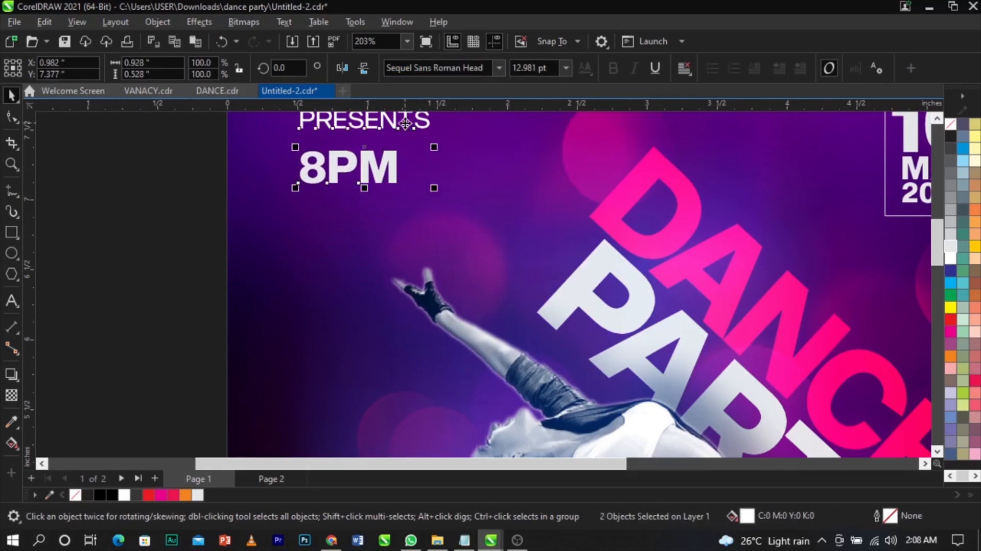
pyautogui.hotkey('shift', 'F4')
pyautogui.press('Escape')
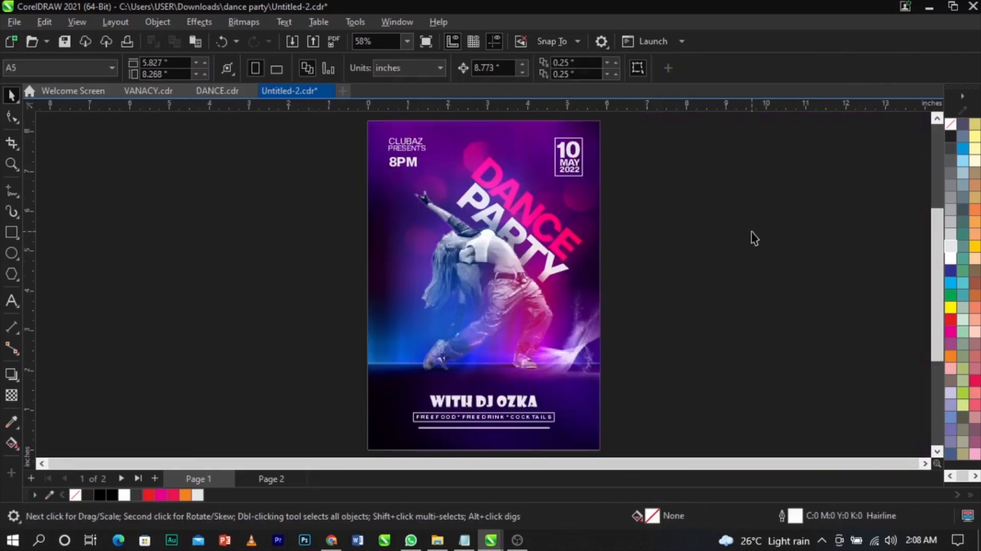
# - Replace the old duplicate on Page 2 with a grouped copy of the updated Page 1 artwork
pyautogui.hotkey('ctrl', 'a')
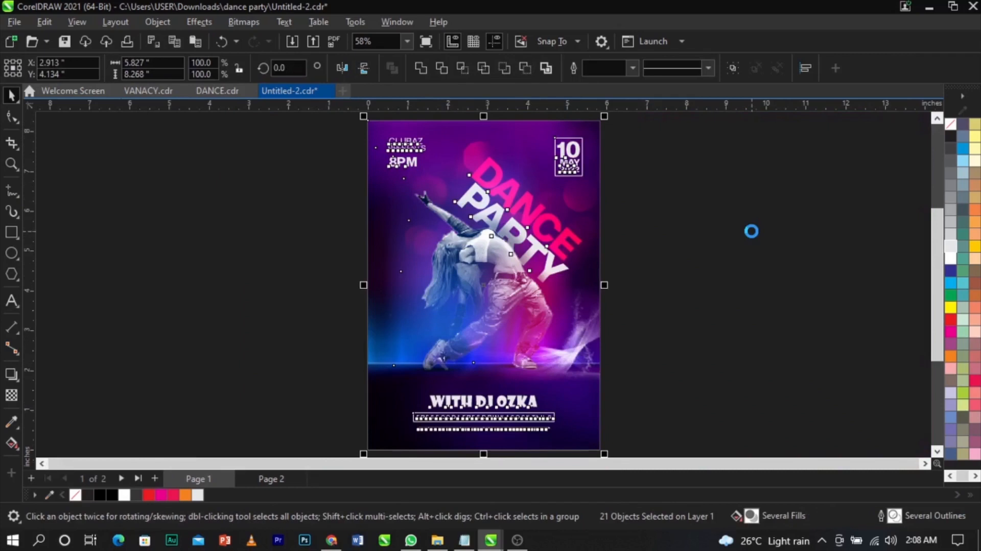
pyautogui.press('pagedown')
pyautogui.hotkey('ctrl', 'a')
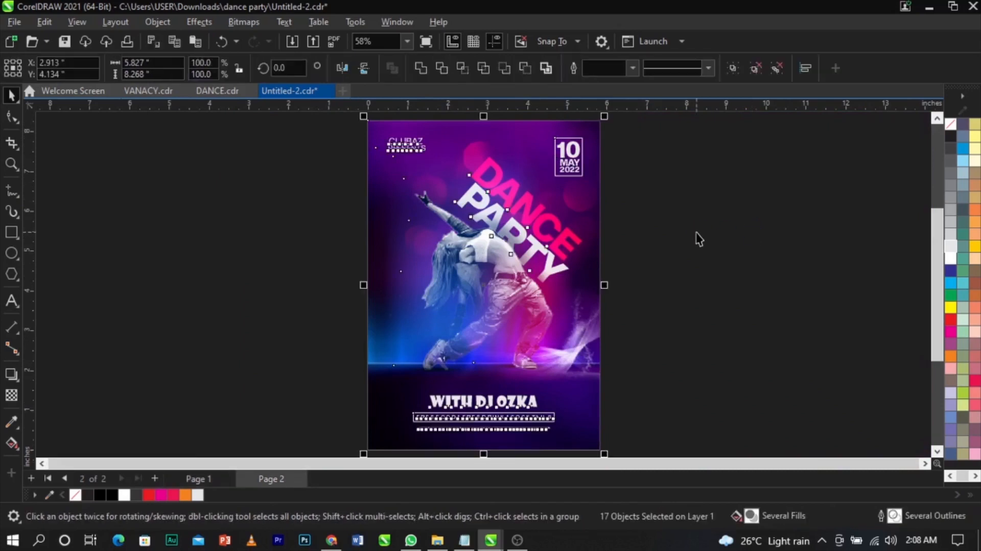
pyautogui.hotkey('ctrl', 'g')
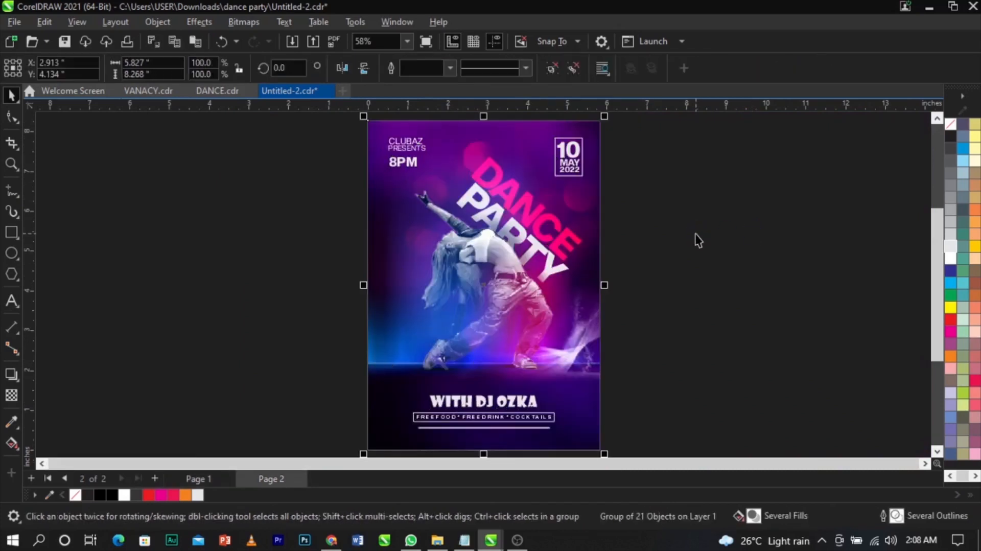
pyautogui.press('Escape')
pyautogui.hotkey('ctrl', 'a')
pyautogui.press('pageup')
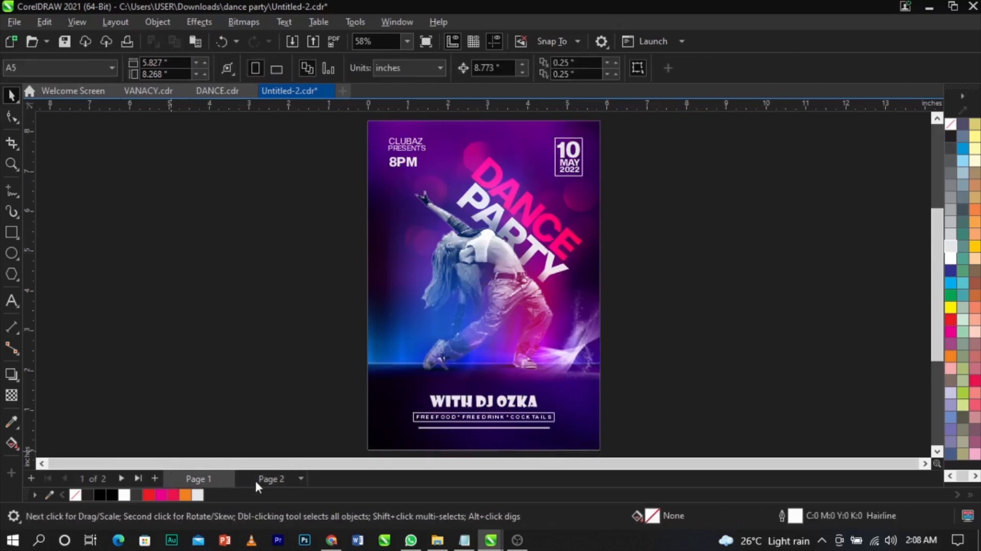
pyautogui.click(258, 479)
pyautogui.click(202, 476)
# - Group all the Page 1 artwork and convert it to a 300 dpi RGB bitmap with anti-aliasing and a transparent background
pyautogui.hotkey('ctrl', 'a')
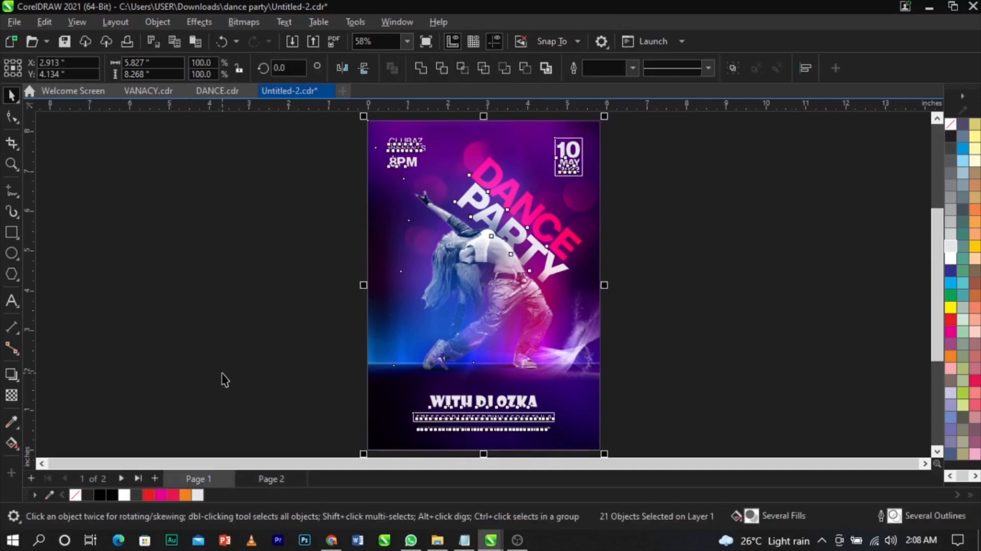
pyautogui.hotkey('ctrl', 'g')
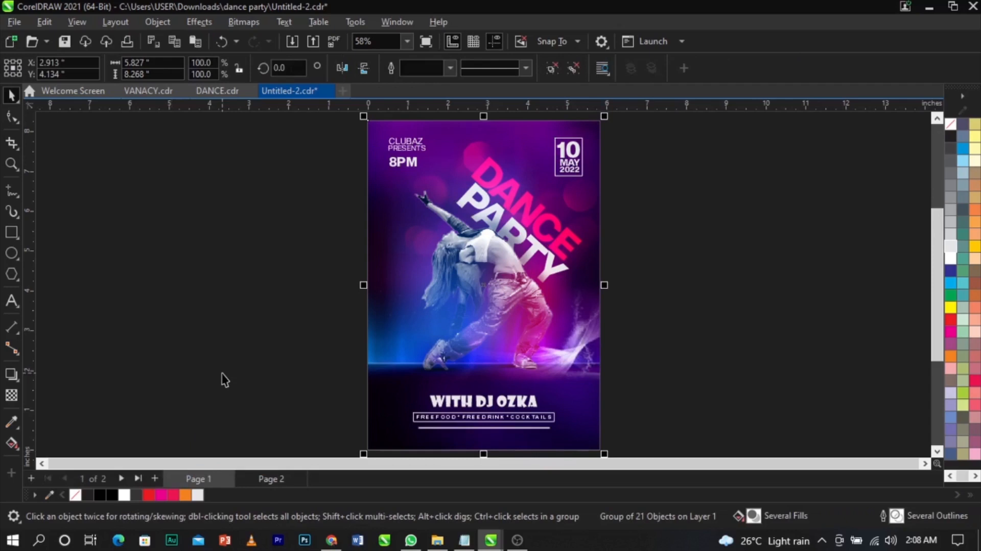
pyautogui.click(248, 22)
pyautogui.click(260, 40)
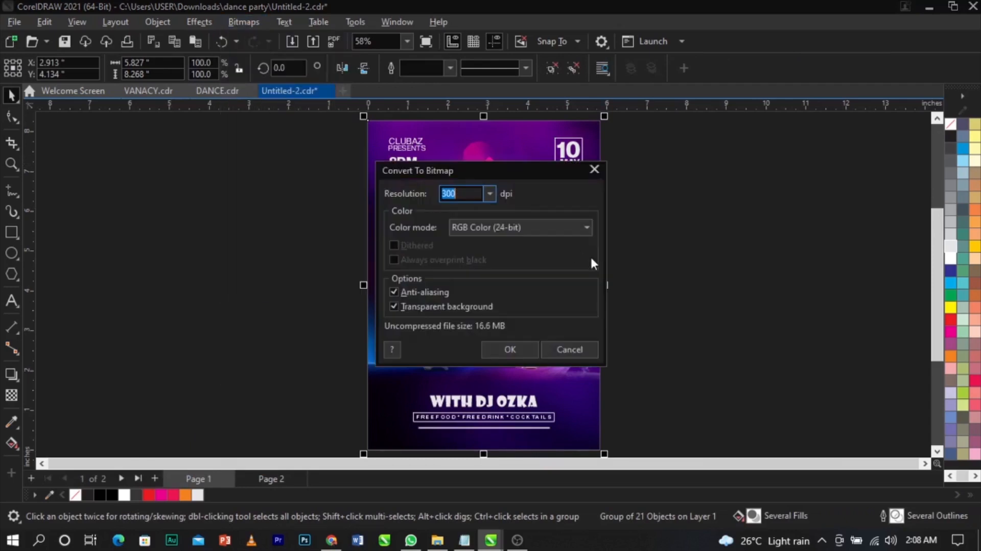
pyautogui.click(520, 350)
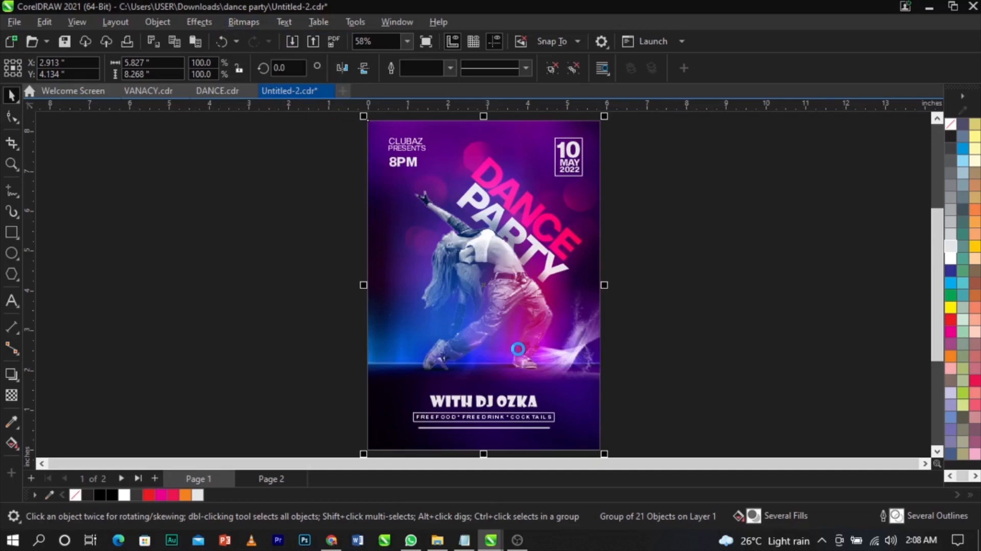
# - Apply Gaussian noise to the new Page 1 bitmap with level 57, density 56 and Intensity colour mode
pyautogui.click(188, 22)
pyautogui.moveTo(222, 234)
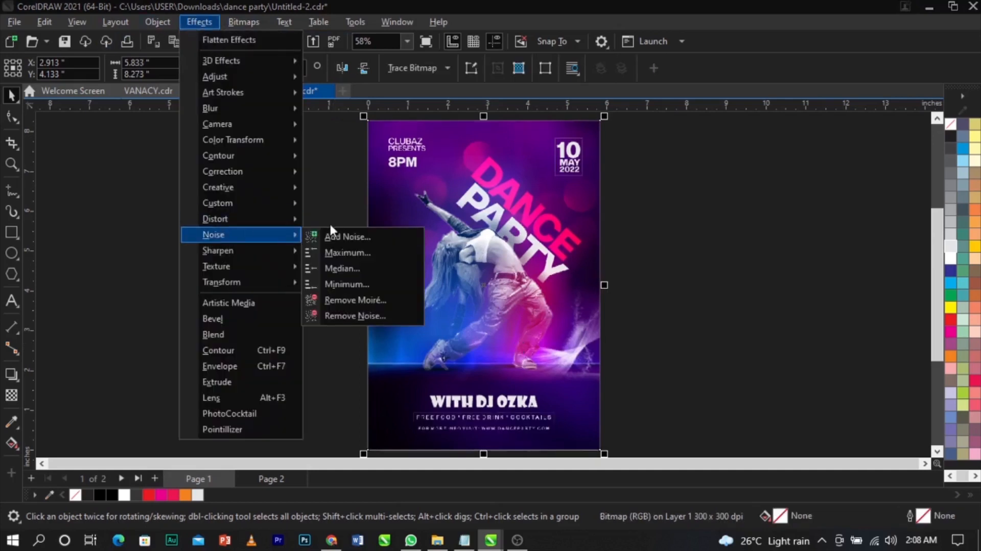
pyautogui.click(347, 236)
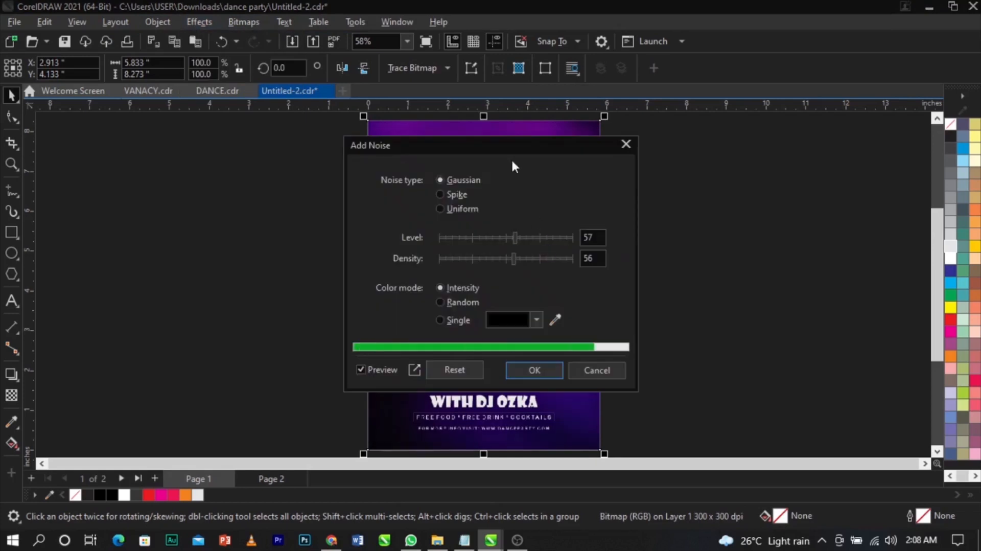
pyautogui.moveTo(512, 162); pyautogui.dragTo(625, 160)
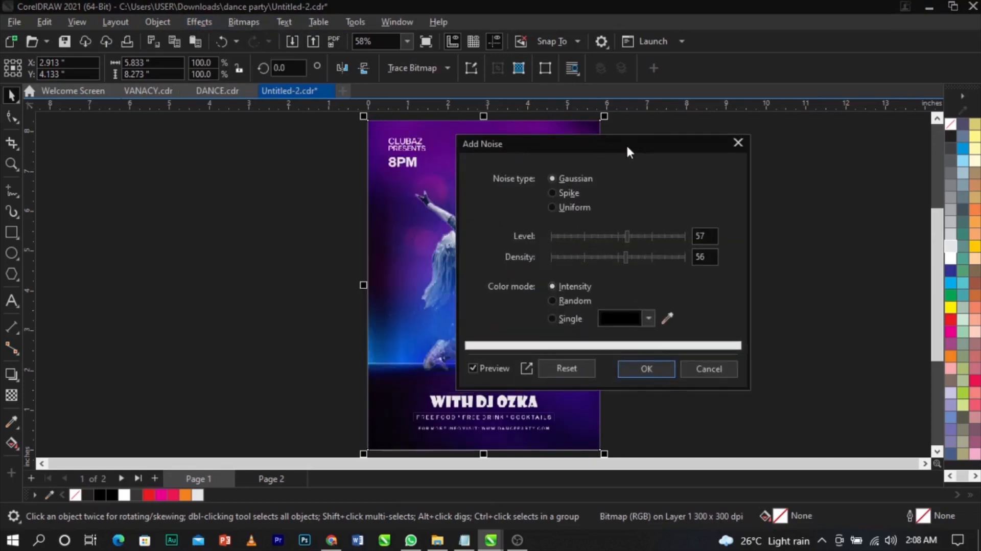
pyautogui.click(652, 366)
pyautogui.click(667, 345)
# - Examine the noise texture on the 8PM text, title and dancer up close, and preview the updated poster full screen
pyautogui.scroll(3, 528, 225)
pyautogui.scroll(5, 344, 246)
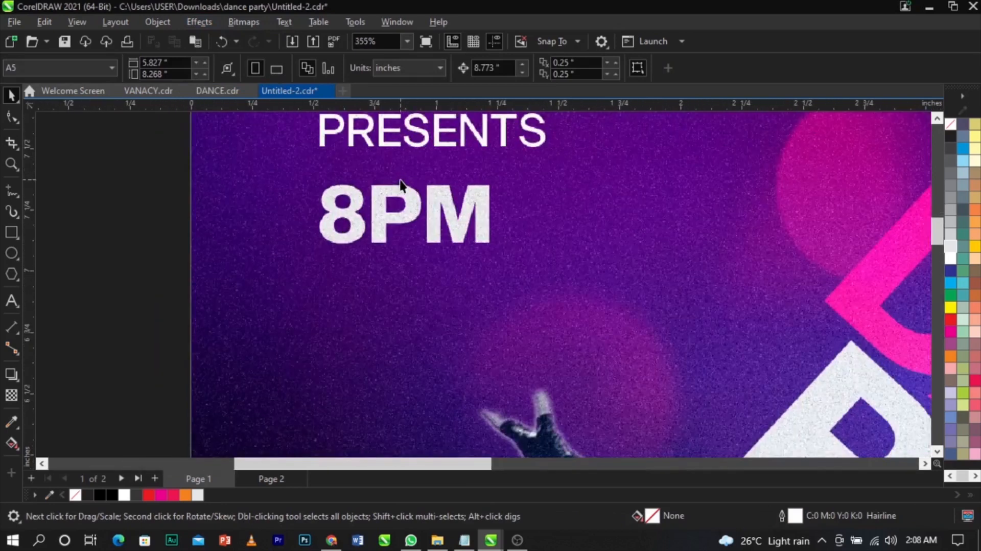
pyautogui.scroll(2, 345, 246)
pyautogui.scroll(-2, 280, 221)
pyautogui.scroll(4, 400, 219)
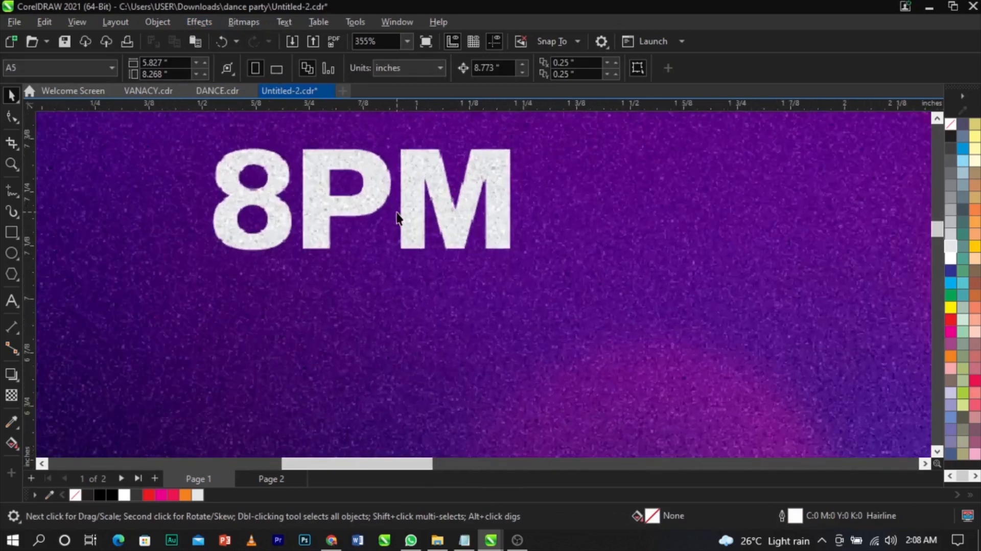
pyautogui.scroll(1, 527, 225)
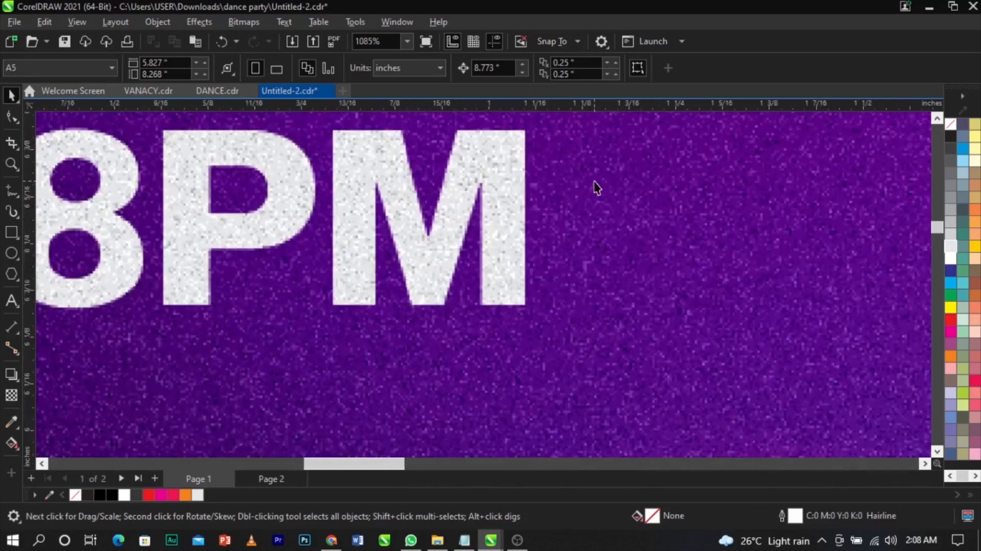
pyautogui.scroll(-2, 562, 237)
pyautogui.scroll(-4, 324, 246)
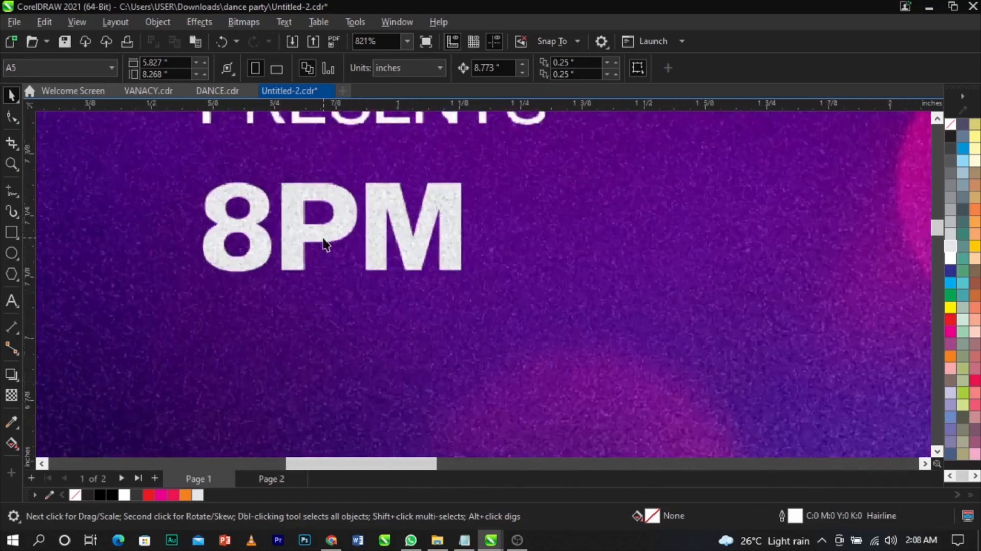
pyautogui.scroll(-5, 358, 240)
pyautogui.scroll(3, 581, 388)
pyautogui.scroll(4, 516, 320)
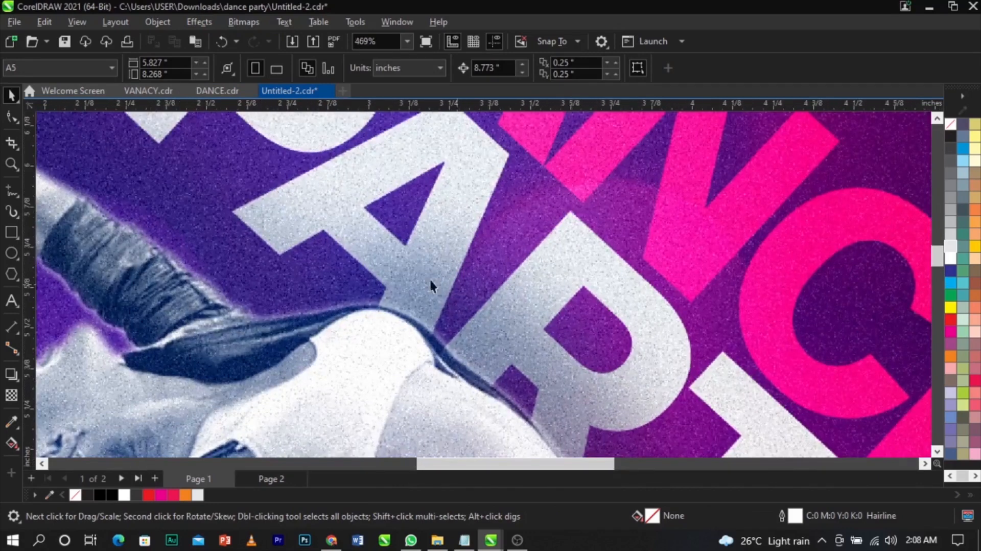
pyautogui.scroll(-8, 407, 301)
pyautogui.scroll(-5, 565, 346)
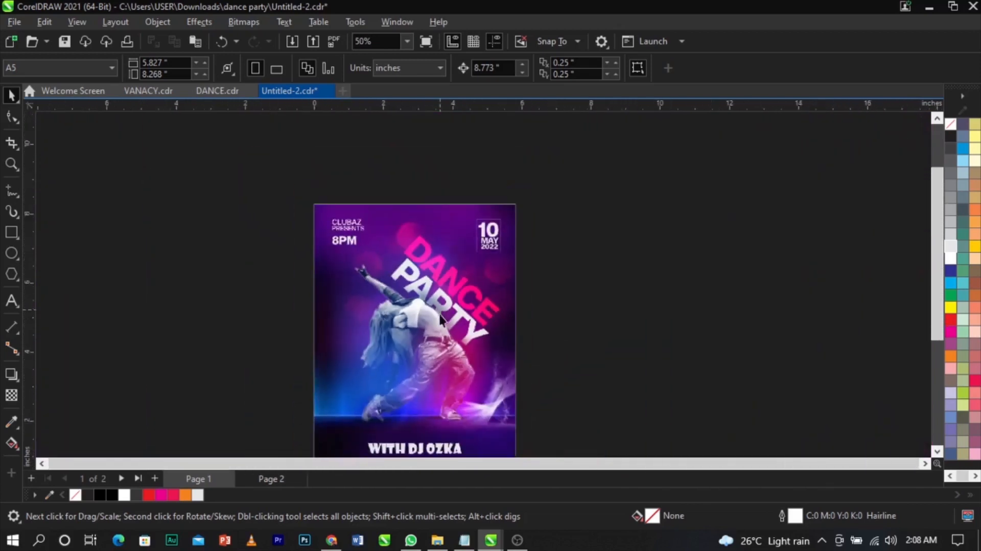
pyautogui.scroll(7, 457, 386)
pyautogui.scroll(-3, 458, 390)
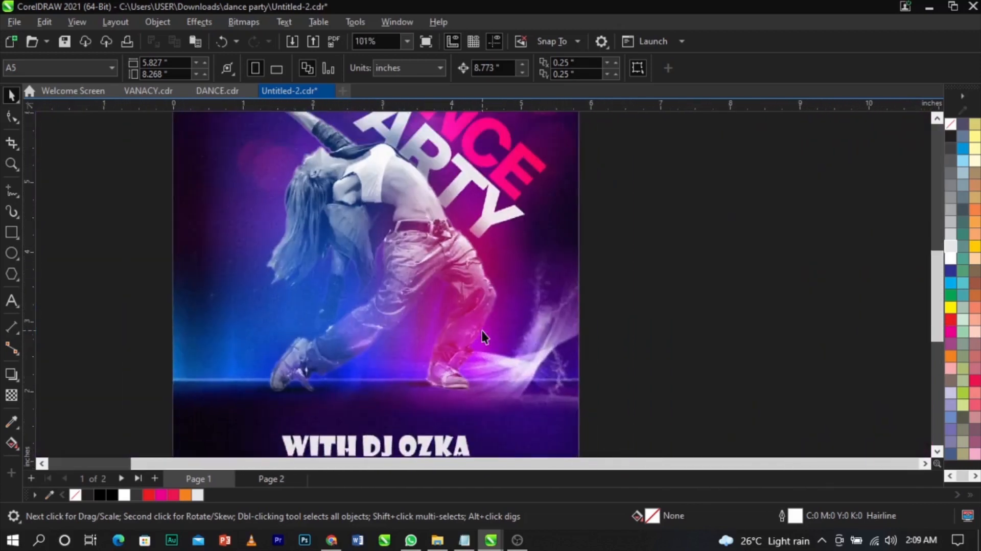
pyautogui.scroll(2, 482, 335)
pyautogui.scroll(5, 455, 374)
pyautogui.scroll(-8, 483, 292)
pyautogui.scroll(-1, 726, 311)
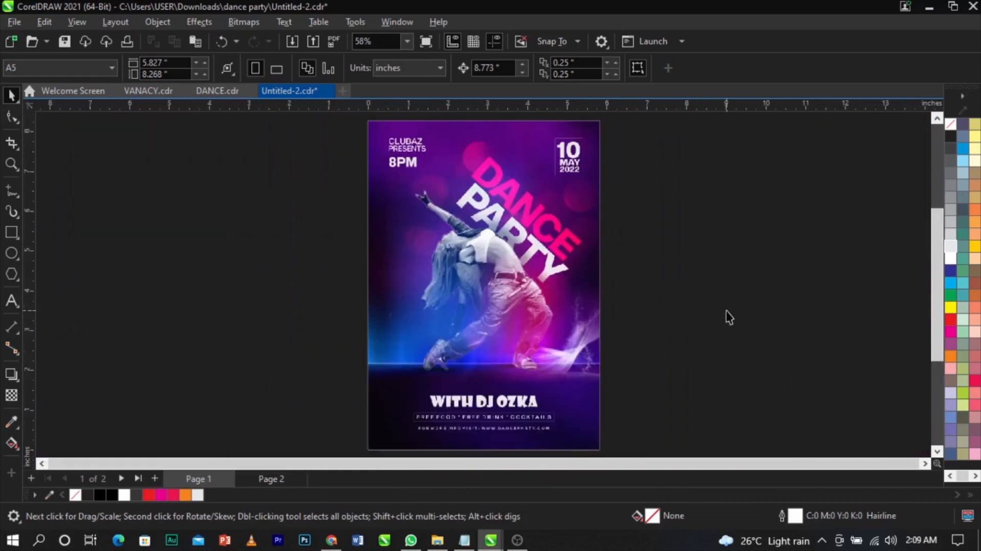
pyautogui.press('F9')
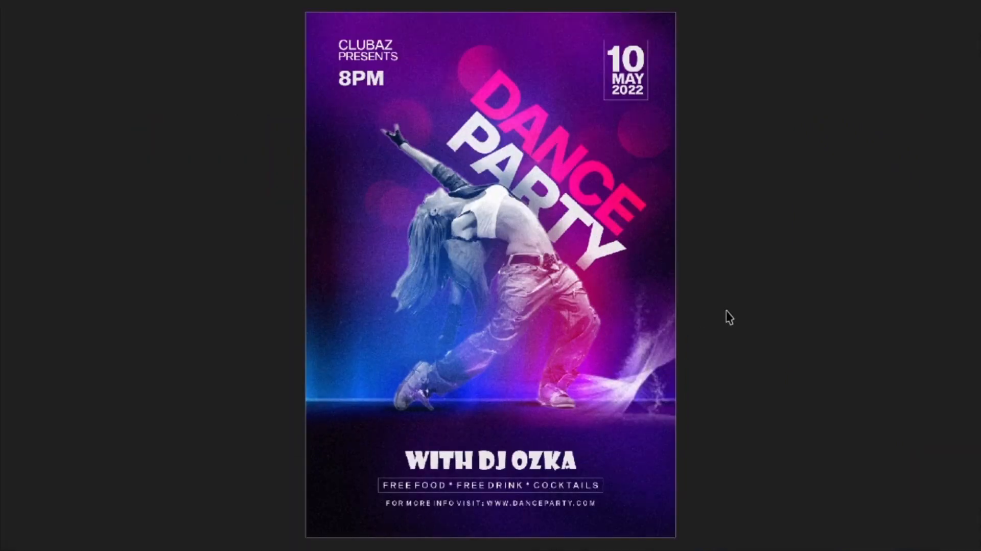